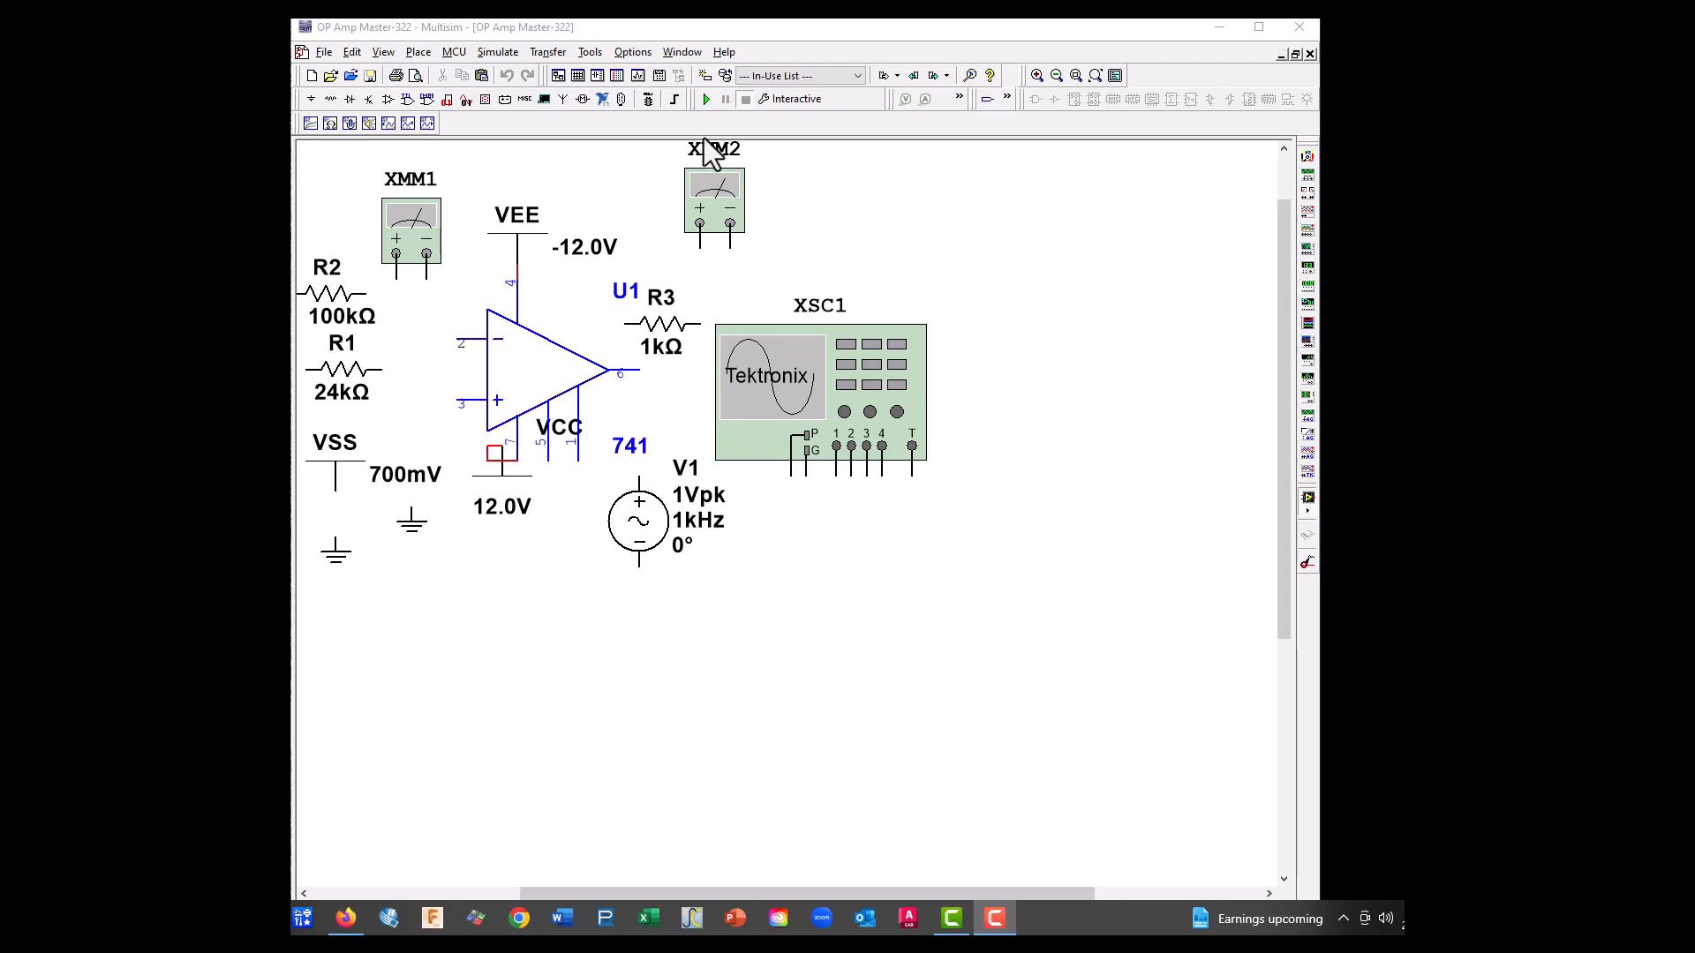
Save a copy of the OP Amp Master-322 design under the file name OP Amp 2A-322
{"action": "left_click", "coordinate": [320, 54]}
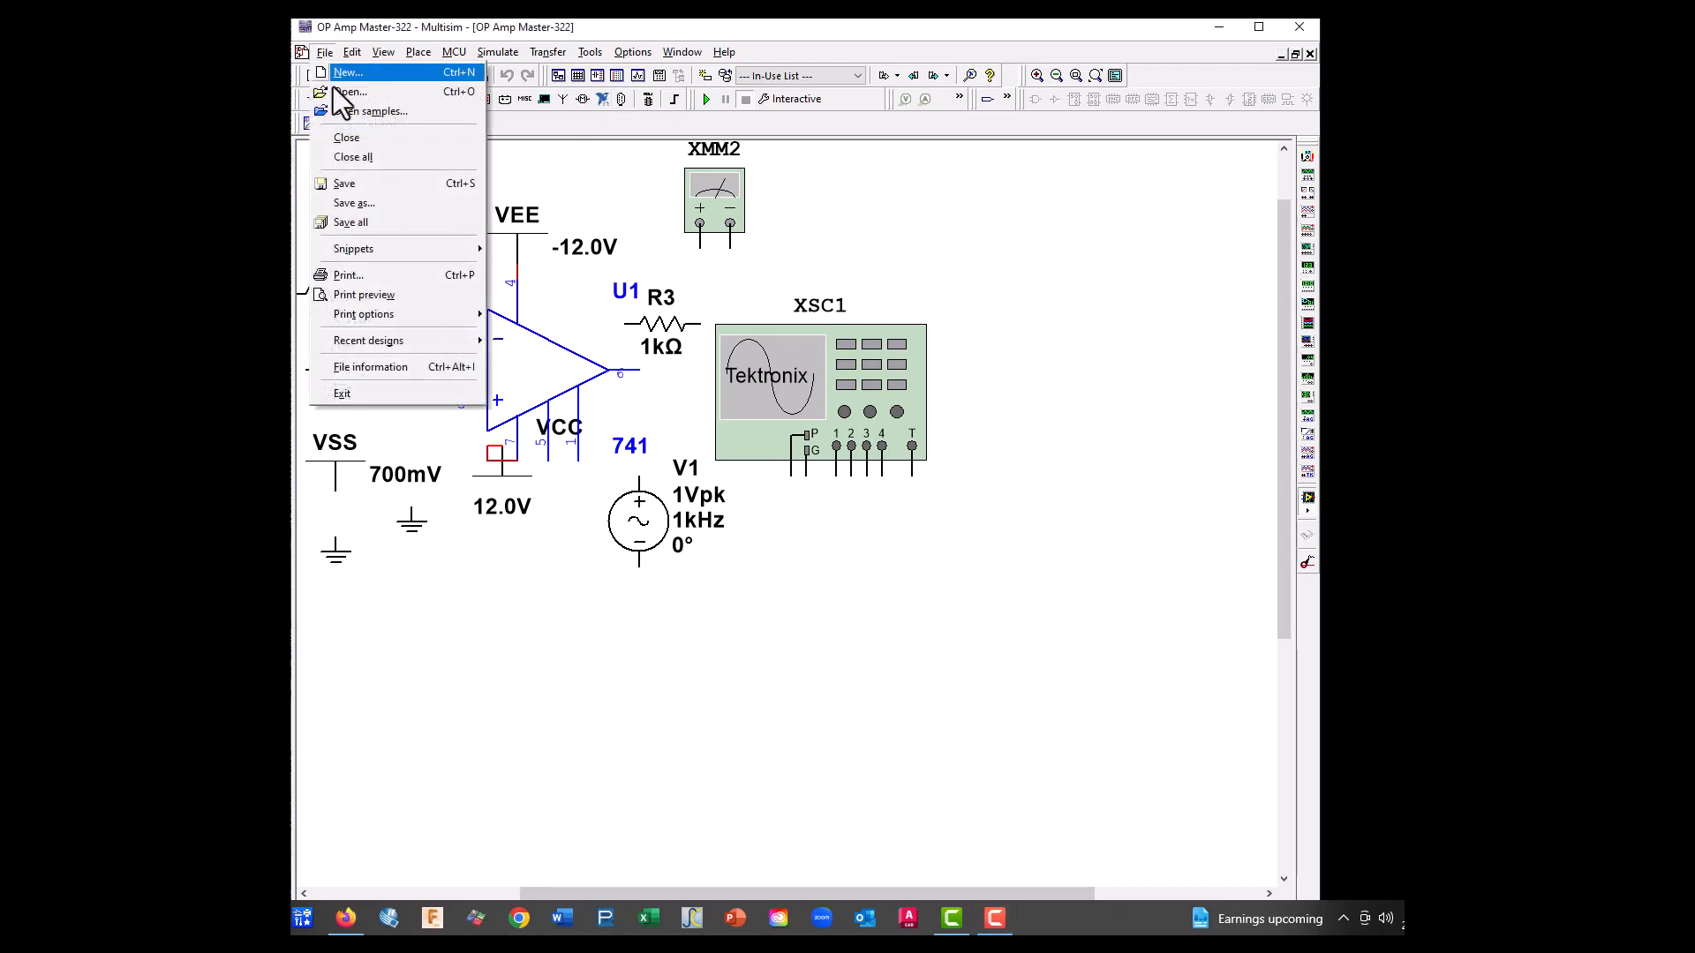
{"action": "left_click", "coordinate": [360, 217]}
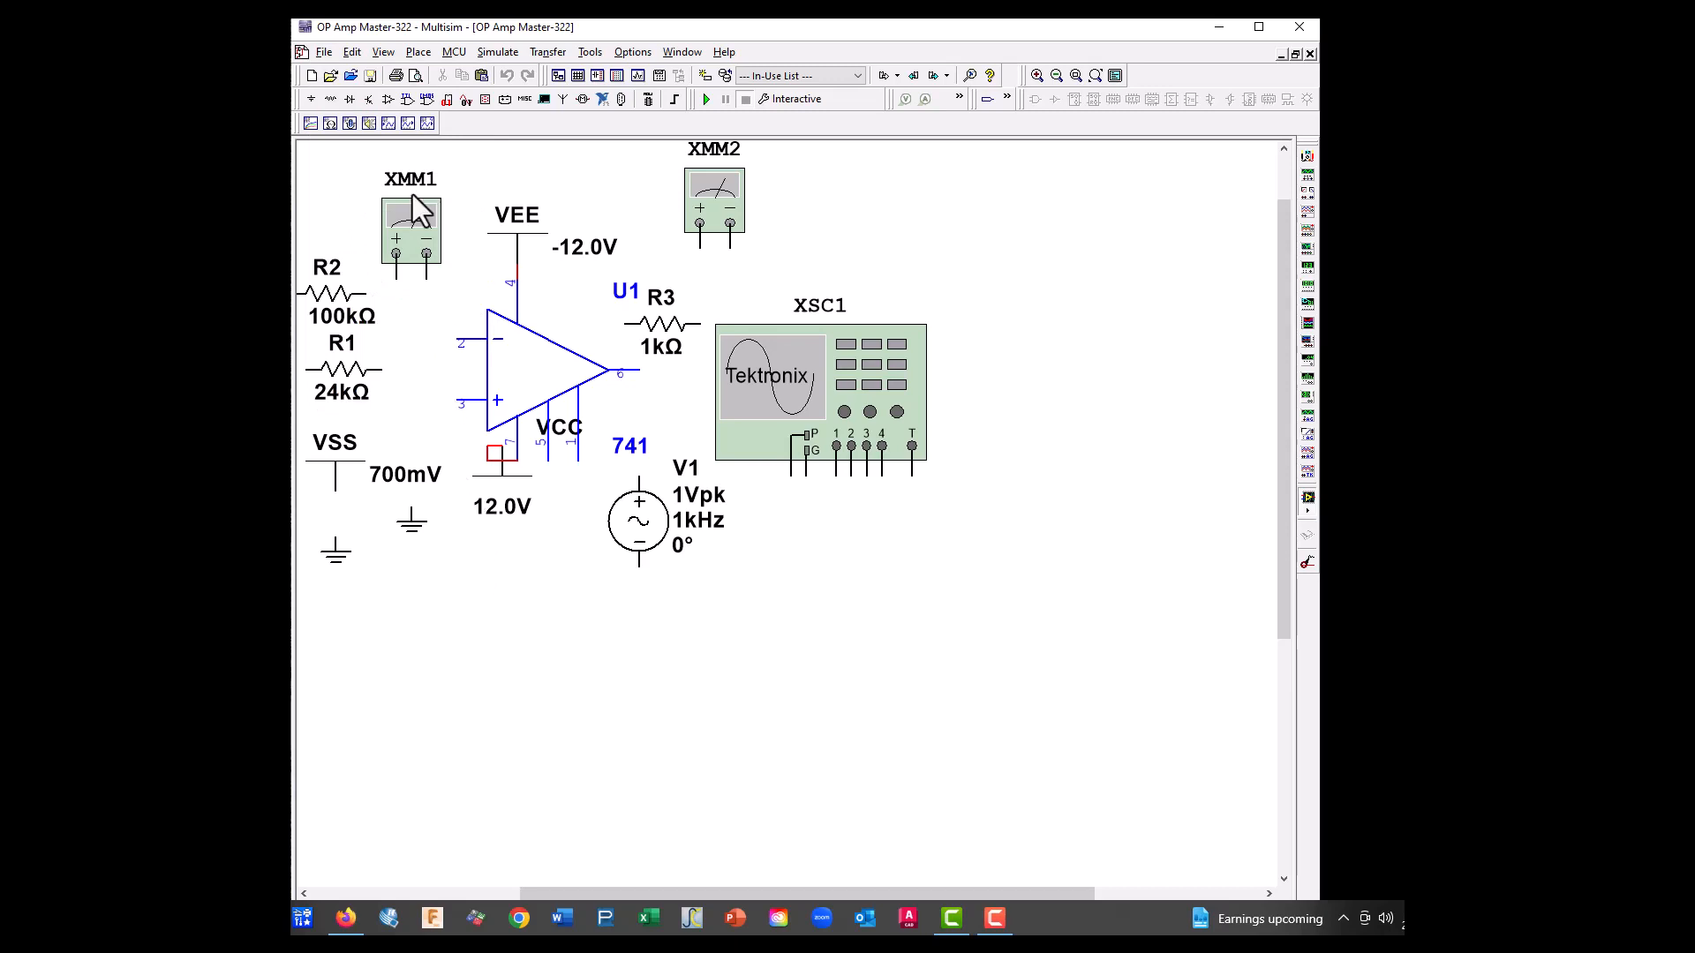
{"action": "left_click", "coordinate": [323, 51]}
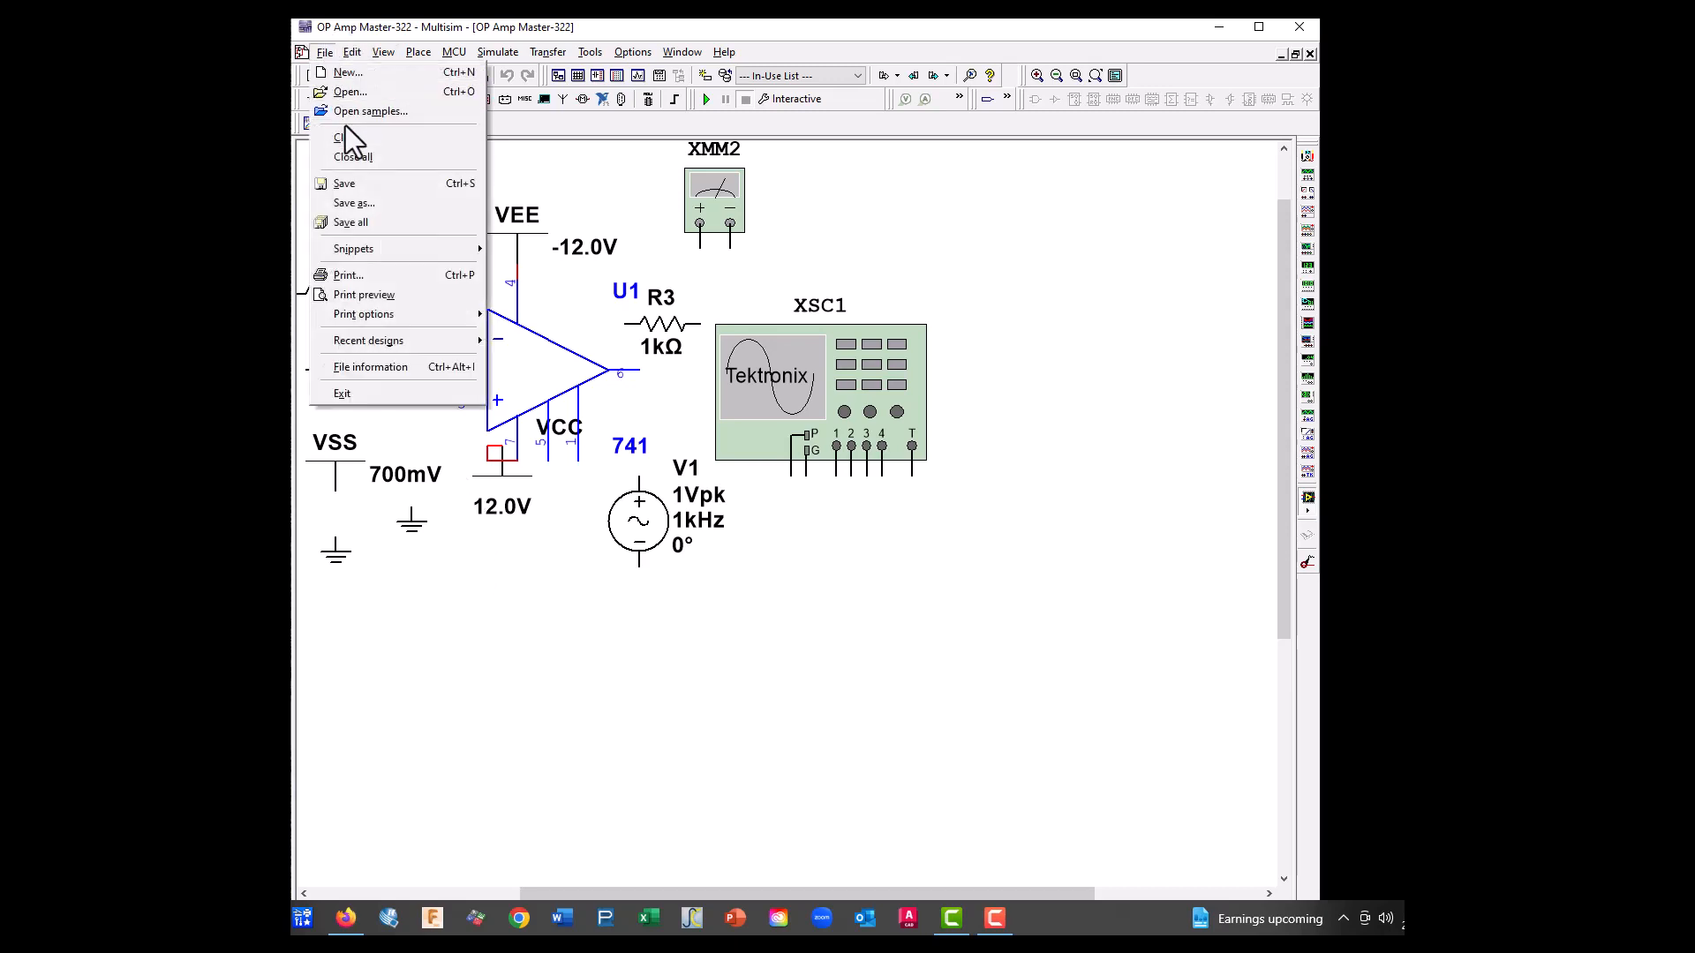
{"action": "left_click", "coordinate": [357, 202]}
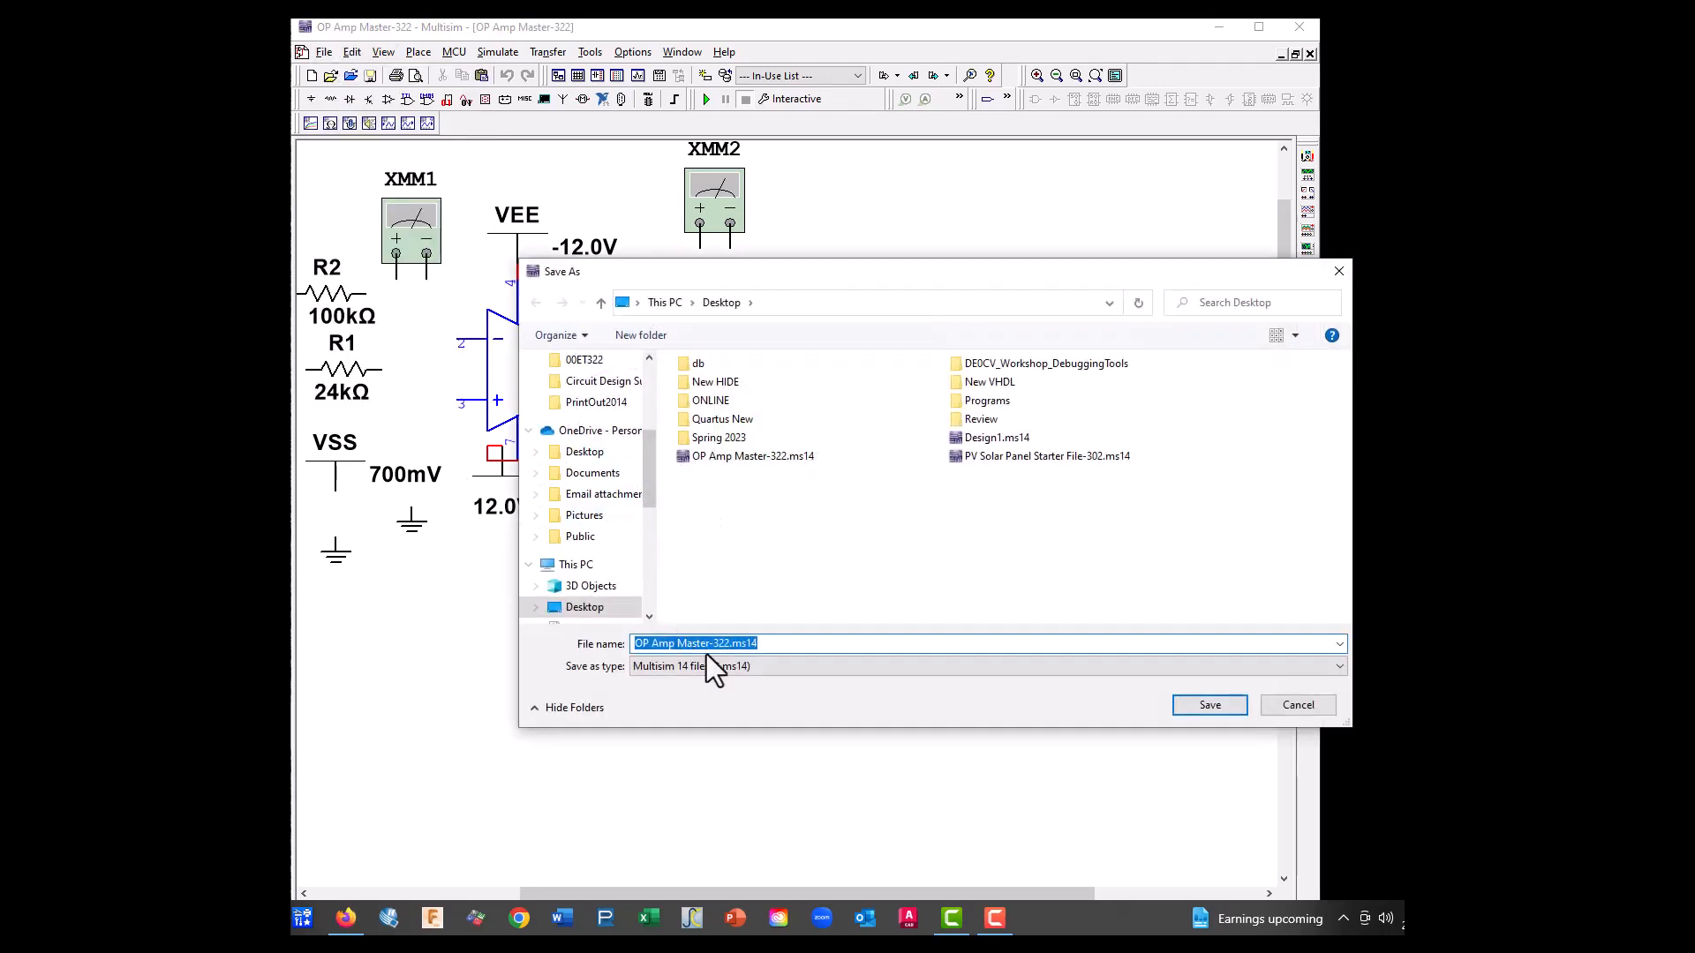
{"action": "left_click_drag", "start_coordinate": [677, 644], "coordinate": [709, 646]}
{"action": "type", "text": "3A"}
{"action": "left_click", "coordinate": [1237, 711]}
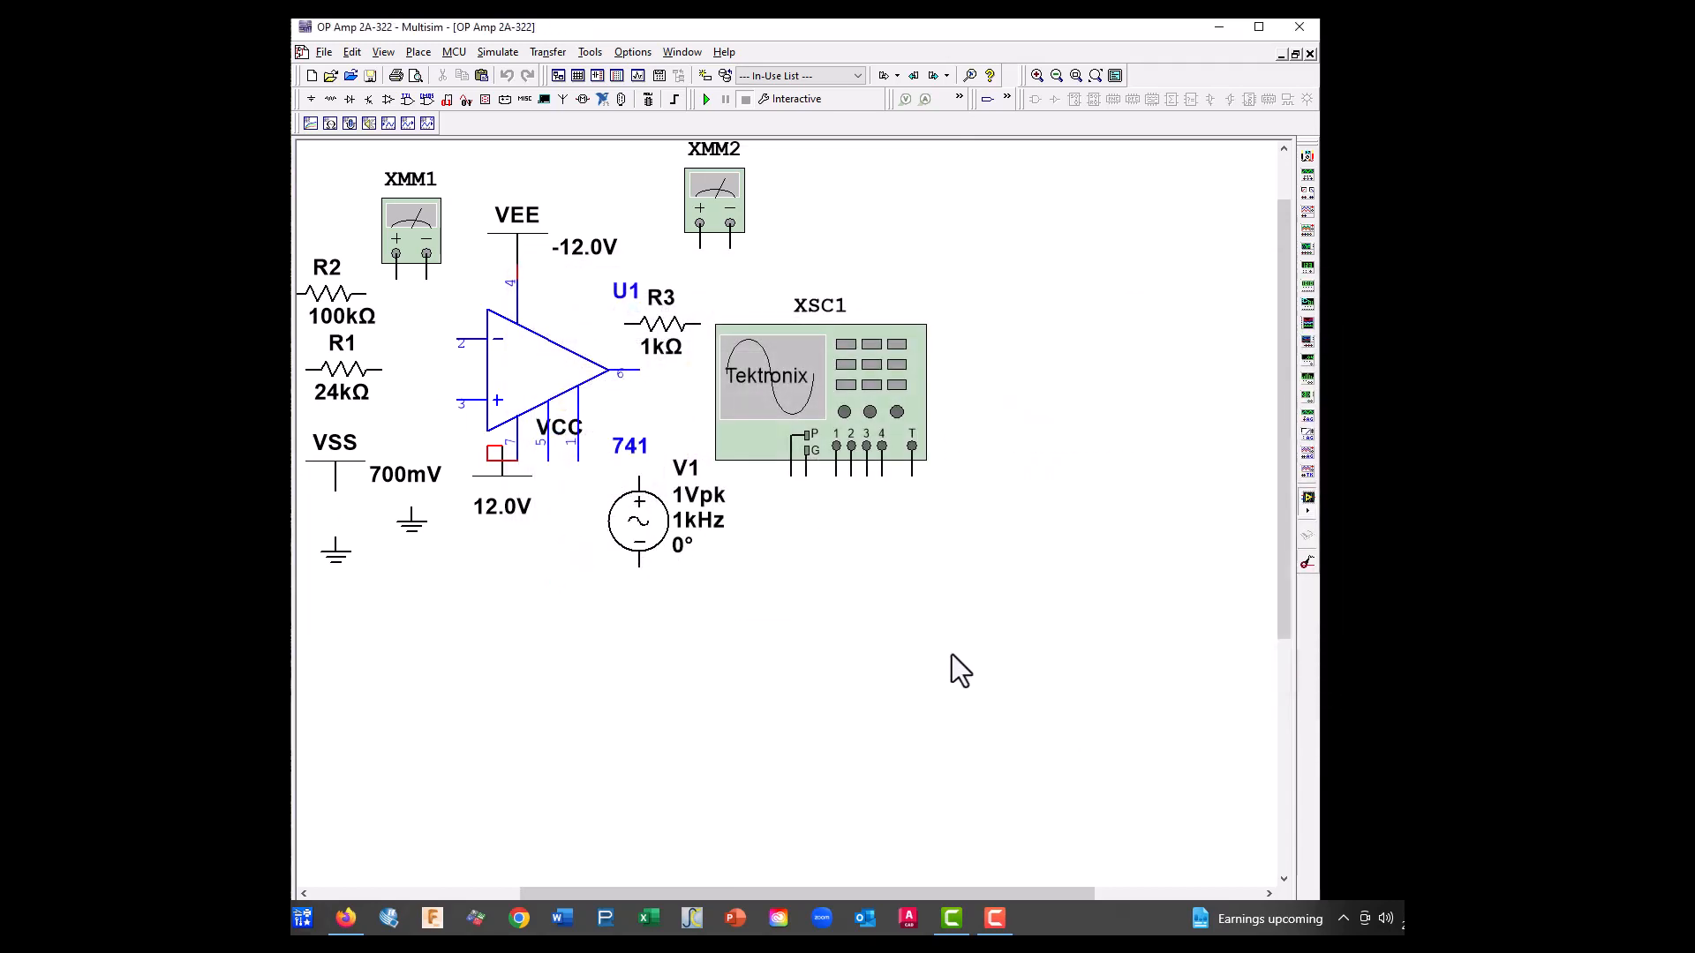
Move the whole set of components toward the sheet's centre and place oscilloscope XSC1 clear of them at the upper right
{"action": "key", "text": "ctrl+a"}
{"action": "left_click_drag", "start_coordinate": [803, 437], "coordinate": [946, 463]}
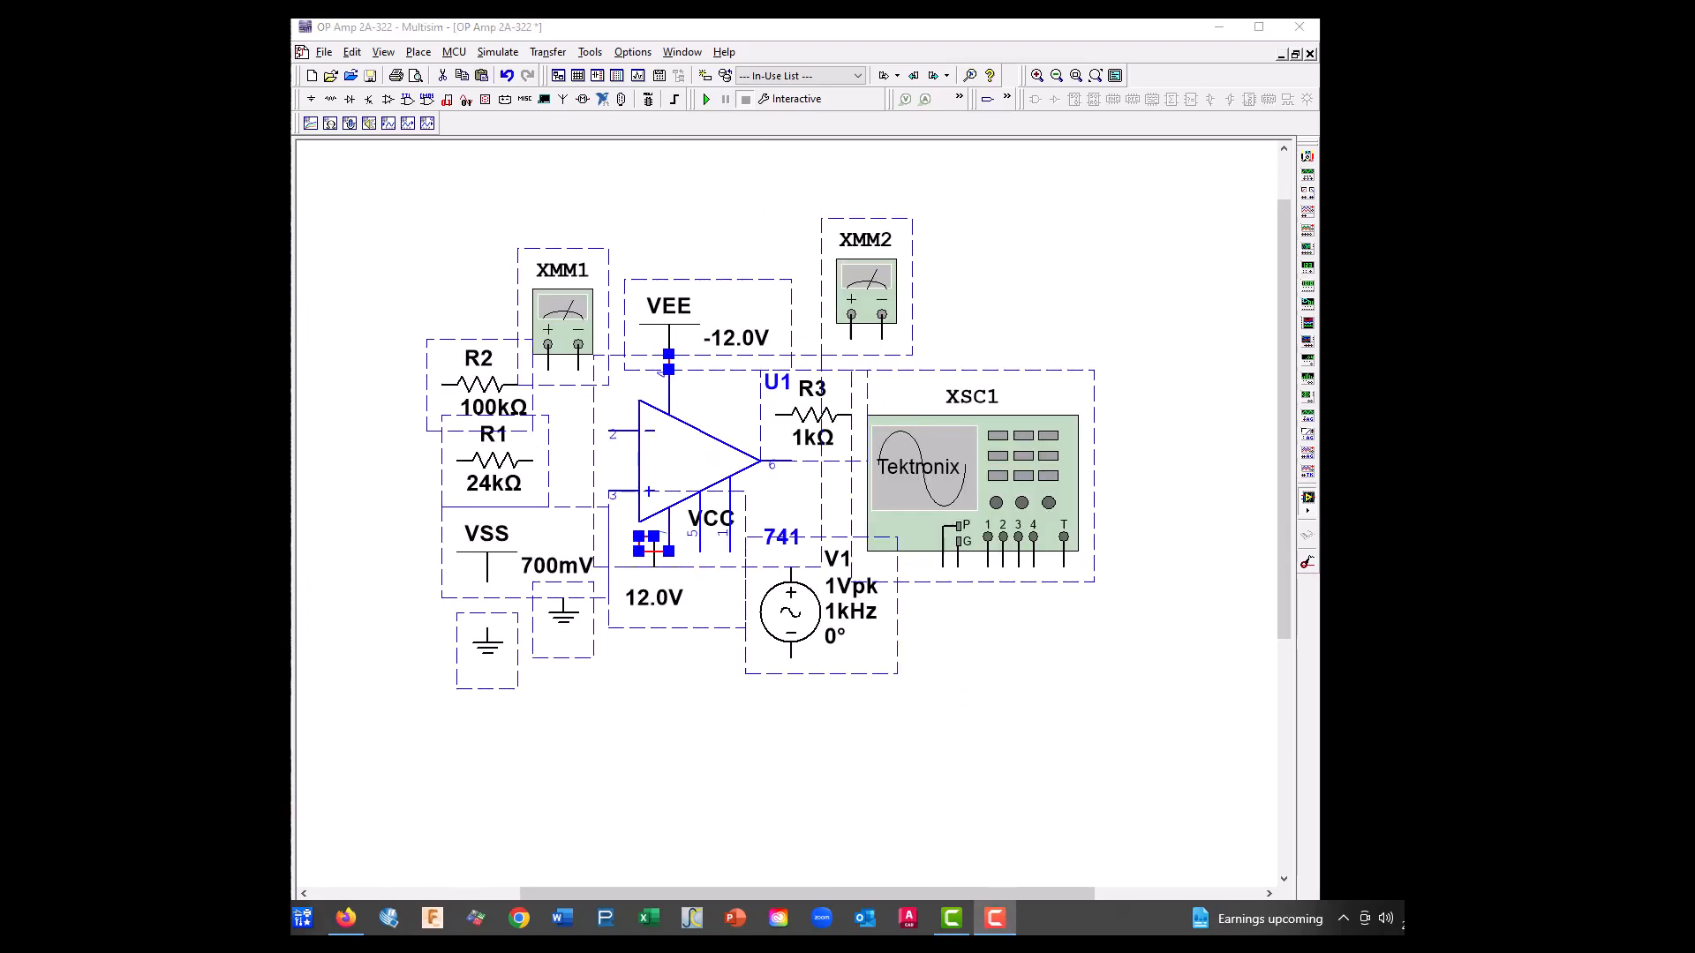
{"action": "left_click", "coordinate": [659, 766]}
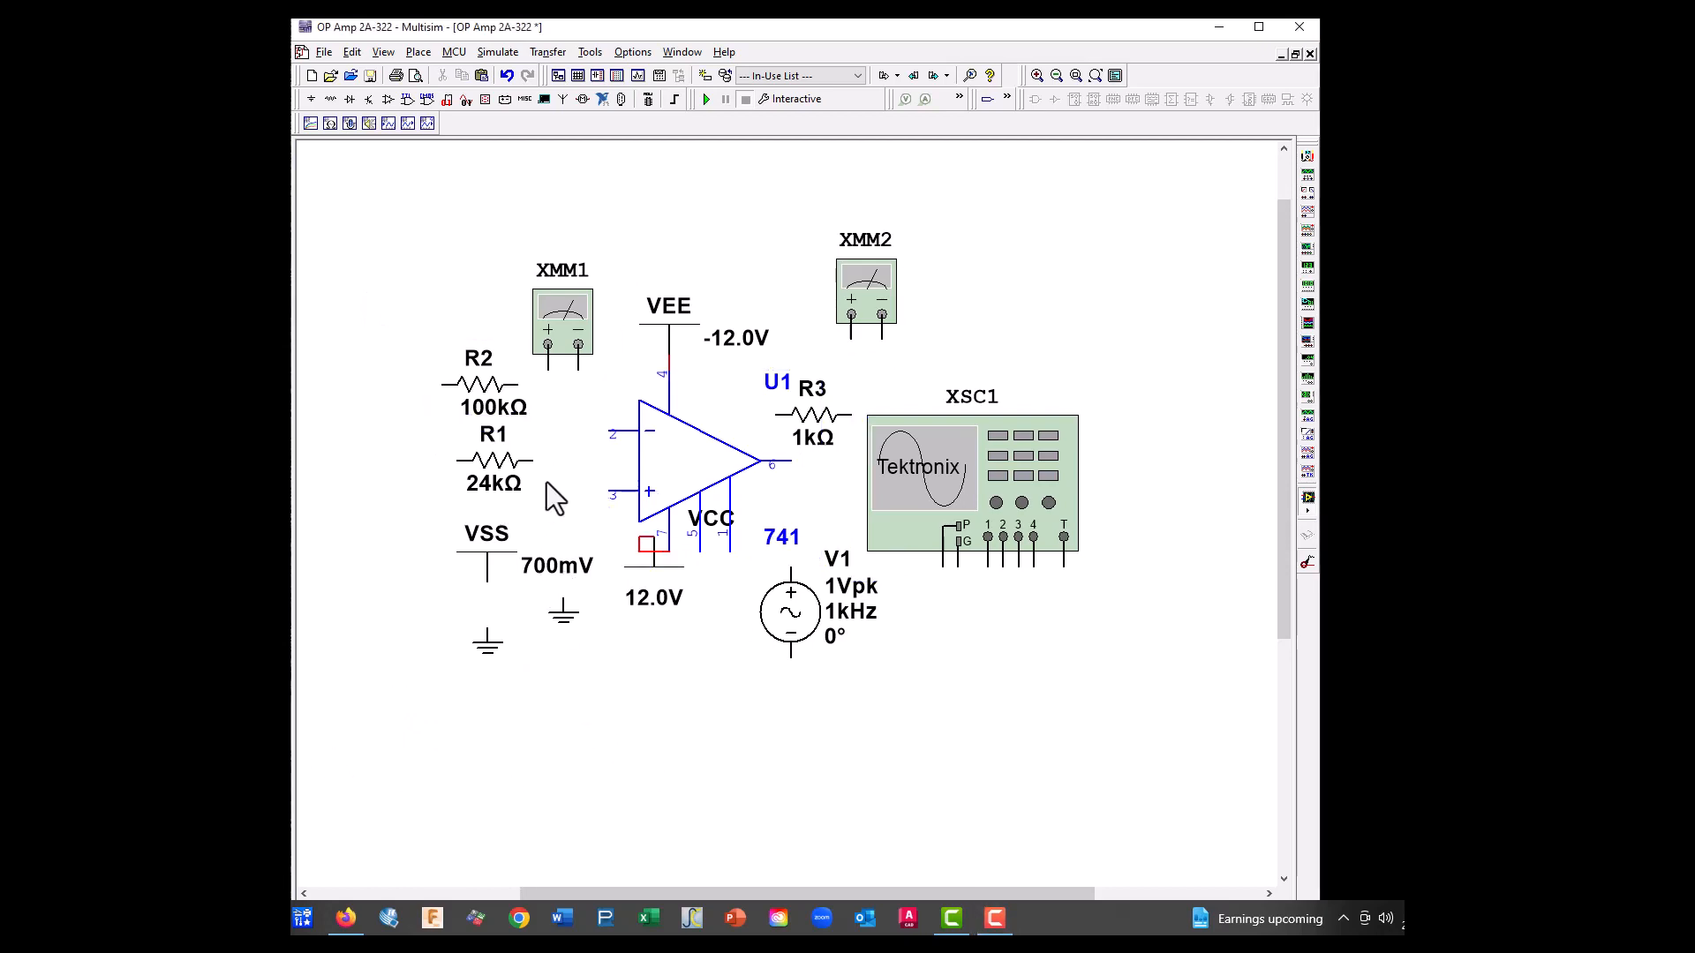
{"action": "left_click_drag", "start_coordinate": [963, 474], "coordinate": [1083, 293]}
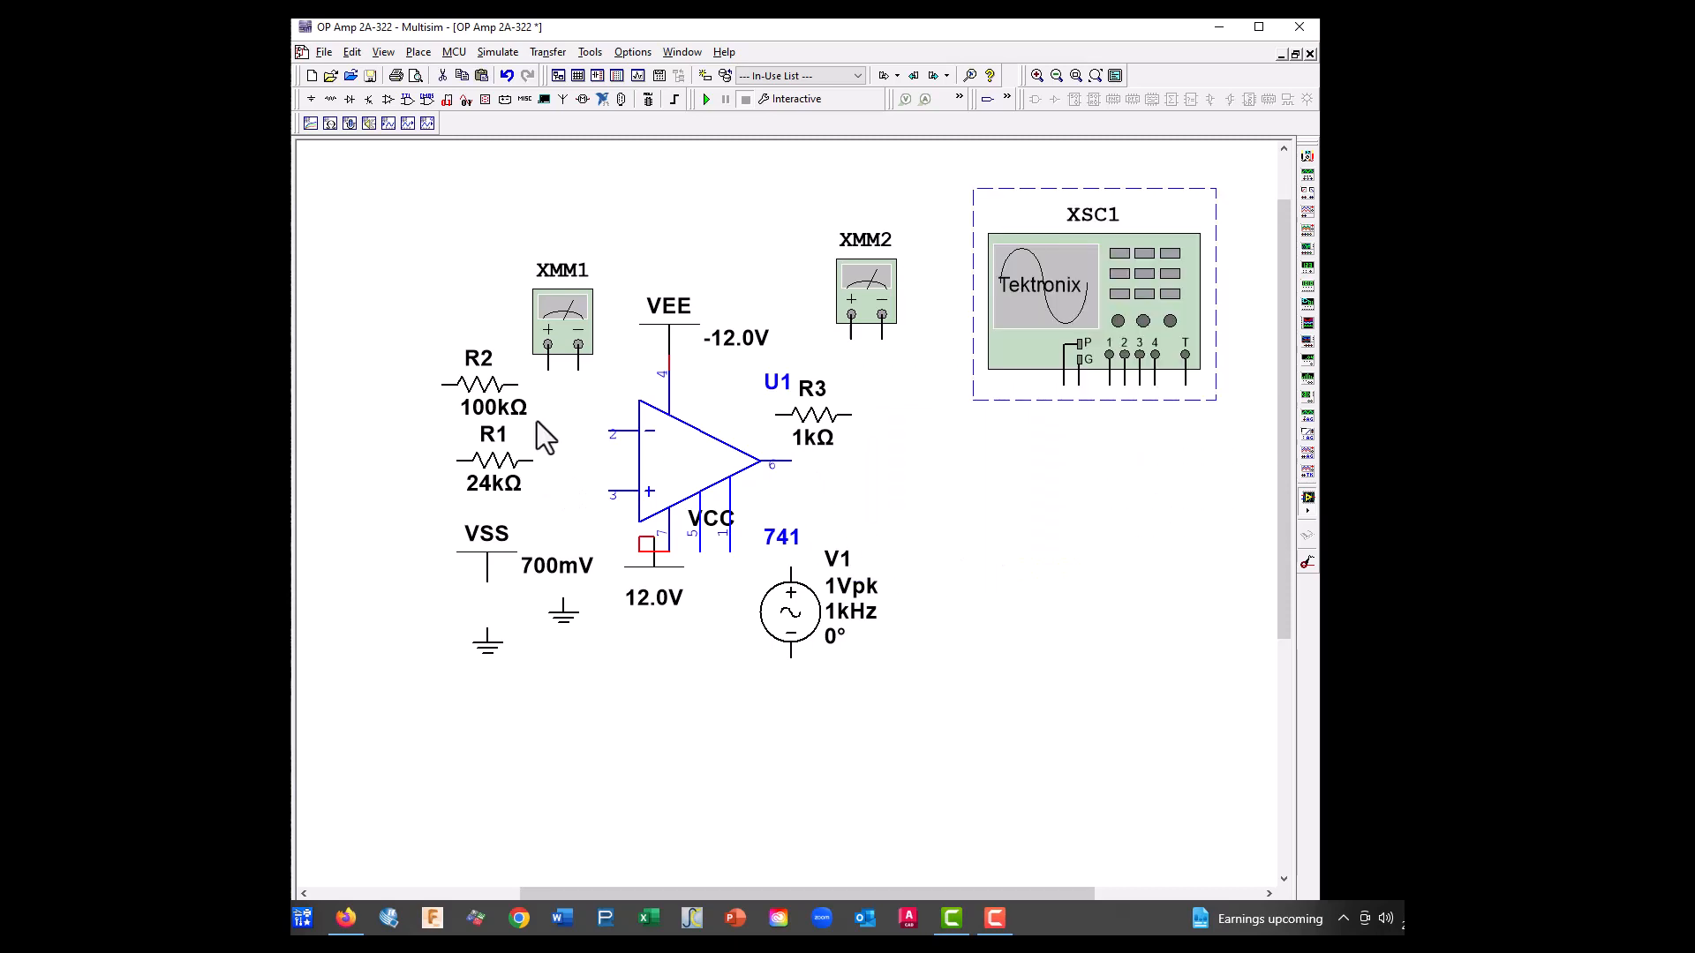
Delete multimeters XMM1 and XMM2 from the schematic
{"action": "left_click", "coordinate": [569, 340]}
{"action": "key", "text": "Delete"}
{"action": "left_click", "coordinate": [879, 300]}
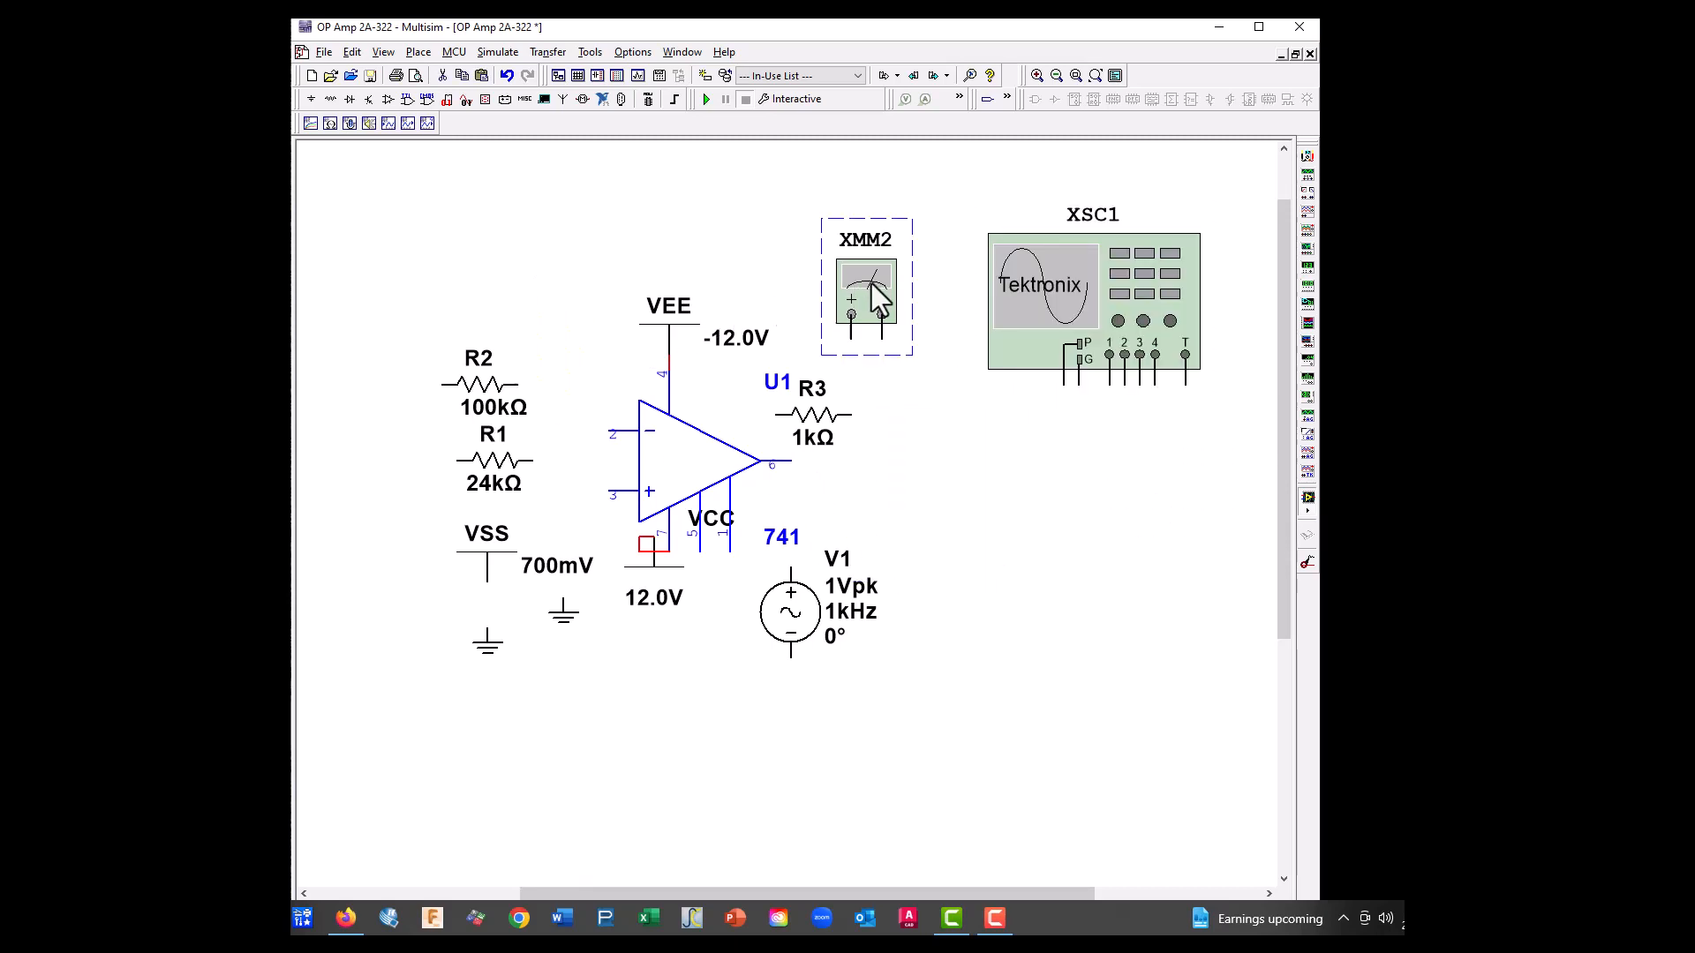
{"action": "key", "text": "Delete"}
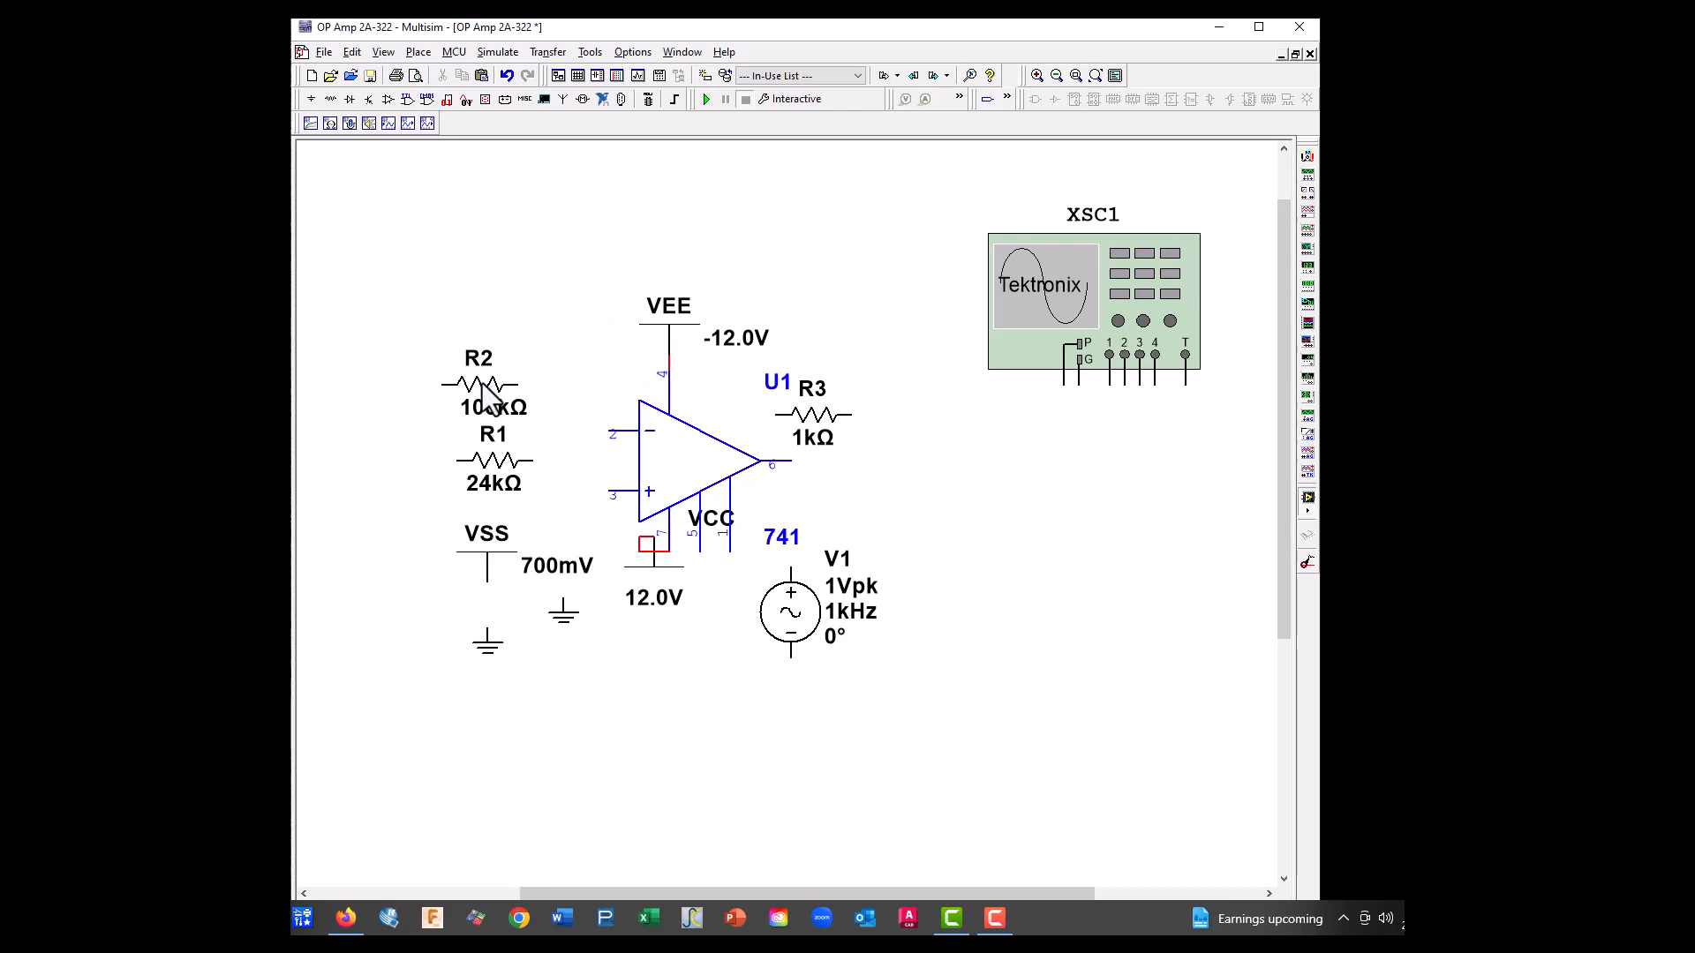
Move R2 clear of the op-amp and place R3 beside the output, rotated 90° clockwise, with a ground attached beneath it
{"action": "left_click_drag", "start_coordinate": [484, 386], "coordinate": [426, 252]}
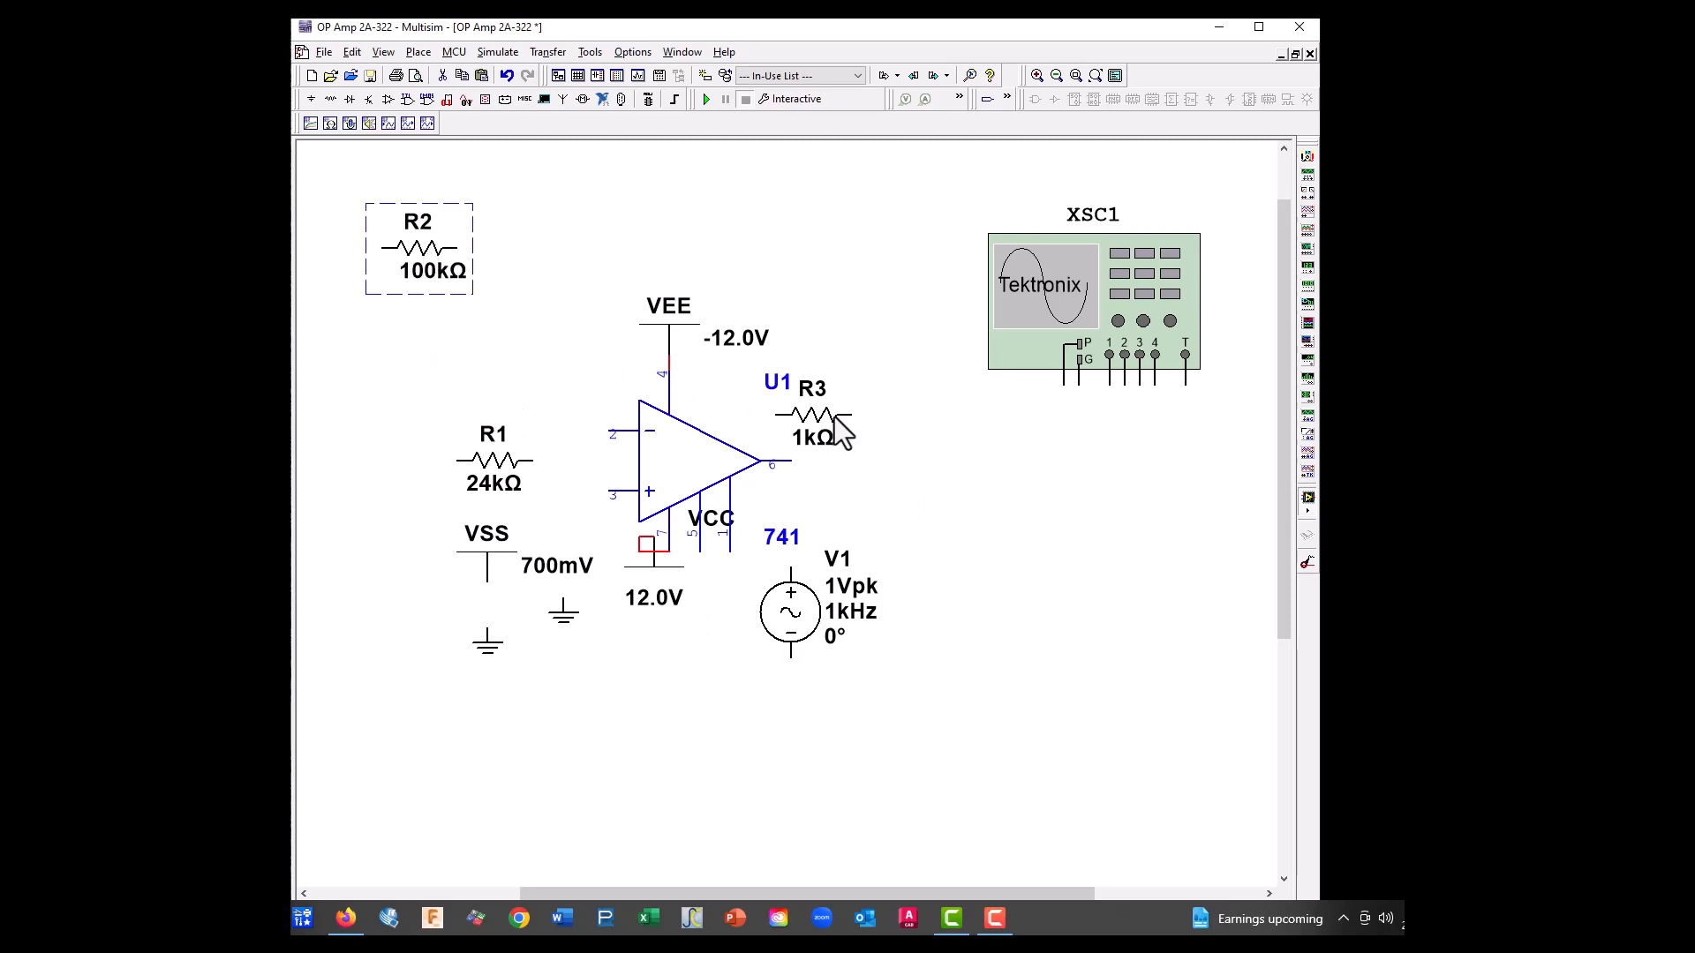
{"action": "left_click_drag", "start_coordinate": [843, 433], "coordinate": [920, 478]}
{"action": "right_click", "coordinate": [921, 478]}
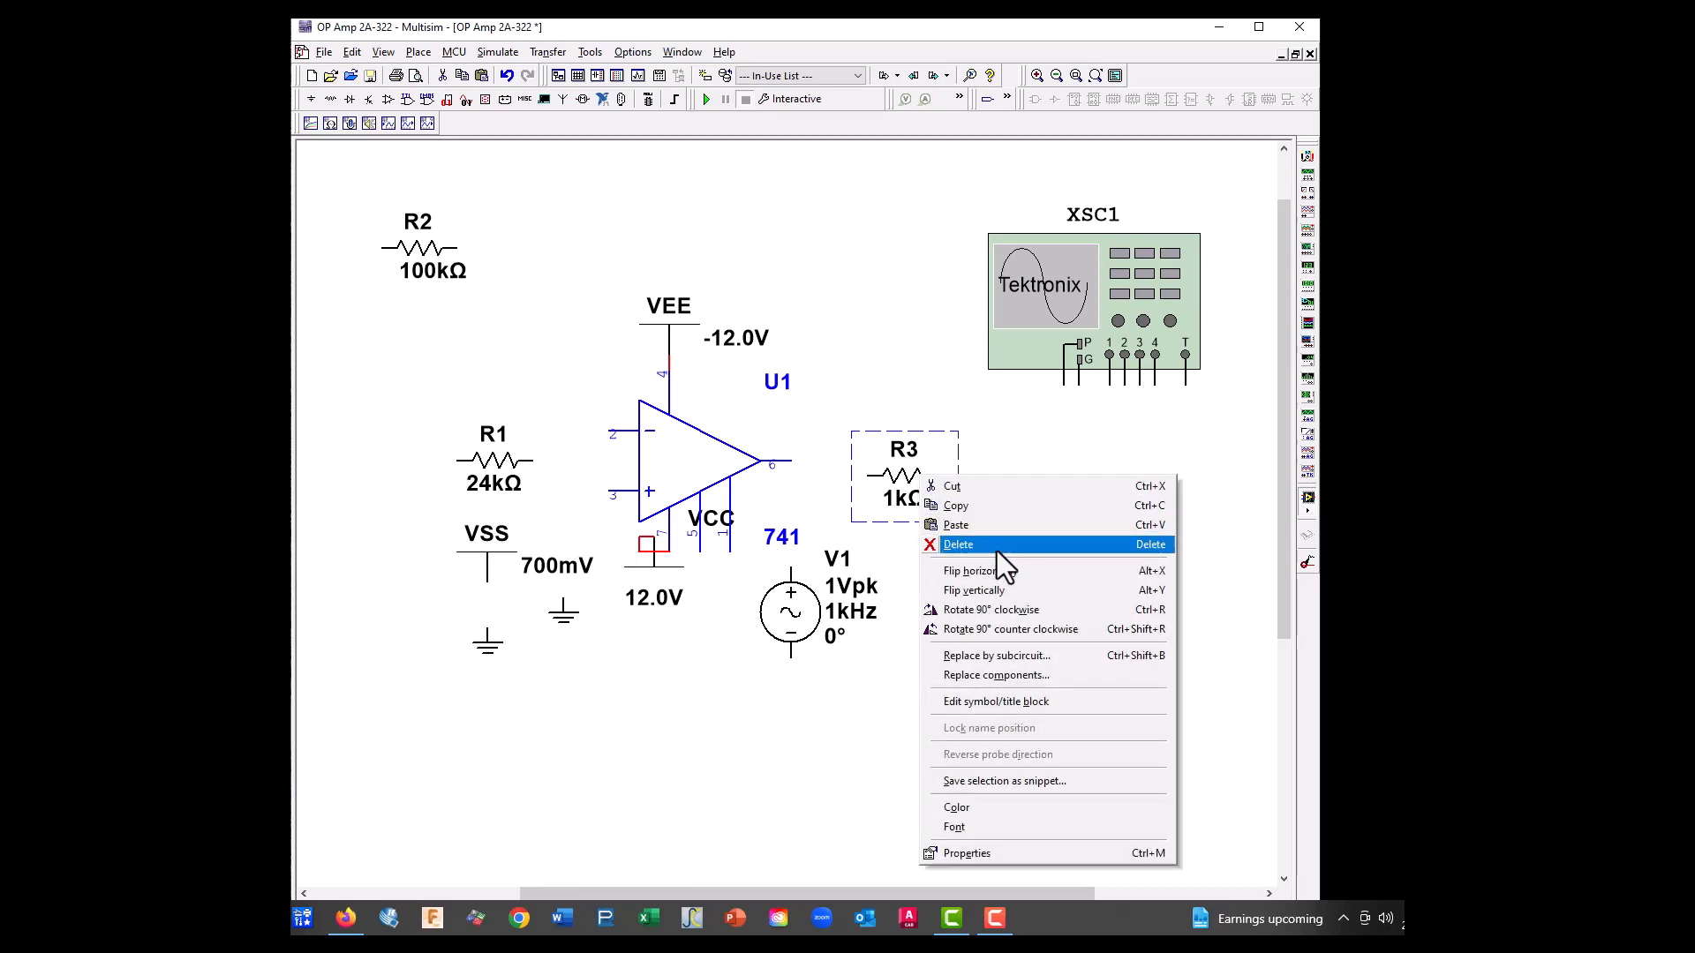
{"action": "left_click", "coordinate": [992, 611]}
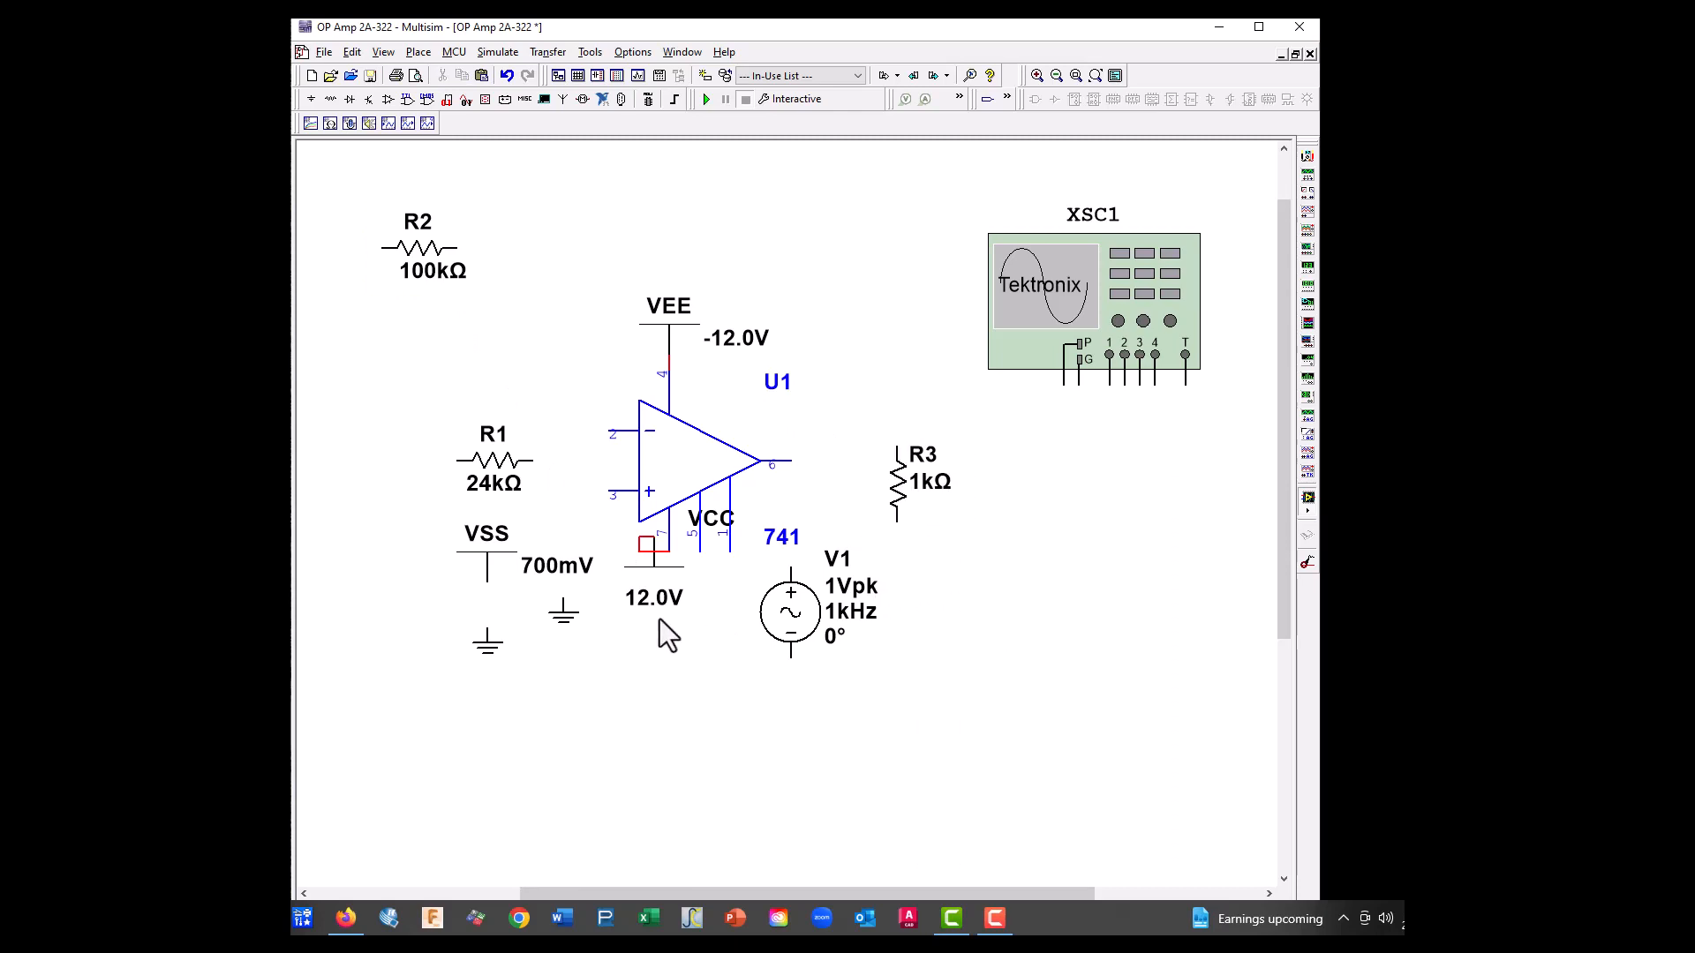
{"action": "left_click_drag", "start_coordinate": [574, 612], "coordinate": [897, 551]}
Move AC source V1 to the lower left of the op-amp and position the 12.0V VCC supply directly below pin 7
{"action": "left_click_drag", "start_coordinate": [795, 616], "coordinate": [356, 632]}
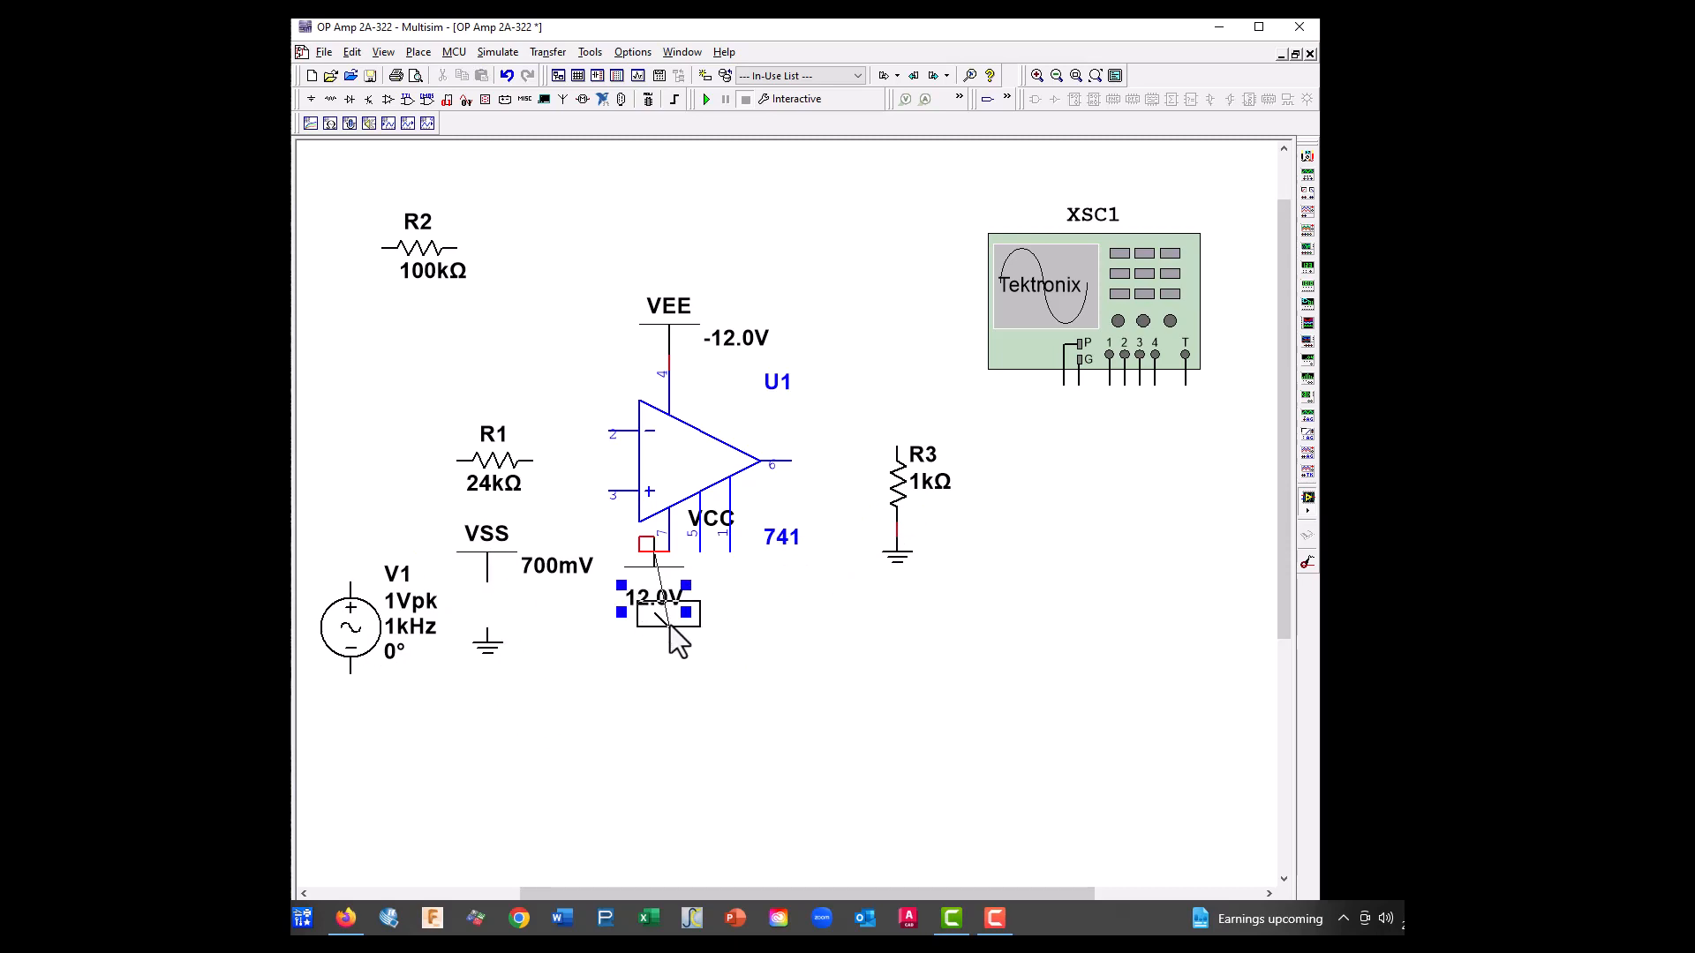
{"action": "left_click", "coordinate": [757, 671]}
{"action": "left_click_drag", "start_coordinate": [676, 635], "coordinate": [729, 662]}
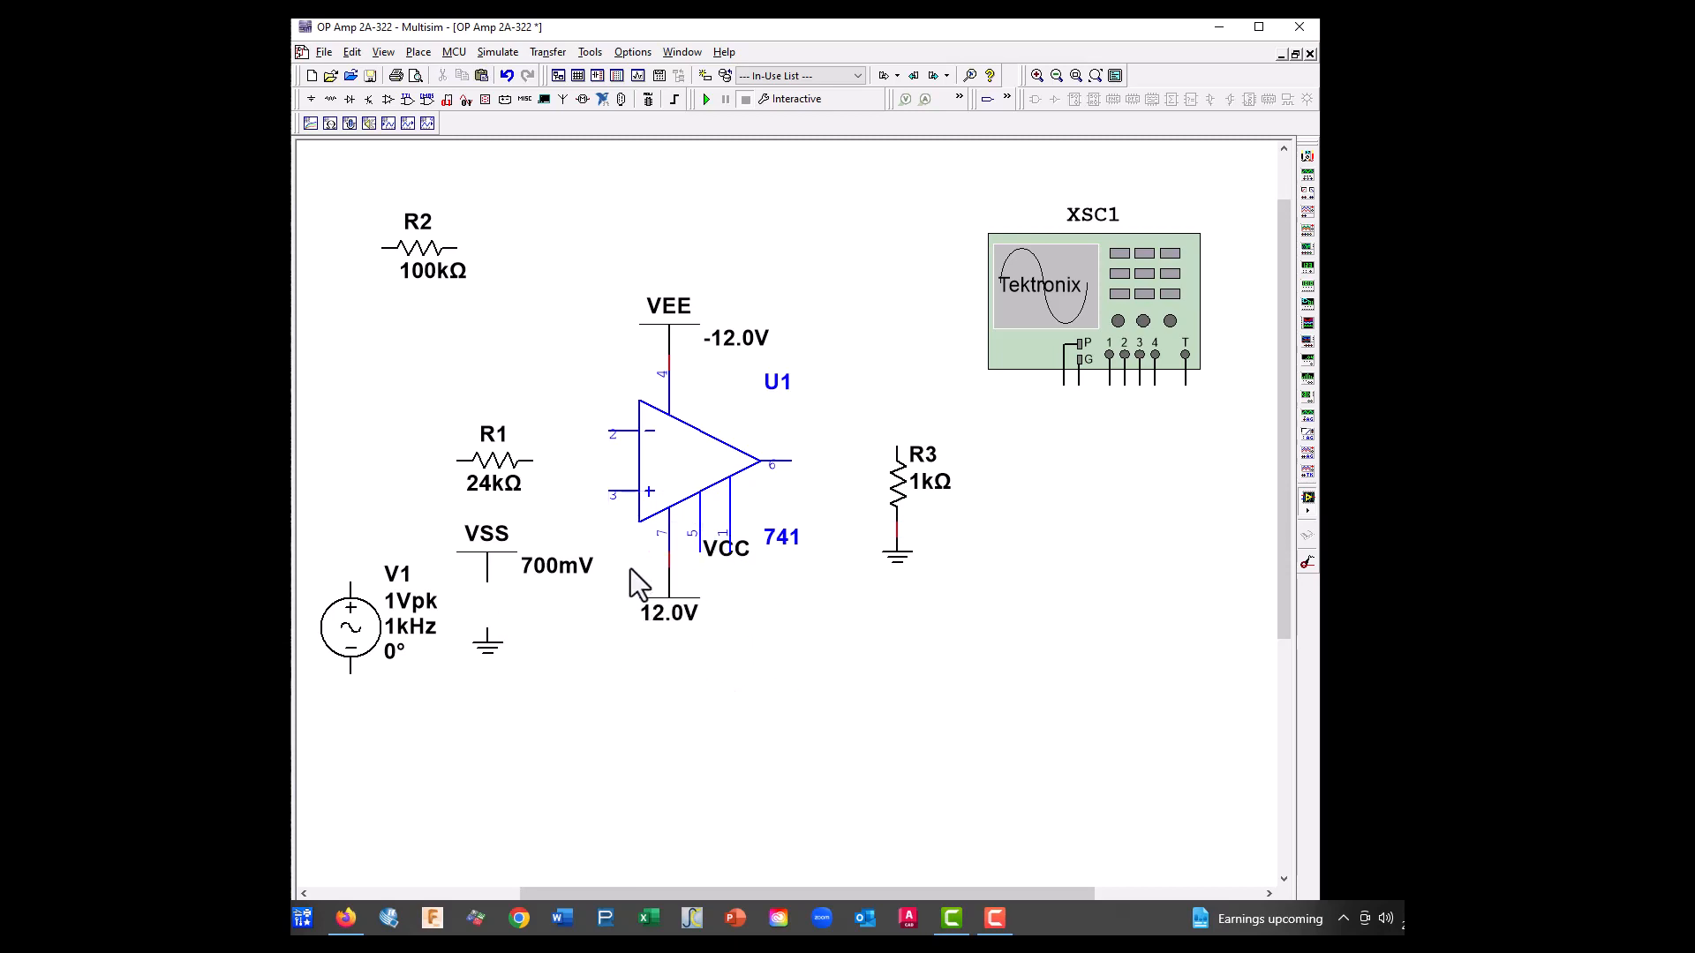
Delete resistors R2 and R1 and the 700mV VSS supply, and move the unused ground directly below V1
{"action": "left_click_drag", "start_coordinate": [508, 489], "coordinate": [401, 199]}
{"action": "left_click", "coordinate": [444, 266]}
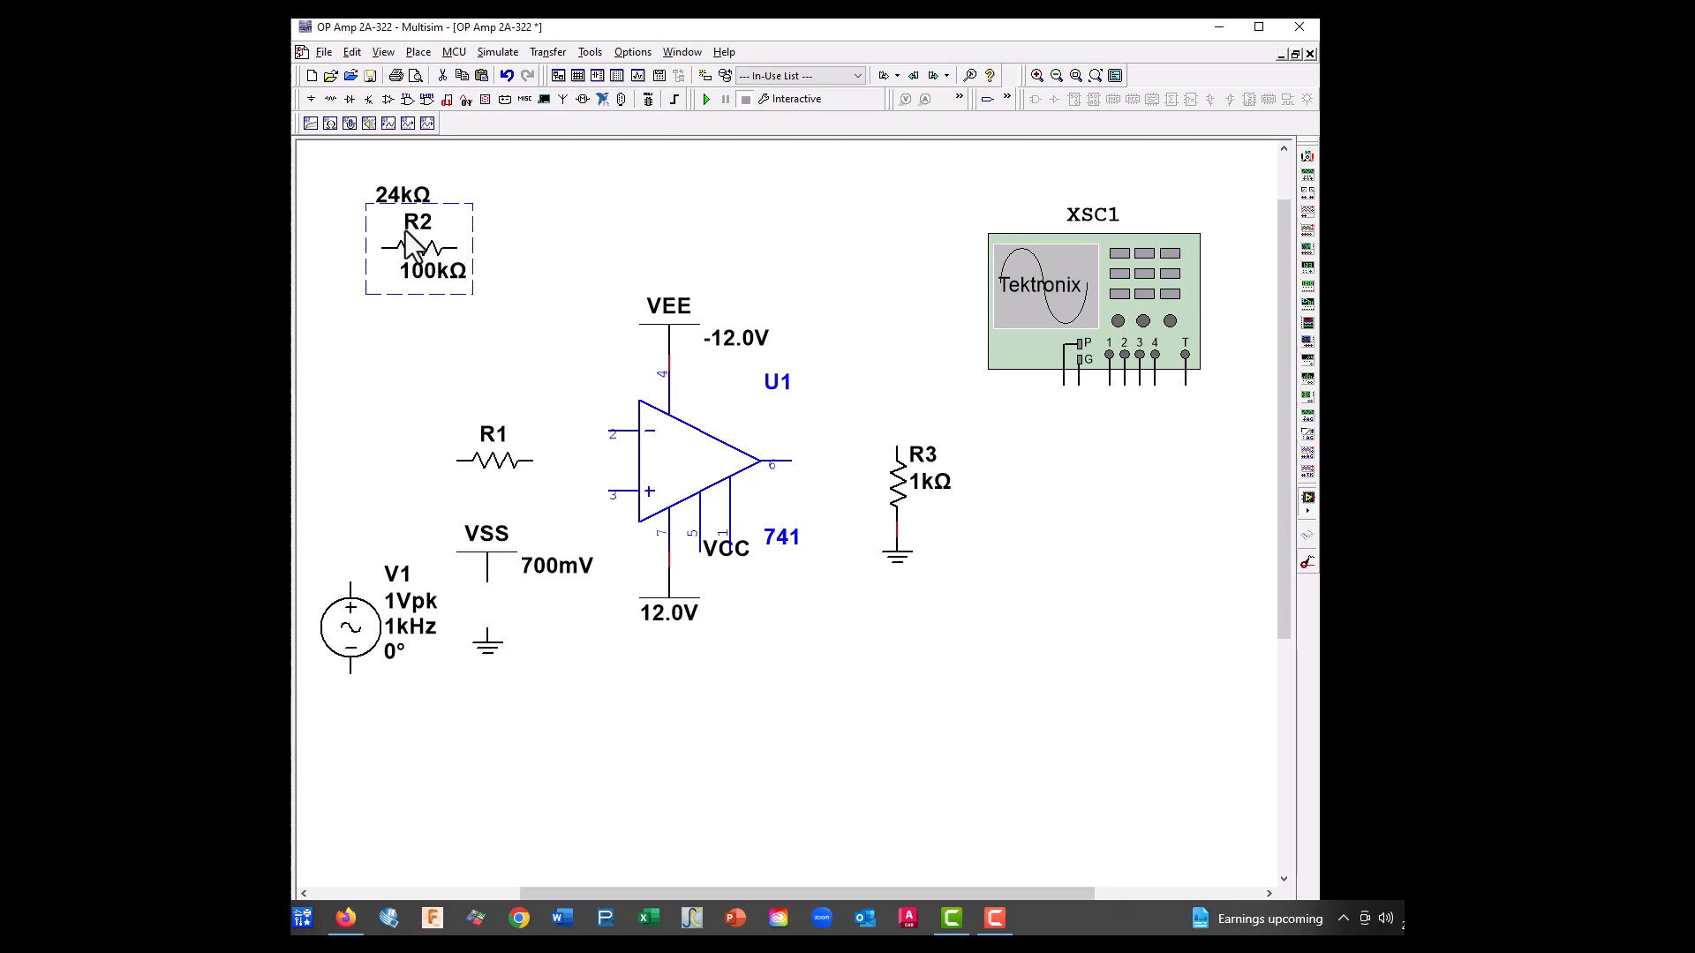
{"action": "key", "text": "Delete"}
{"action": "left_click", "coordinate": [471, 450]}
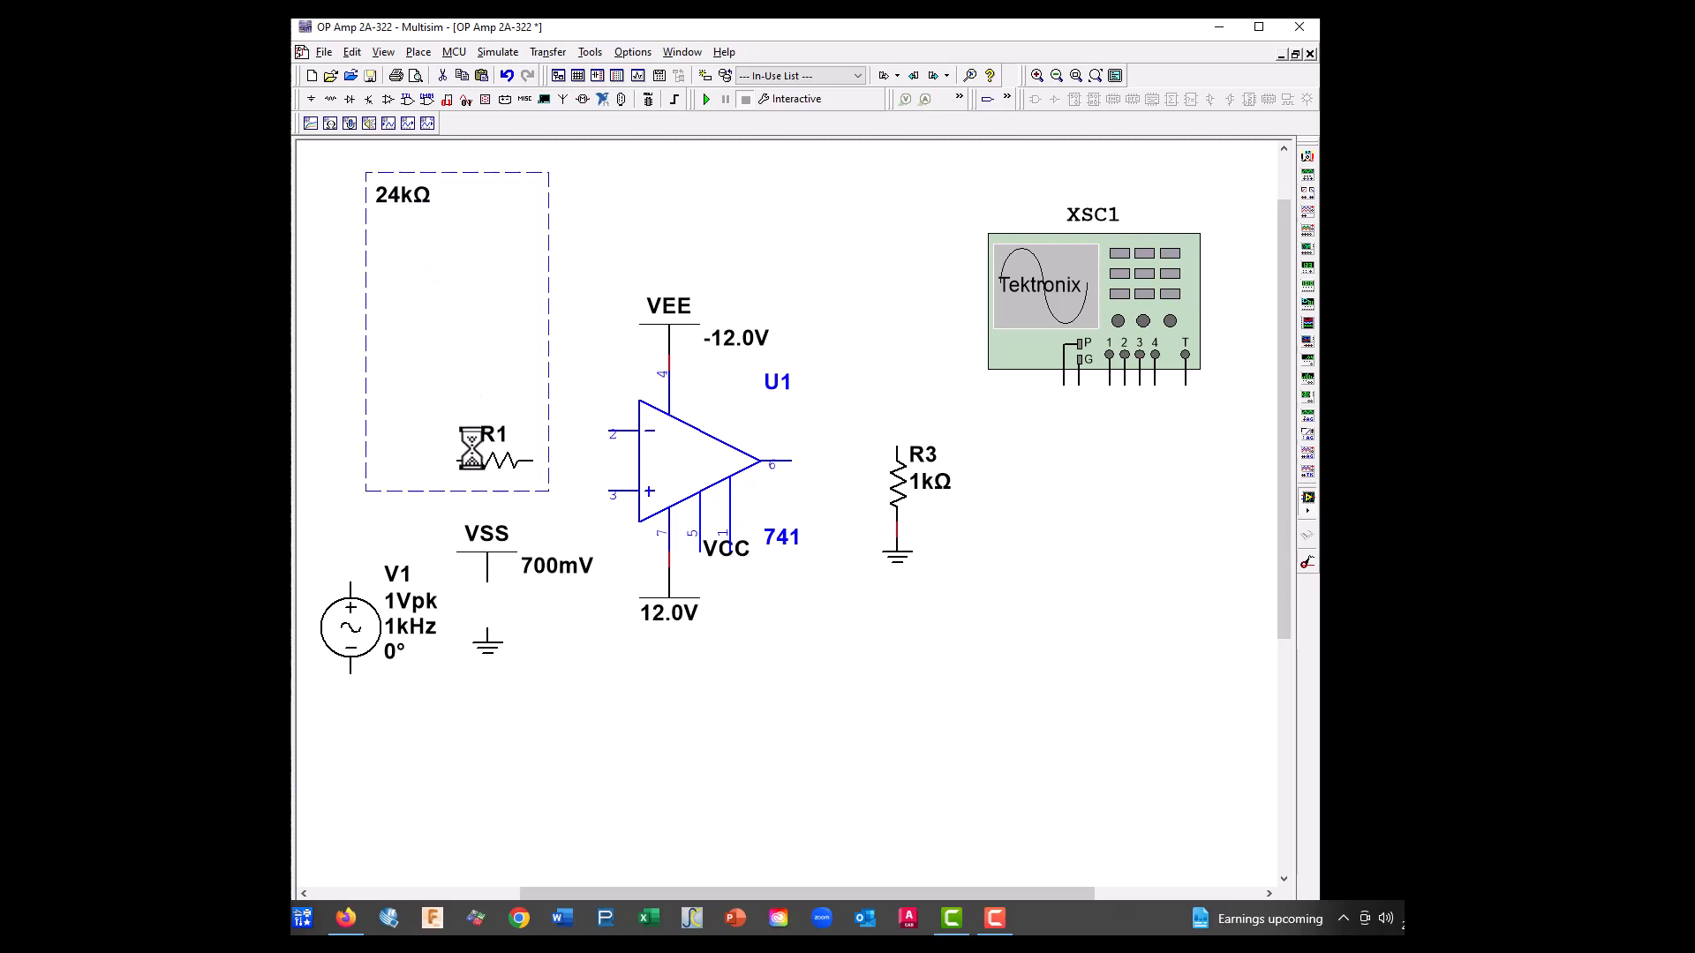
{"action": "key", "text": "Delete"}
{"action": "left_click", "coordinate": [502, 565]}
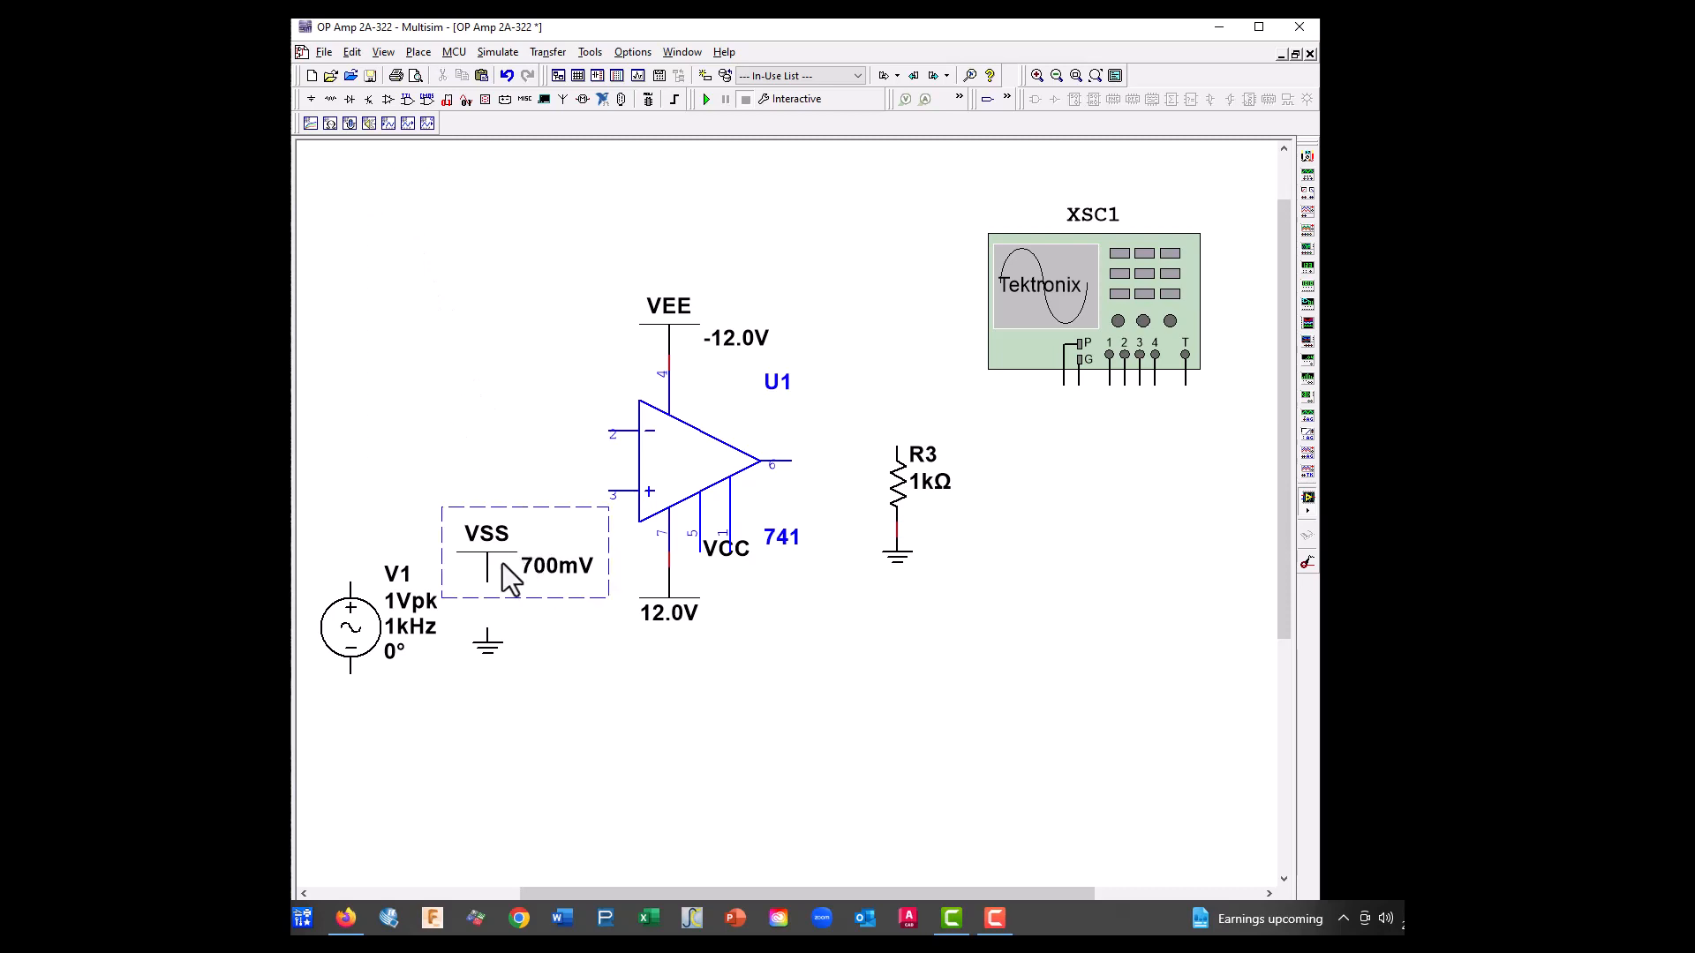
{"action": "key", "text": "Delete"}
{"action": "left_click_drag", "start_coordinate": [492, 652], "coordinate": [353, 724]}
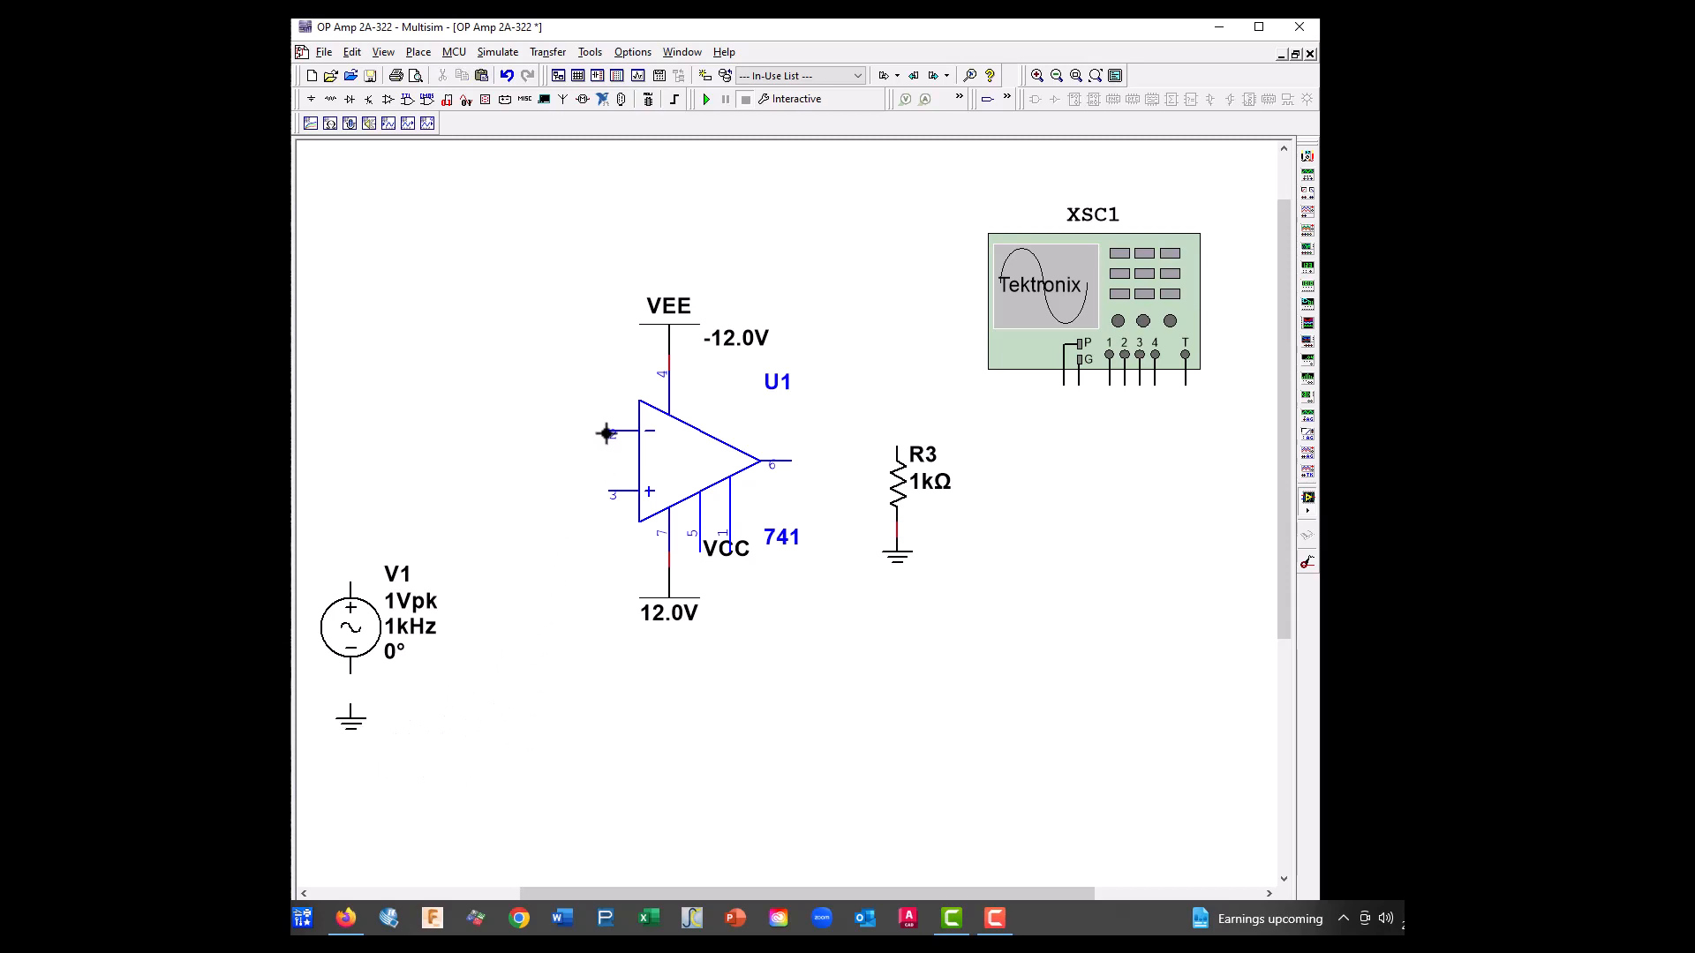
Wire the op-amp output, pin 6, to the top of R3 and shift R3 down to straighten the wire
{"action": "left_click", "coordinate": [790, 460]}
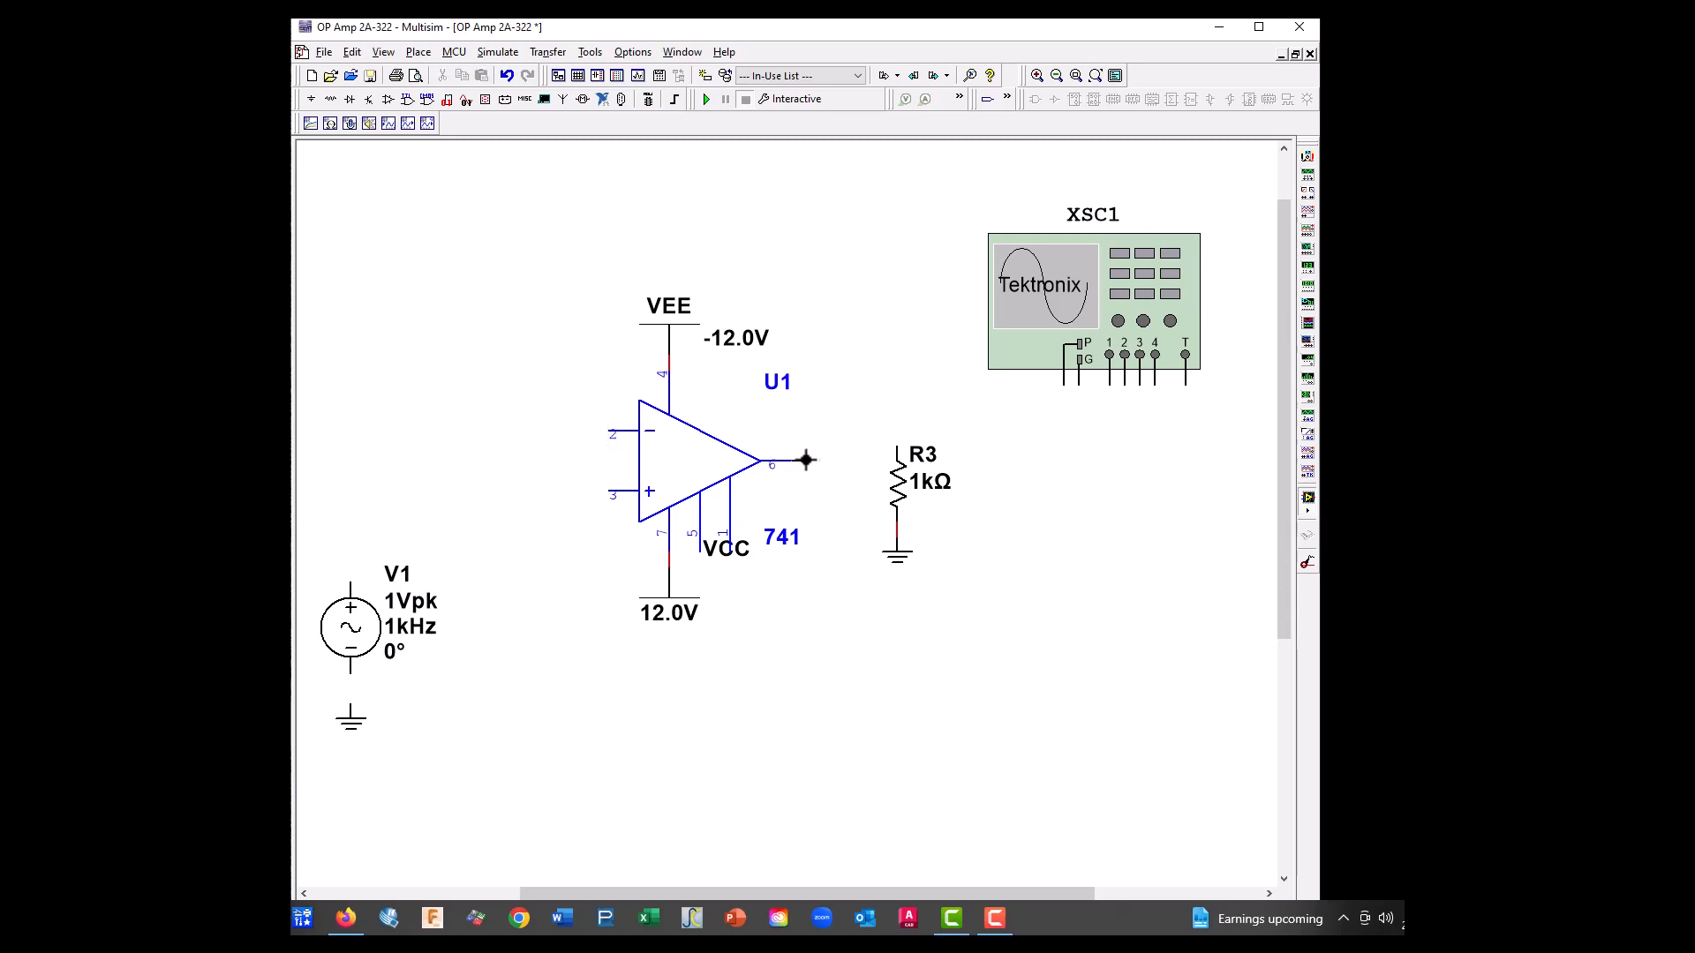
{"action": "left_click", "coordinate": [894, 433]}
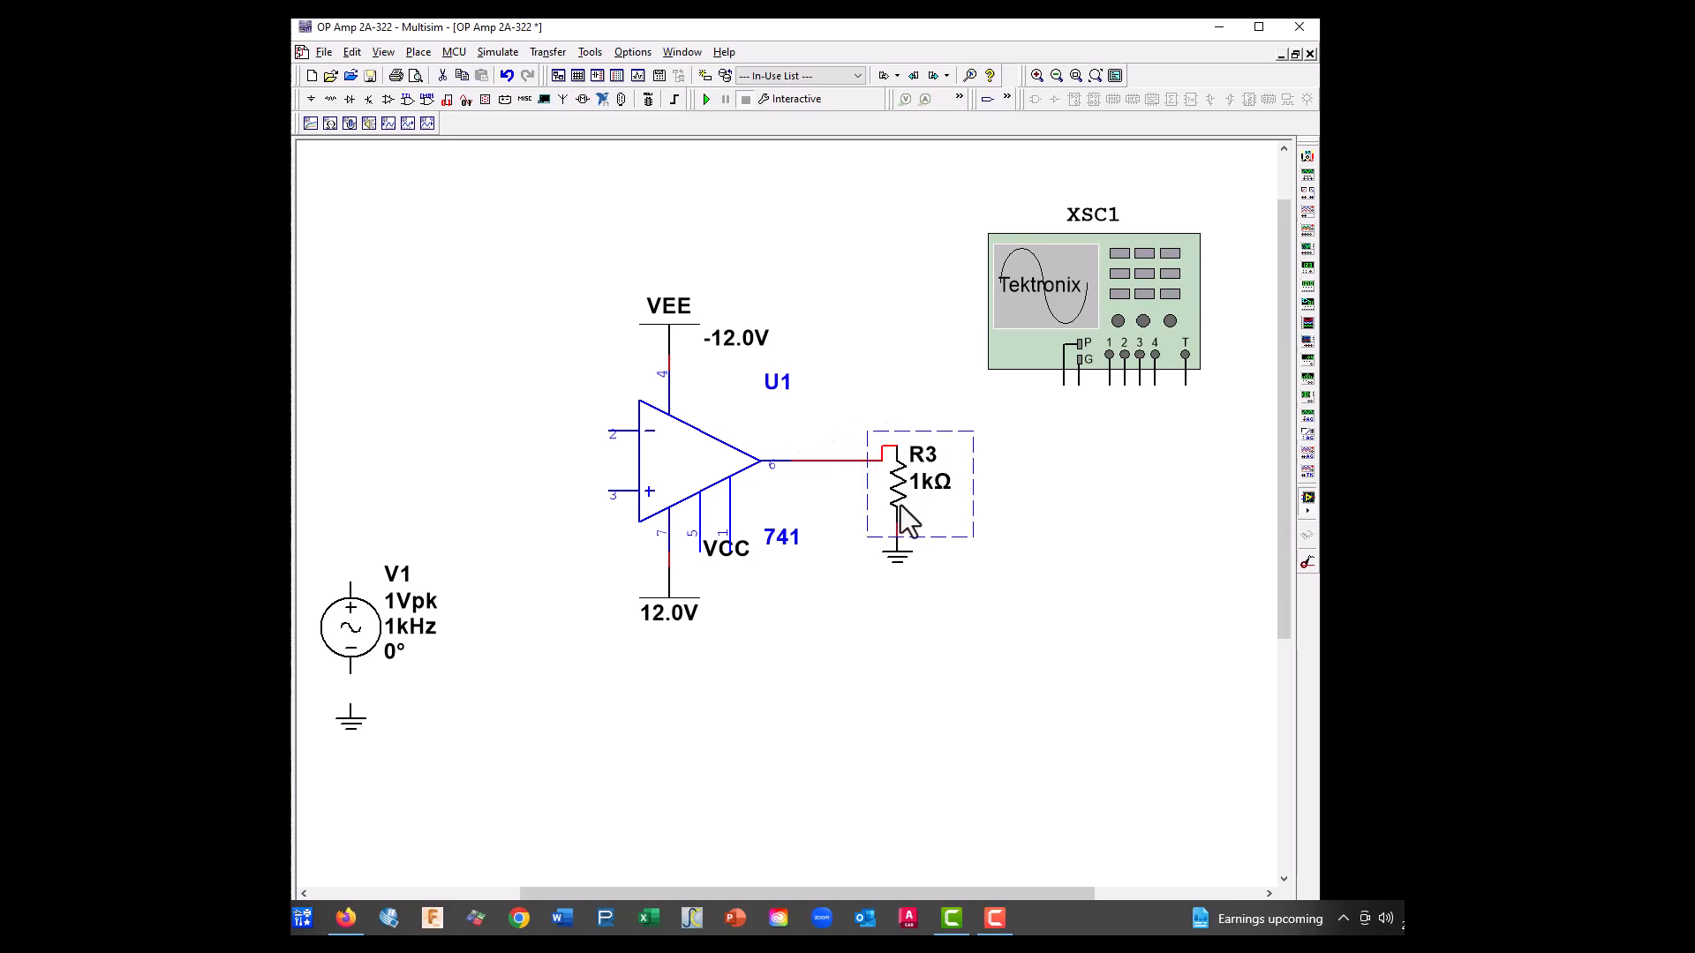
{"action": "left_click_drag", "start_coordinate": [902, 510], "coordinate": [903, 525]}
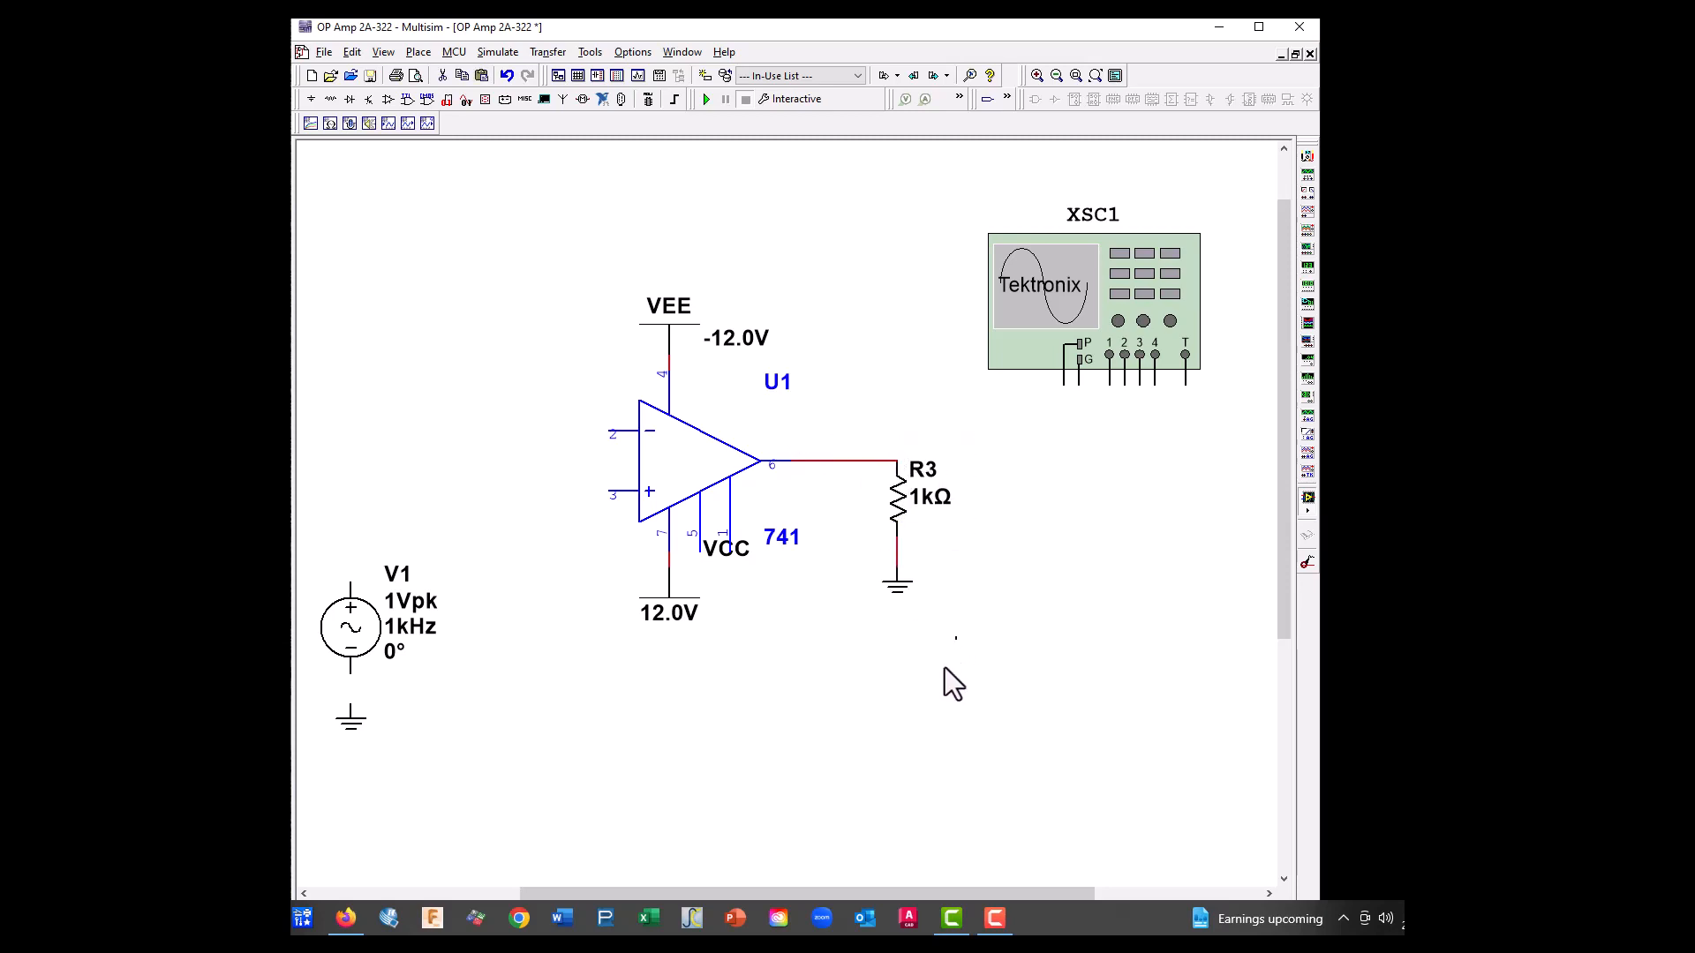
Wire a feedback loop from the inverting input, pin 2, over the top of the op-amp to the output line
{"action": "left_click", "coordinate": [614, 432]}
{"action": "left_click", "coordinate": [821, 256]}
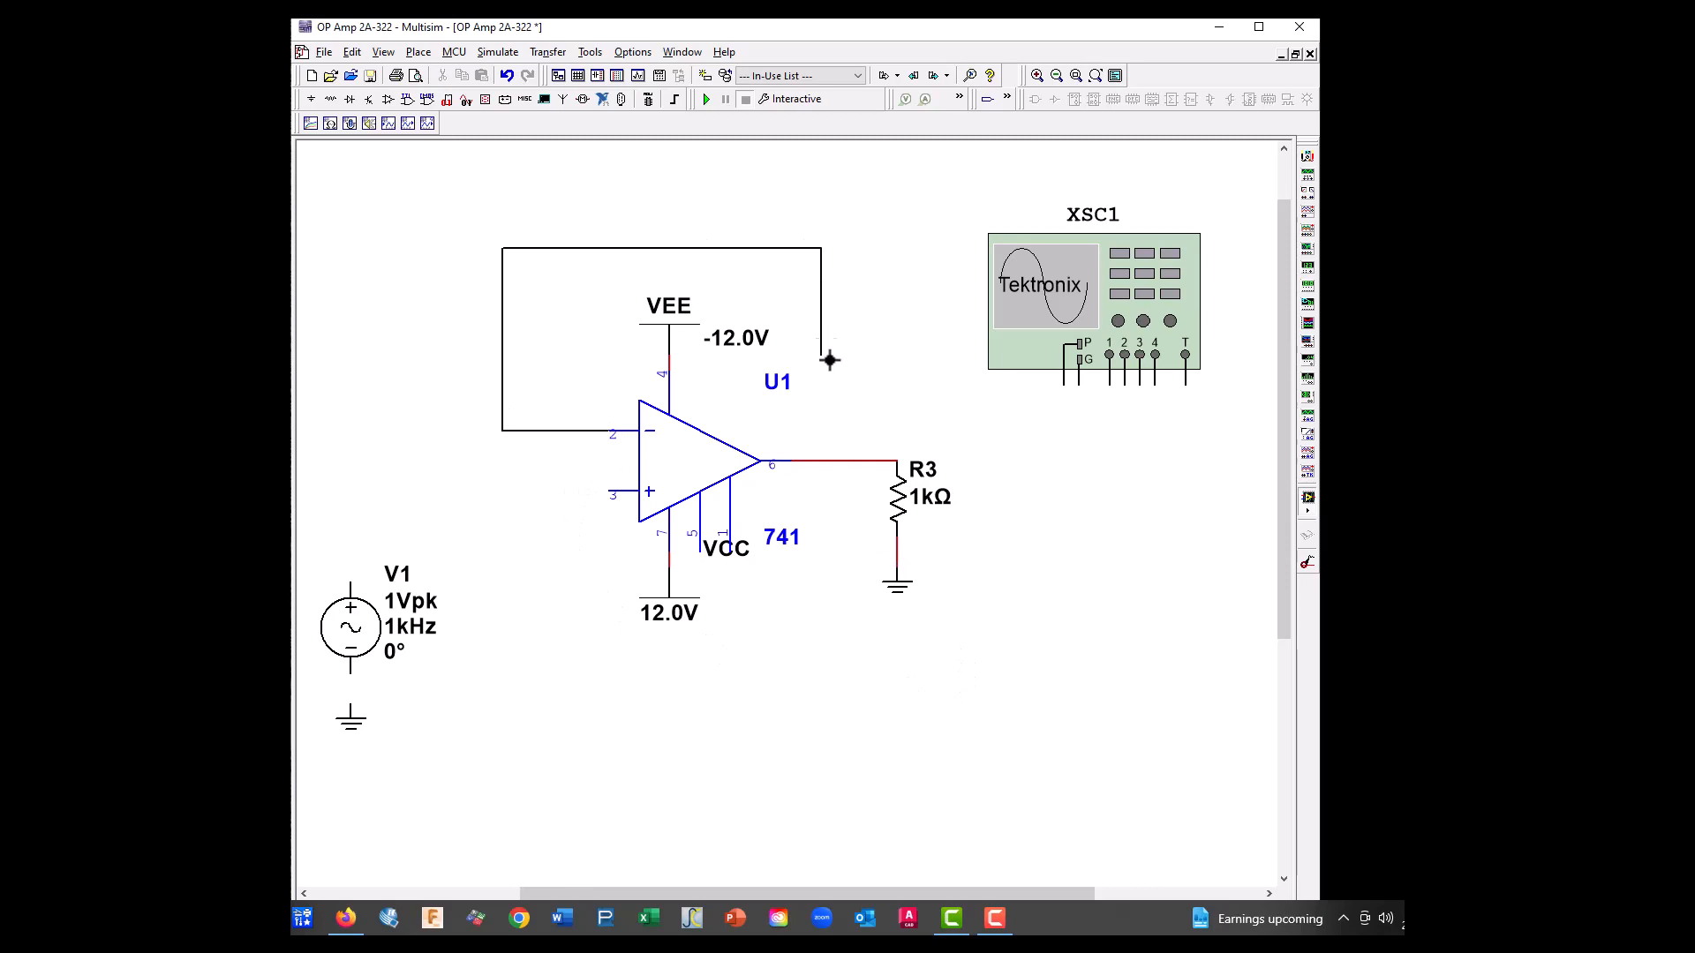
{"action": "left_click", "coordinate": [821, 460]}
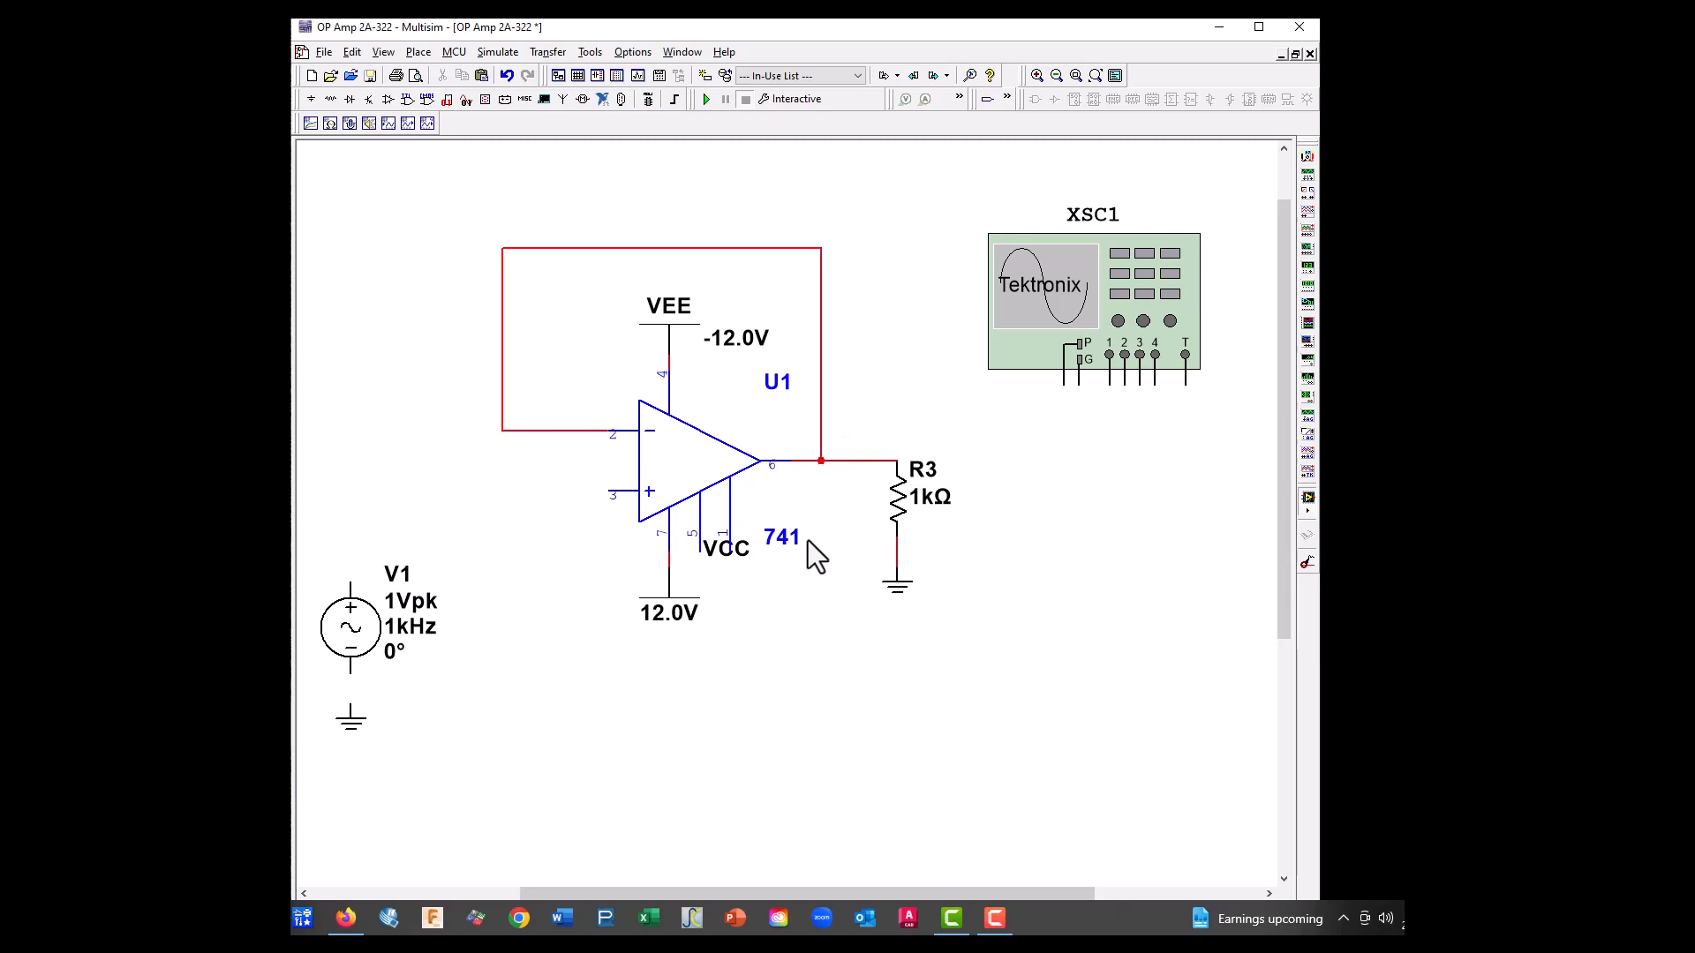
Wire V1's positive terminal to the non-inverting input, pin 3, and its negative terminal to the ground below
{"action": "left_click", "coordinate": [350, 584]}
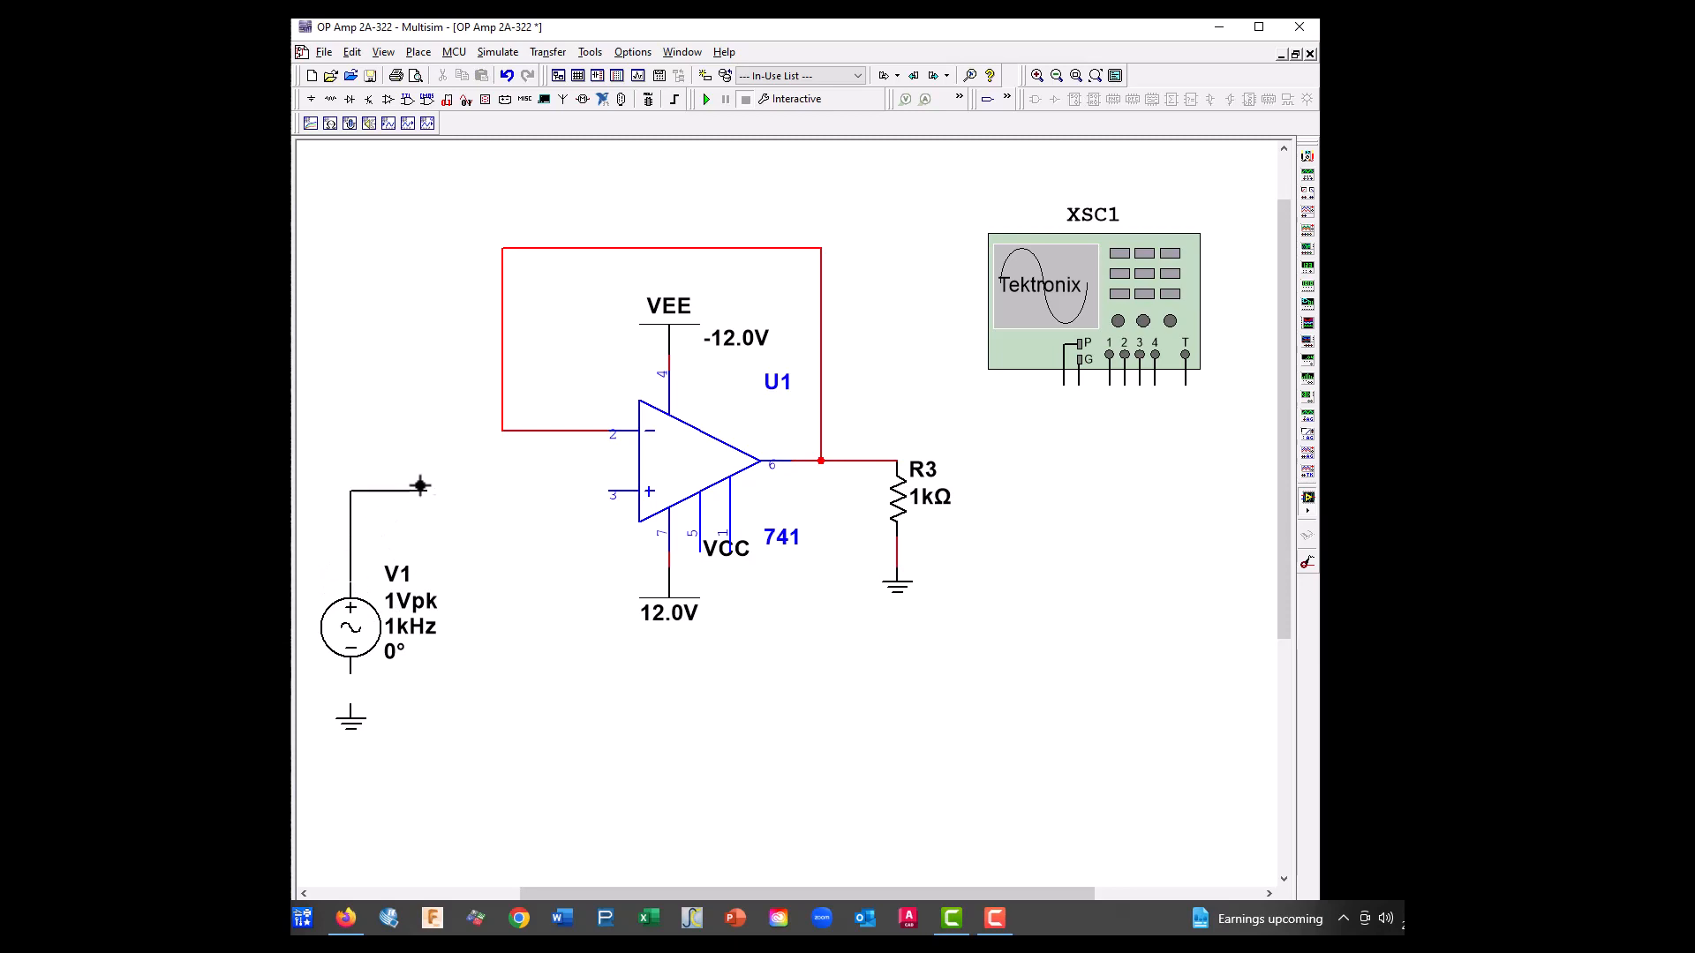
{"action": "left_click", "coordinate": [613, 492]}
{"action": "left_click", "coordinate": [352, 706]}
{"action": "left_click", "coordinate": [349, 672]}
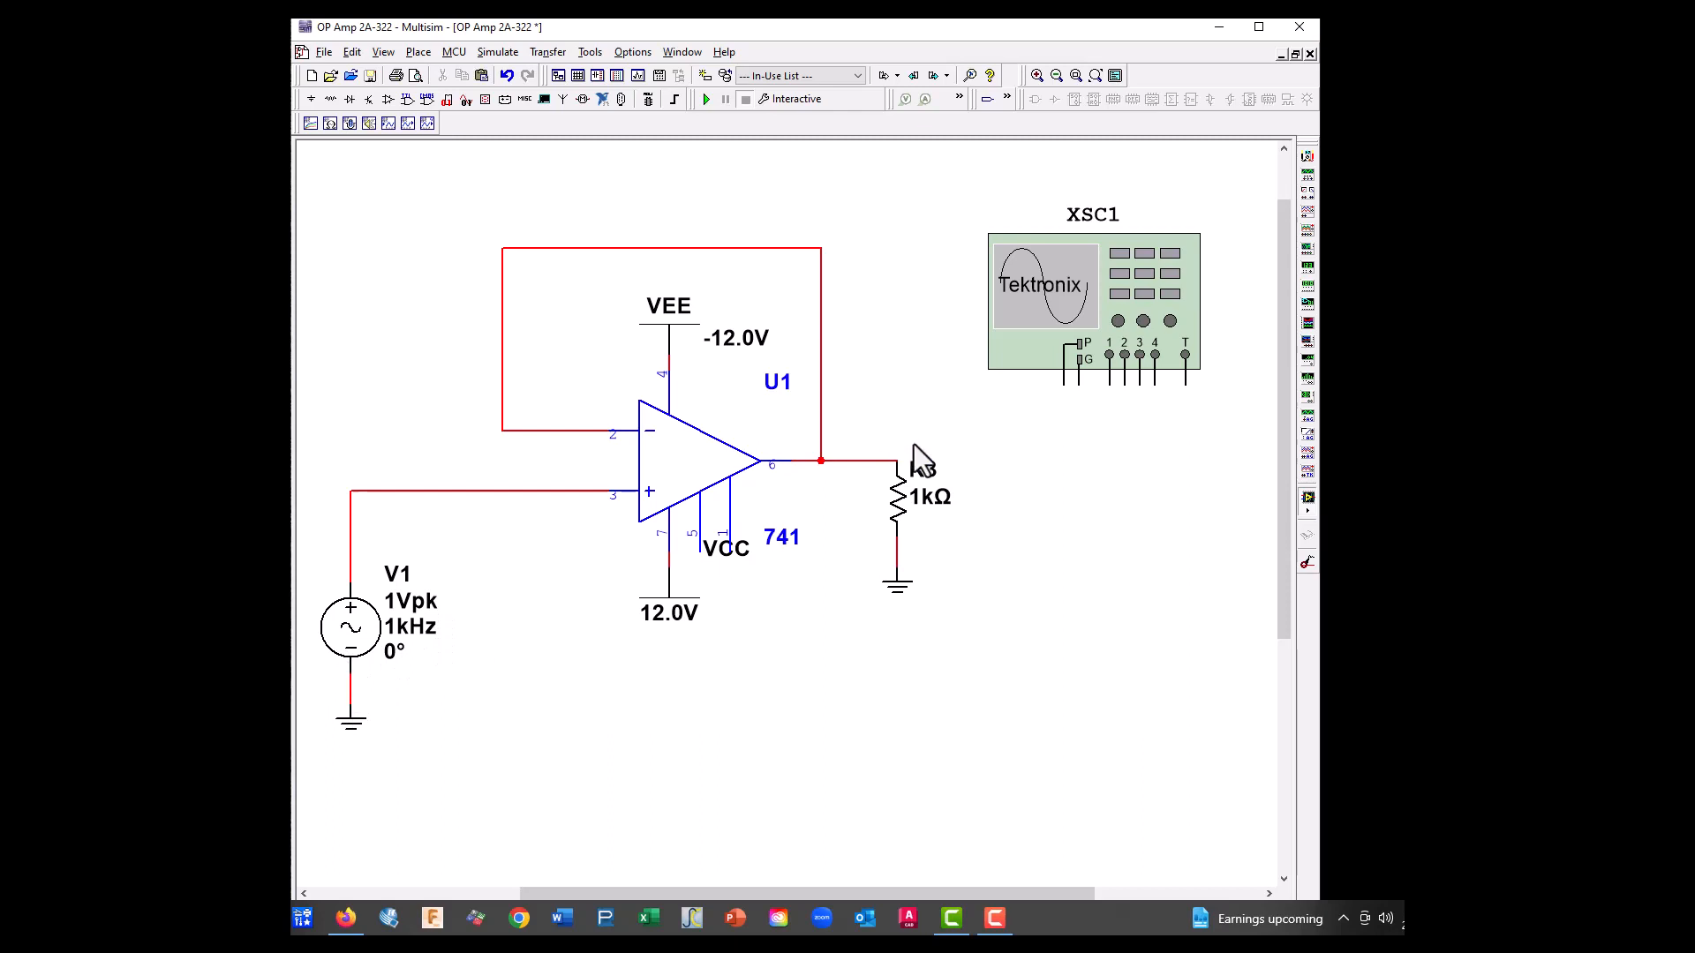
Copy R3's ground symbol, paste it below oscilloscope XSC1, and connect it to the G terminal
{"action": "right_click", "coordinate": [903, 583]}
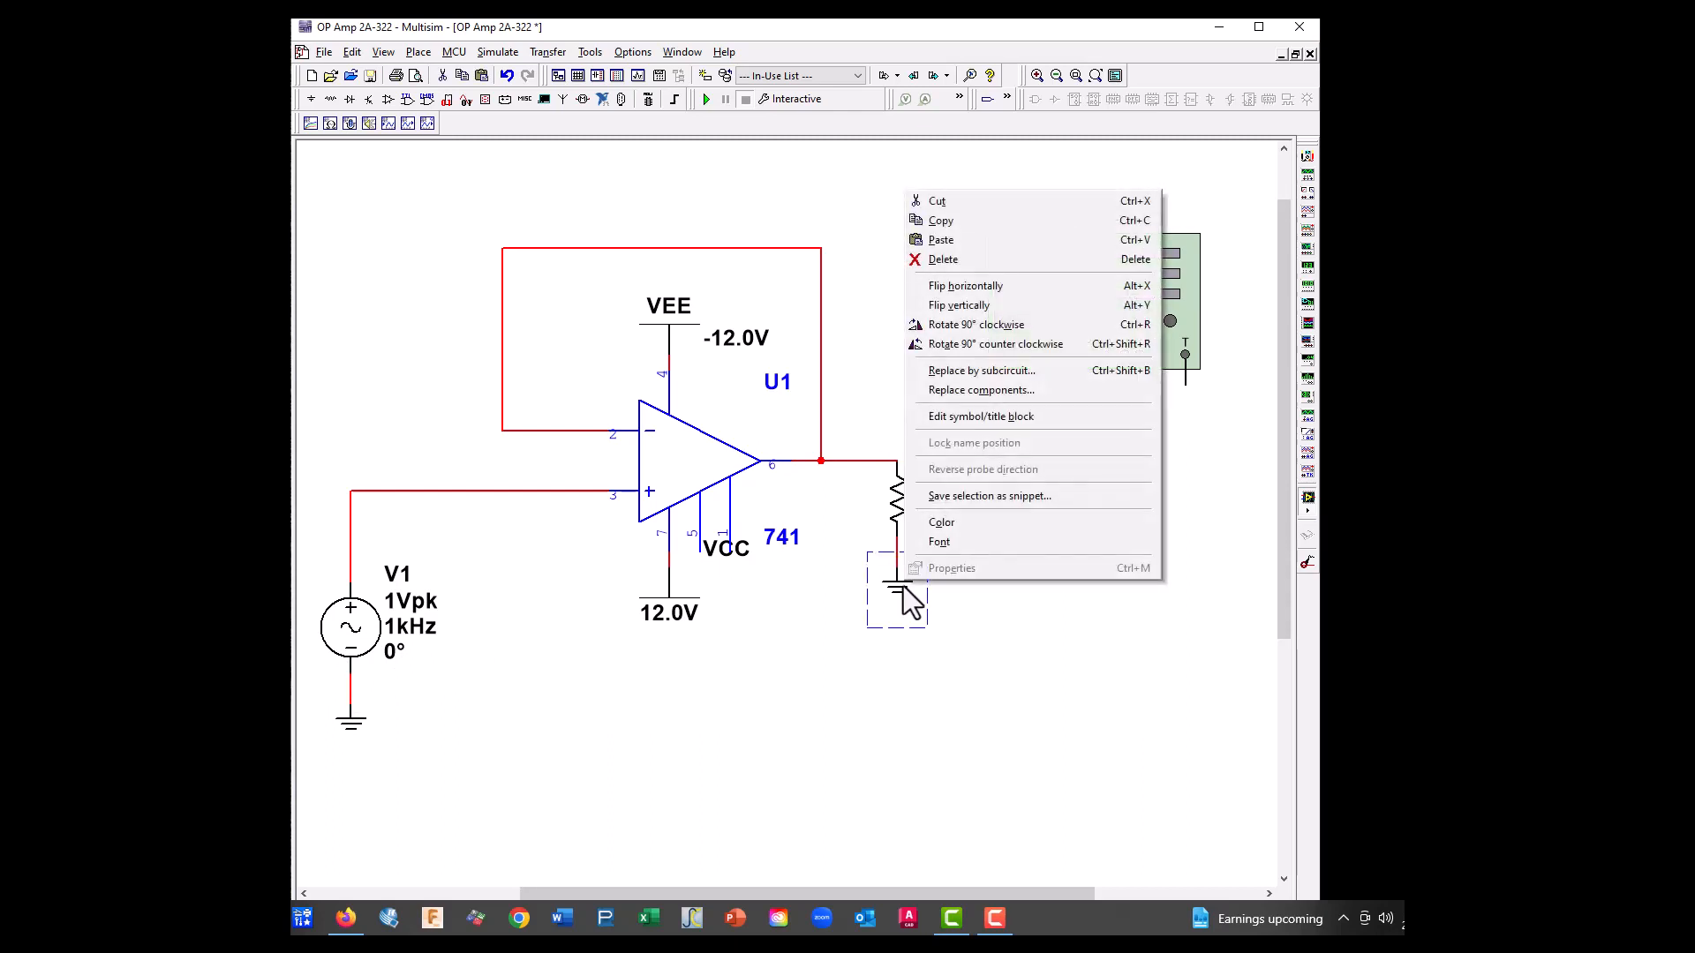
{"action": "left_click", "coordinate": [925, 227]}
{"action": "right_click", "coordinate": [1079, 435]}
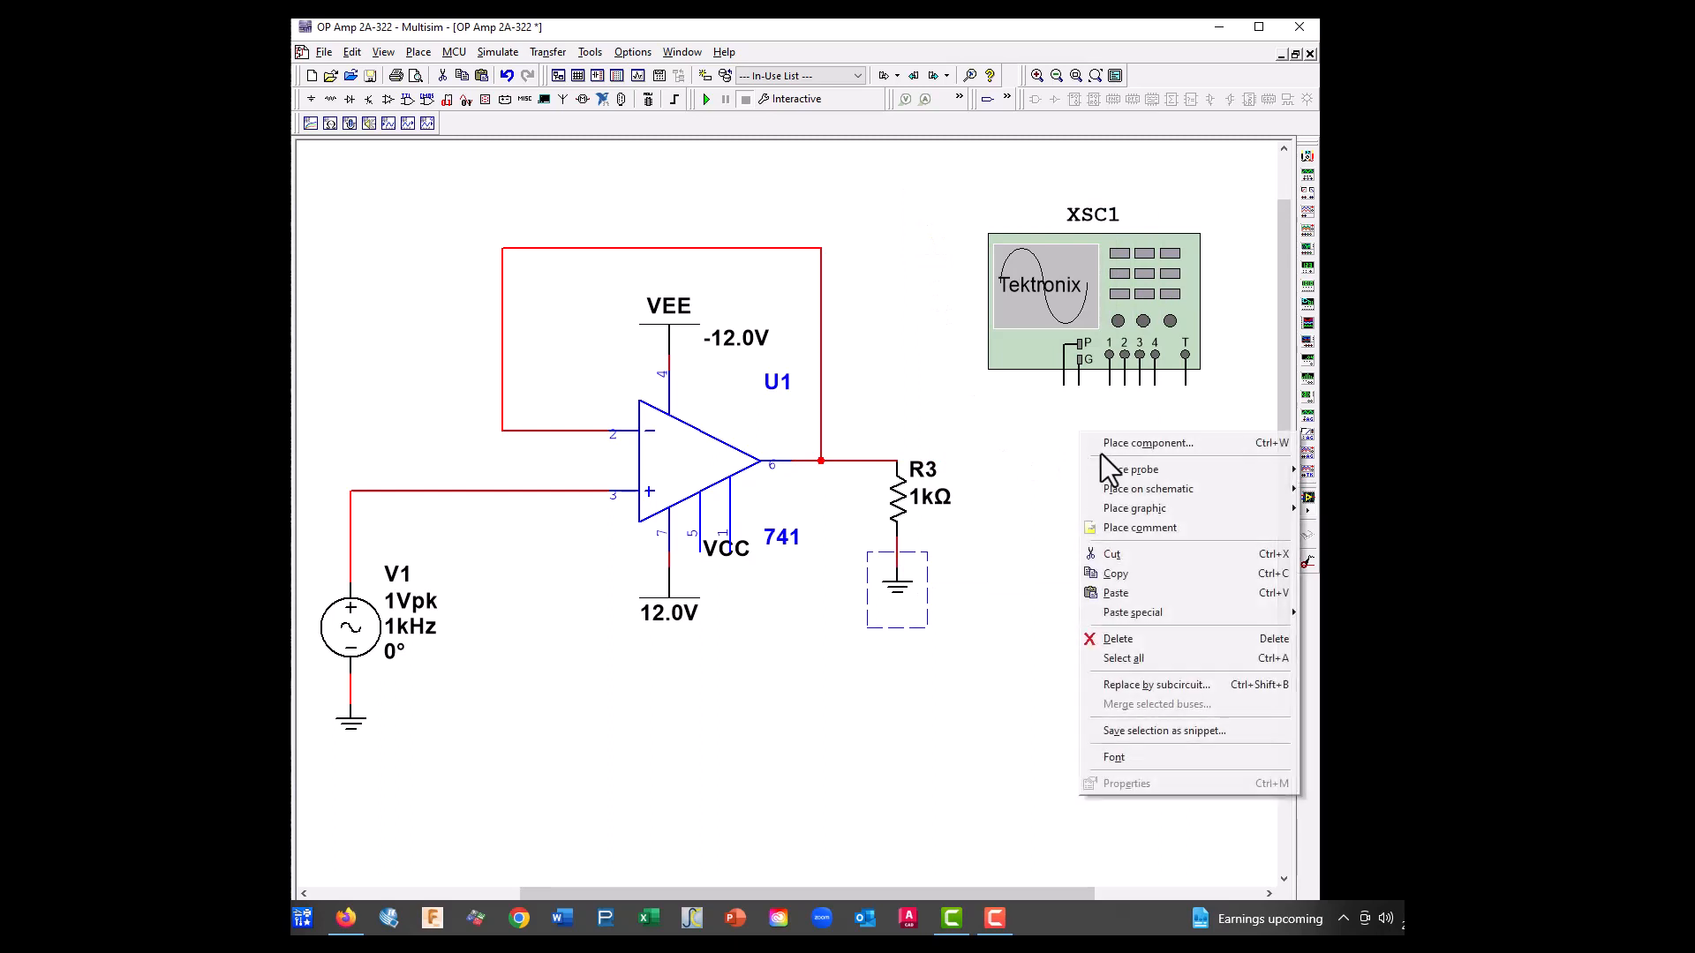
{"action": "left_click", "coordinate": [1124, 595]}
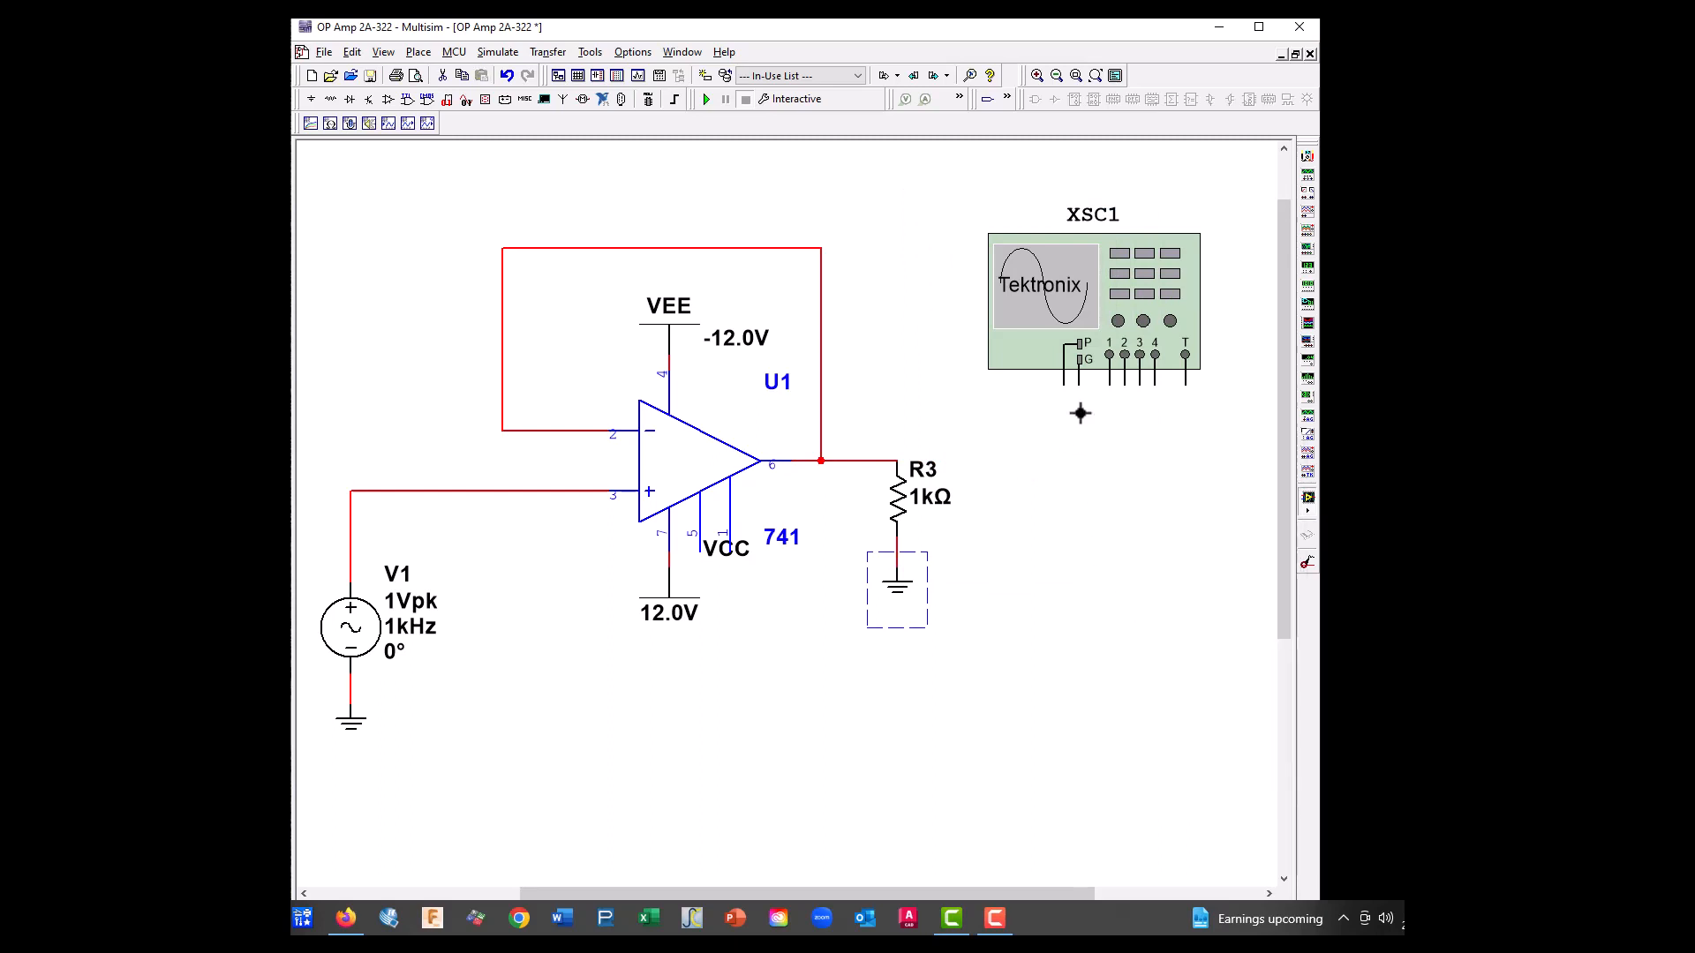
{"action": "left_click", "coordinate": [1078, 410]}
{"action": "left_click", "coordinate": [1077, 388]}
{"action": "left_click", "coordinate": [1079, 419]}
Wire oscilloscope channel 1 below the circuit to the line between V1 and the non-inverting input
{"action": "left_click", "coordinate": [1110, 382]}
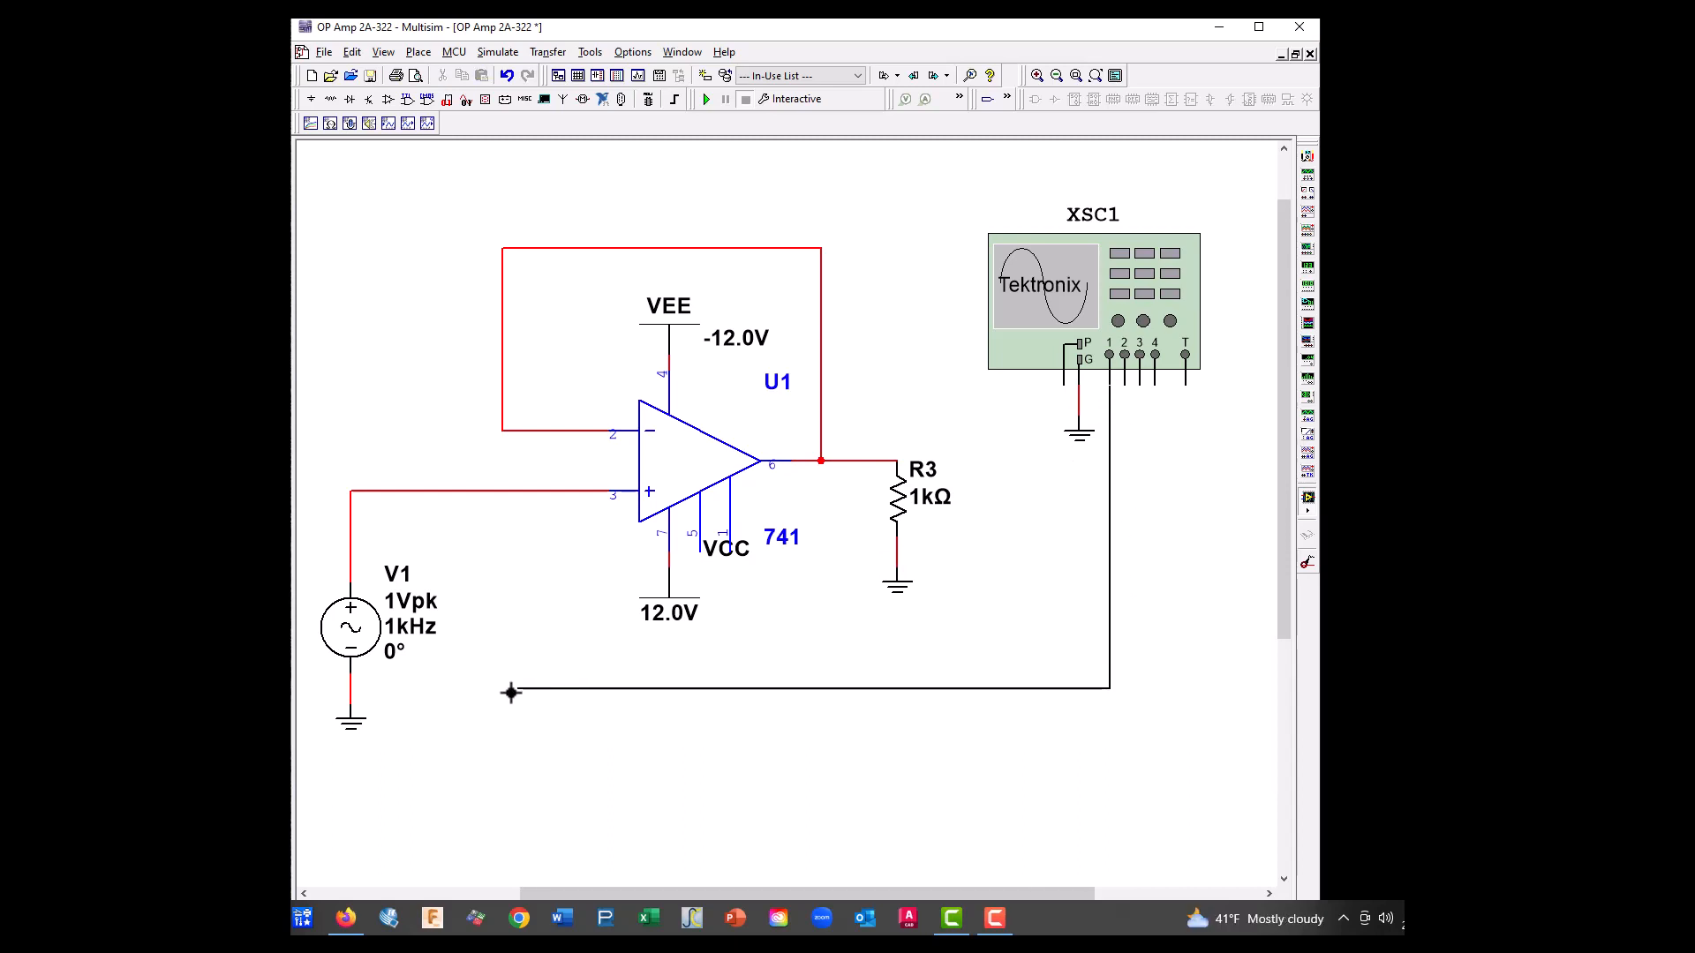
{"action": "left_click", "coordinate": [502, 689]}
{"action": "left_click", "coordinate": [503, 491]}
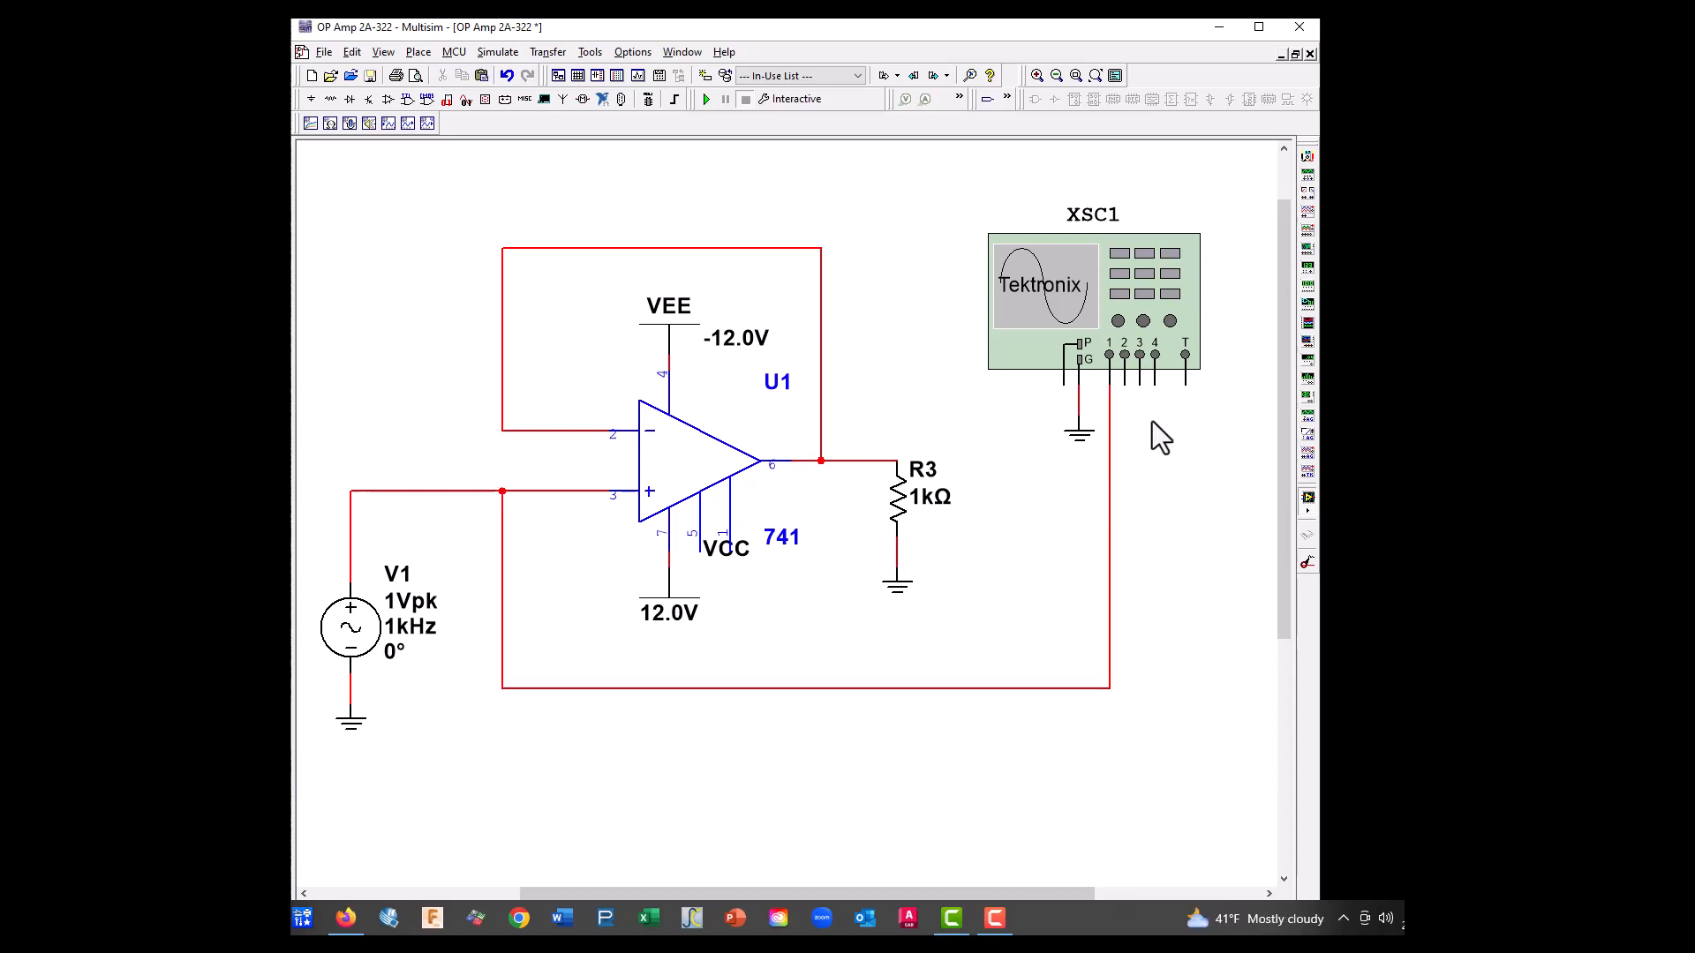
Wire oscilloscope channel 2 to the op-amp output line and lower its horizontal segment below the oscilloscope's ground
{"action": "left_click", "coordinate": [1126, 381]}
{"action": "left_click", "coordinate": [851, 460]}
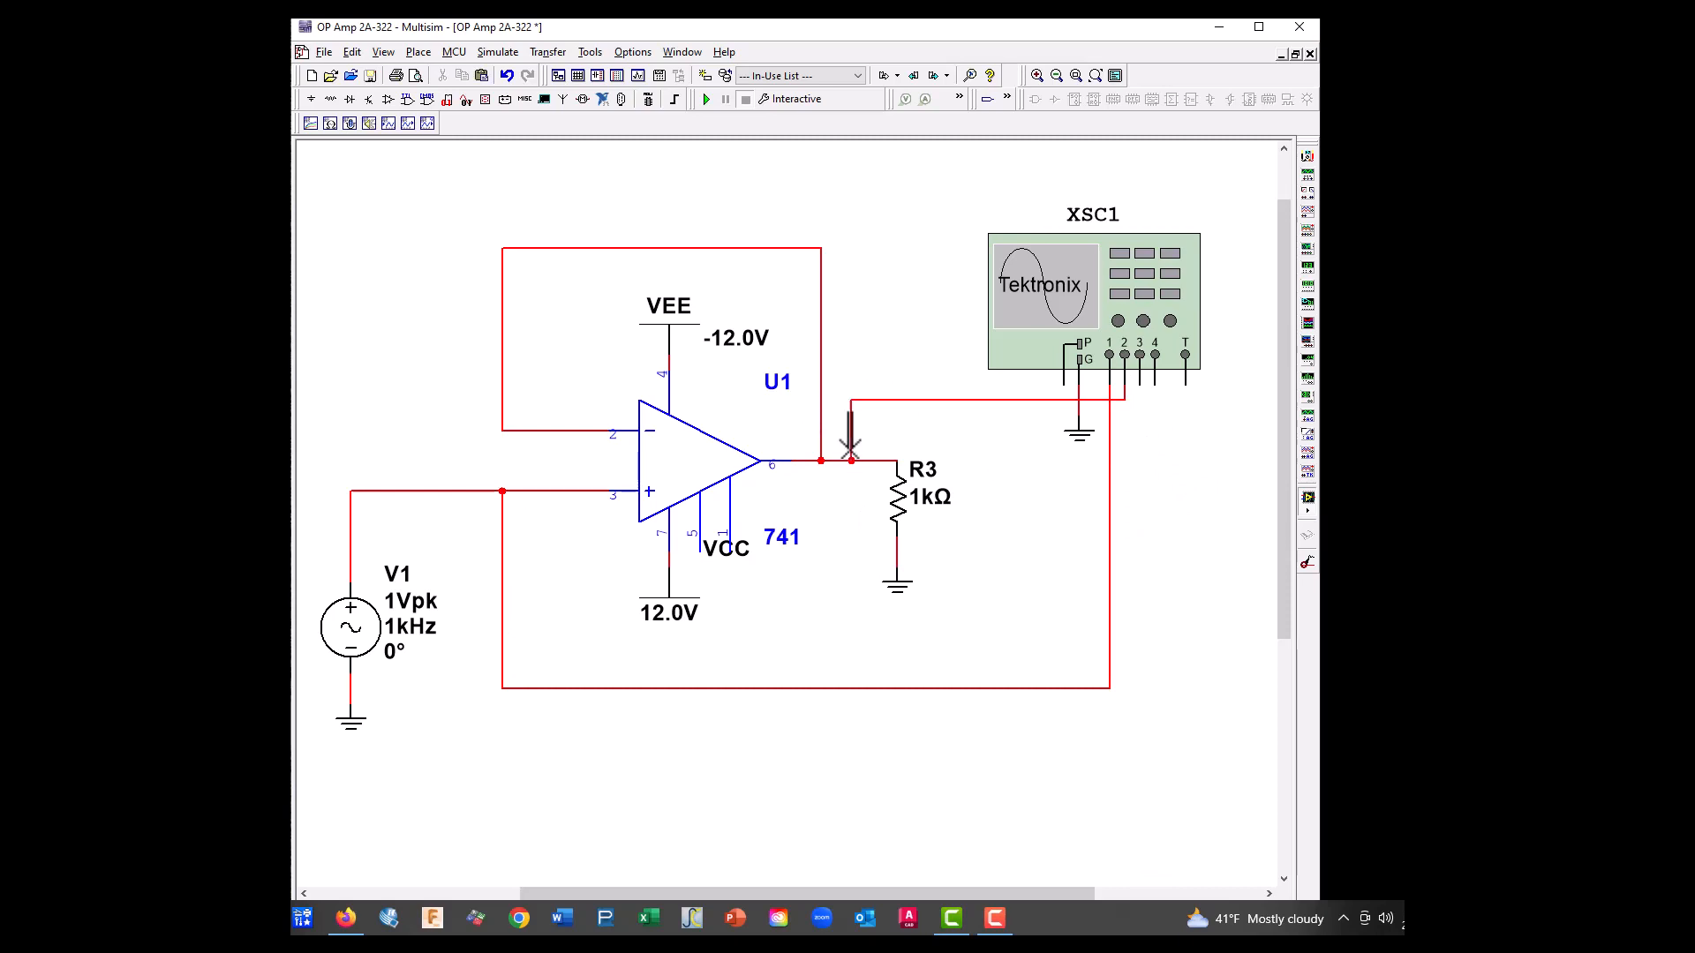
{"action": "left_click_drag", "start_coordinate": [973, 401], "coordinate": [991, 446]}
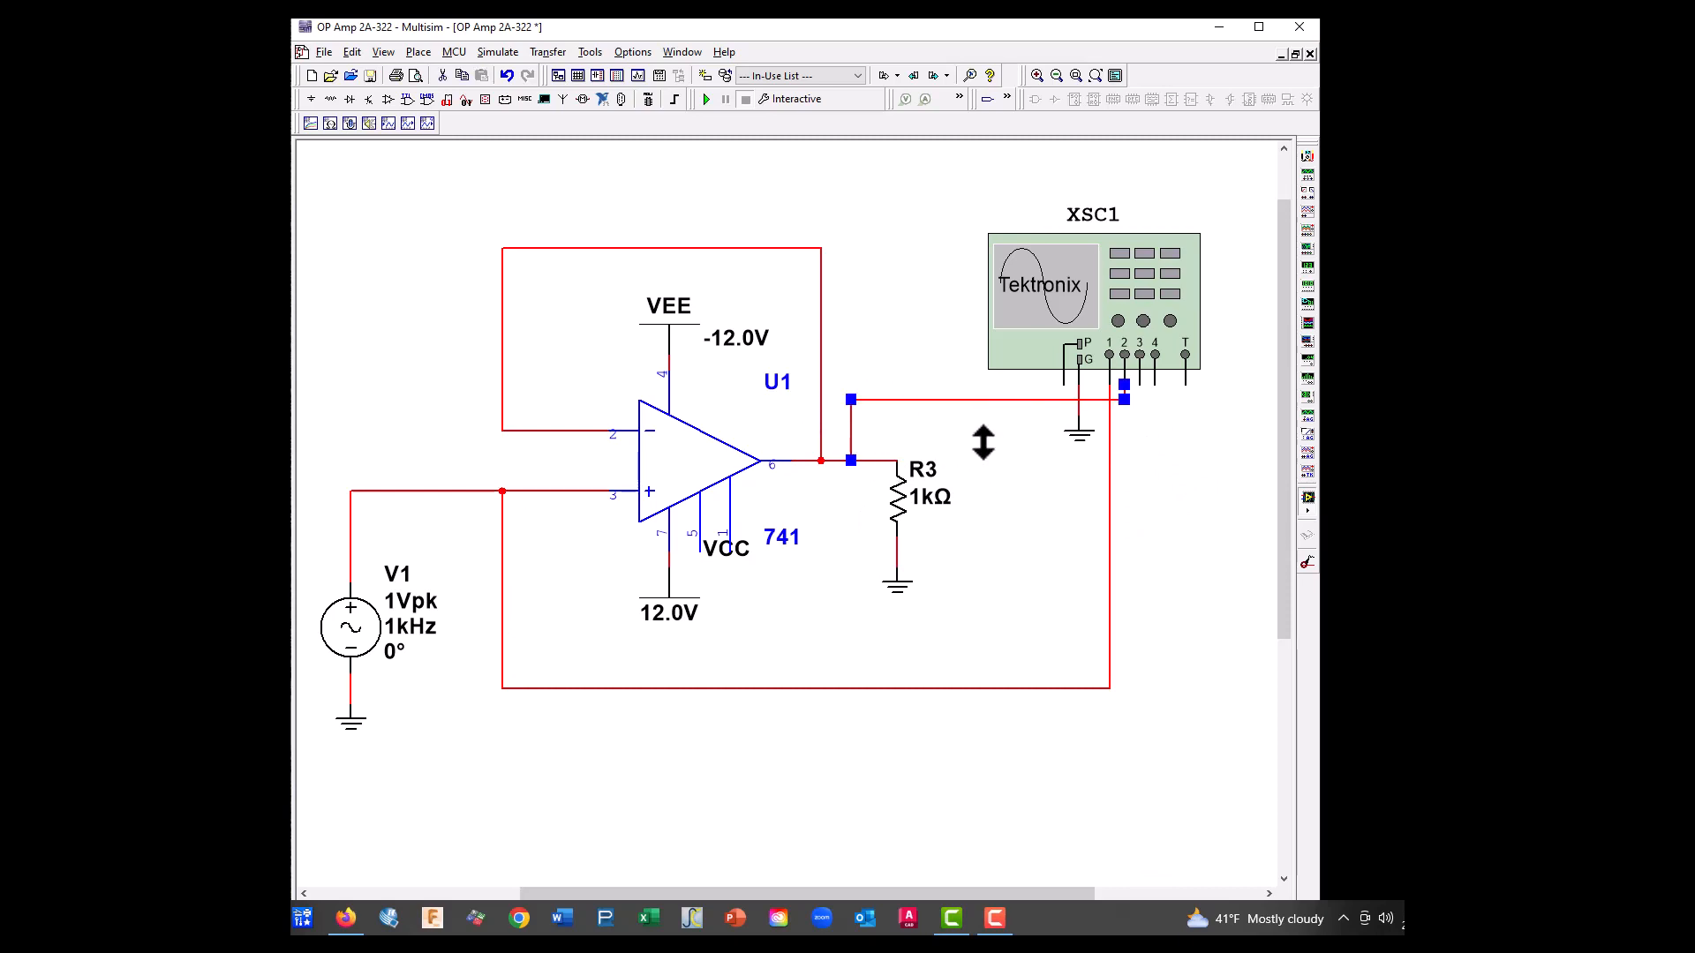
{"action": "left_click", "coordinate": [1019, 540]}
Change the color of the oscilloscope channel 2 wire's horizontal segment to dark blue
{"action": "right_click", "coordinate": [992, 447]}
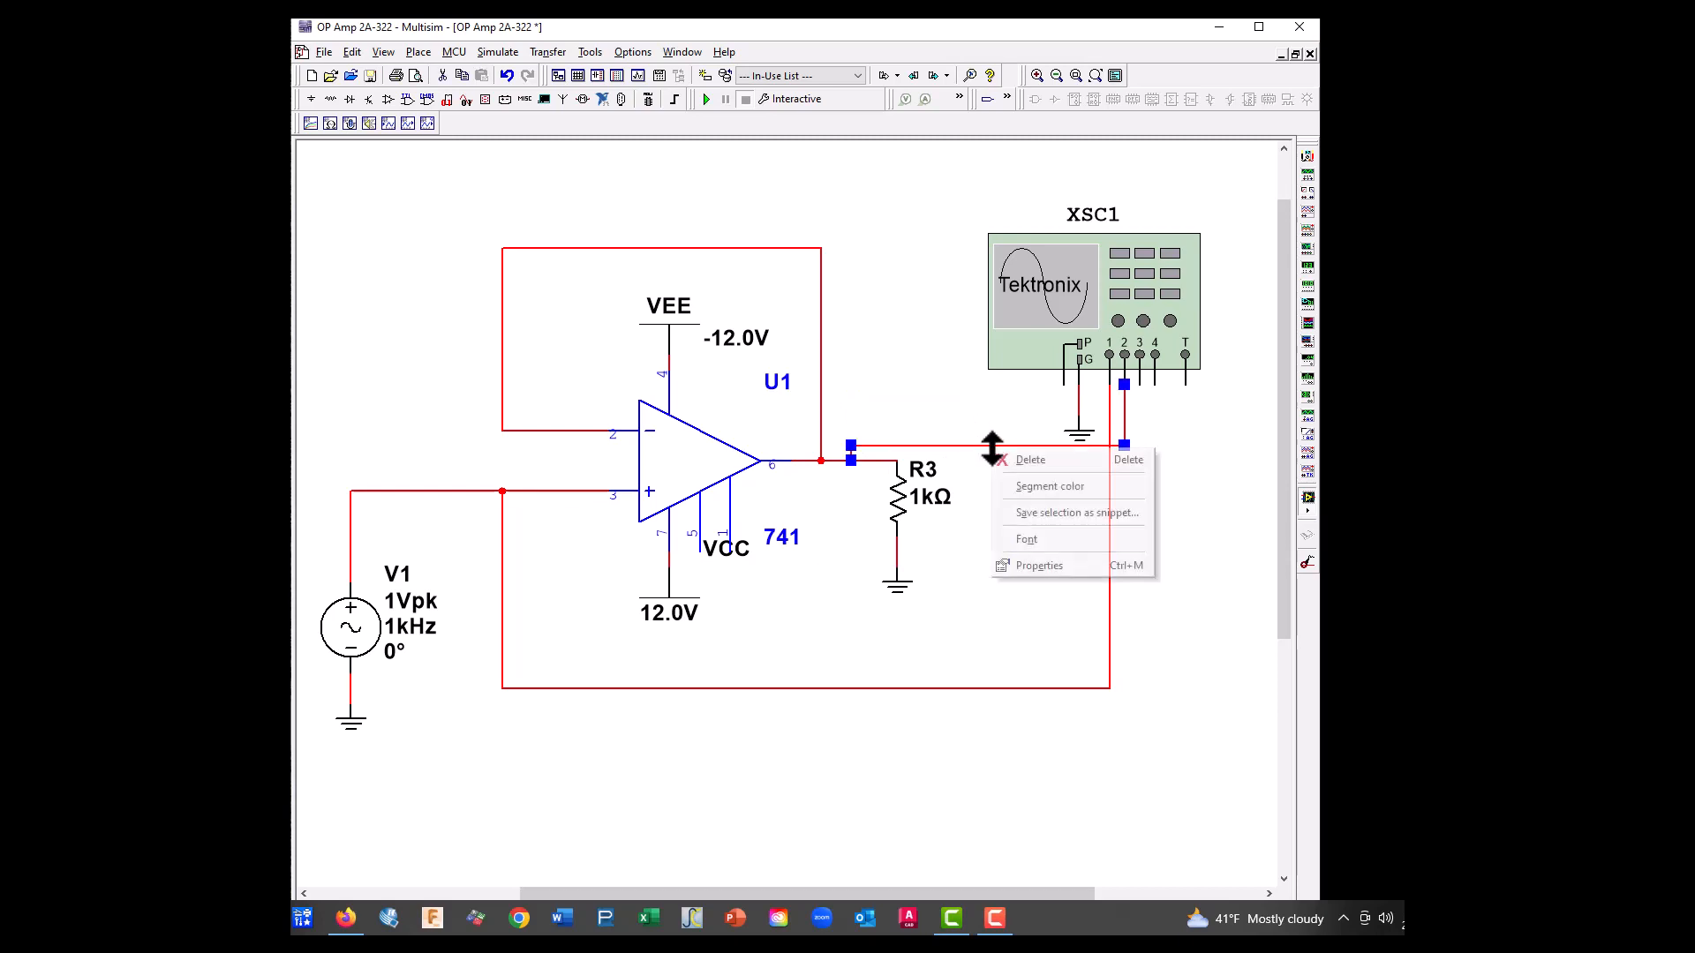
{"action": "left_click", "coordinate": [1055, 486]}
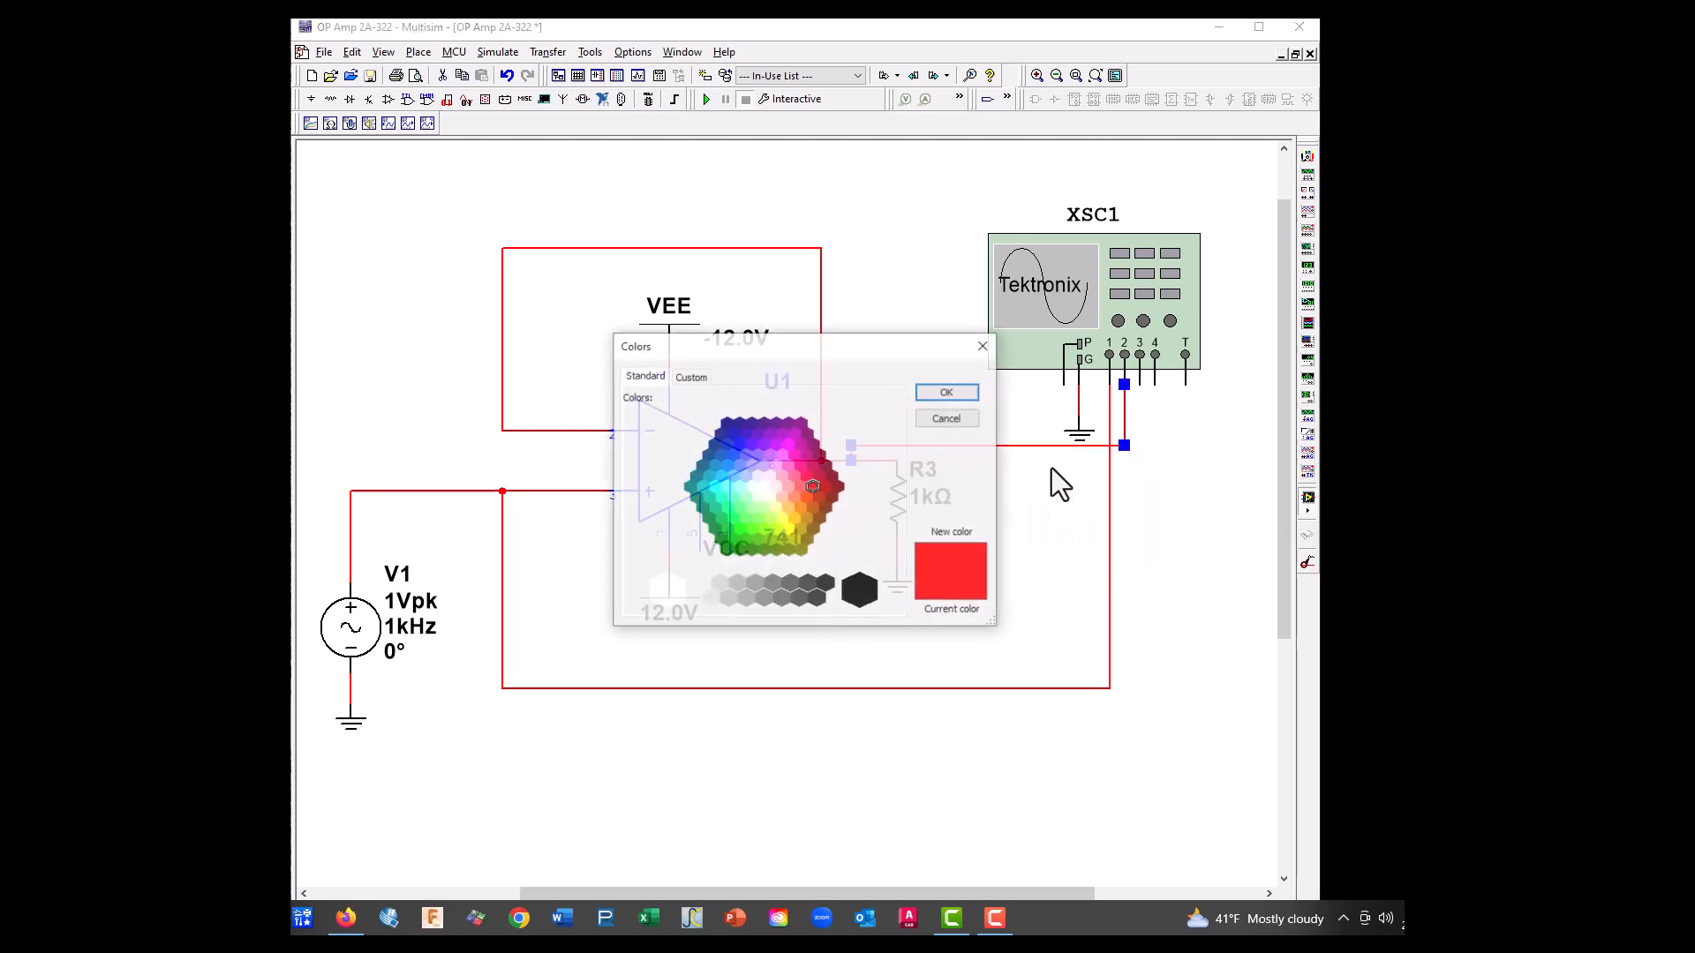
{"action": "left_click", "coordinate": [727, 424]}
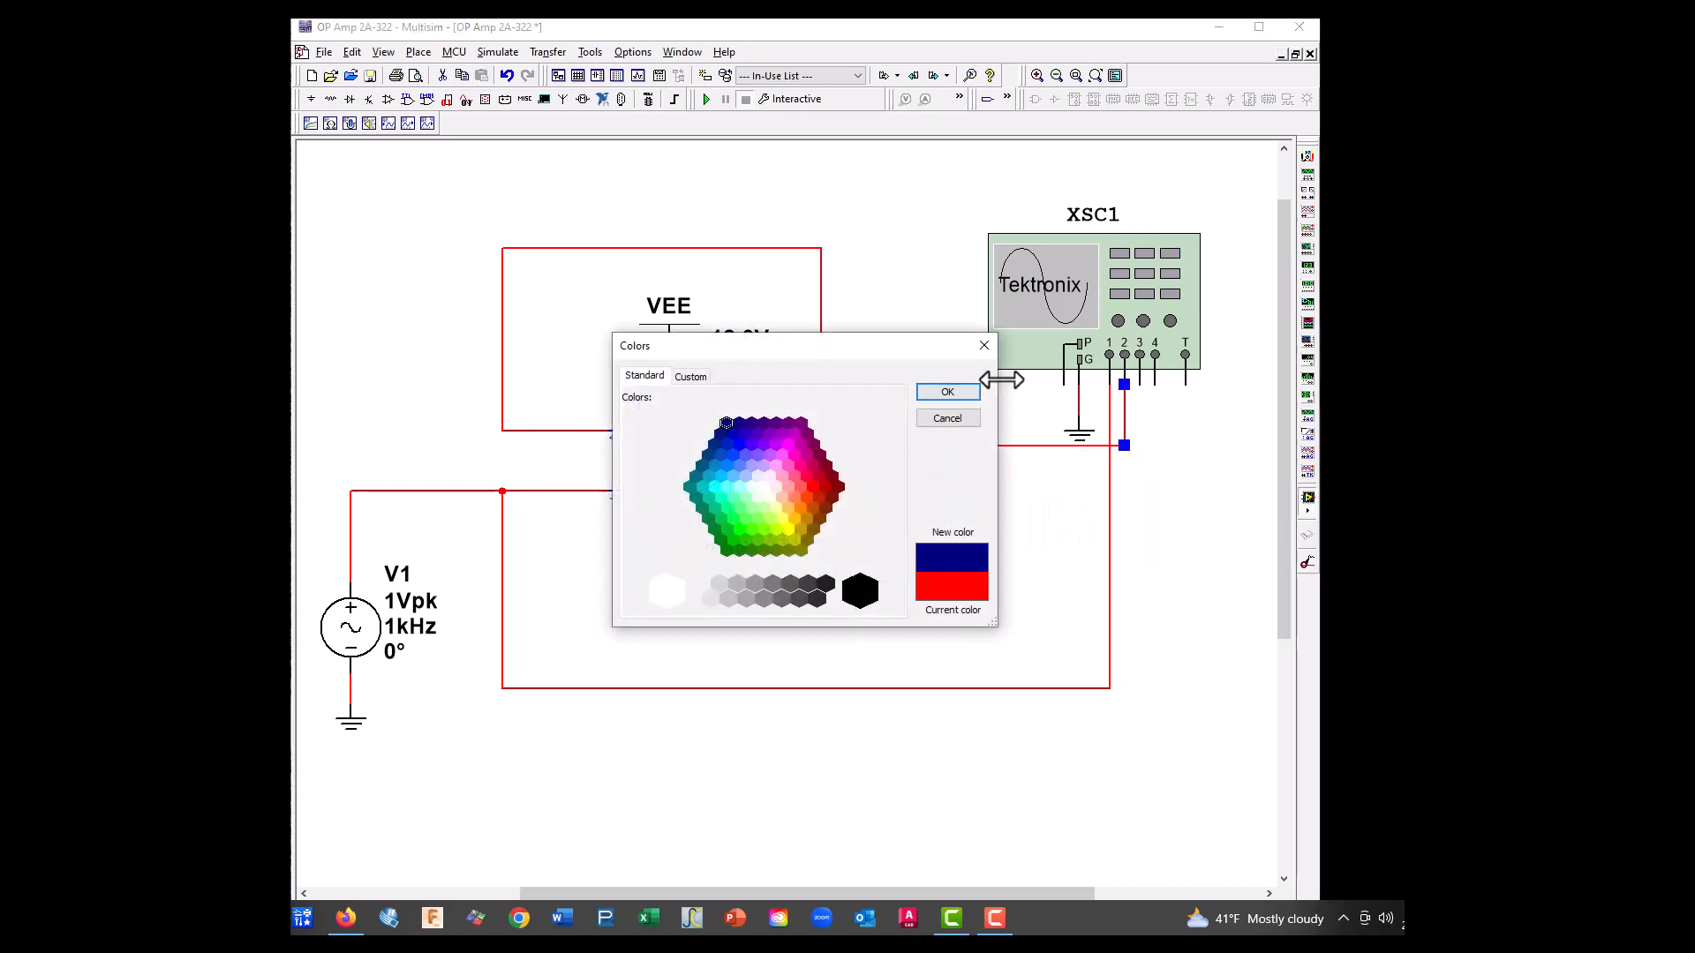
{"action": "left_click", "coordinate": [947, 393]}
{"action": "left_click", "coordinate": [1027, 560]}
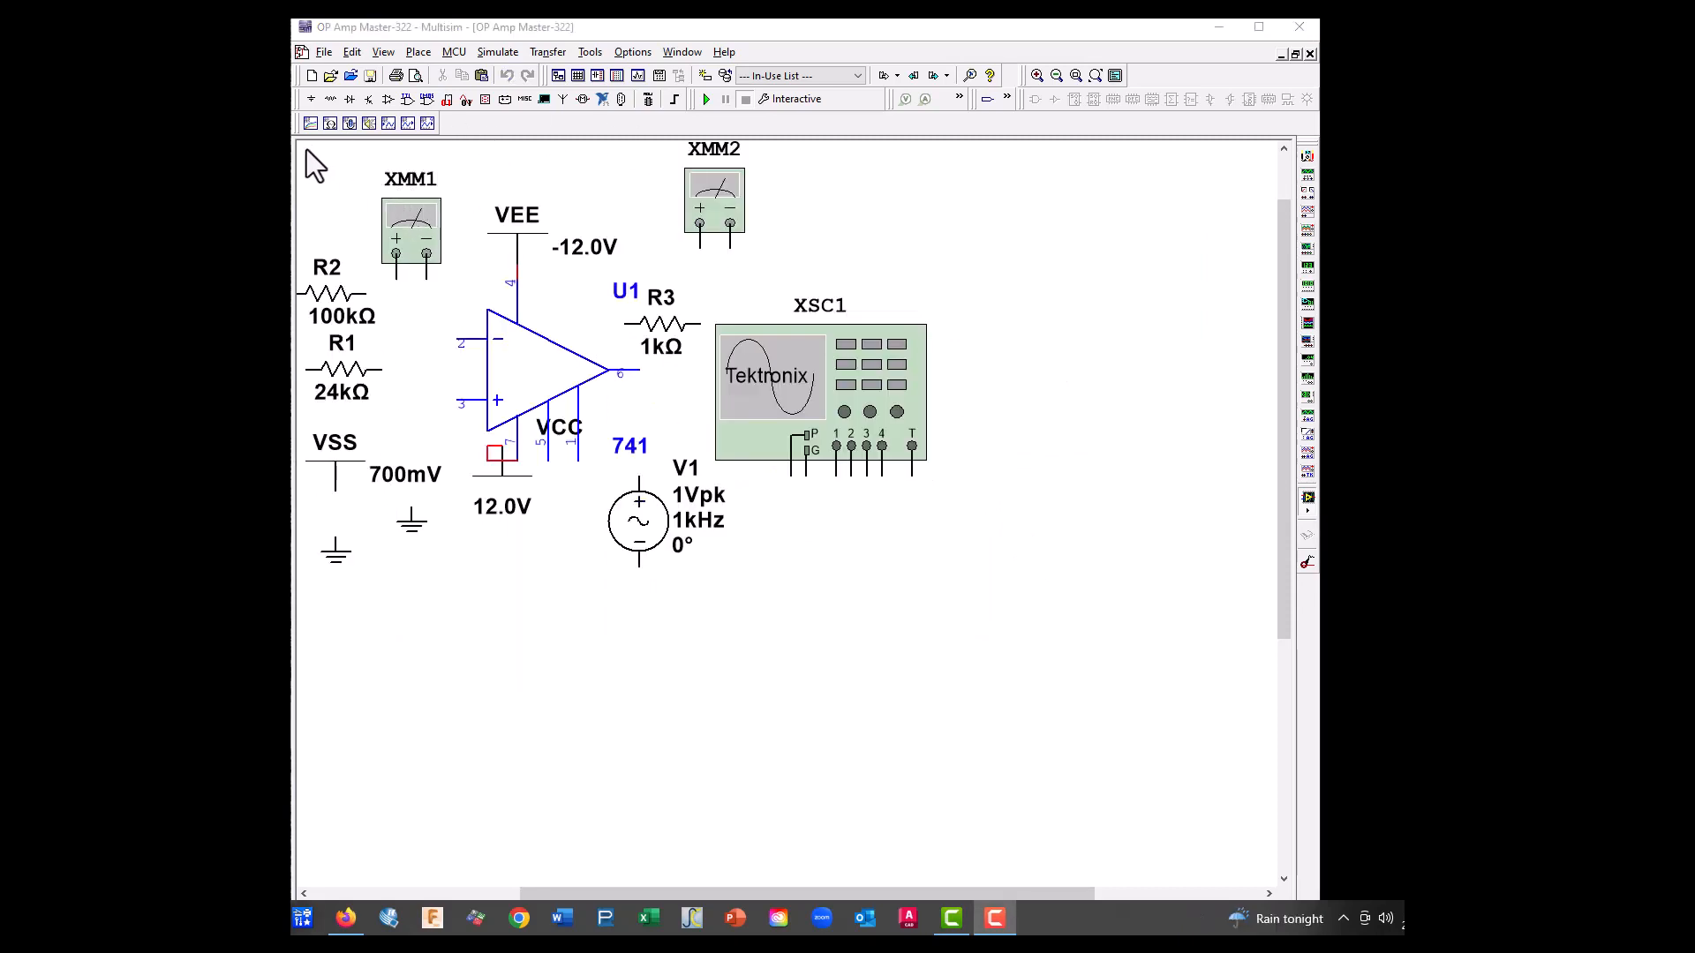
Move all components of the OP Amp Master-322 schematic toward the sheet's middle, then place oscilloscope XSC1 clear of them to the upper right
{"action": "left_click_drag", "start_coordinate": [305, 150], "coordinate": [1015, 684]}
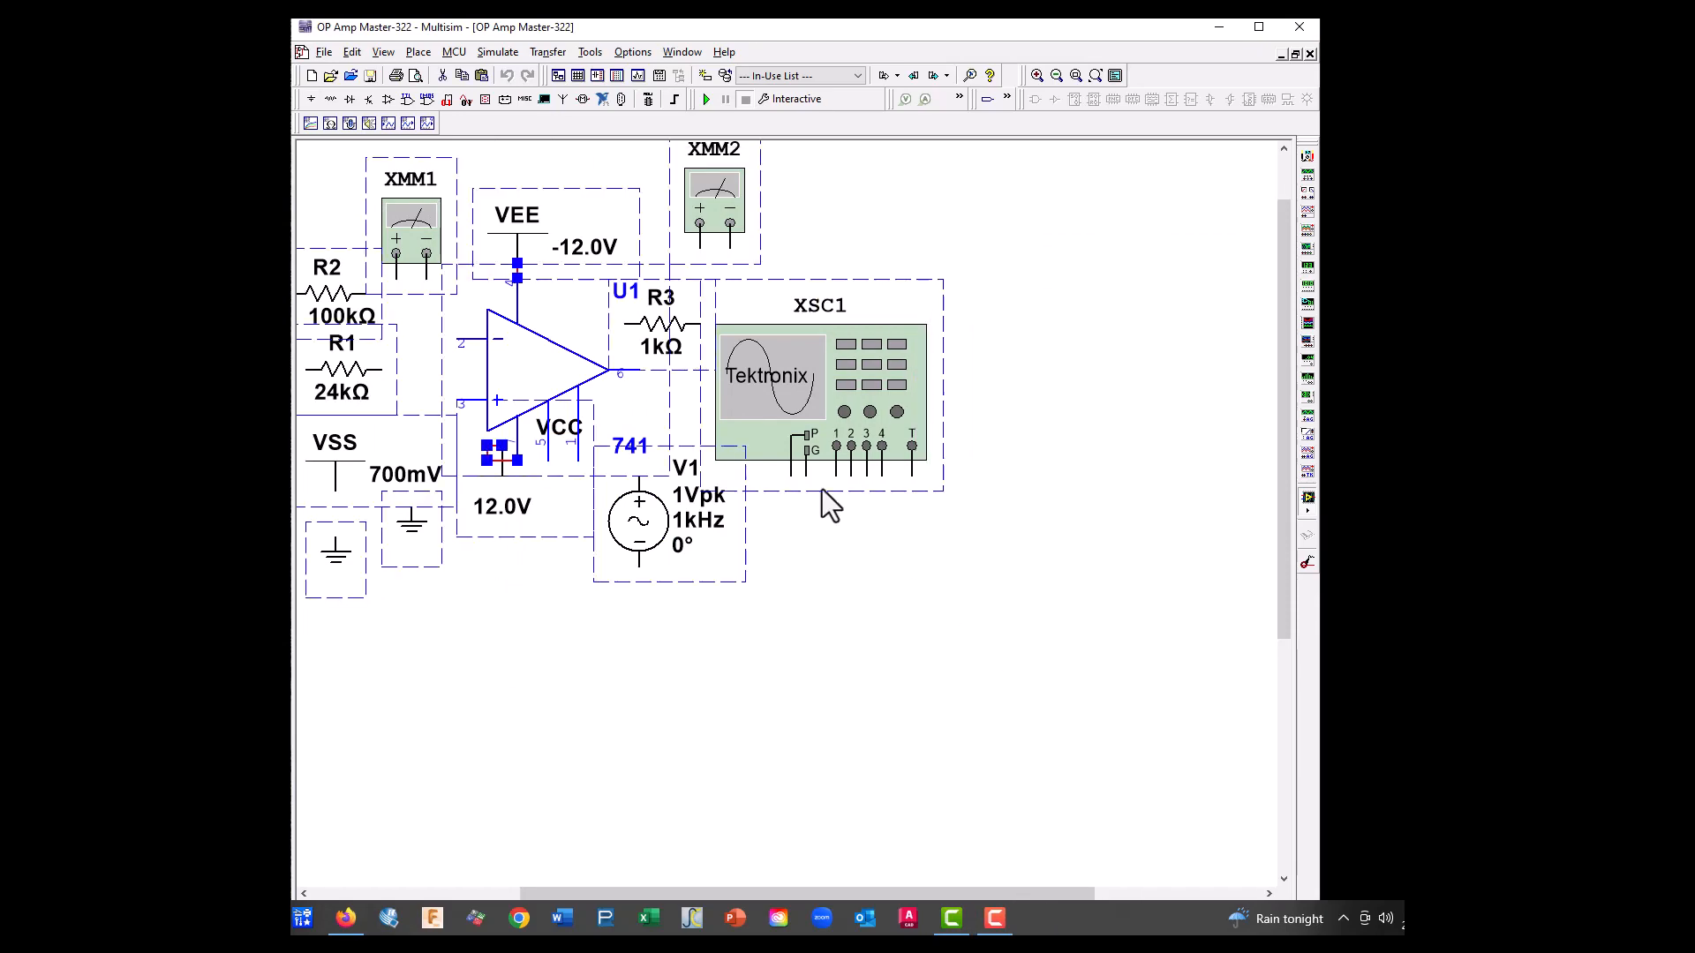
{"action": "left_click_drag", "start_coordinate": [770, 394], "coordinate": [966, 516]}
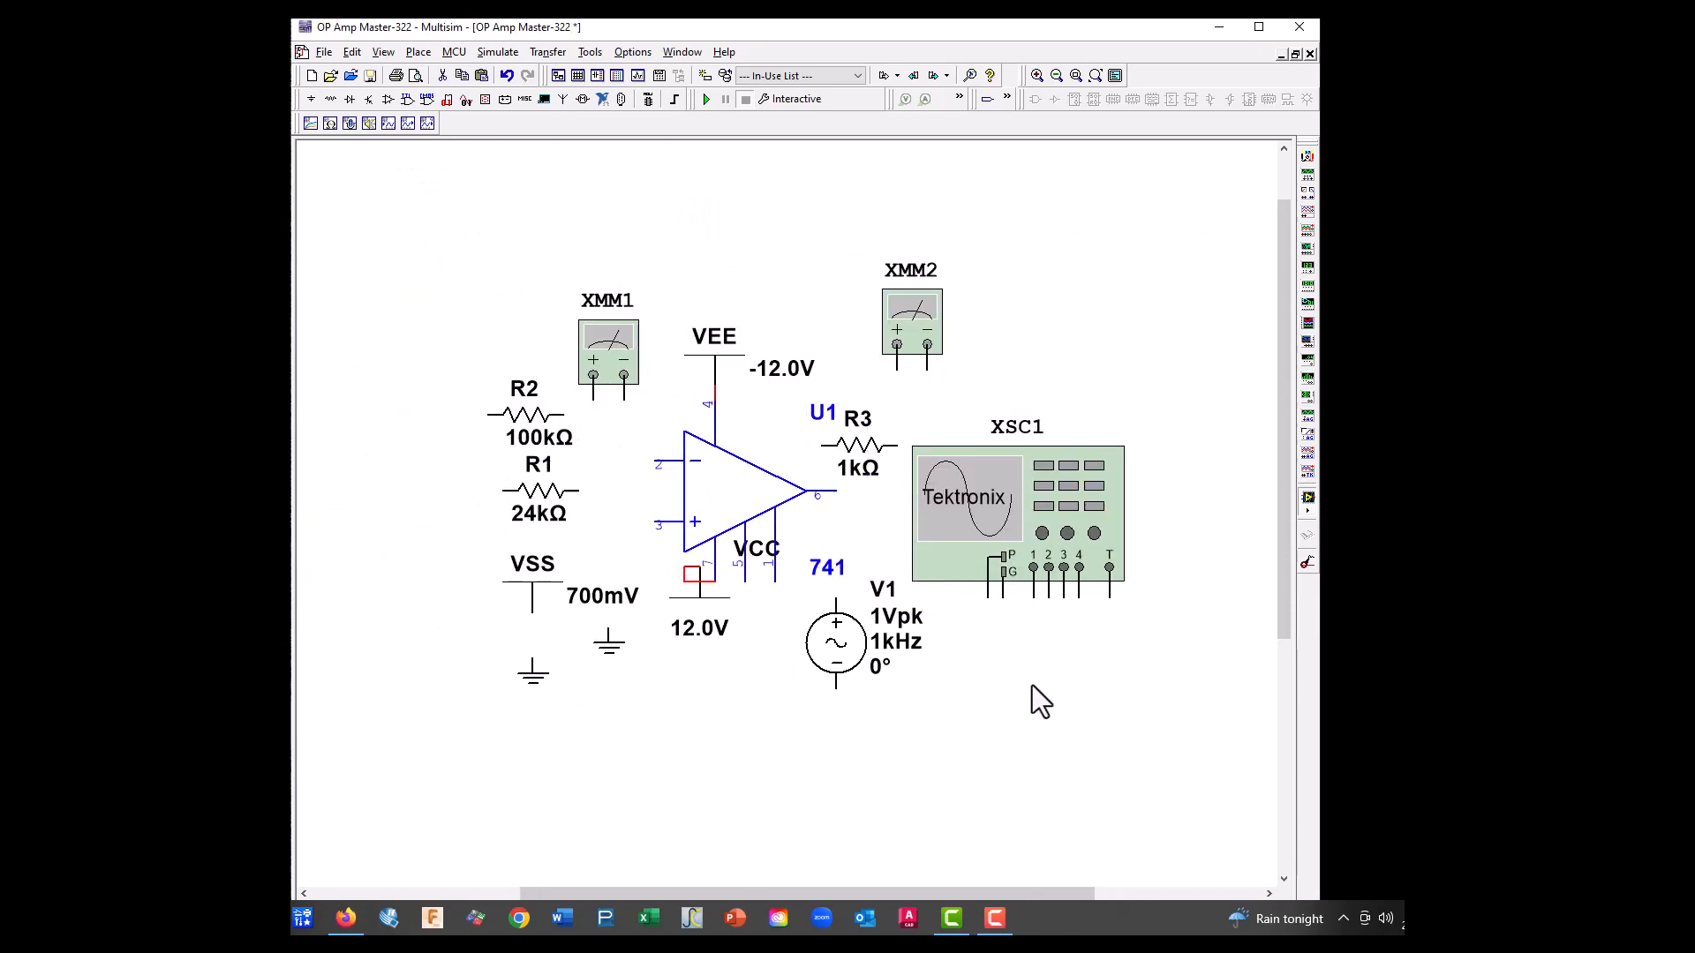
{"action": "left_click_drag", "start_coordinate": [1087, 472], "coordinate": [1254, 246]}
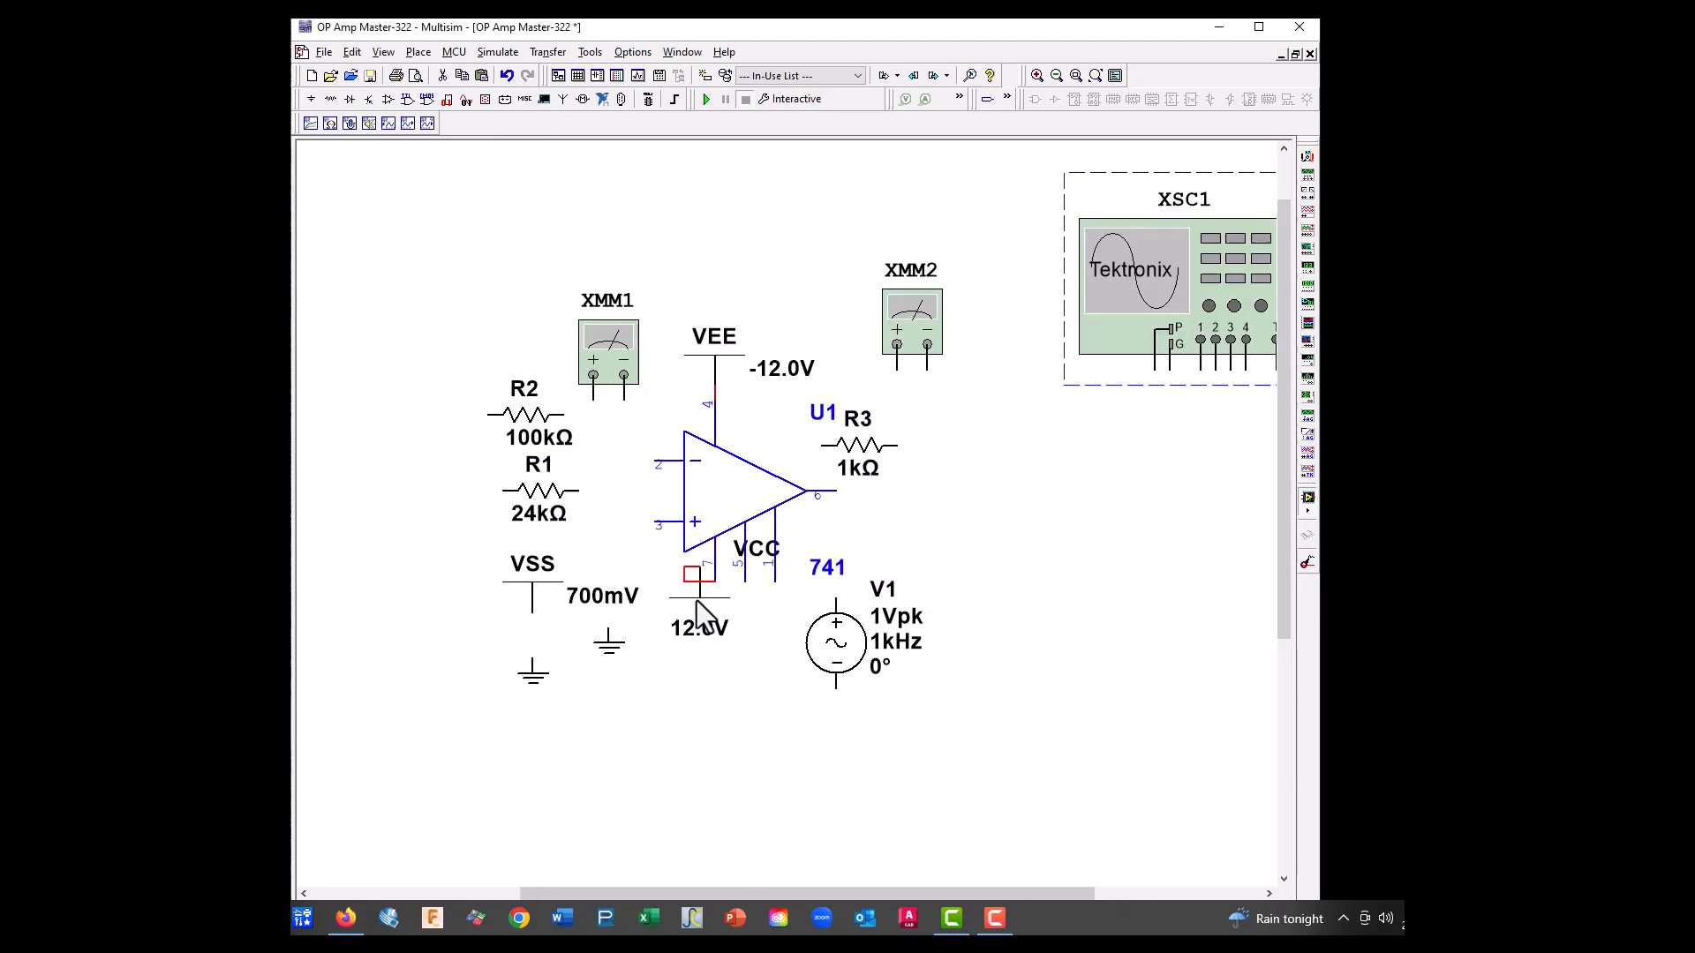
Align the 12.0V VCC supply directly below op-amp pin 7 and delete AC source V1
{"action": "left_click", "coordinate": [699, 597]}
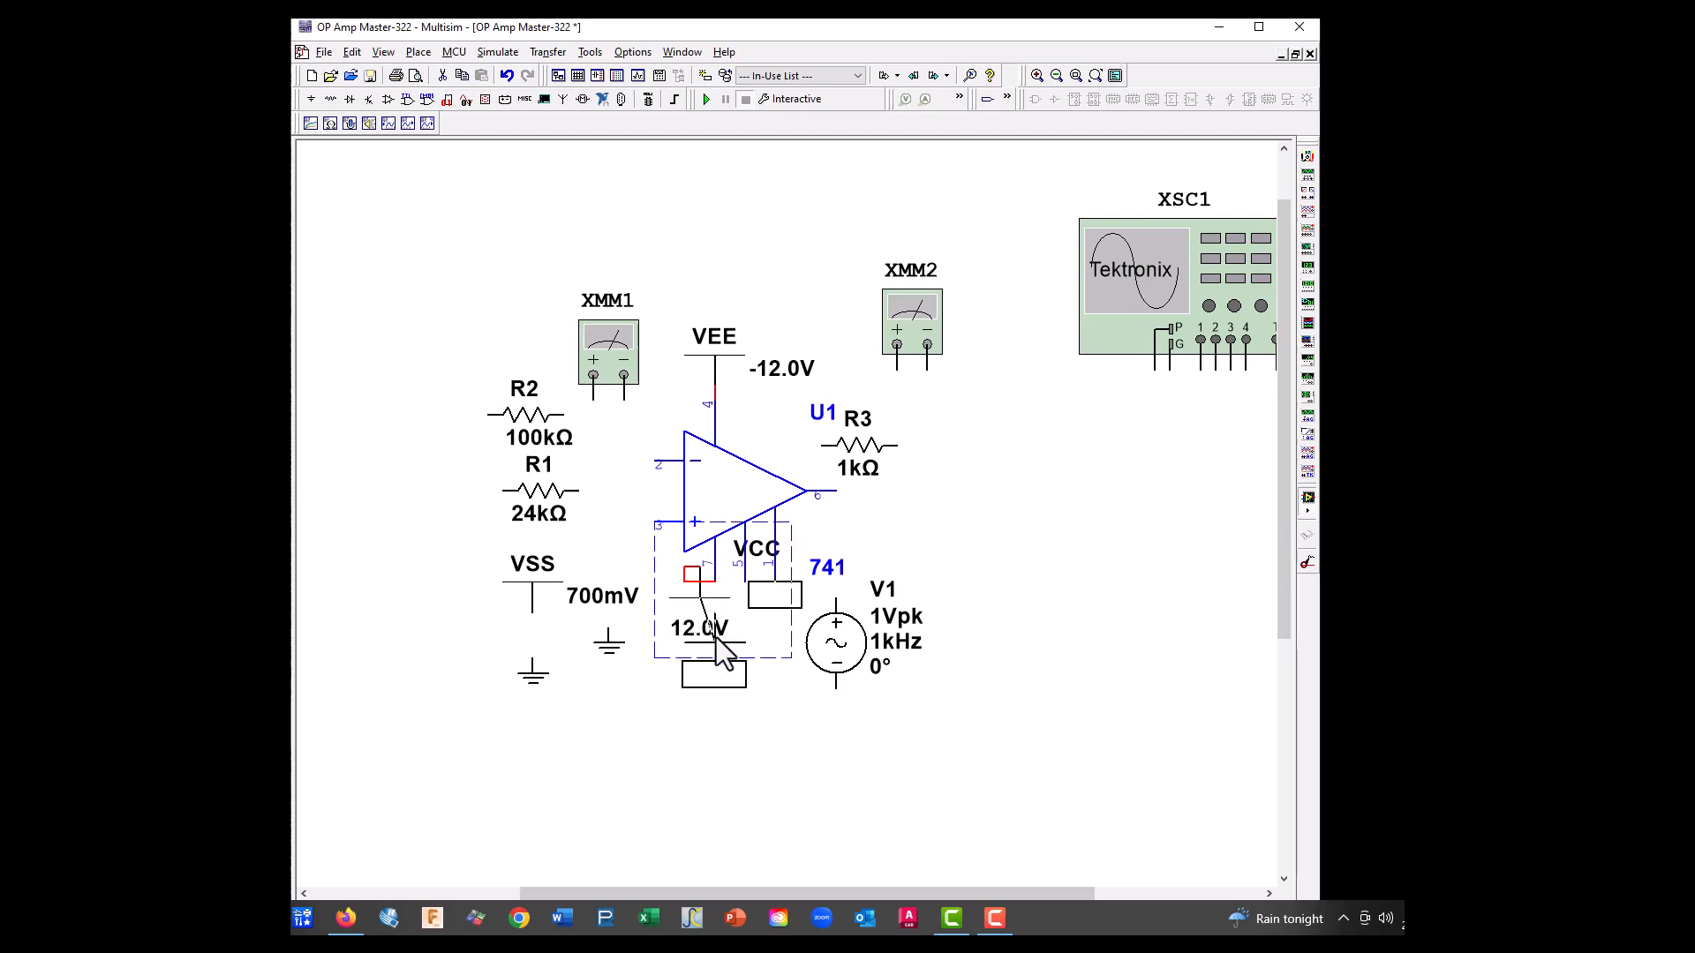
{"action": "left_click_drag", "start_coordinate": [715, 637], "coordinate": [731, 667]}
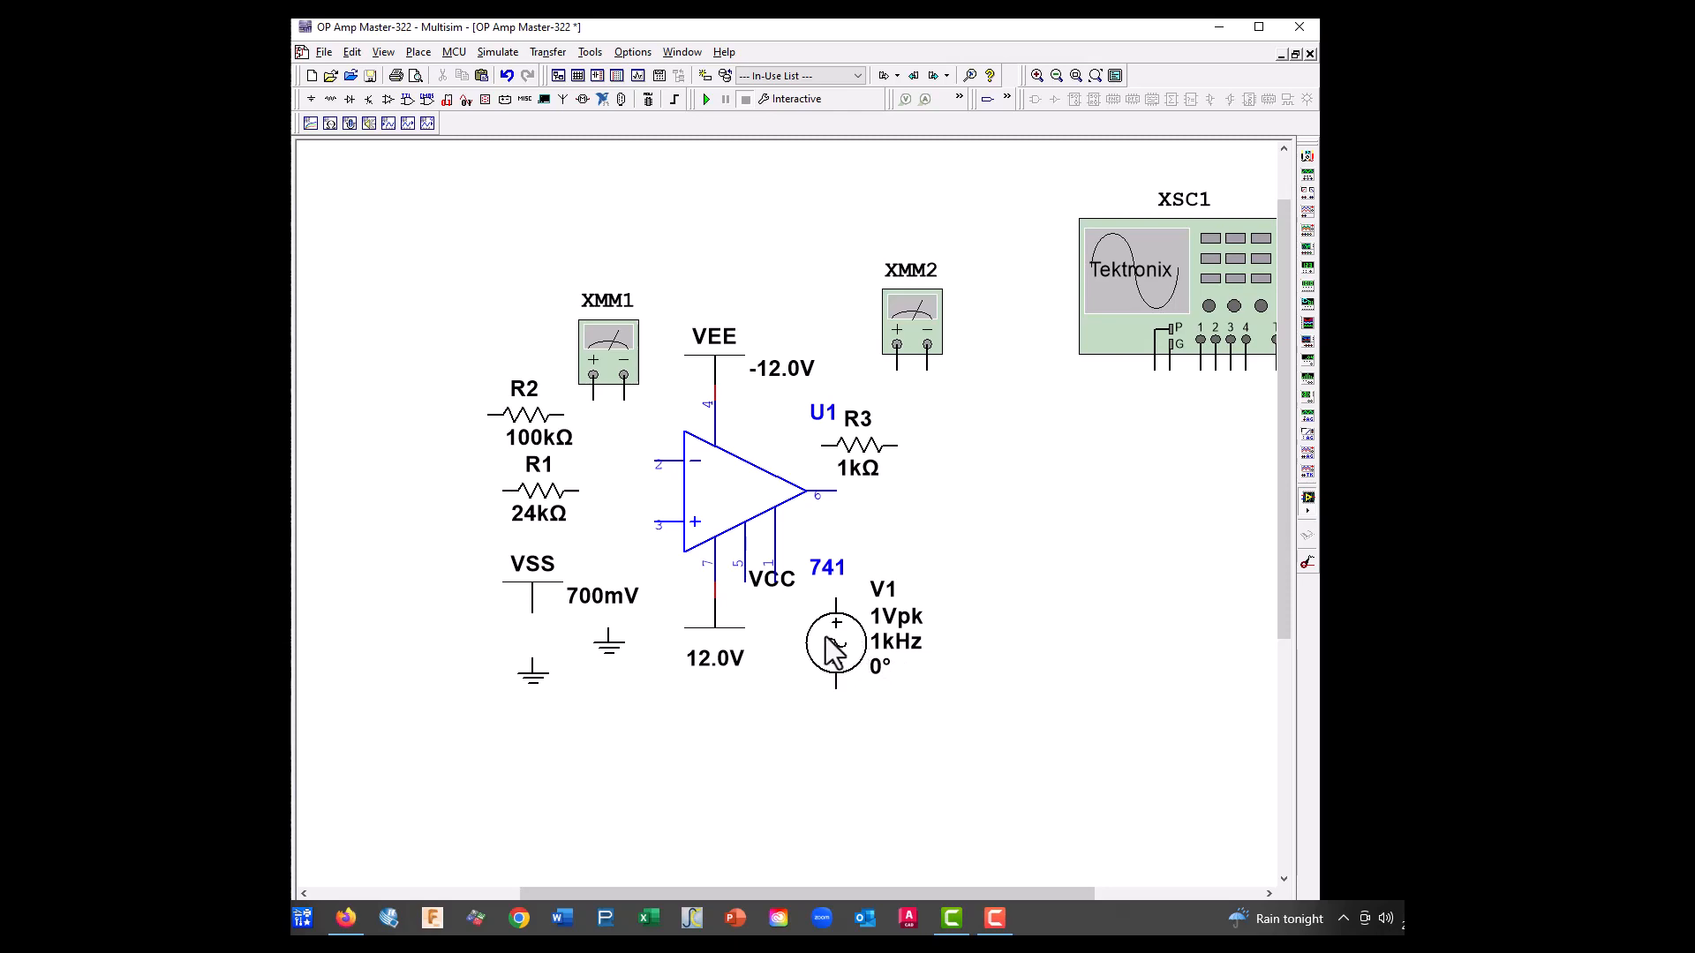
{"action": "left_click_drag", "start_coordinate": [857, 655], "coordinate": [881, 674]}
{"action": "key", "text": "Delete"}
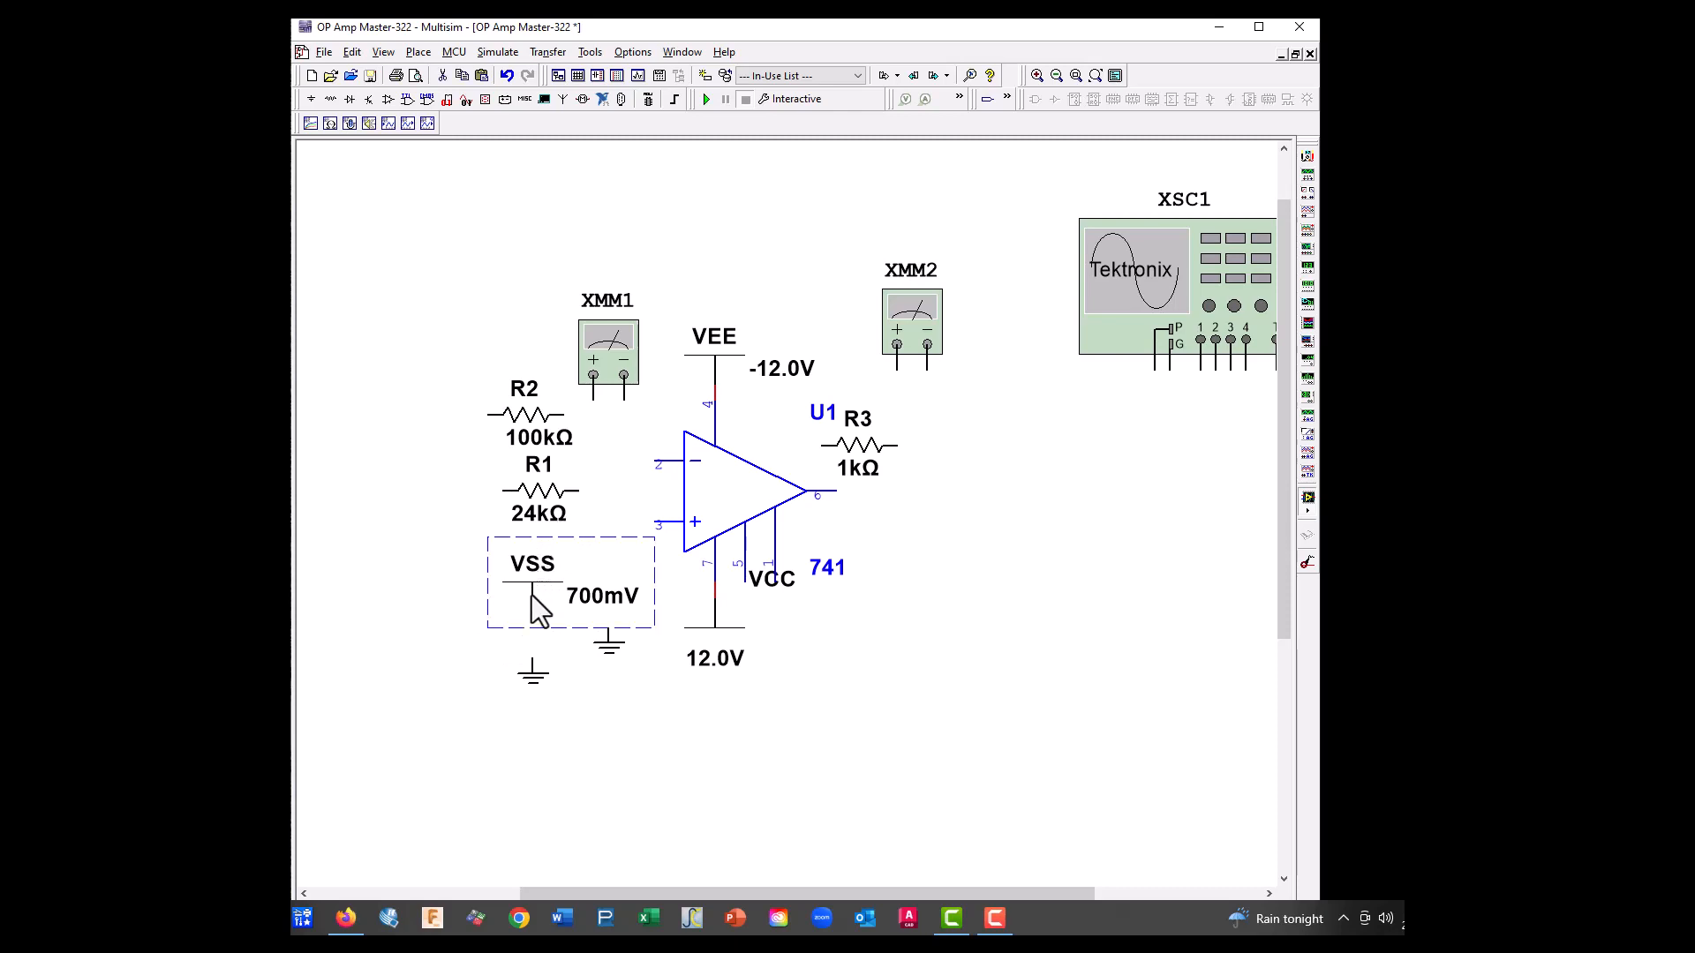
Move the 700mV VSS supply farther left of the op-amp and place a VDD supply from POWER_SOURCES above it
{"action": "left_click_drag", "start_coordinate": [531, 599], "coordinate": [410, 599]}
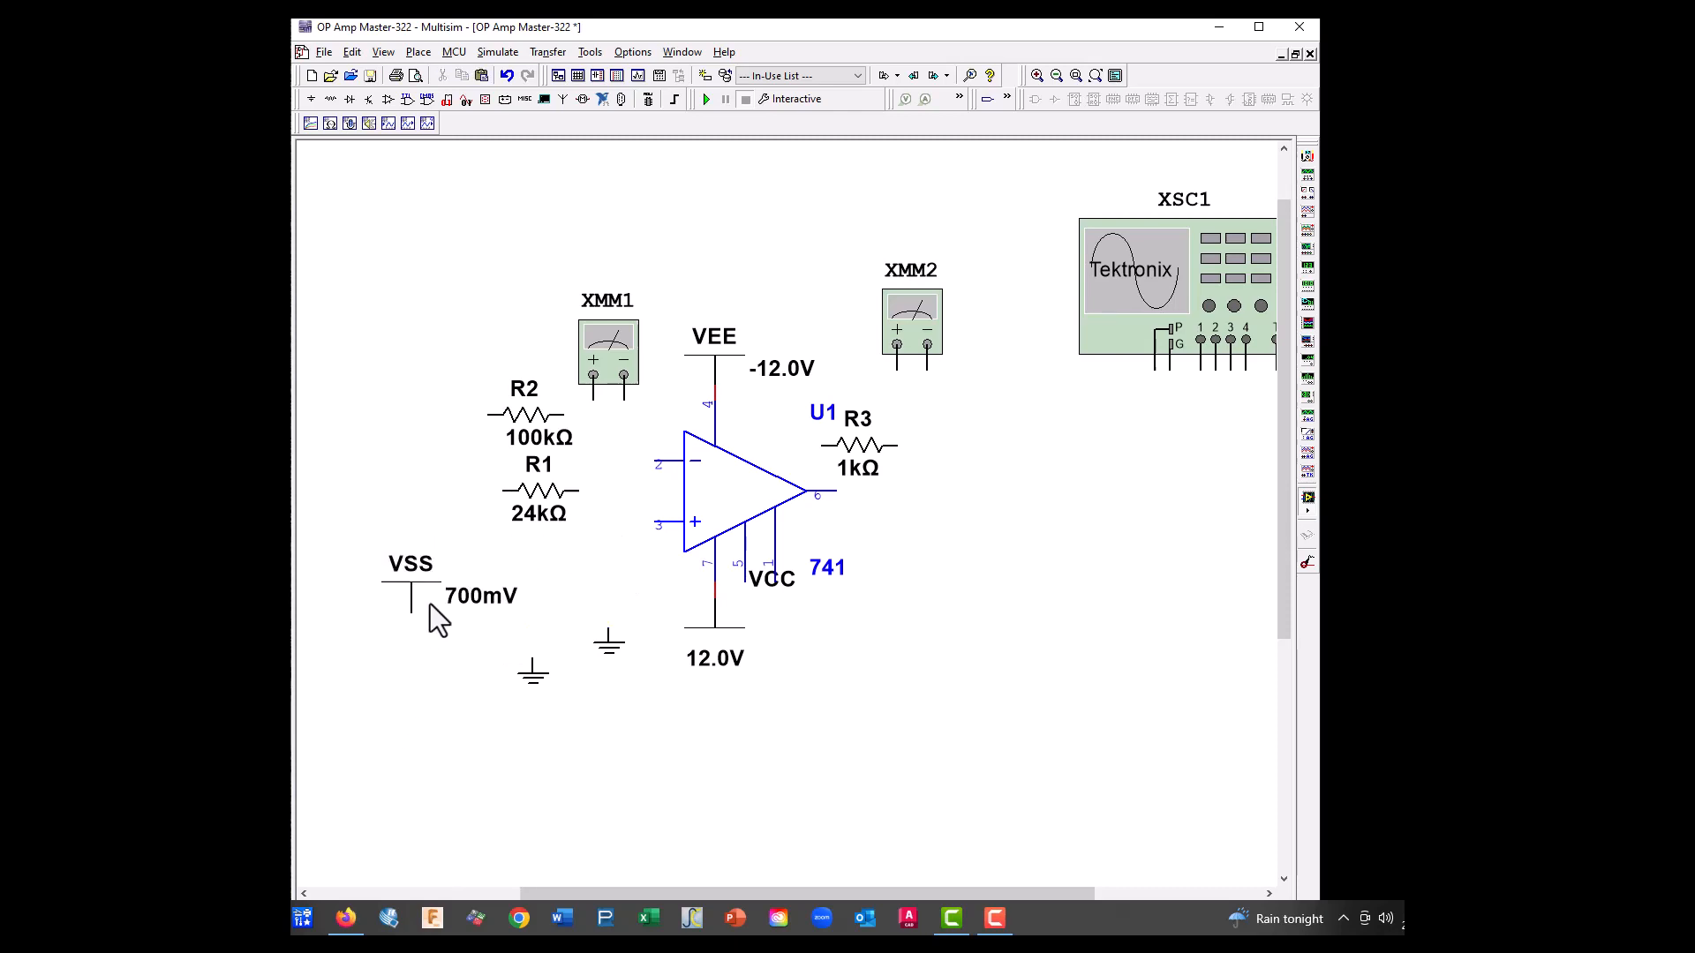
{"action": "left_click", "coordinate": [332, 99]}
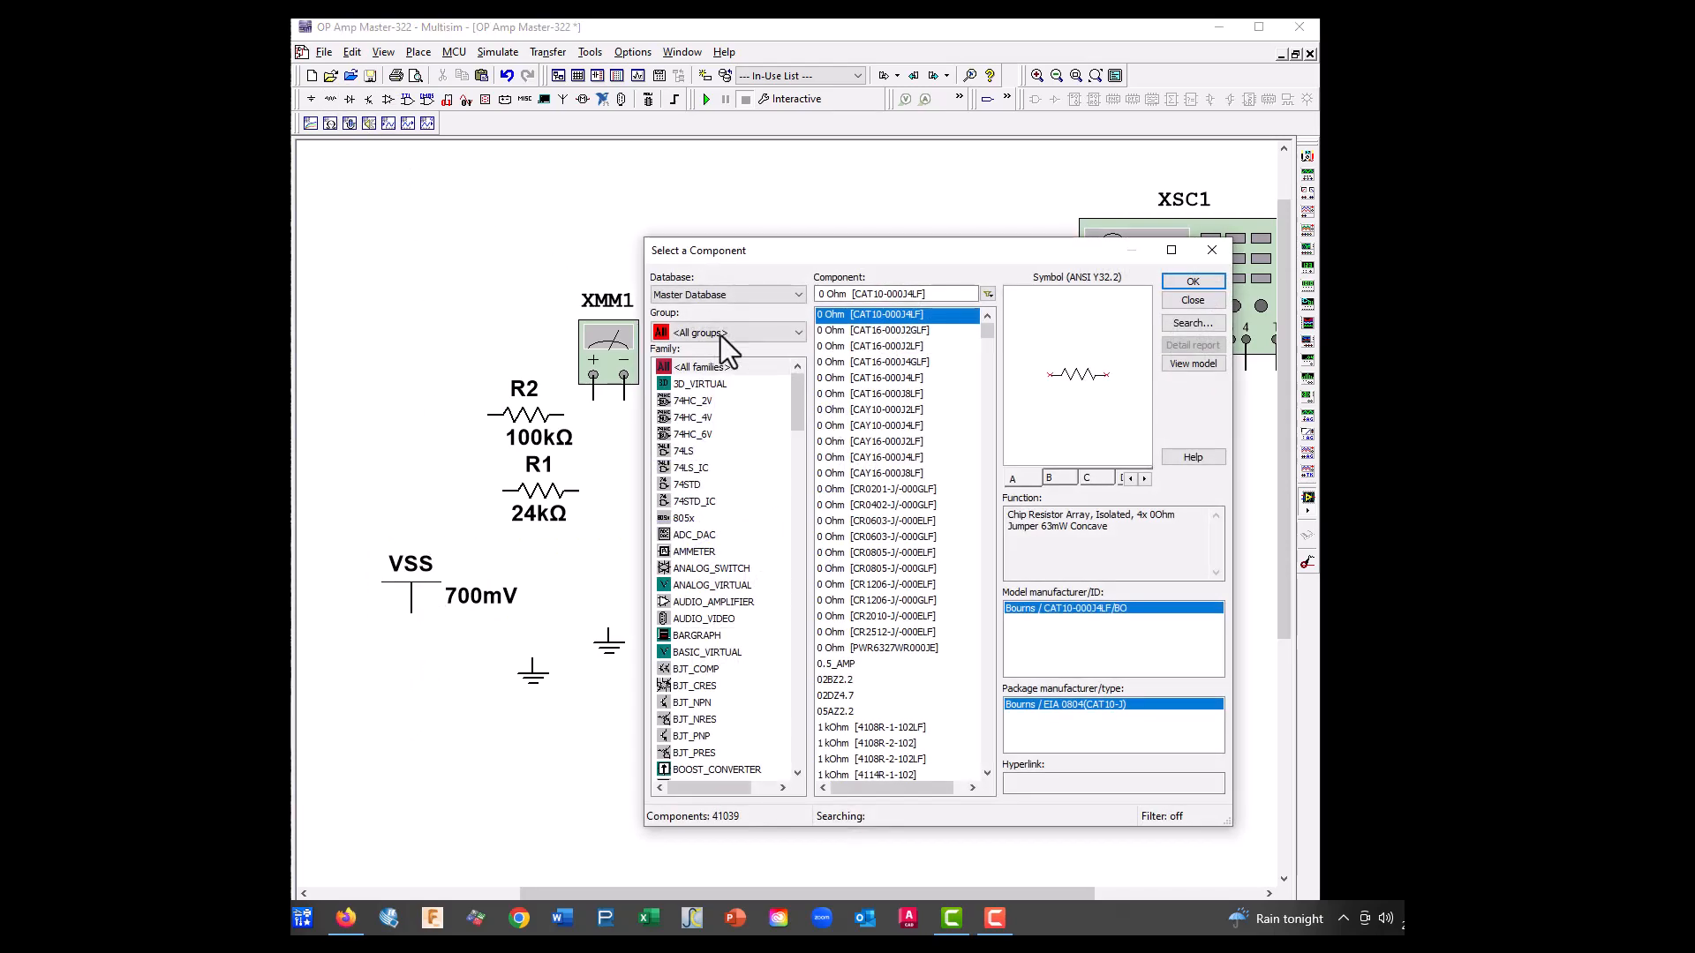
{"action": "left_click", "coordinate": [717, 334]}
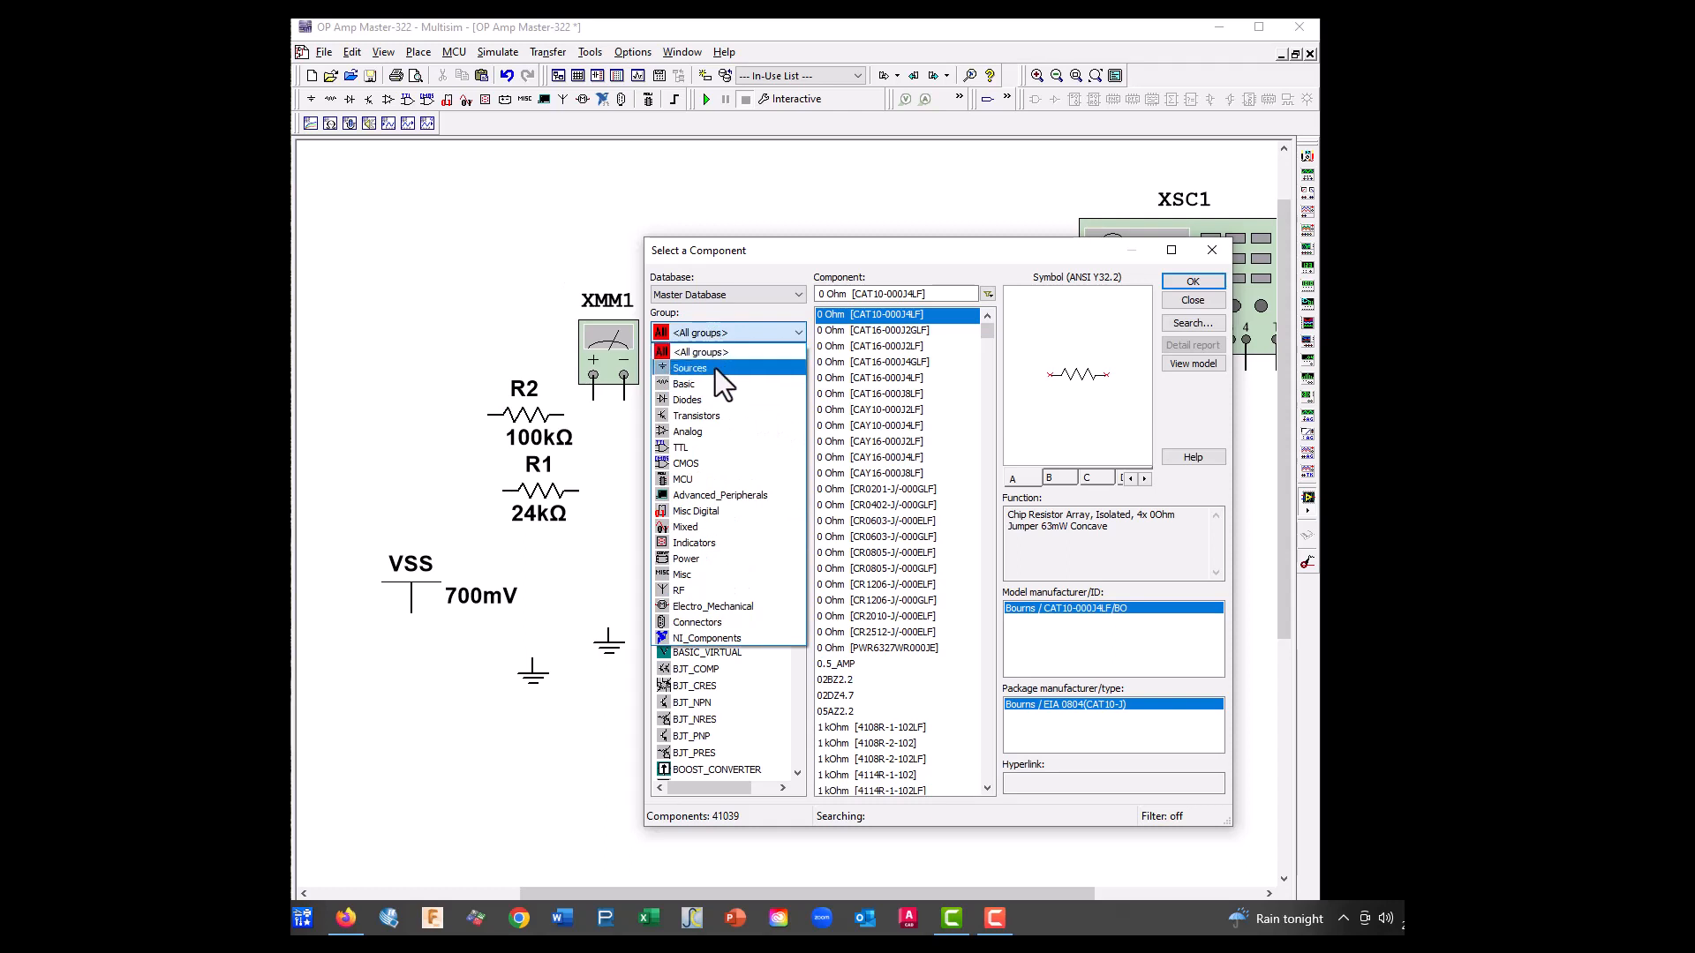
{"action": "left_click", "coordinate": [698, 368]}
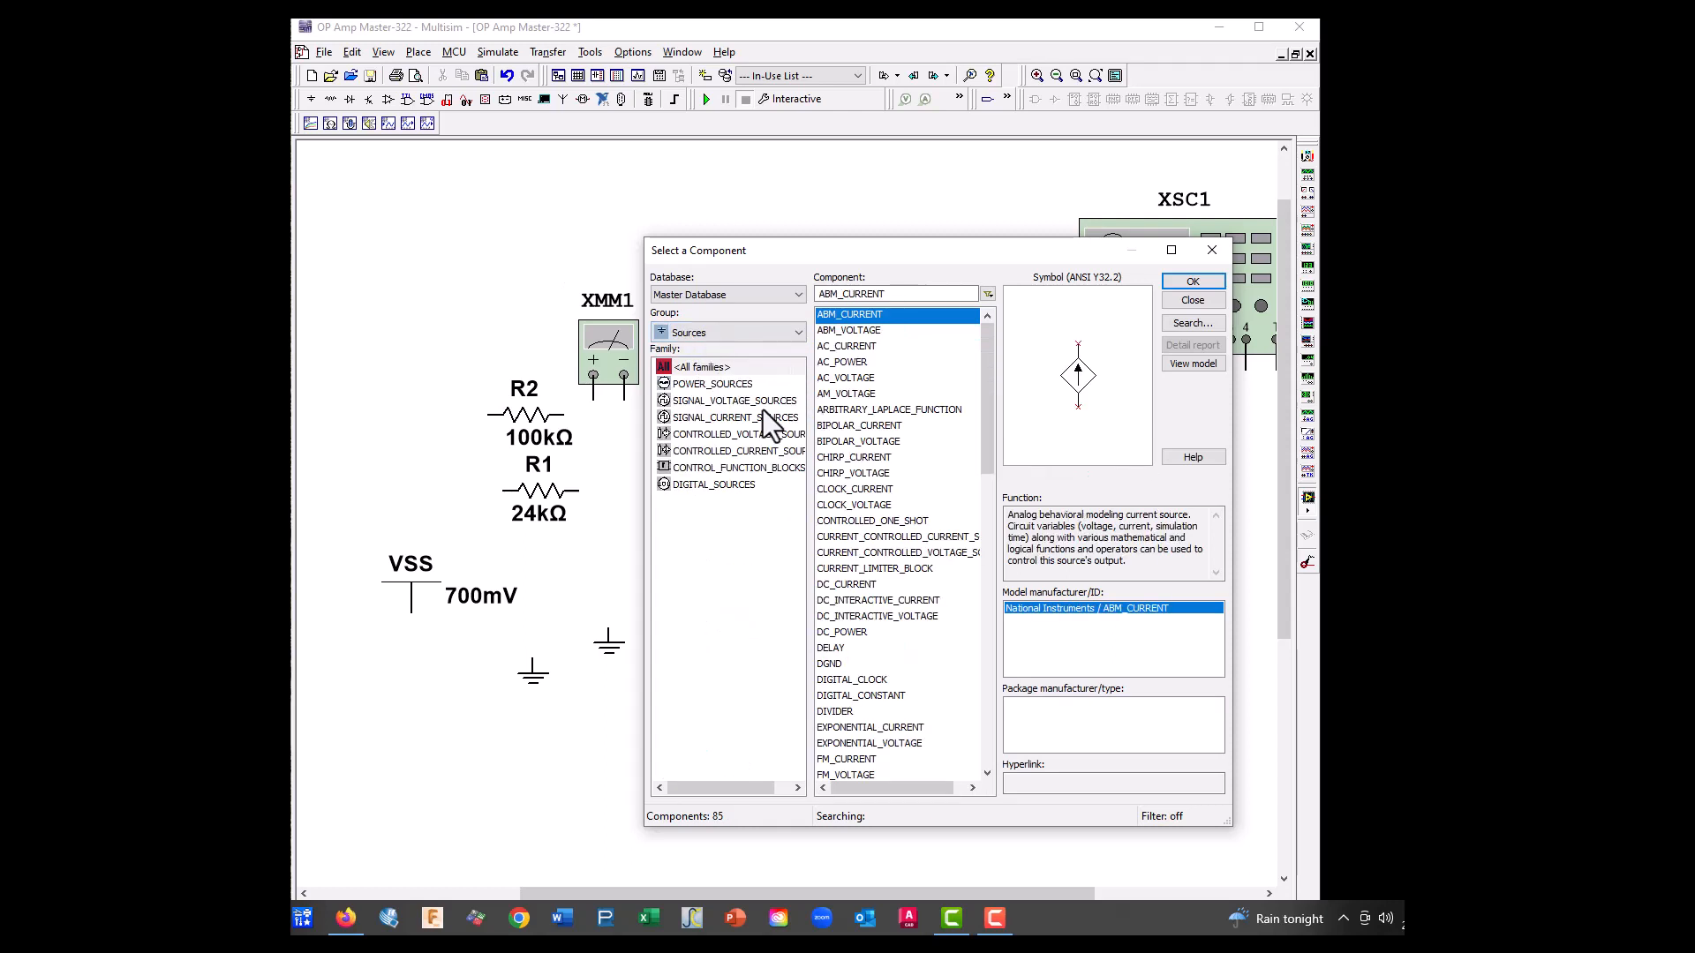
{"action": "left_click", "coordinate": [701, 385]}
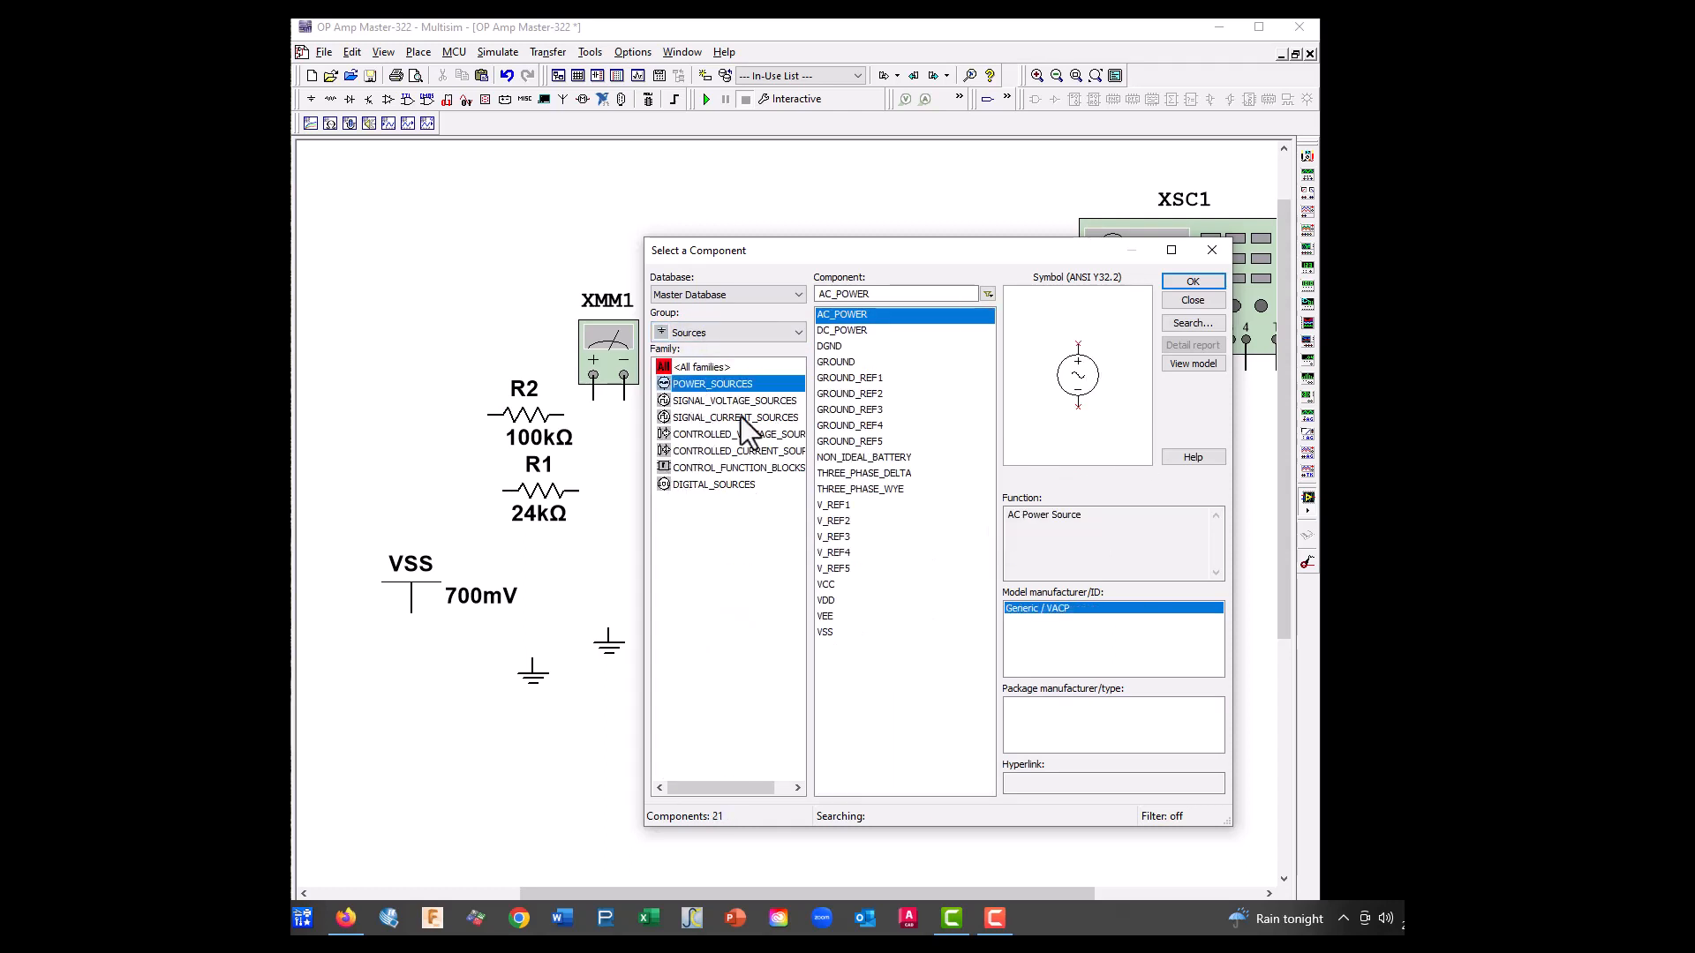
{"action": "left_click", "coordinate": [845, 601]}
{"action": "left_click", "coordinate": [1191, 284]}
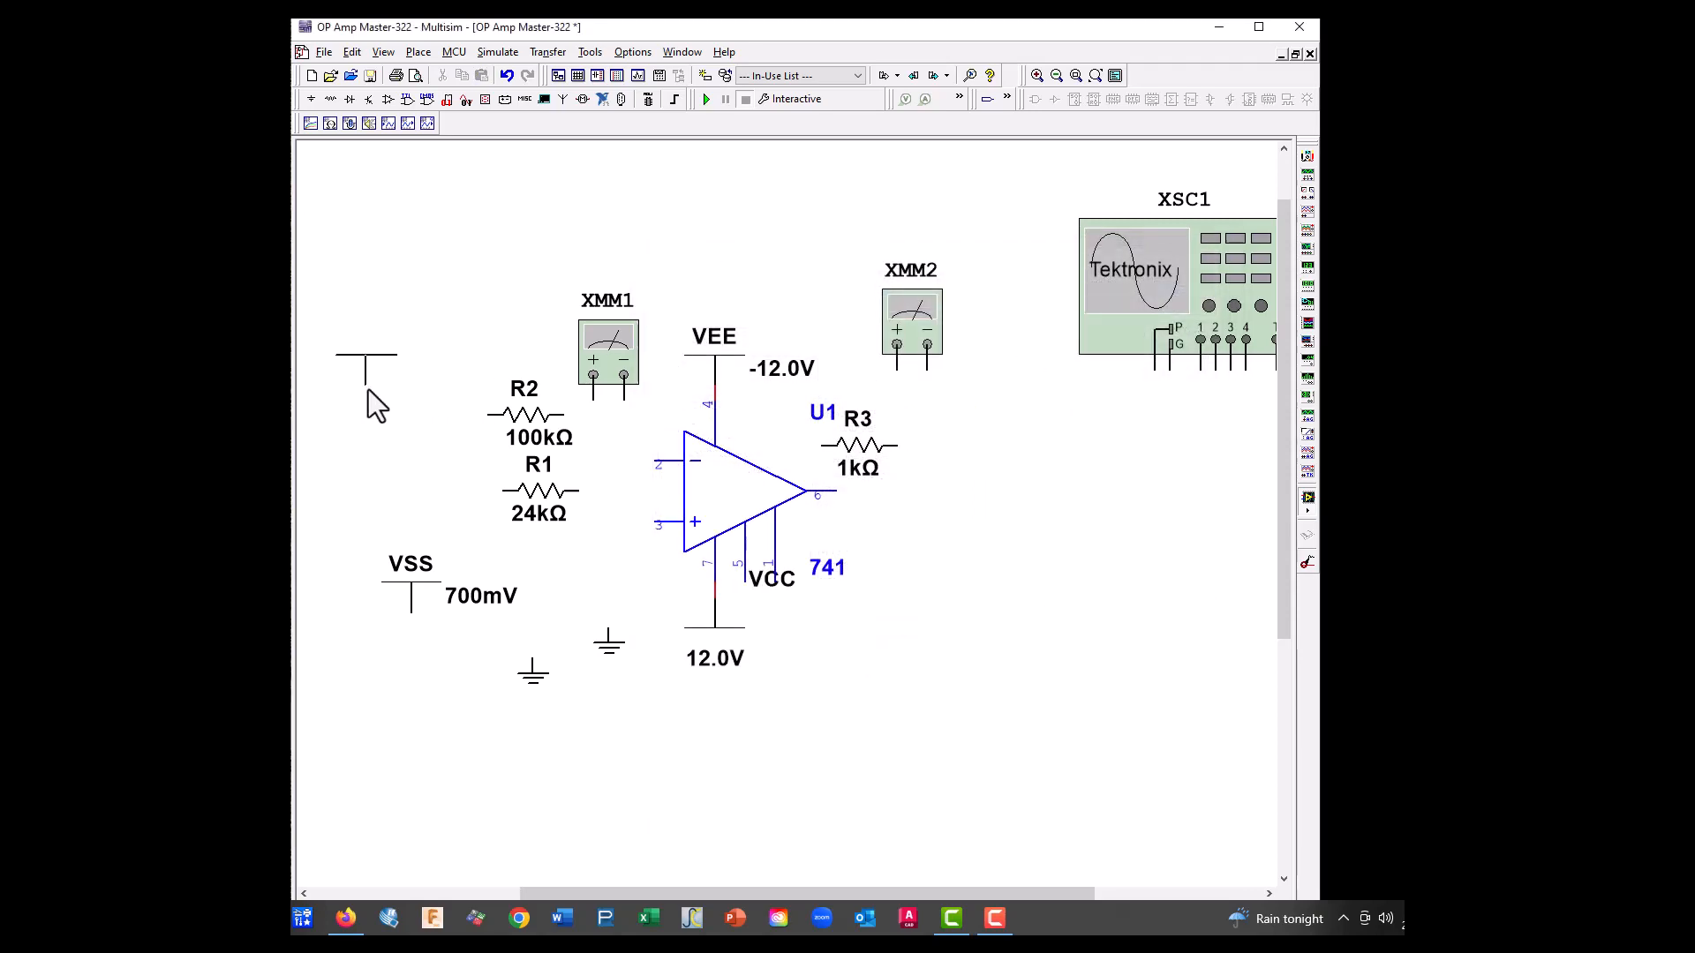
{"action": "left_click", "coordinate": [366, 367]}
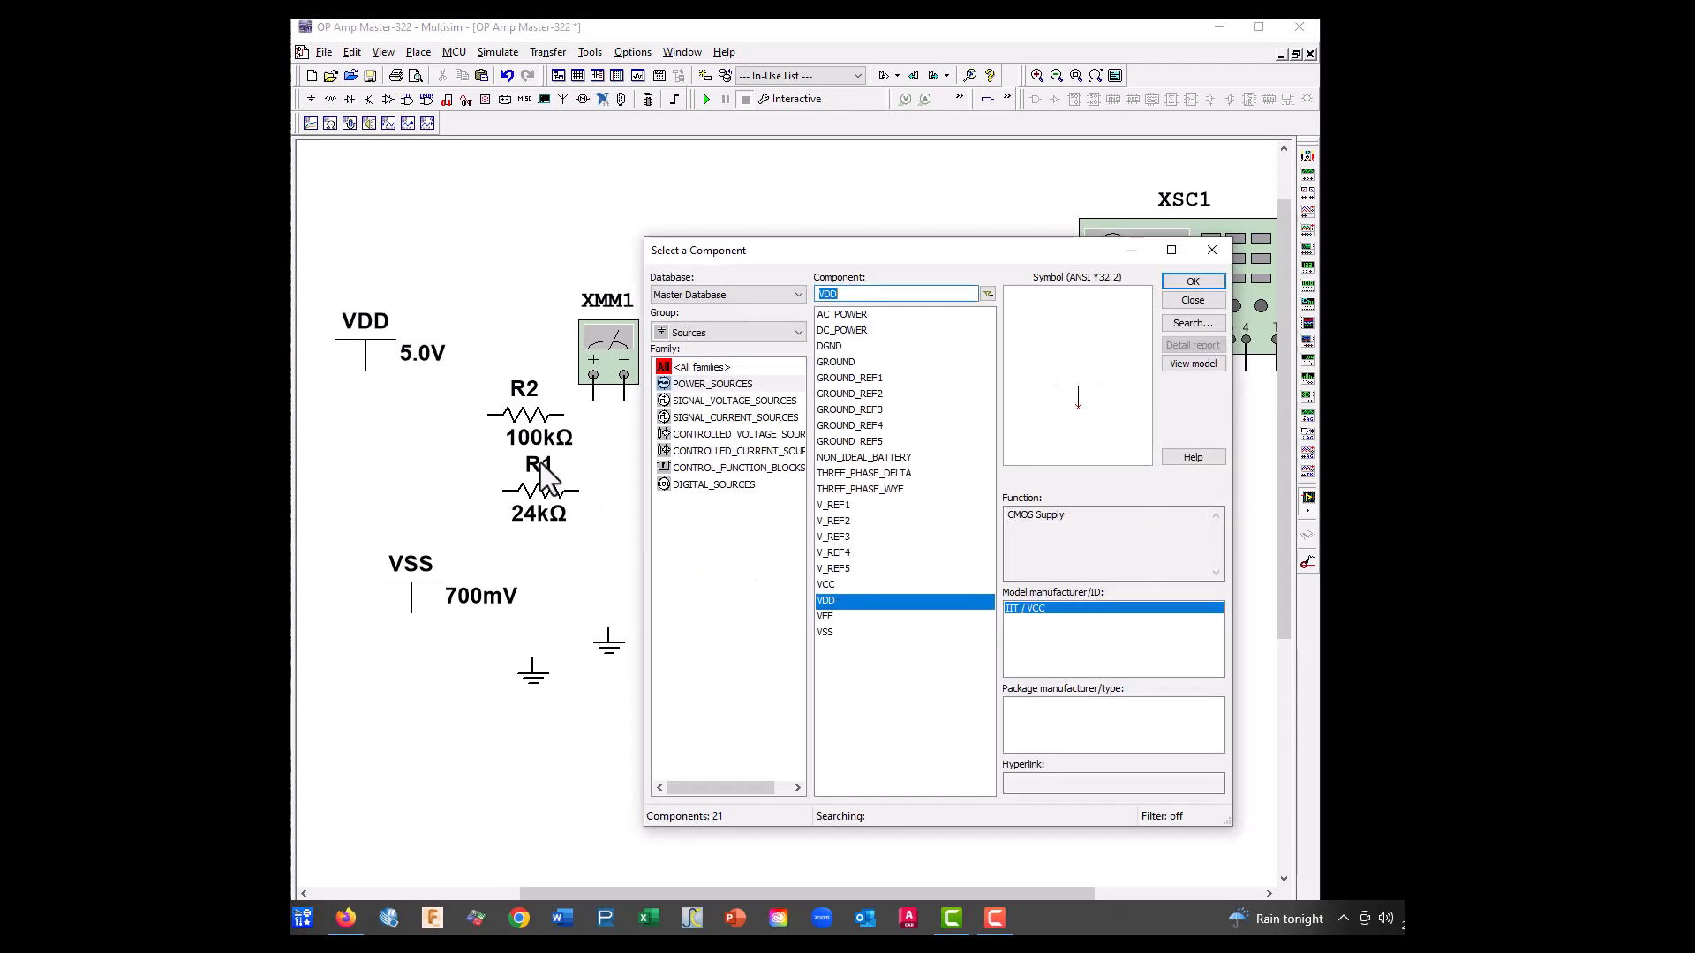
{"action": "left_click", "coordinate": [1212, 250]}
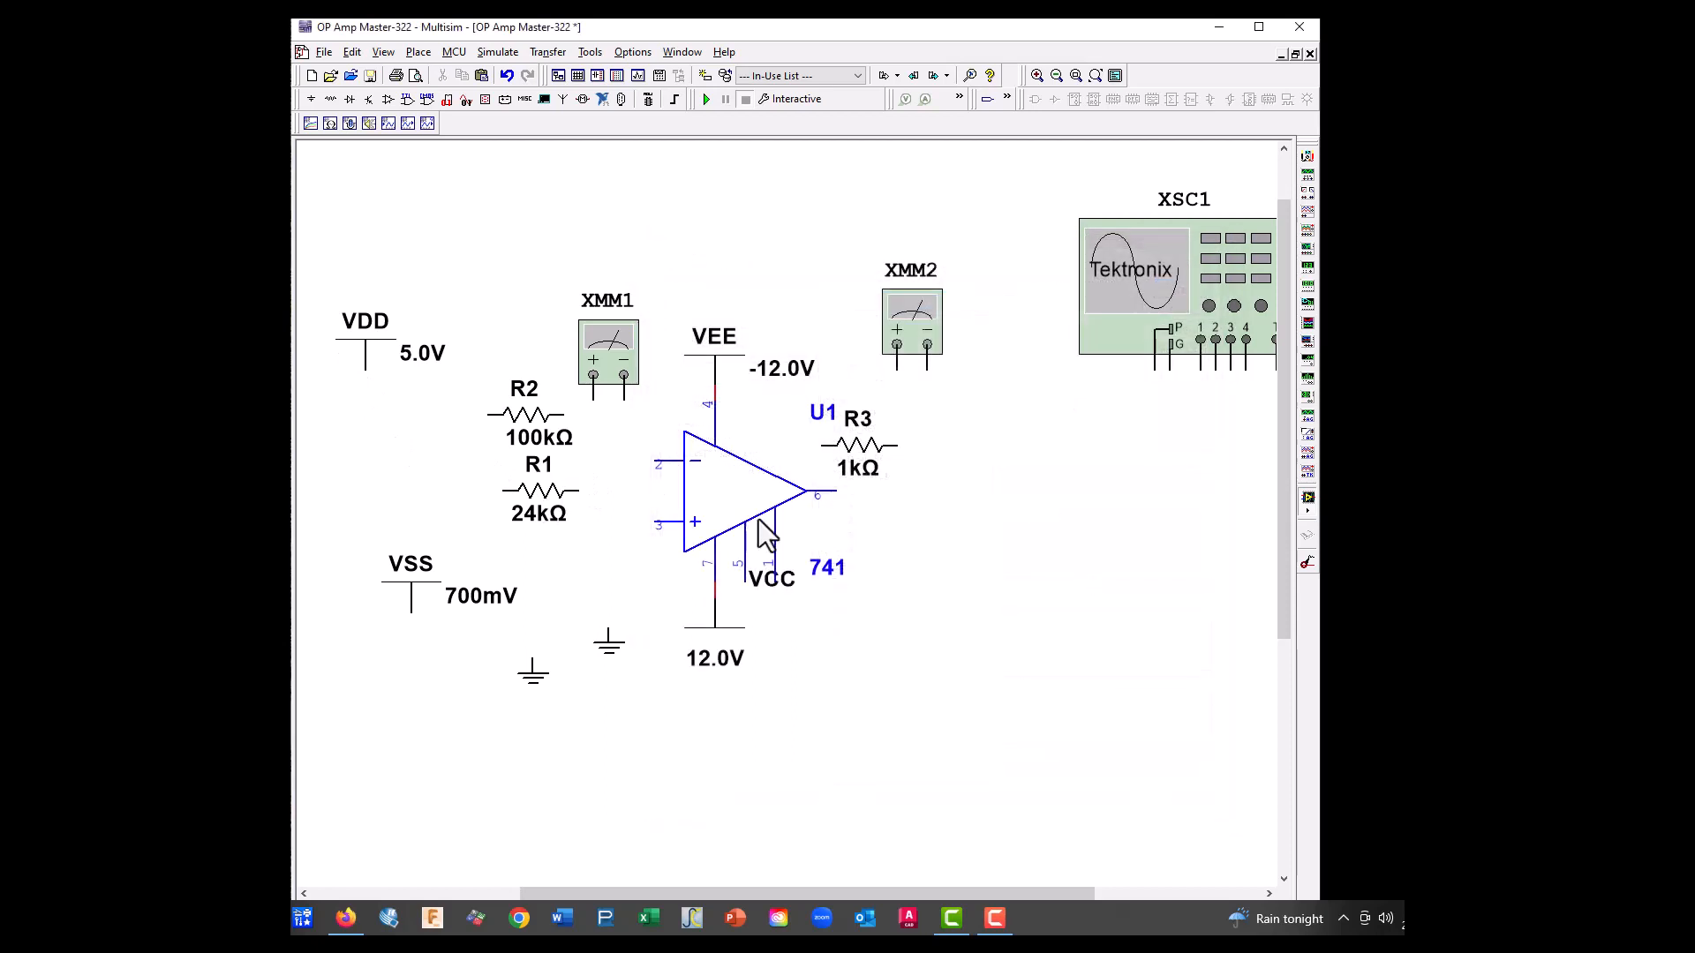
Connect R1 in line with op-amp pin 3, and lower R2 and wire it to pin 2
{"action": "mouse_move", "coordinate": [542, 494]}
{"action": "left_mouse_down"}
{"action": "mouse_move", "coordinate": [544, 532]}
{"action": "mouse_move", "coordinate": [623, 524]}
{"action": "mouse_move", "coordinate": [555, 520]}
{"action": "left_mouse_up"}
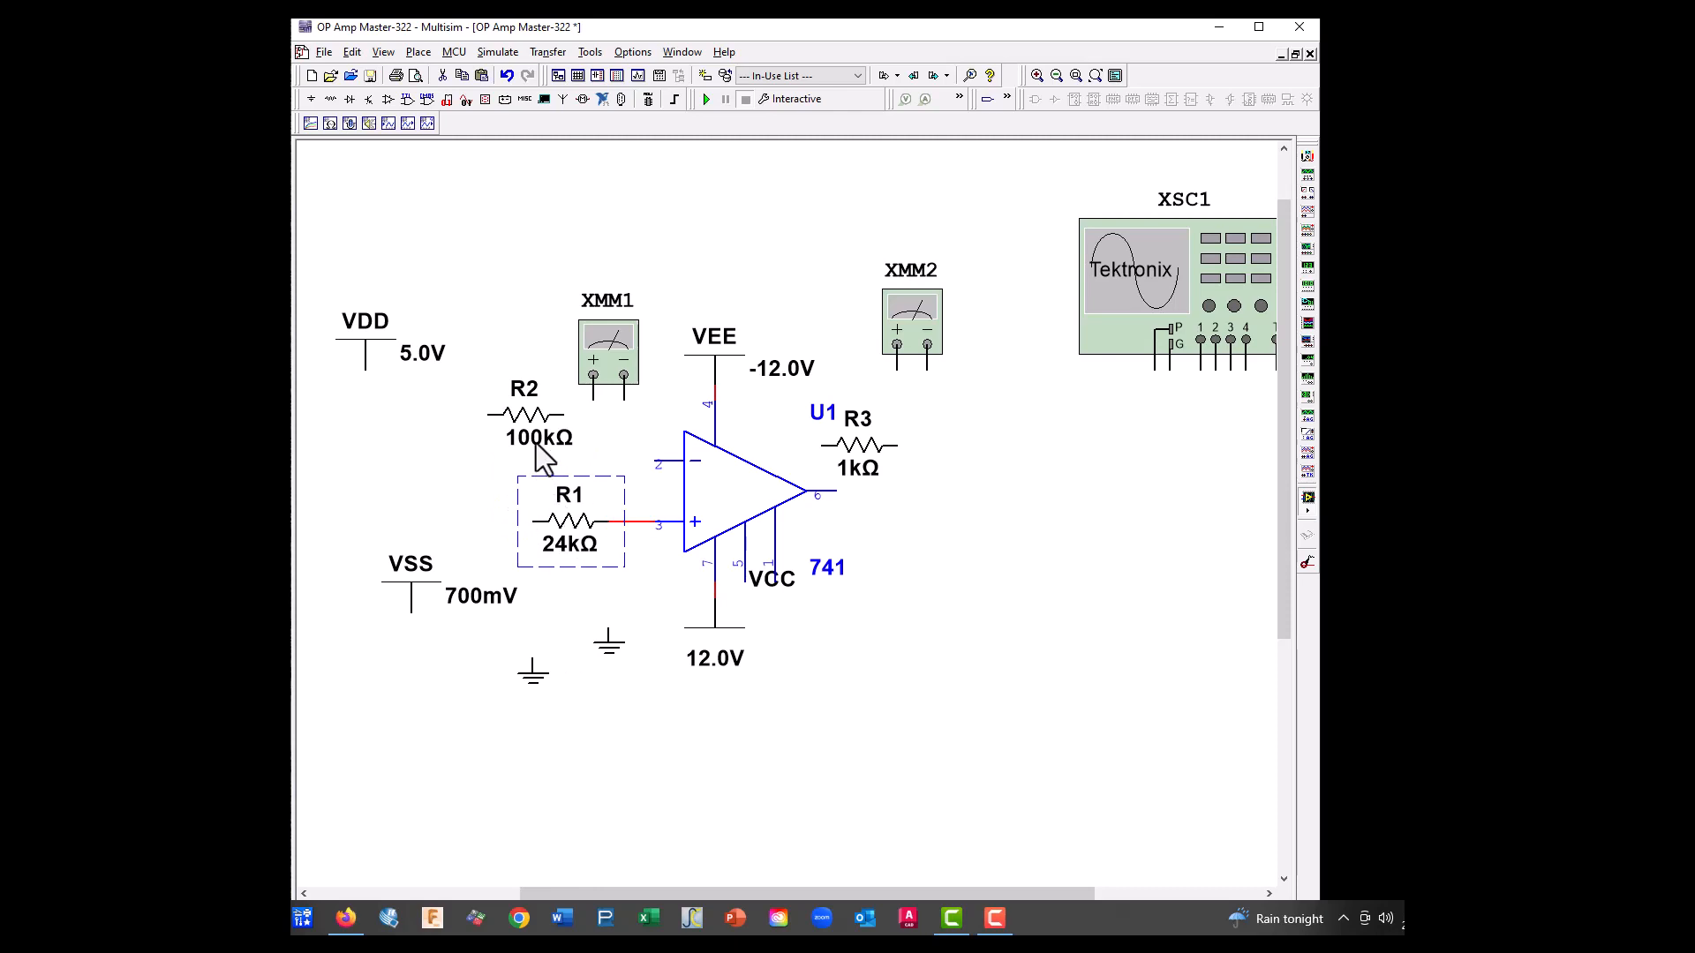
{"action": "left_click_drag", "start_coordinate": [531, 387], "coordinate": [524, 462]}
{"action": "left_click", "coordinate": [659, 461]}
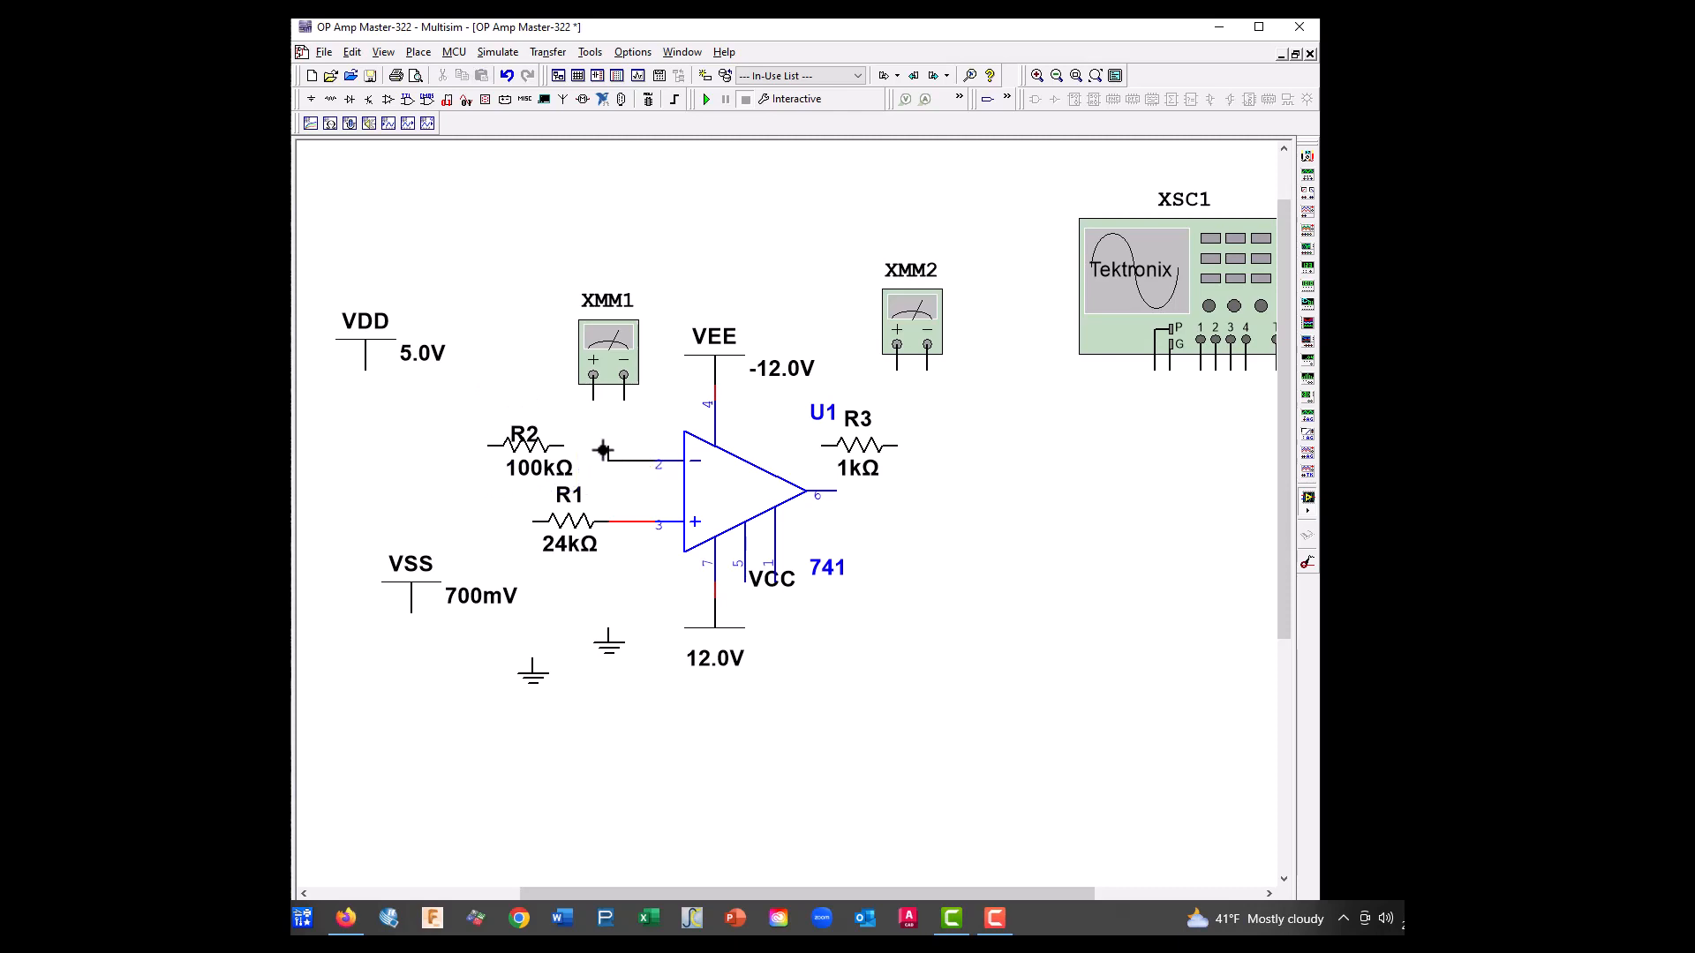
{"action": "left_click", "coordinate": [567, 446]}
{"action": "left_click", "coordinate": [582, 458]}
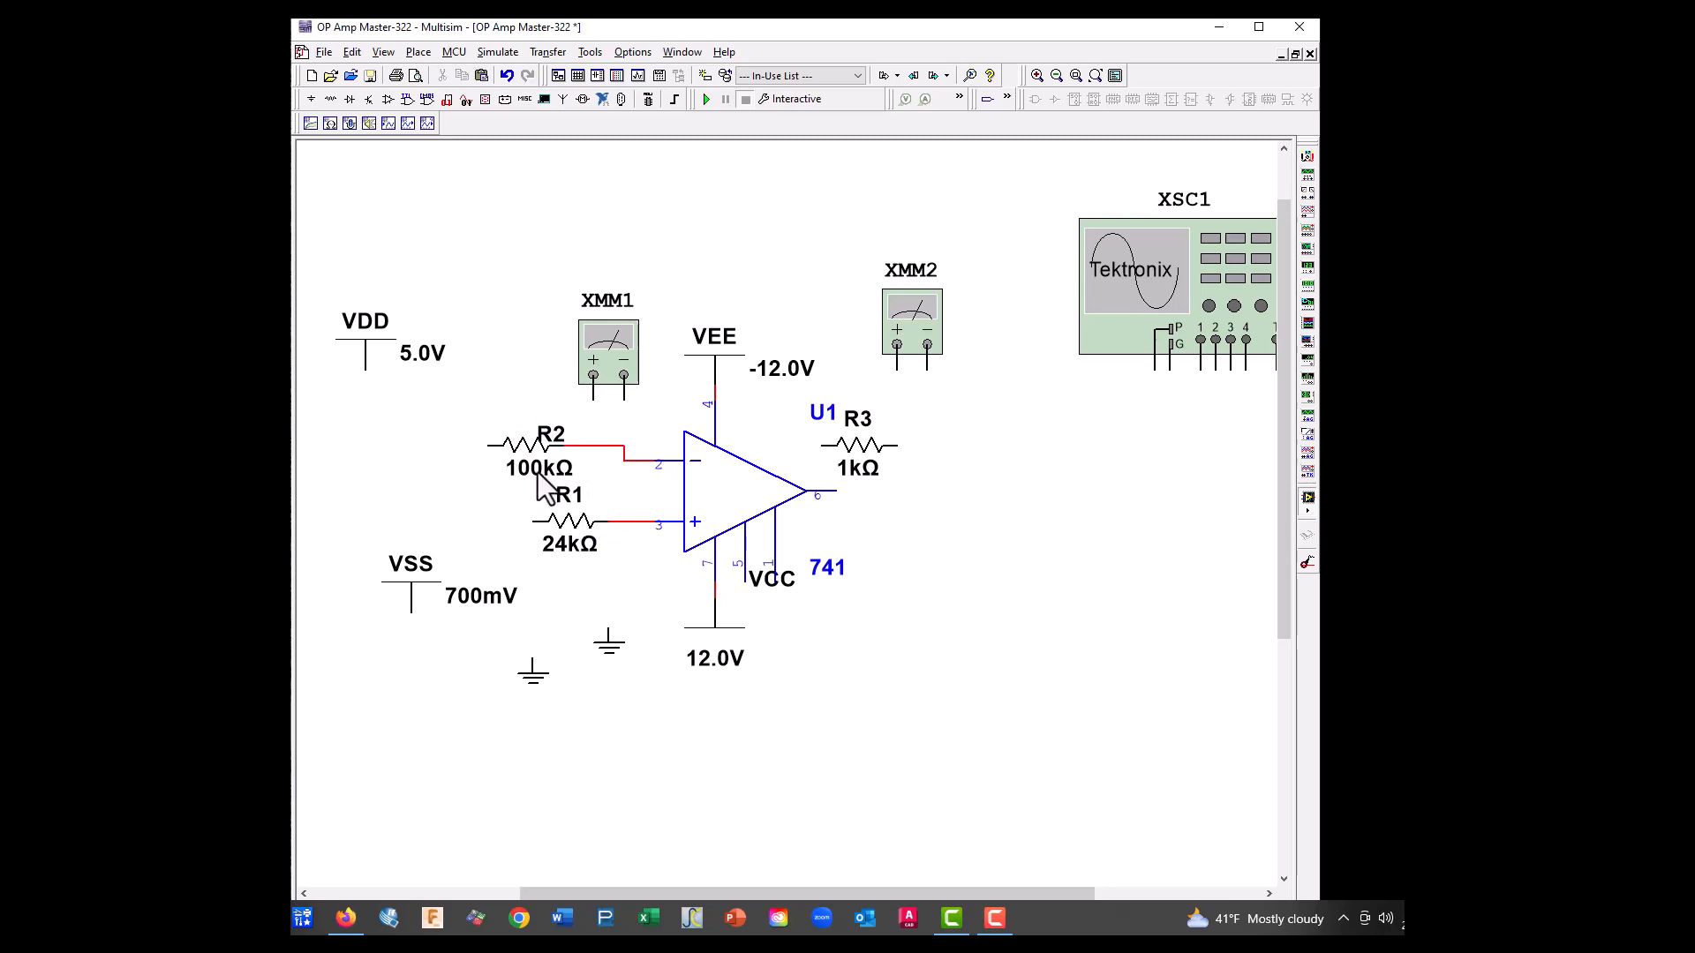
Wire VDD to R2's free end and the vertically flipped VSS supply to R1's free end
{"action": "left_click", "coordinate": [363, 372]}
{"action": "left_click", "coordinate": [489, 446]}
{"action": "left_click", "coordinate": [412, 602]}
{"action": "right_click", "coordinate": [411, 602]}
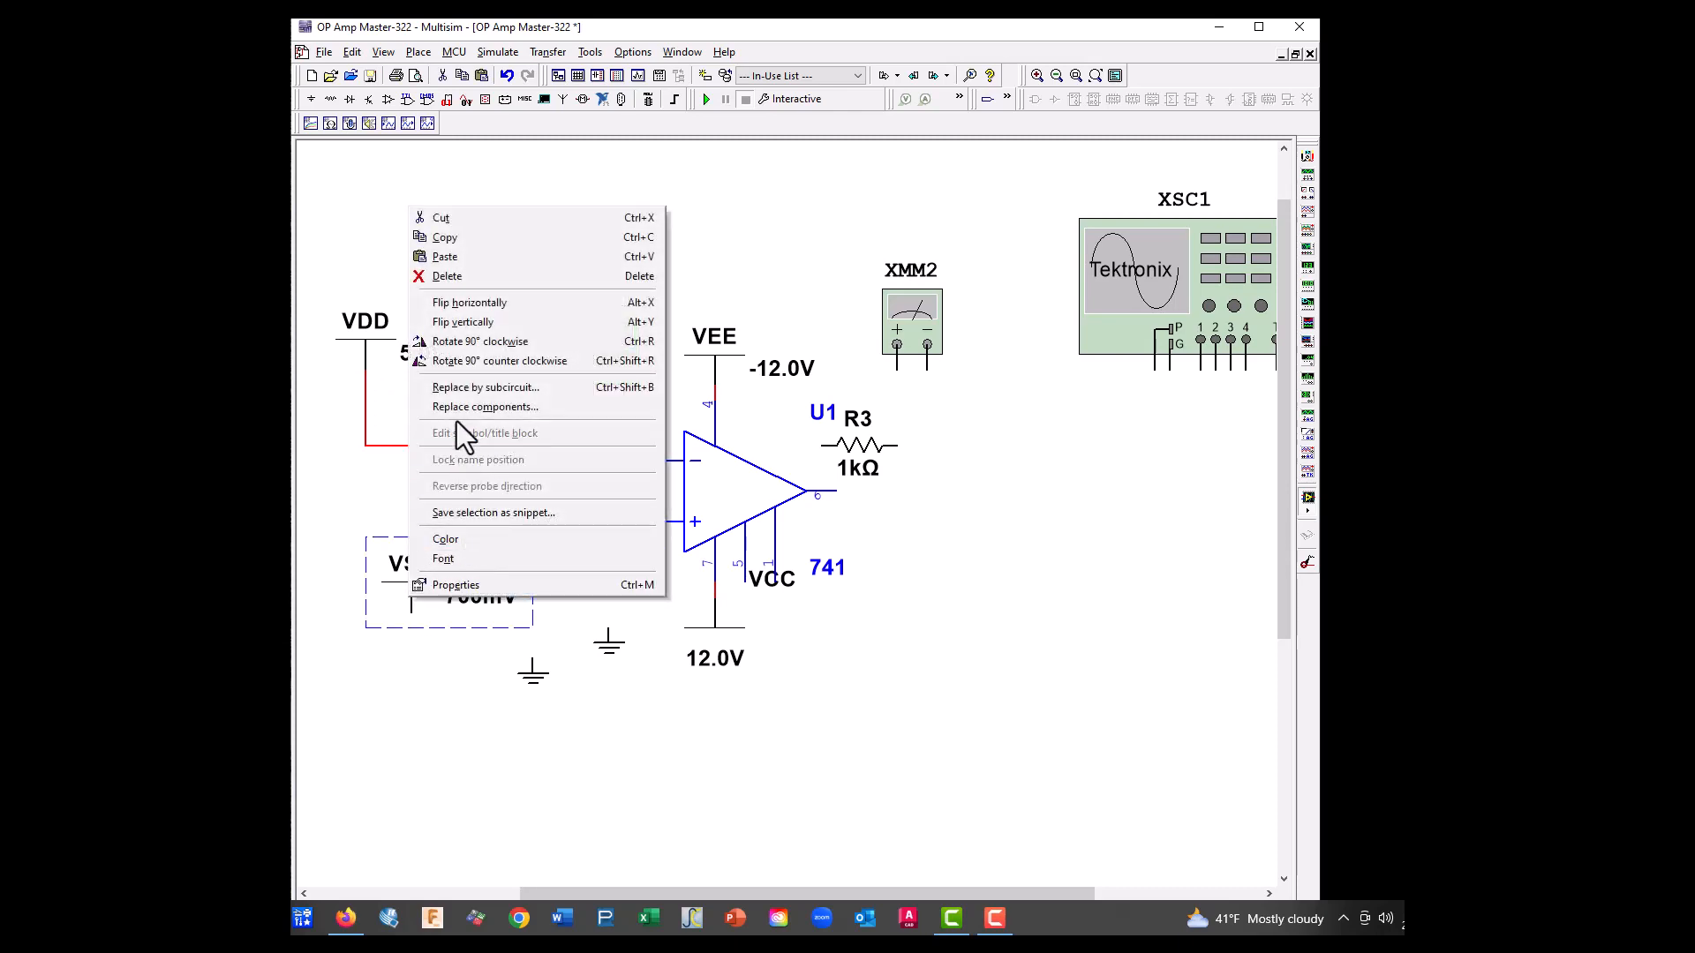
{"action": "left_click", "coordinate": [473, 322]}
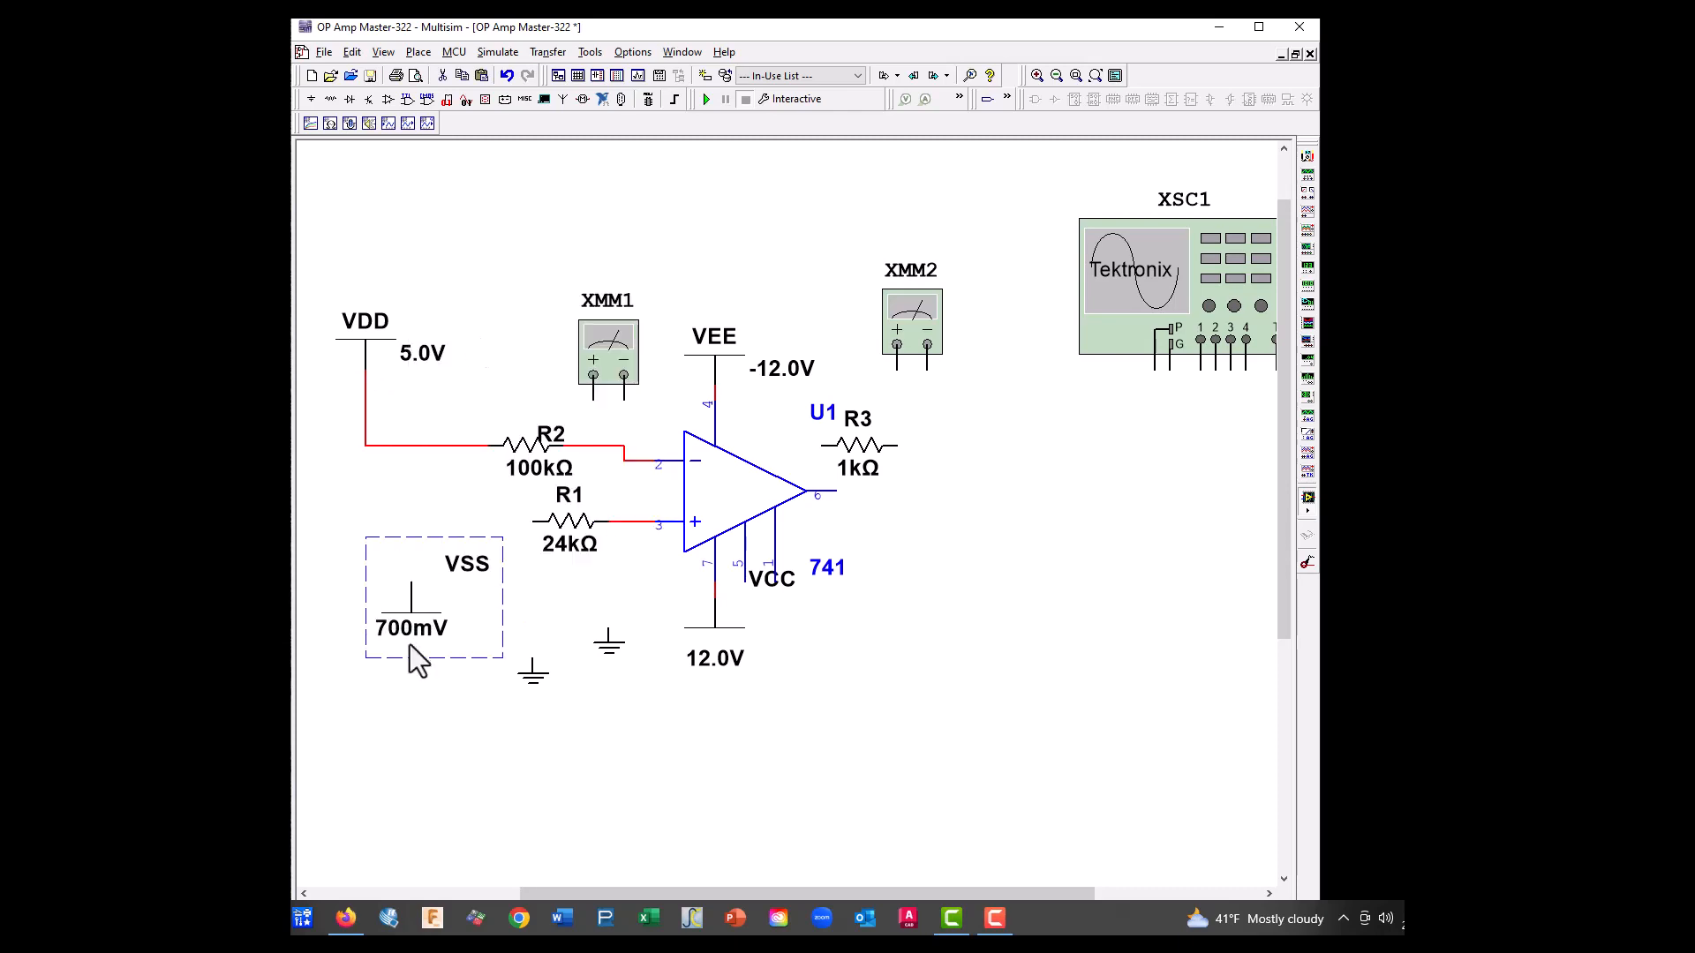
{"action": "left_click", "coordinate": [412, 583]}
{"action": "left_click", "coordinate": [533, 522]}
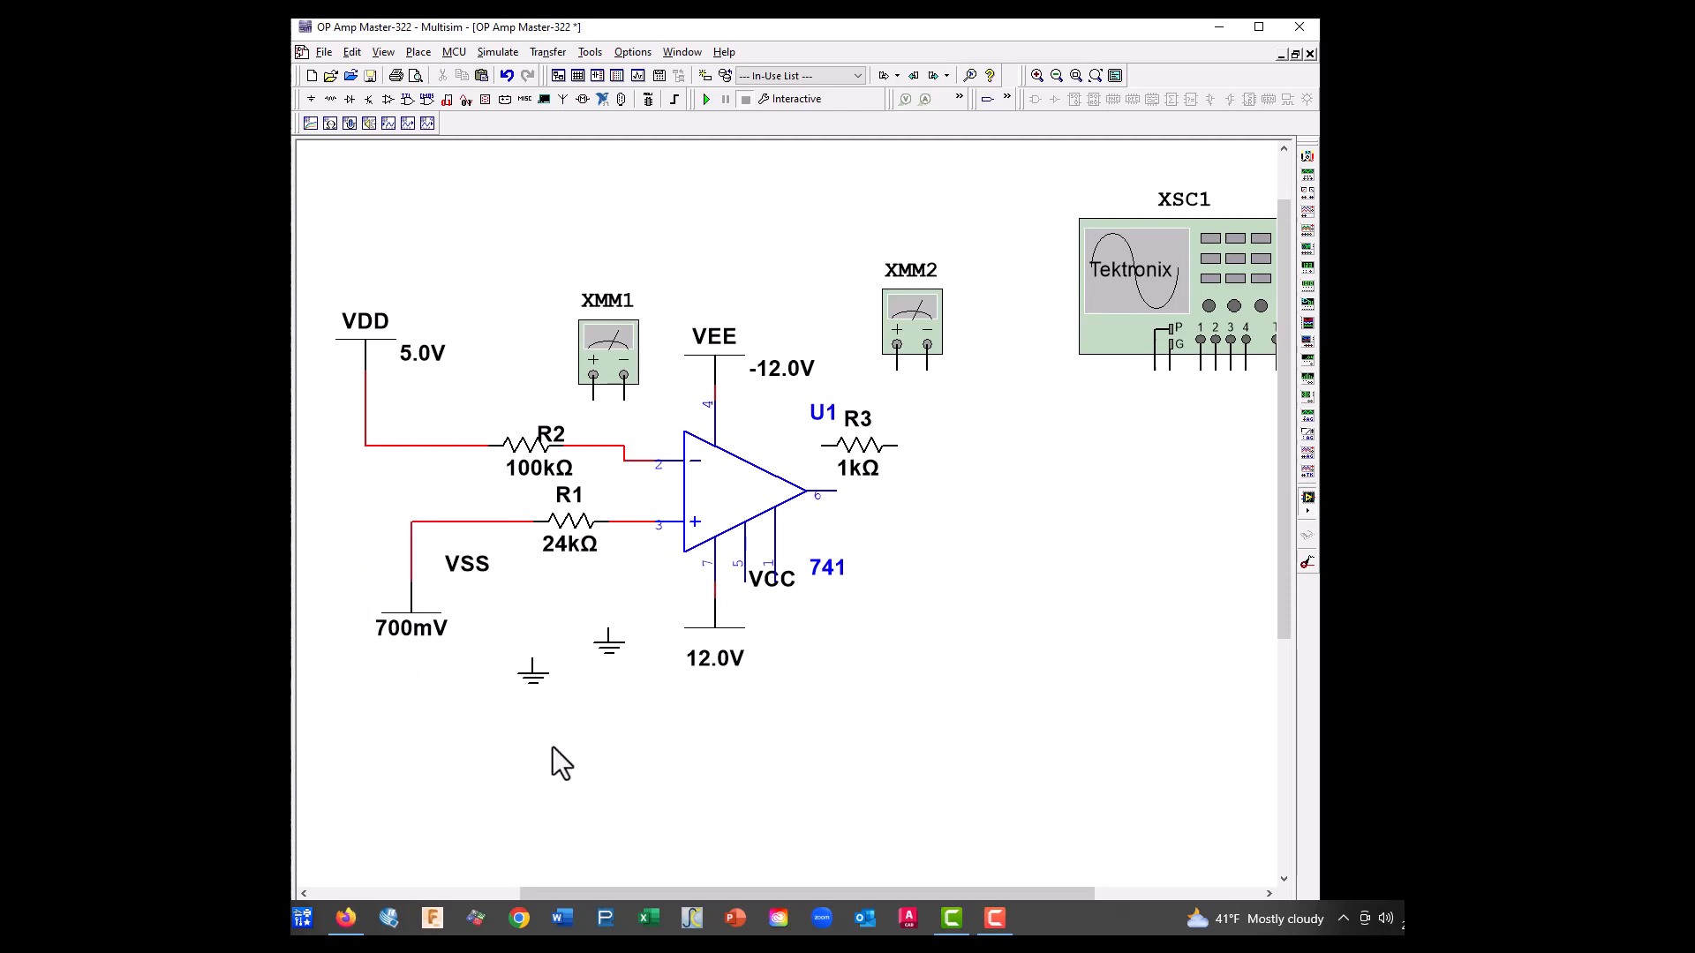
Move multimeters XMM1 and XMM2 to the right of the circuit, and paste a copy of R2 above VEE
{"action": "left_click_drag", "start_coordinate": [616, 344], "coordinate": [1131, 556]}
{"action": "left_click_drag", "start_coordinate": [919, 329], "coordinate": [1054, 403]}
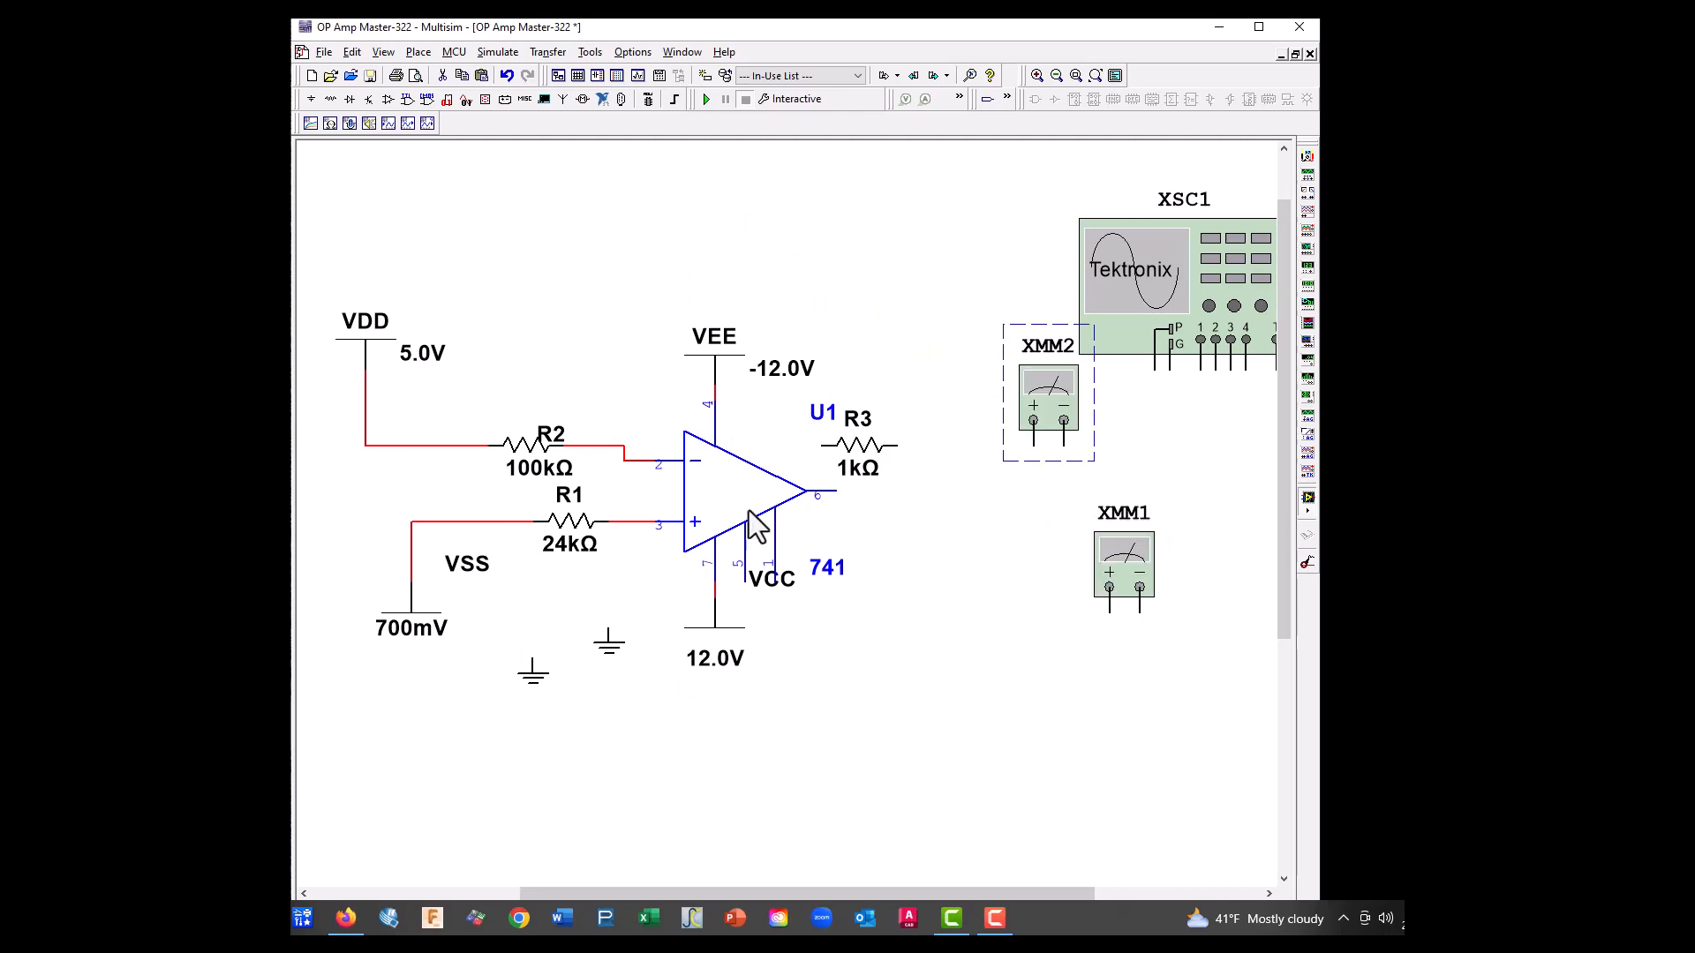
{"action": "right_click", "coordinate": [530, 454]}
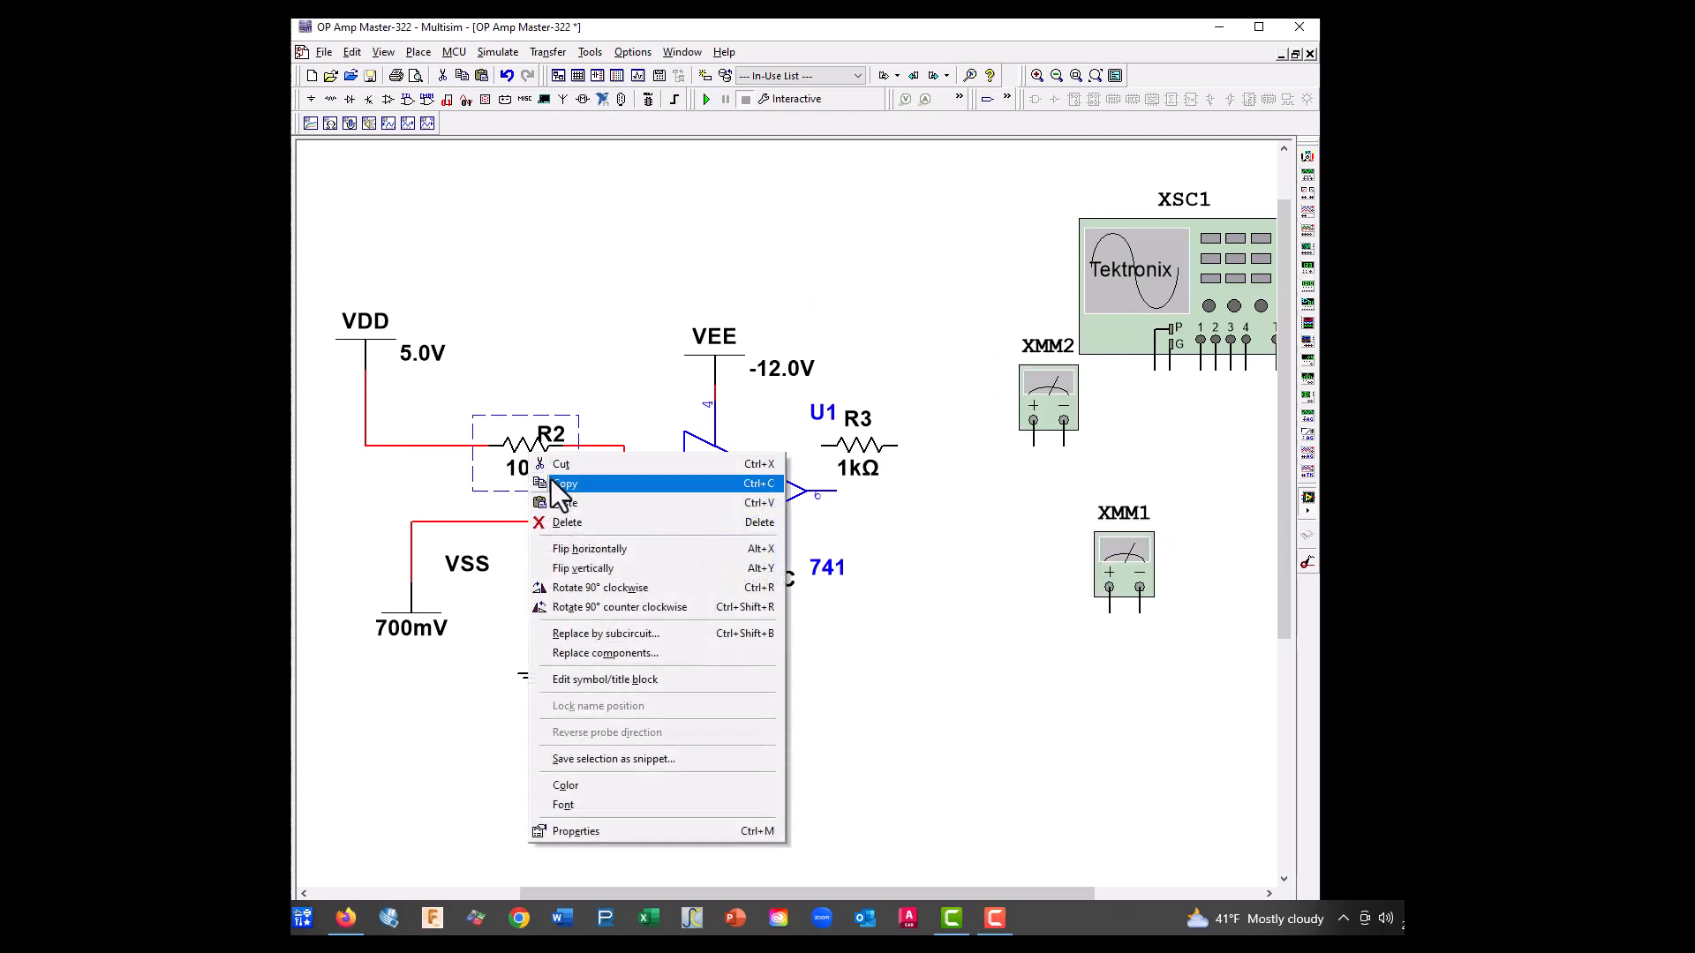
{"action": "left_click", "coordinate": [550, 481]}
{"action": "right_click", "coordinate": [689, 271]}
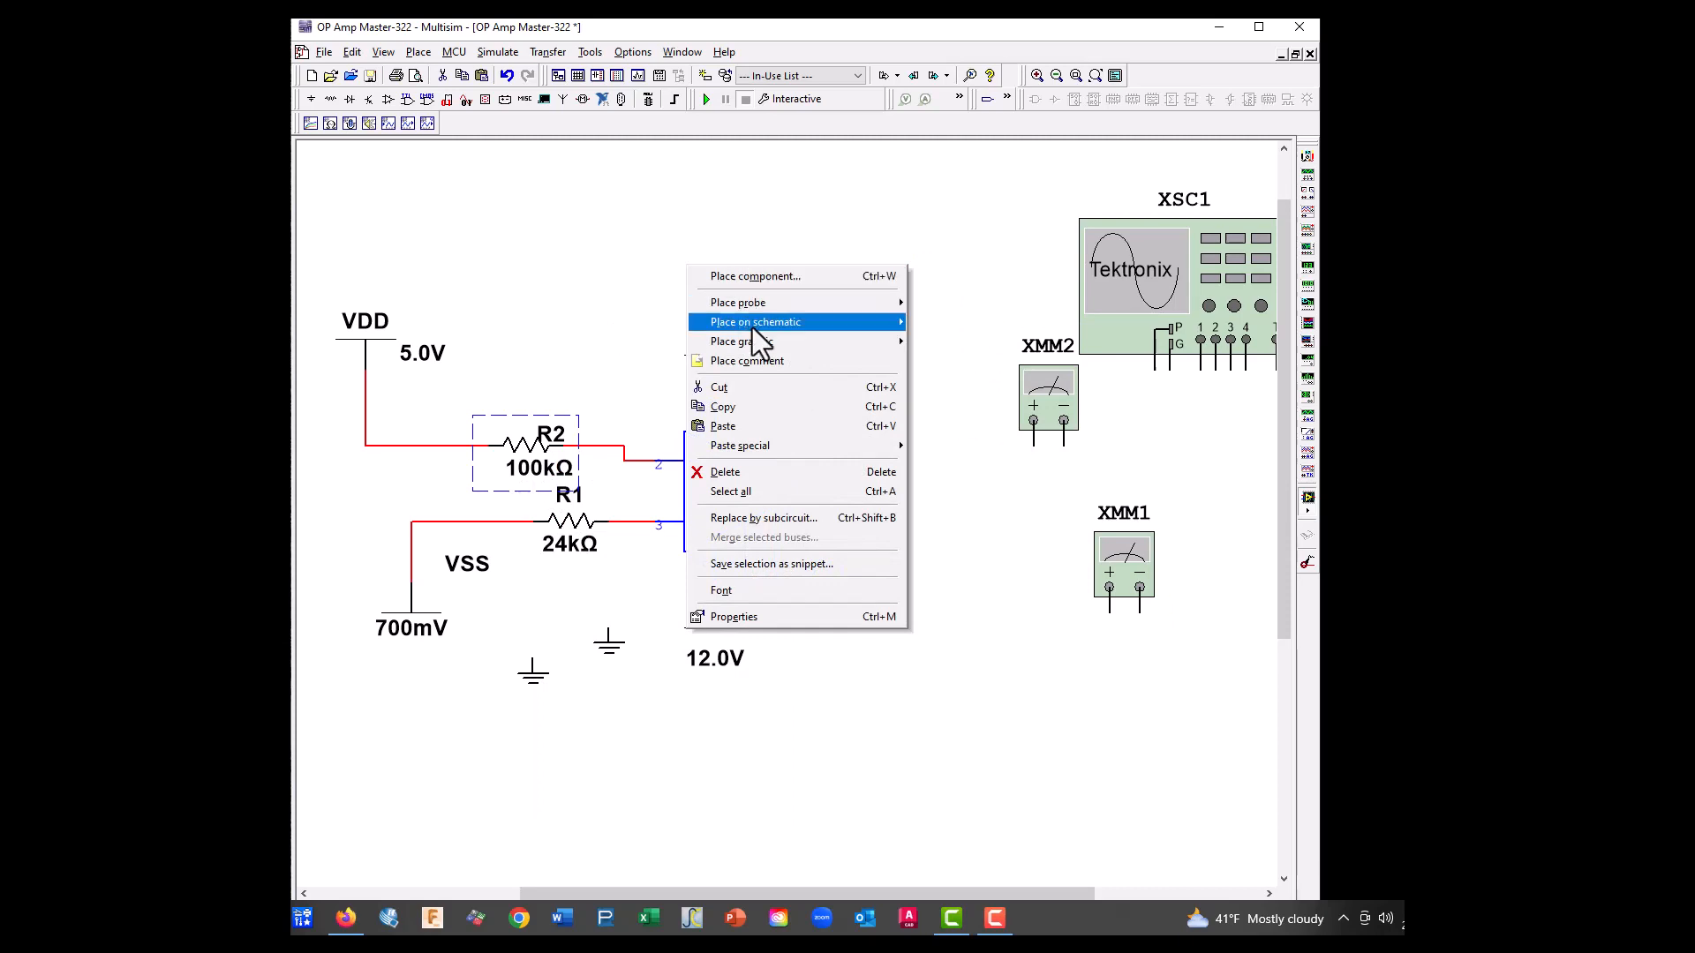
{"action": "left_click", "coordinate": [738, 418]}
{"action": "left_click", "coordinate": [685, 265]}
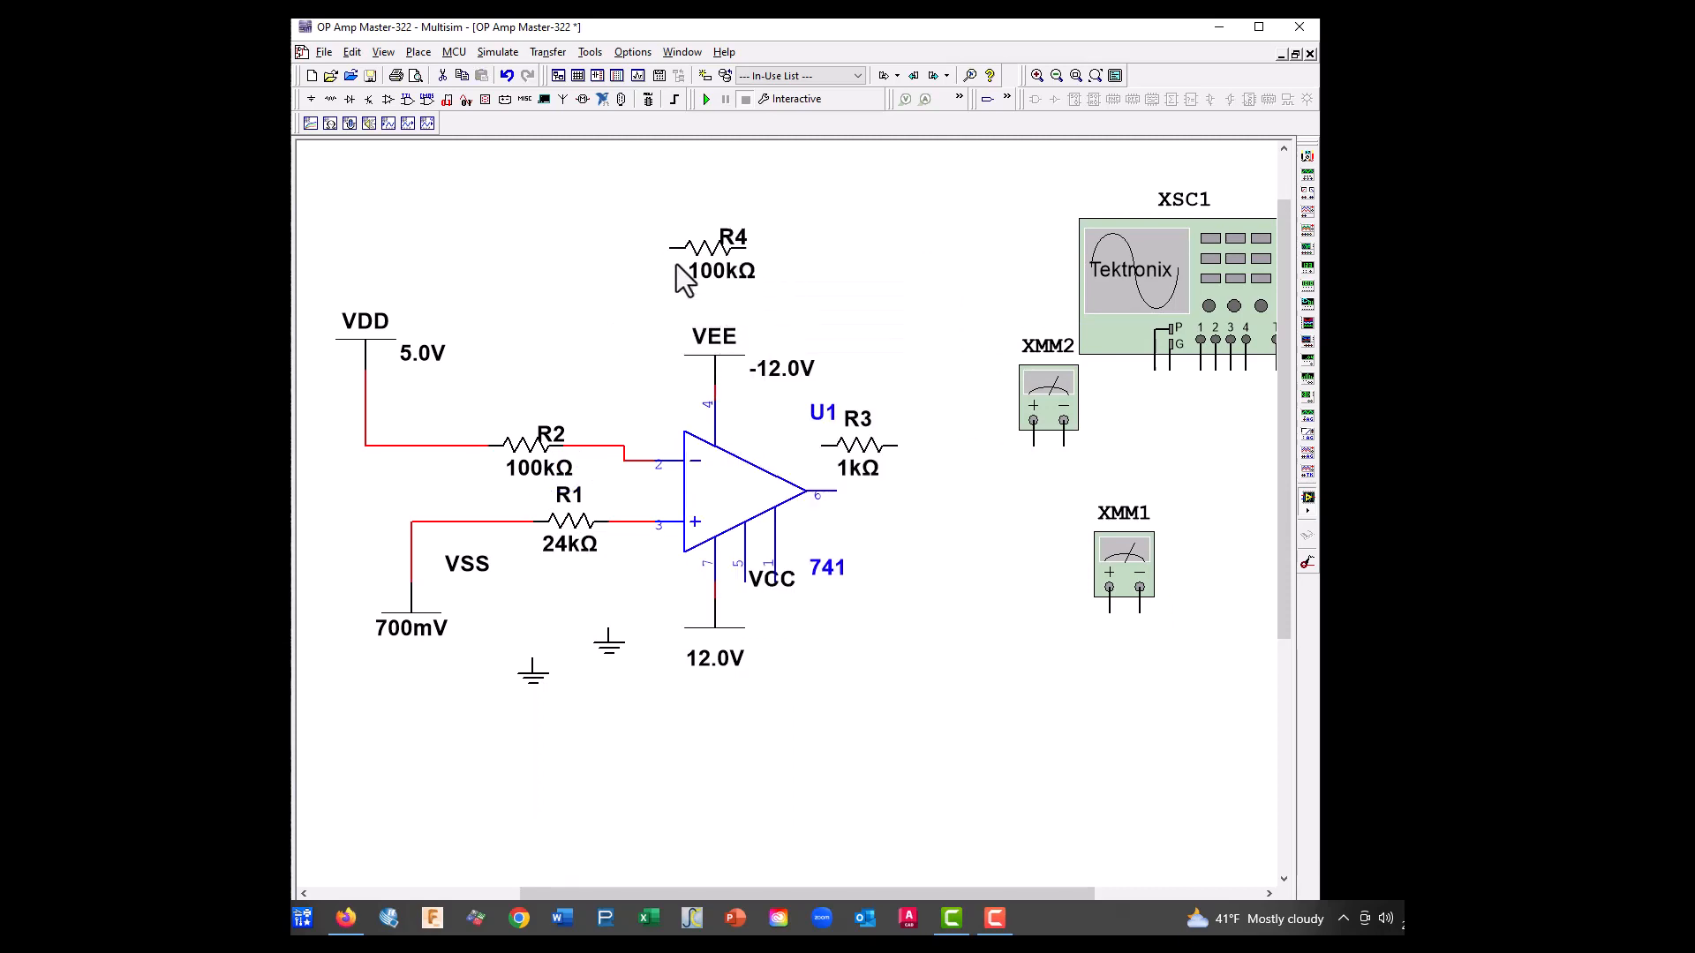
Rotate R3 90° clockwise and position it vertically to the right of the op-amp output
{"action": "left_click_drag", "start_coordinate": [868, 447], "coordinate": [915, 499]}
{"action": "right_click", "coordinate": [912, 500]}
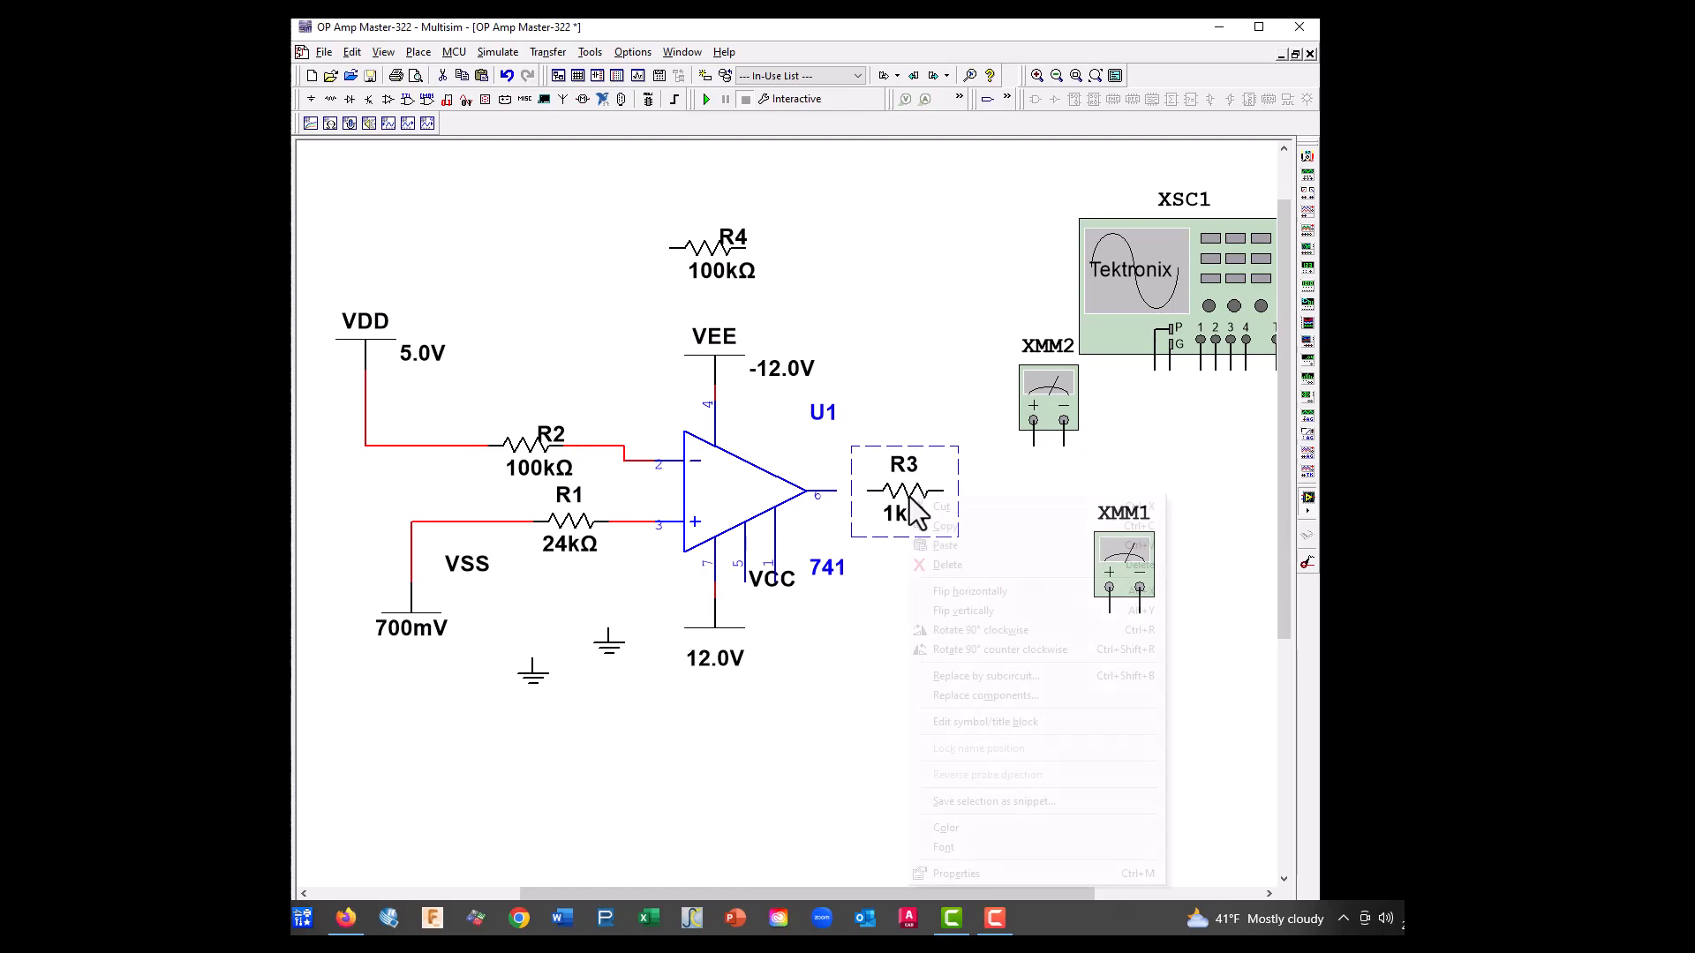
{"action": "left_click", "coordinate": [958, 630]}
{"action": "left_click_drag", "start_coordinate": [899, 519], "coordinate": [925, 526]}
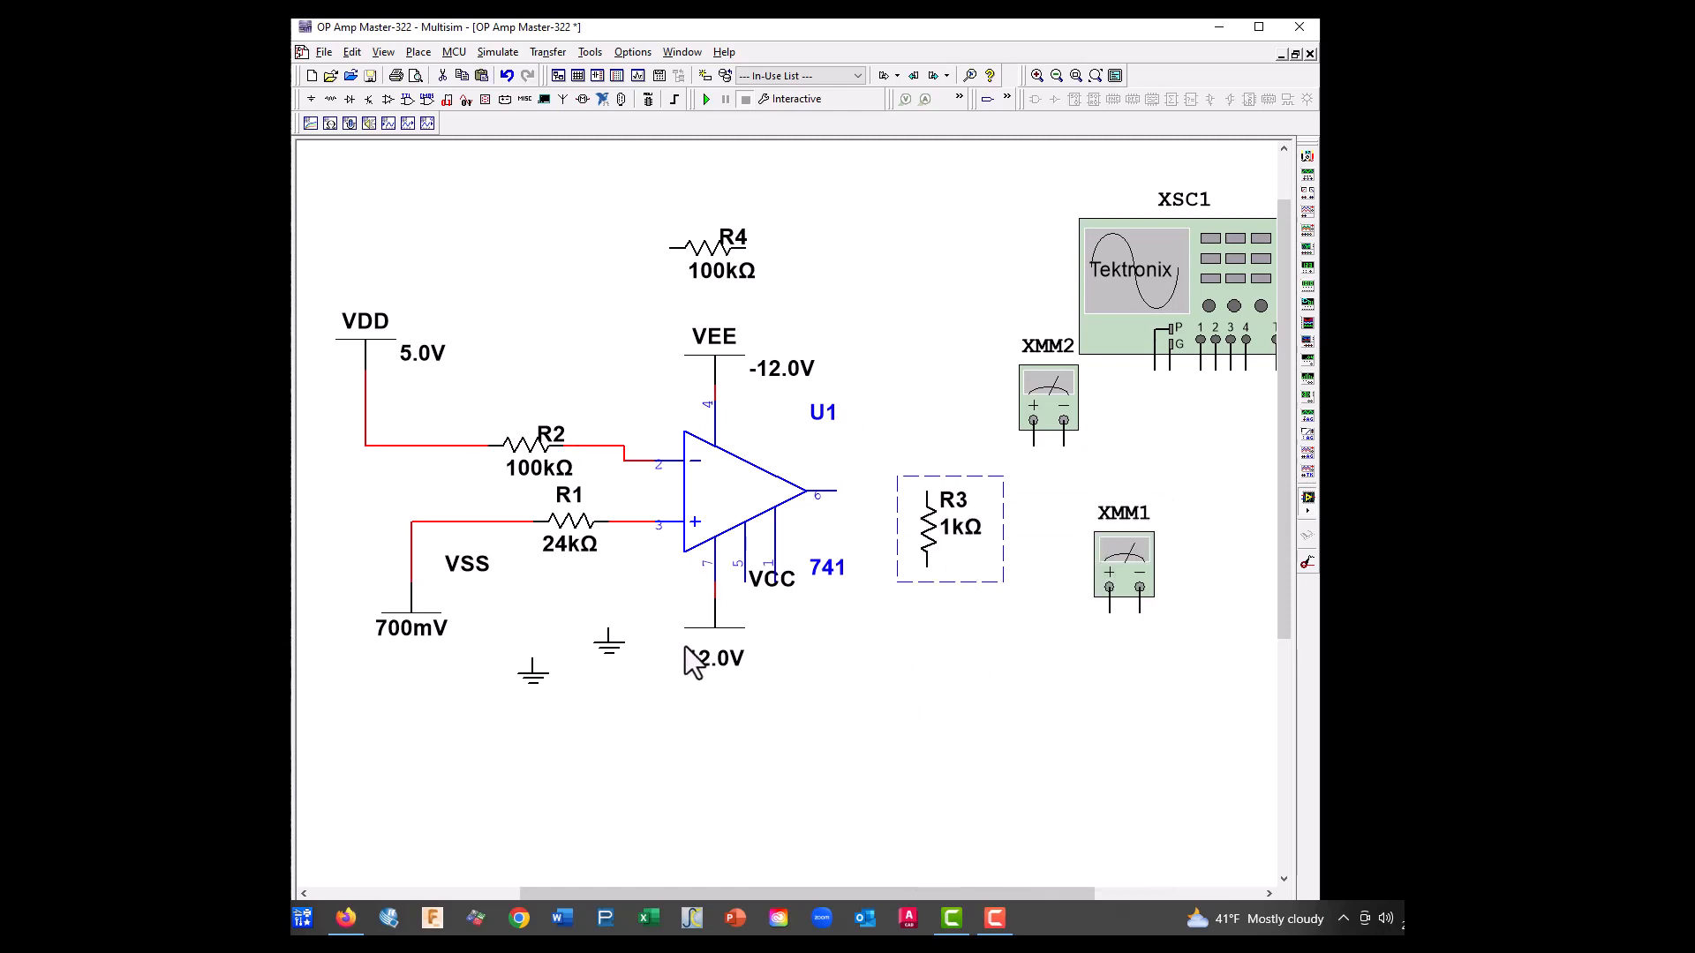
Attach the ground symbol beside the 12.0V supply to R3's lower end, and shift both down together below the output line
{"action": "left_click", "coordinate": [610, 645]}
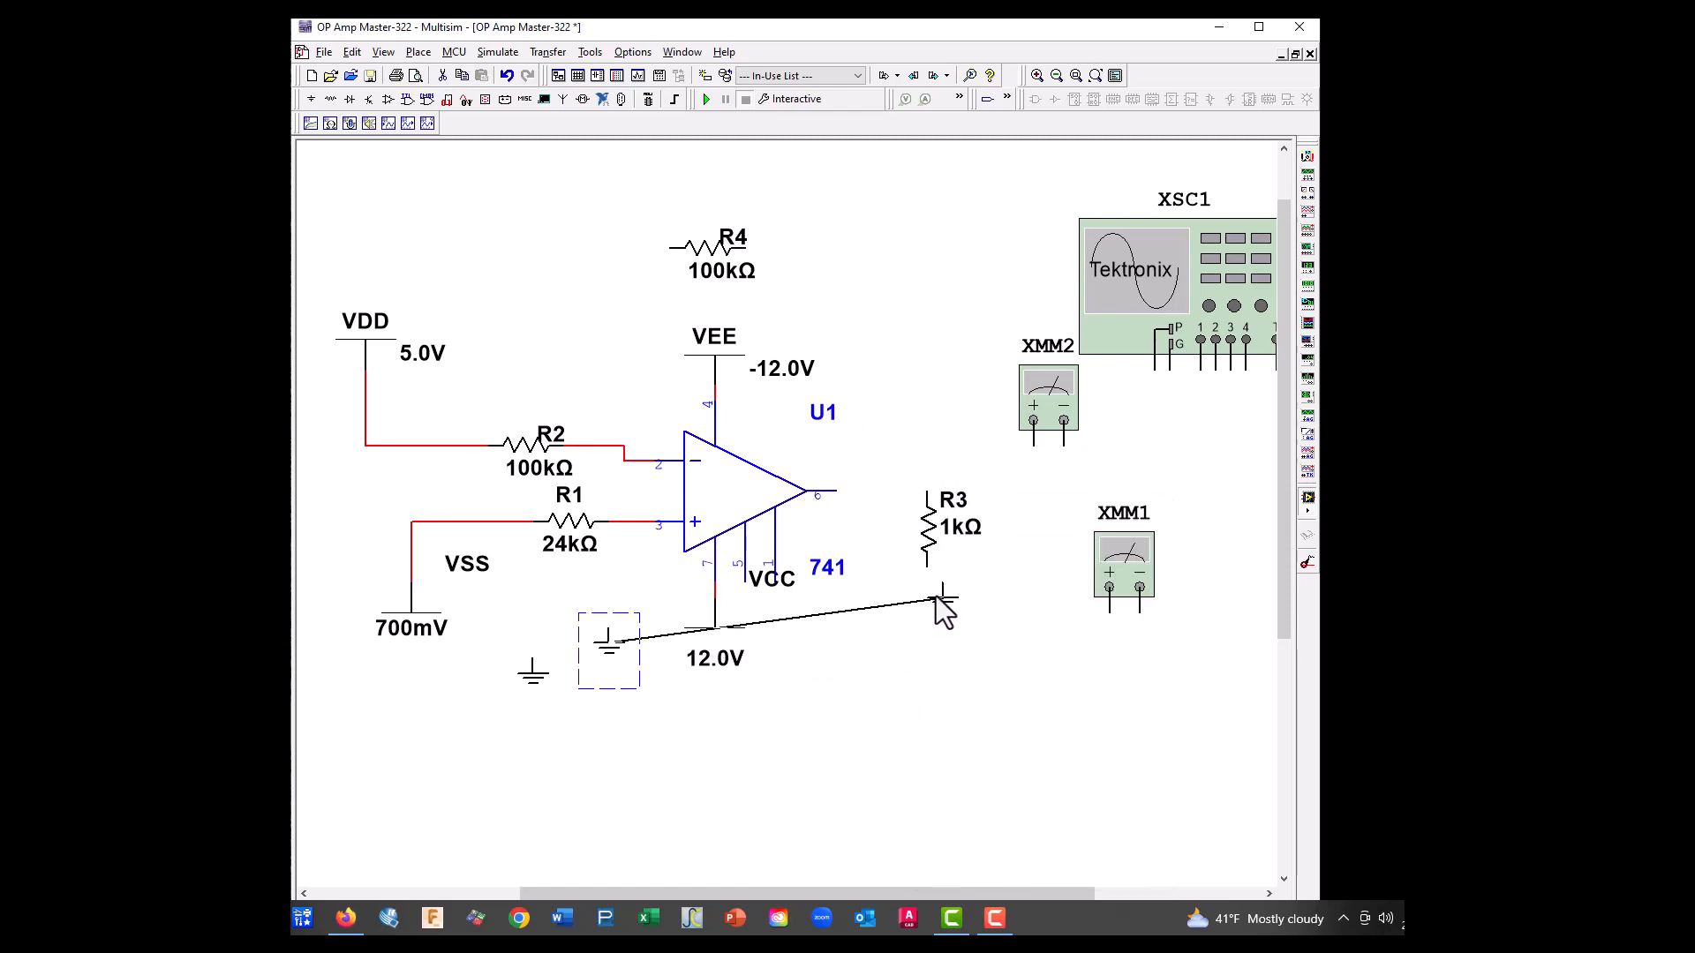
{"action": "left_click_drag", "start_coordinate": [934, 597], "coordinate": [926, 584]}
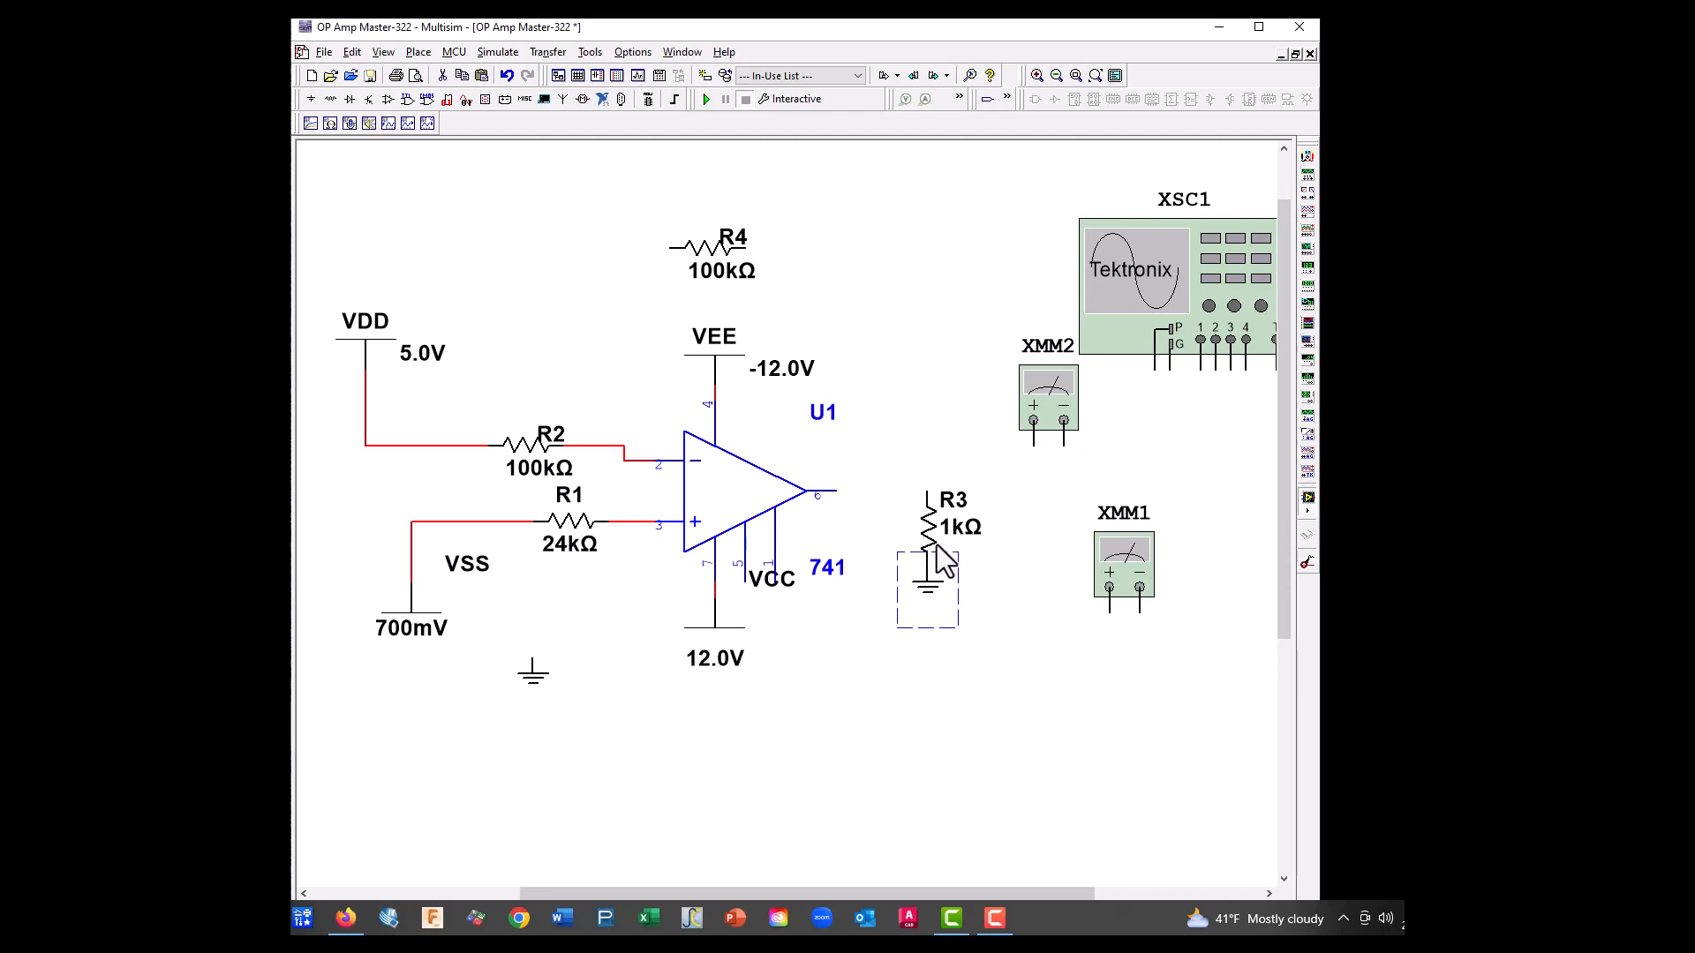
{"action": "left_click_drag", "start_coordinate": [892, 469], "coordinate": [944, 616]}
{"action": "left_click_drag", "start_coordinate": [934, 531], "coordinate": [934, 593]}
{"action": "left_click", "coordinate": [983, 650]}
Wire R3's upper end to op-amp pin 6, and connect R4 as feedback between the inverting input line and the output line
{"action": "left_click", "coordinate": [927, 554]}
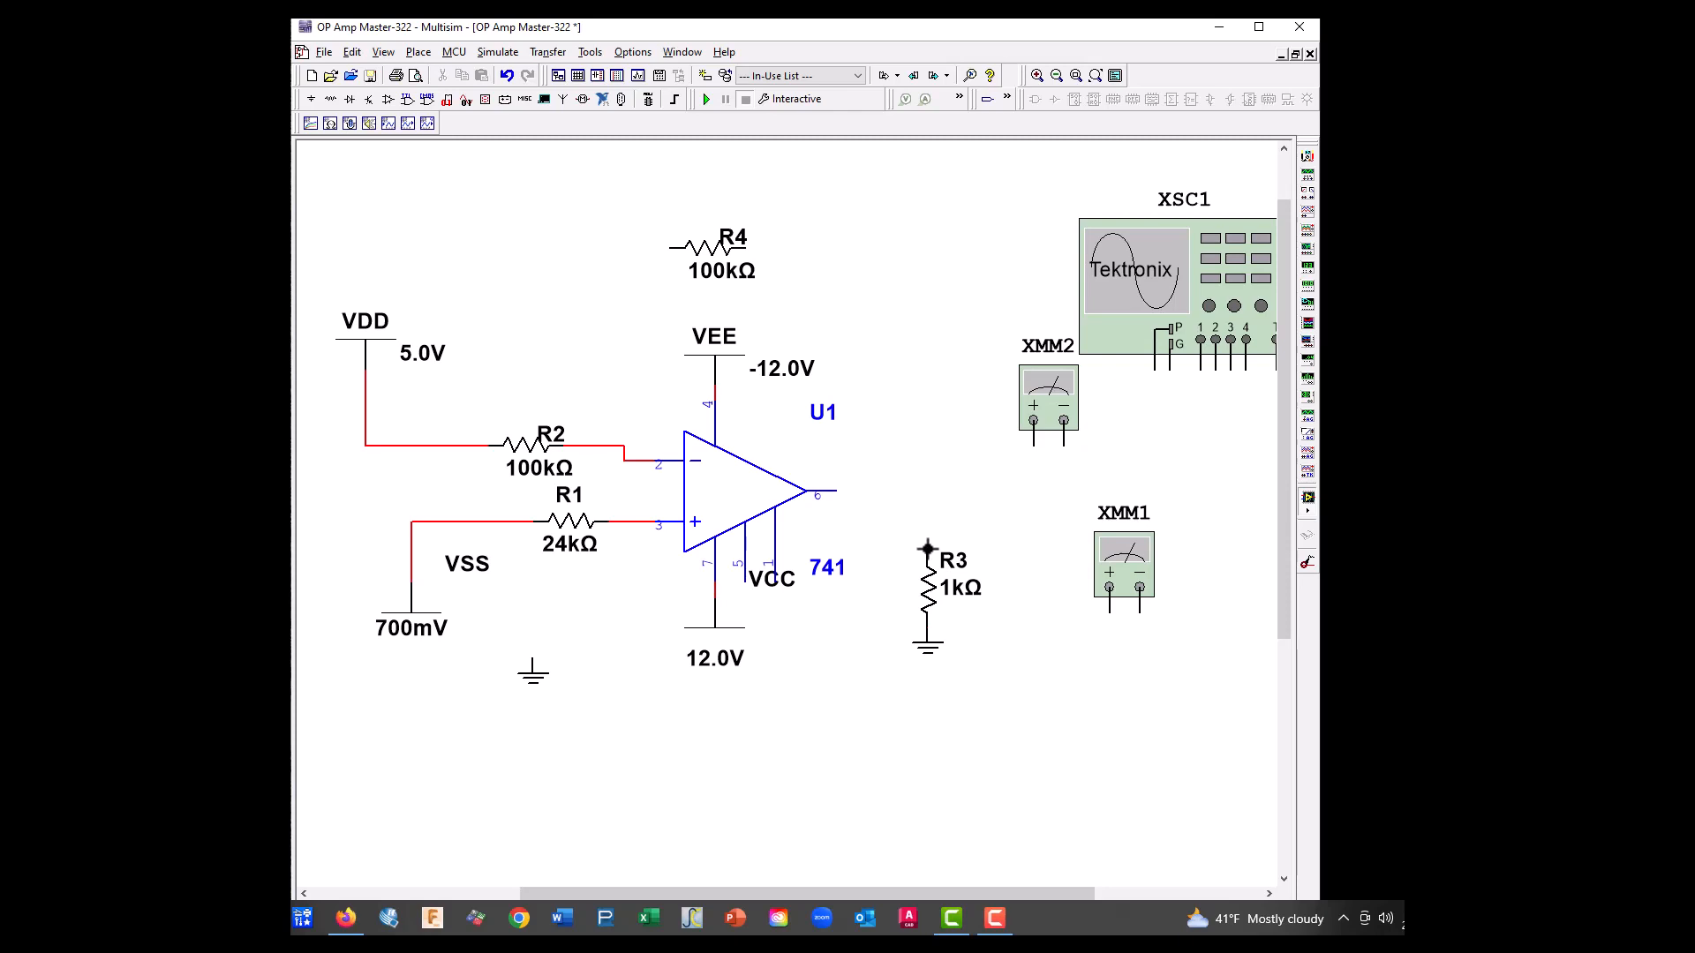
{"action": "left_click", "coordinate": [835, 492]}
{"action": "left_click", "coordinate": [675, 248]}
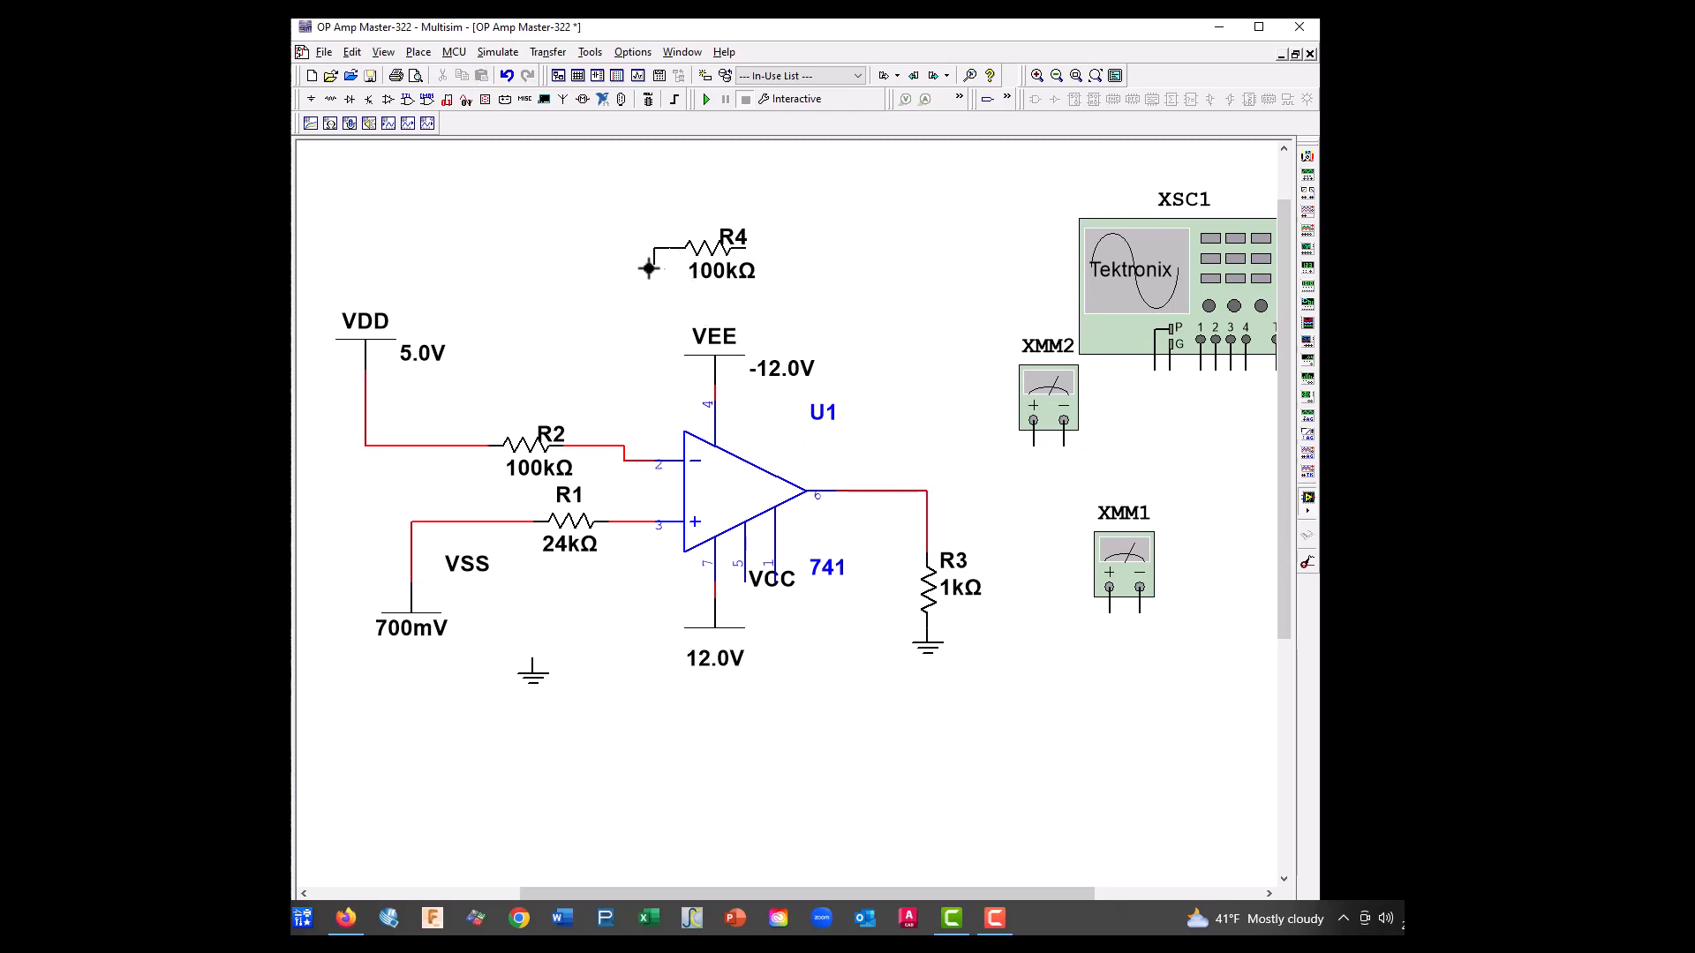
{"action": "left_click", "coordinate": [608, 445]}
{"action": "left_click", "coordinate": [748, 248]}
{"action": "left_click", "coordinate": [896, 497]}
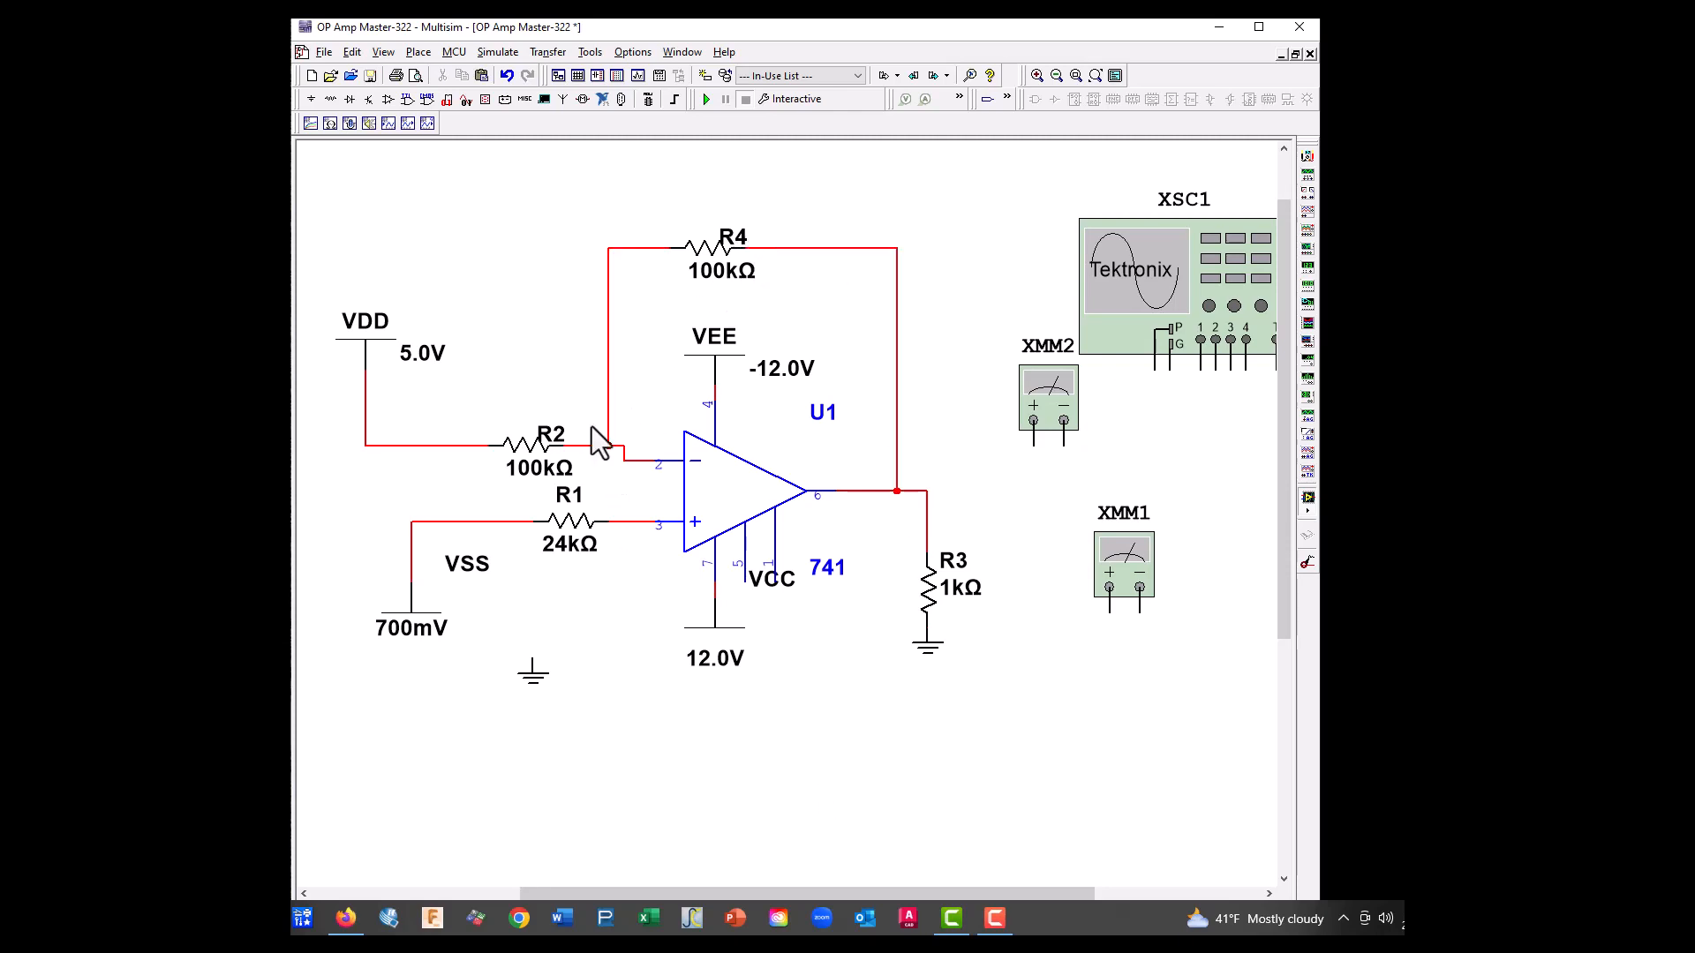
Set R2's resistance to 5.1k
{"action": "double_click", "coordinate": [521, 468]}
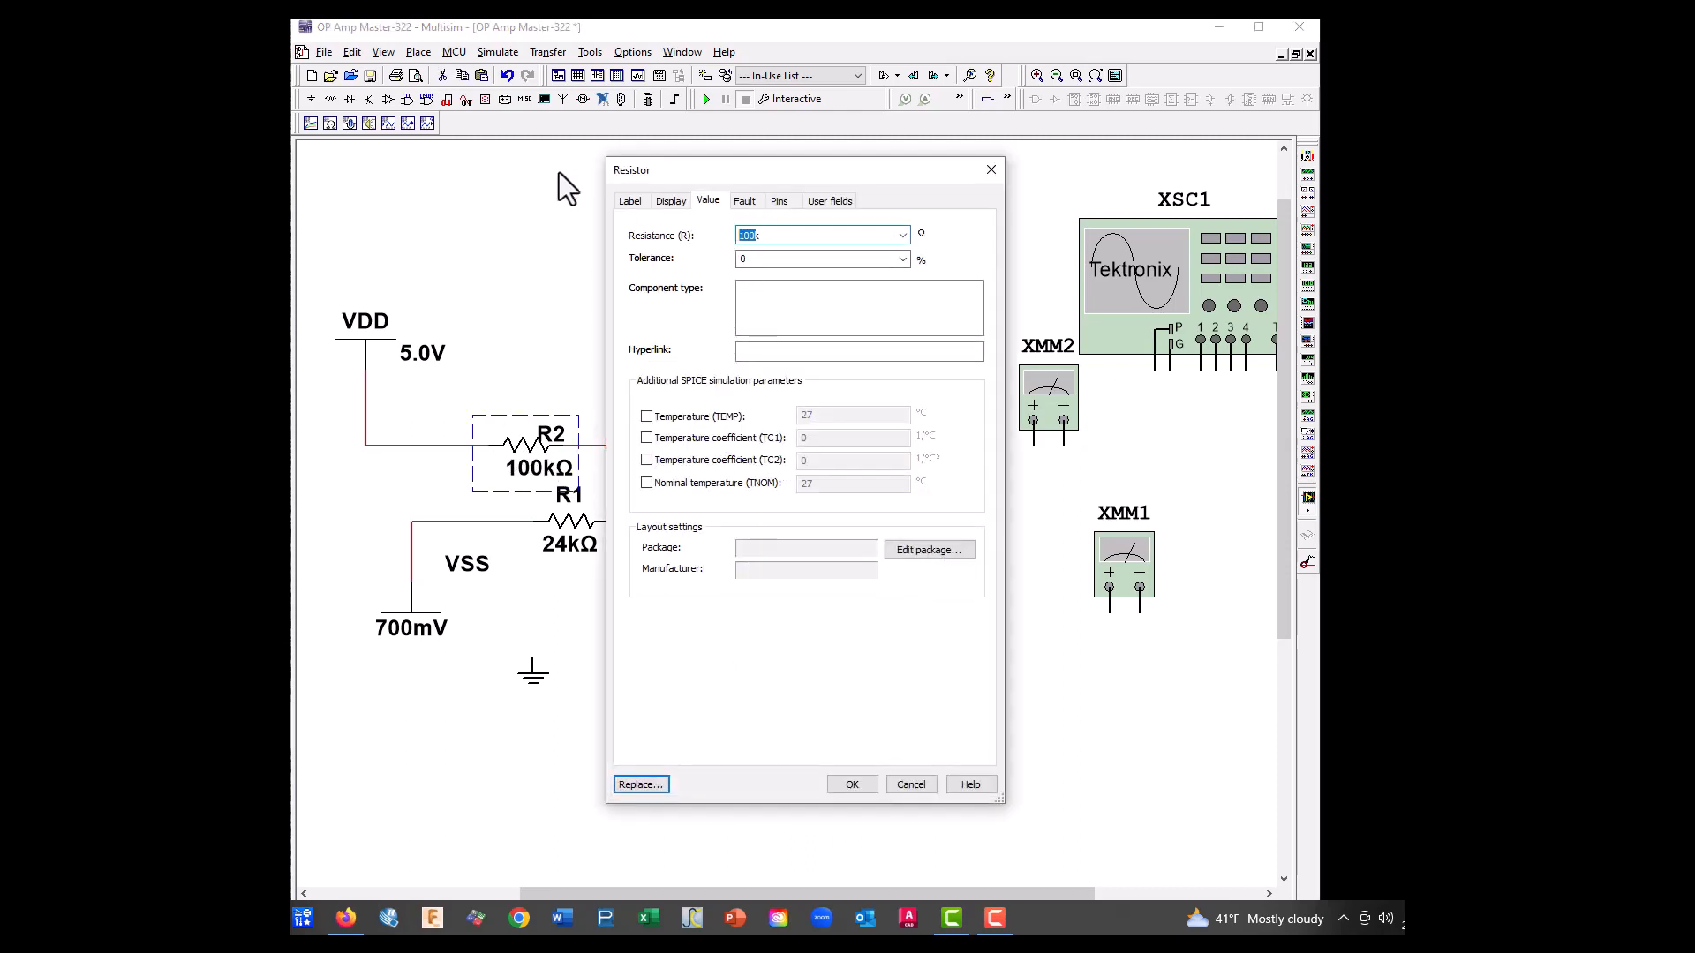
{"action": "type", "text": "5.1k"}
{"action": "left_click", "coordinate": [860, 780]}
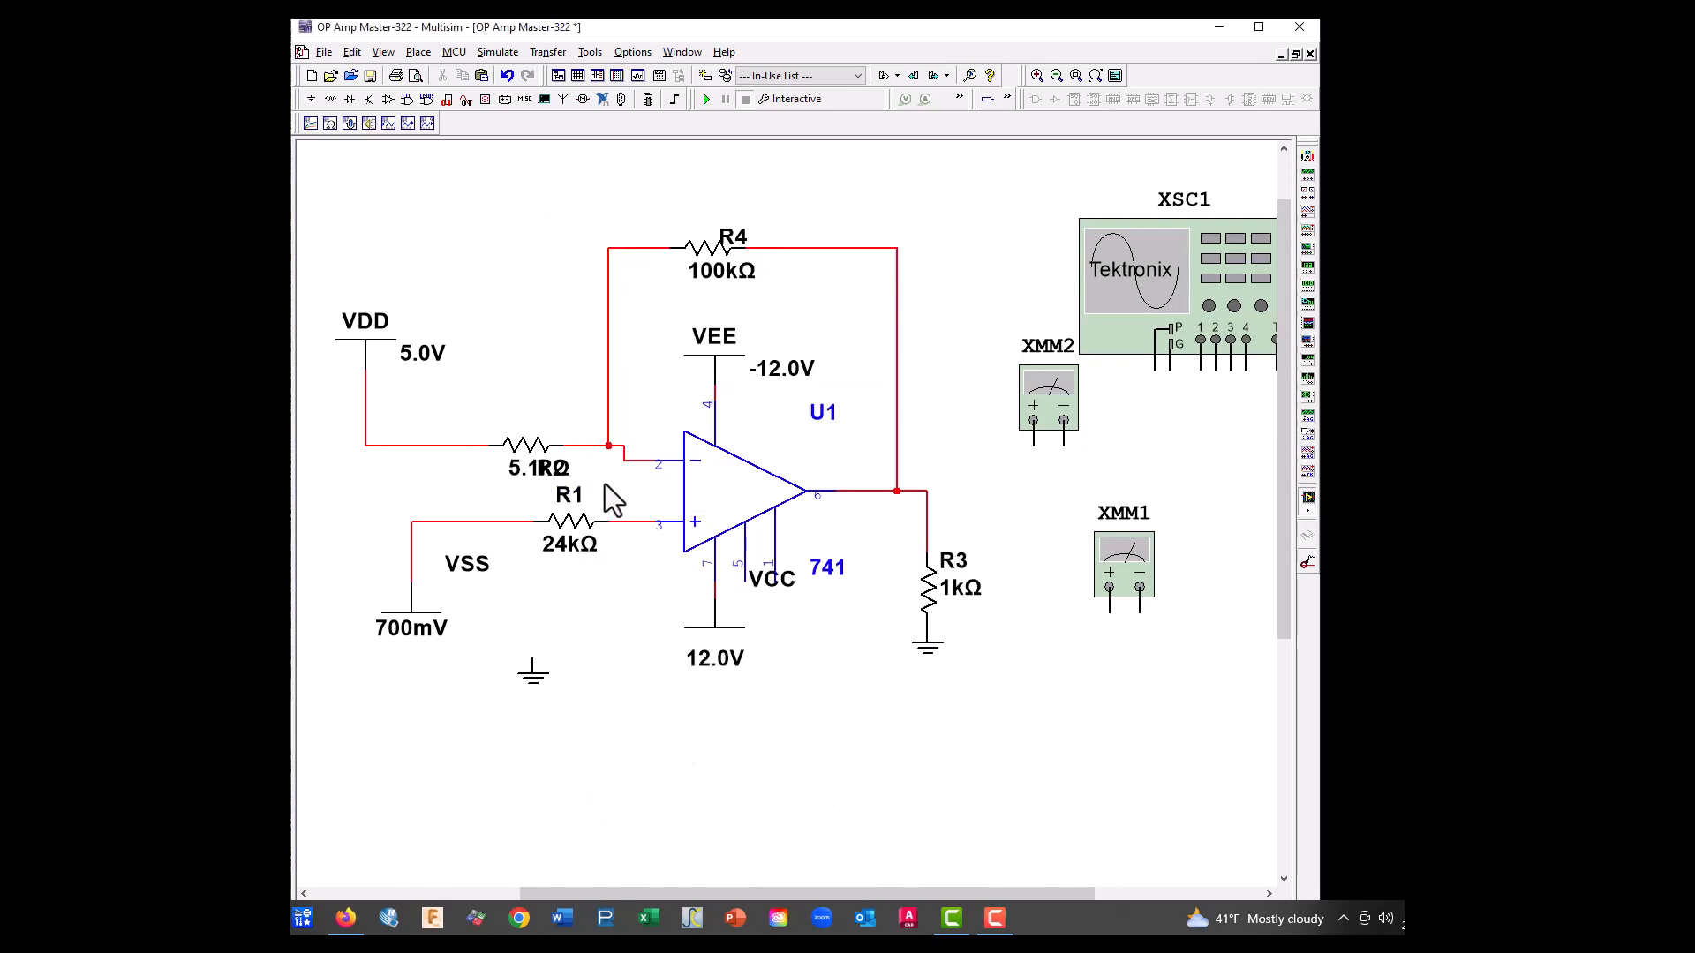
Move the R2 label above its resistor and set R1's resistance to 5.1k
{"action": "left_click", "coordinate": [552, 472]}
{"action": "left_click_drag", "start_coordinate": [519, 419], "coordinate": [521, 418]}
{"action": "left_click", "coordinate": [580, 600]}
{"action": "double_click", "coordinate": [583, 531]}
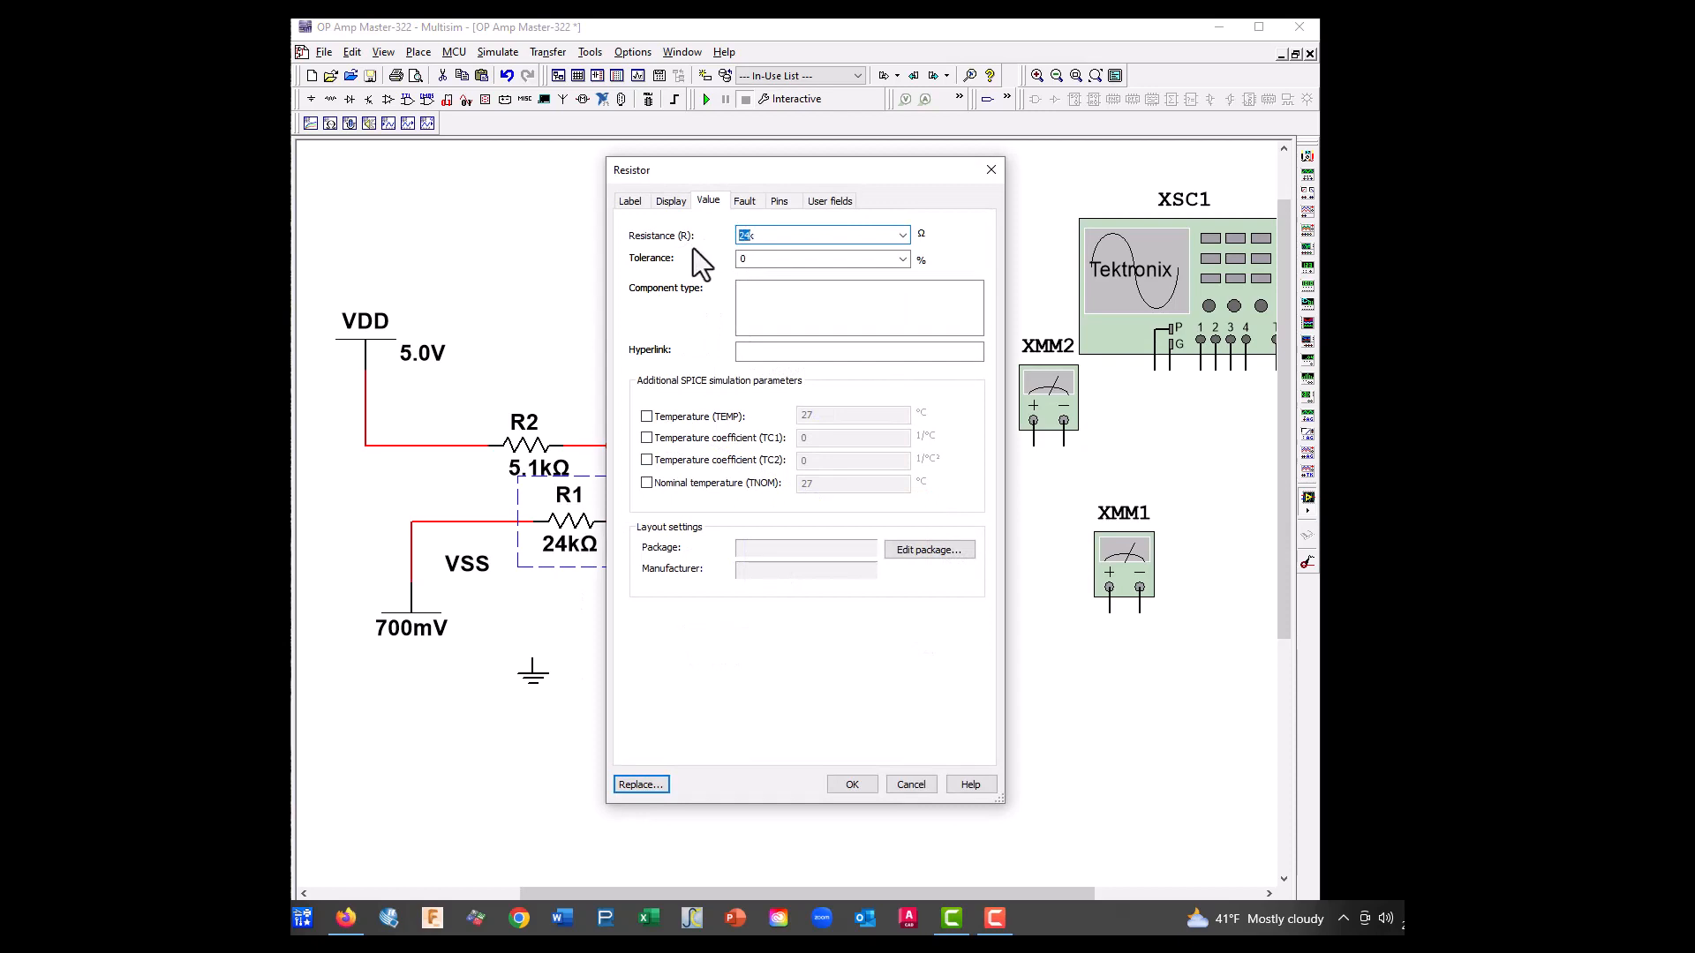
{"action": "type", "text": "5.1k"}
{"action": "left_click", "coordinate": [853, 785]}
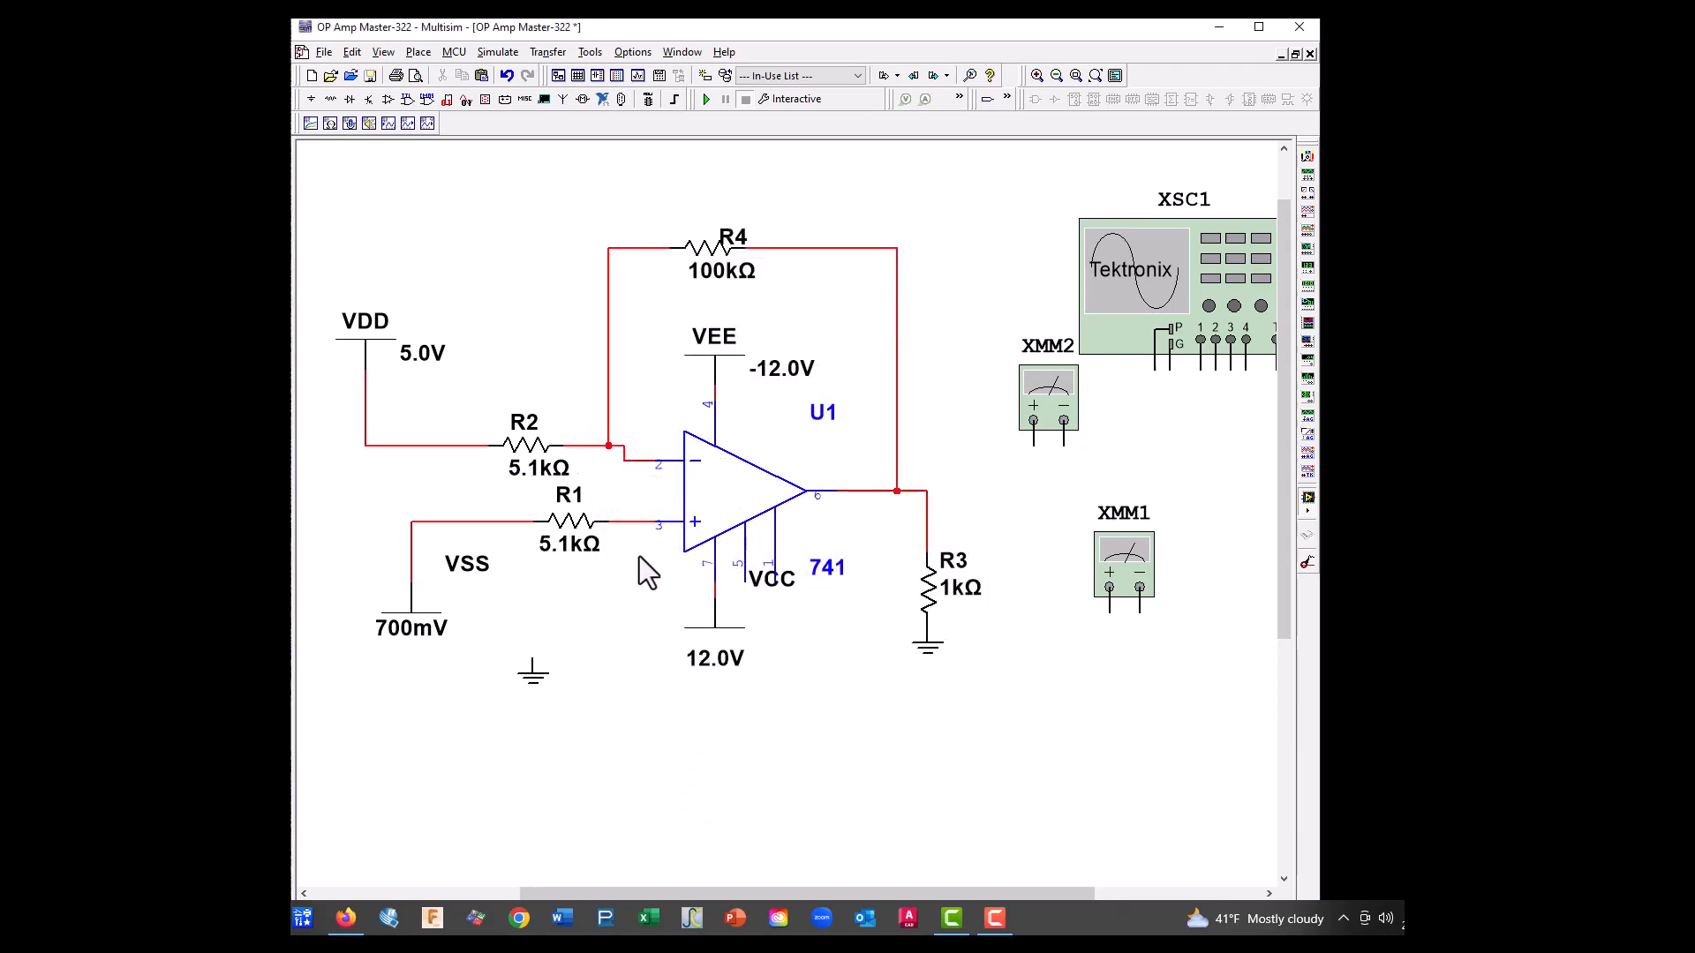
Set feedback resistor R4 to 10k and move its label above the resistor
{"action": "double_click", "coordinate": [706, 247]}
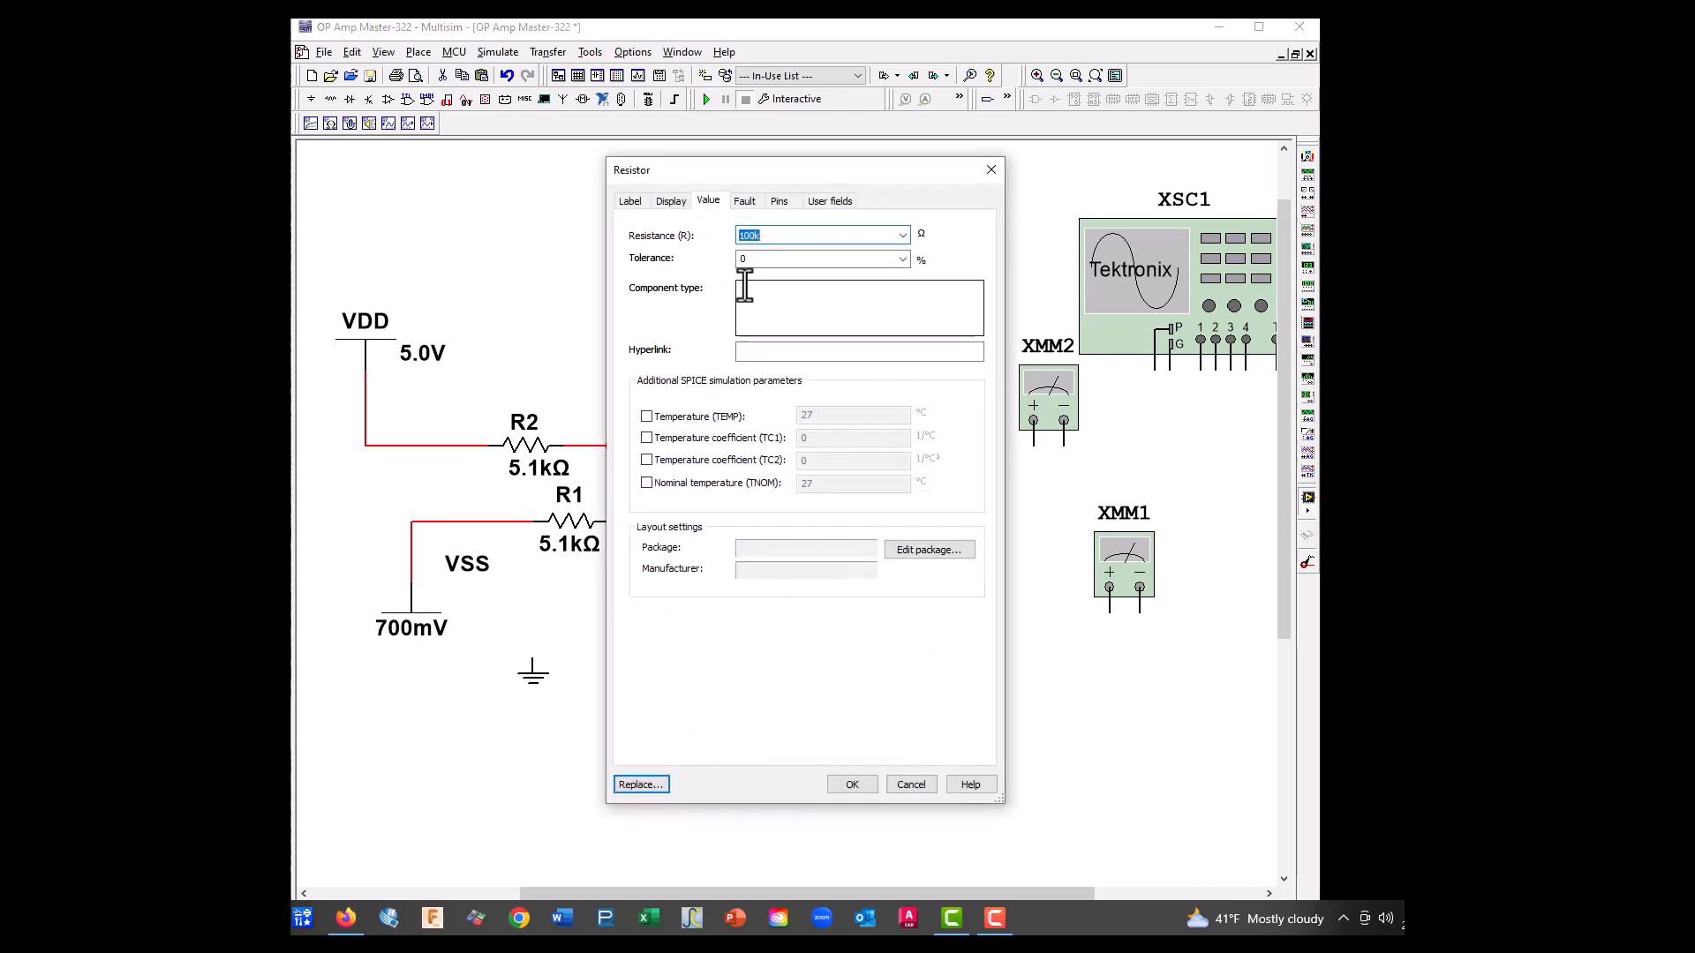
{"action": "left_click_drag", "start_coordinate": [755, 236], "coordinate": [750, 235]}
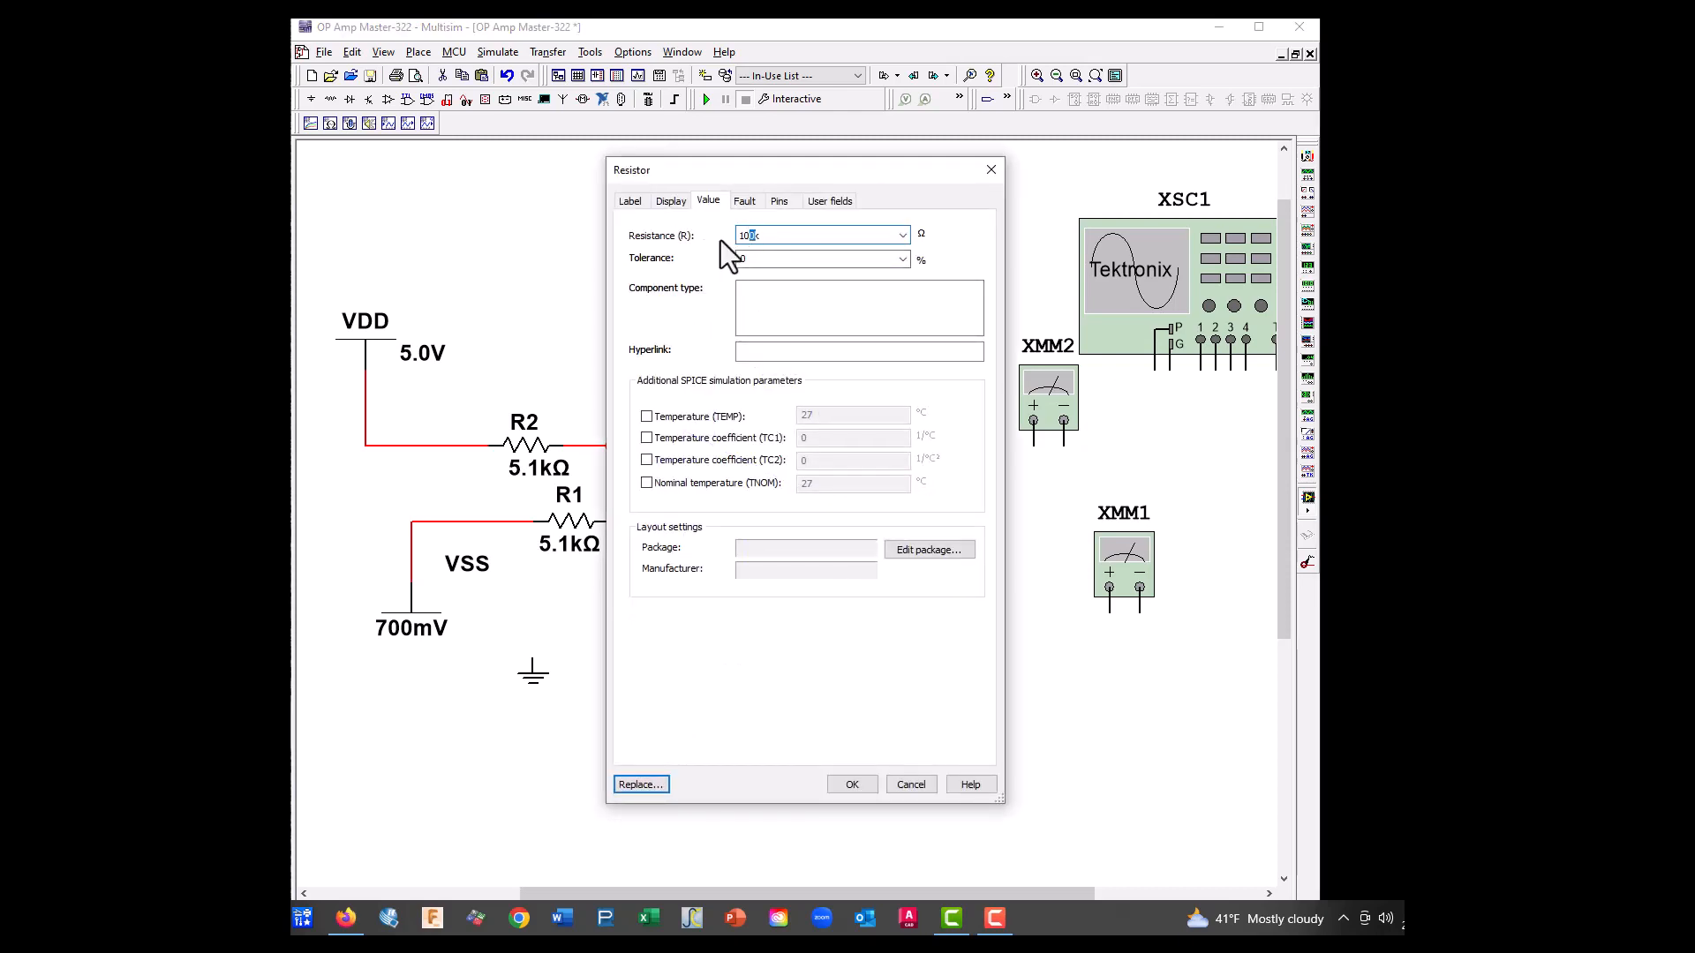
{"action": "key", "text": "BackSpace"}
{"action": "left_click", "coordinate": [851, 785]}
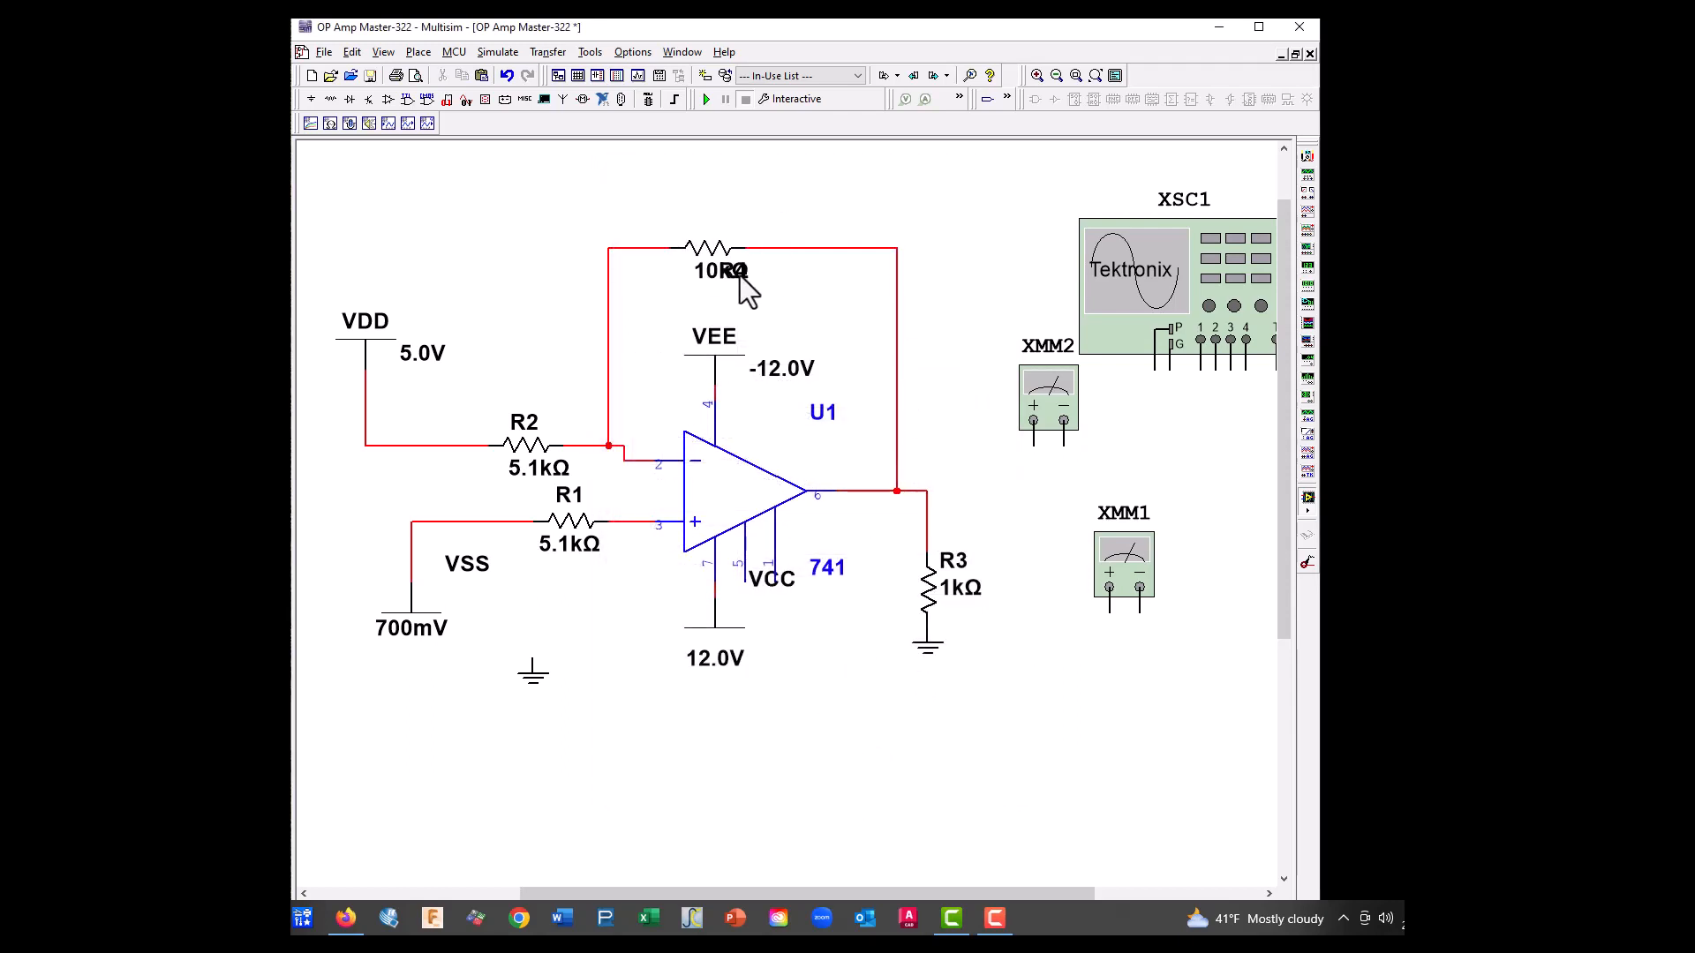
{"action": "left_click_drag", "start_coordinate": [716, 230], "coordinate": [717, 226]}
{"action": "left_click", "coordinate": [793, 304]}
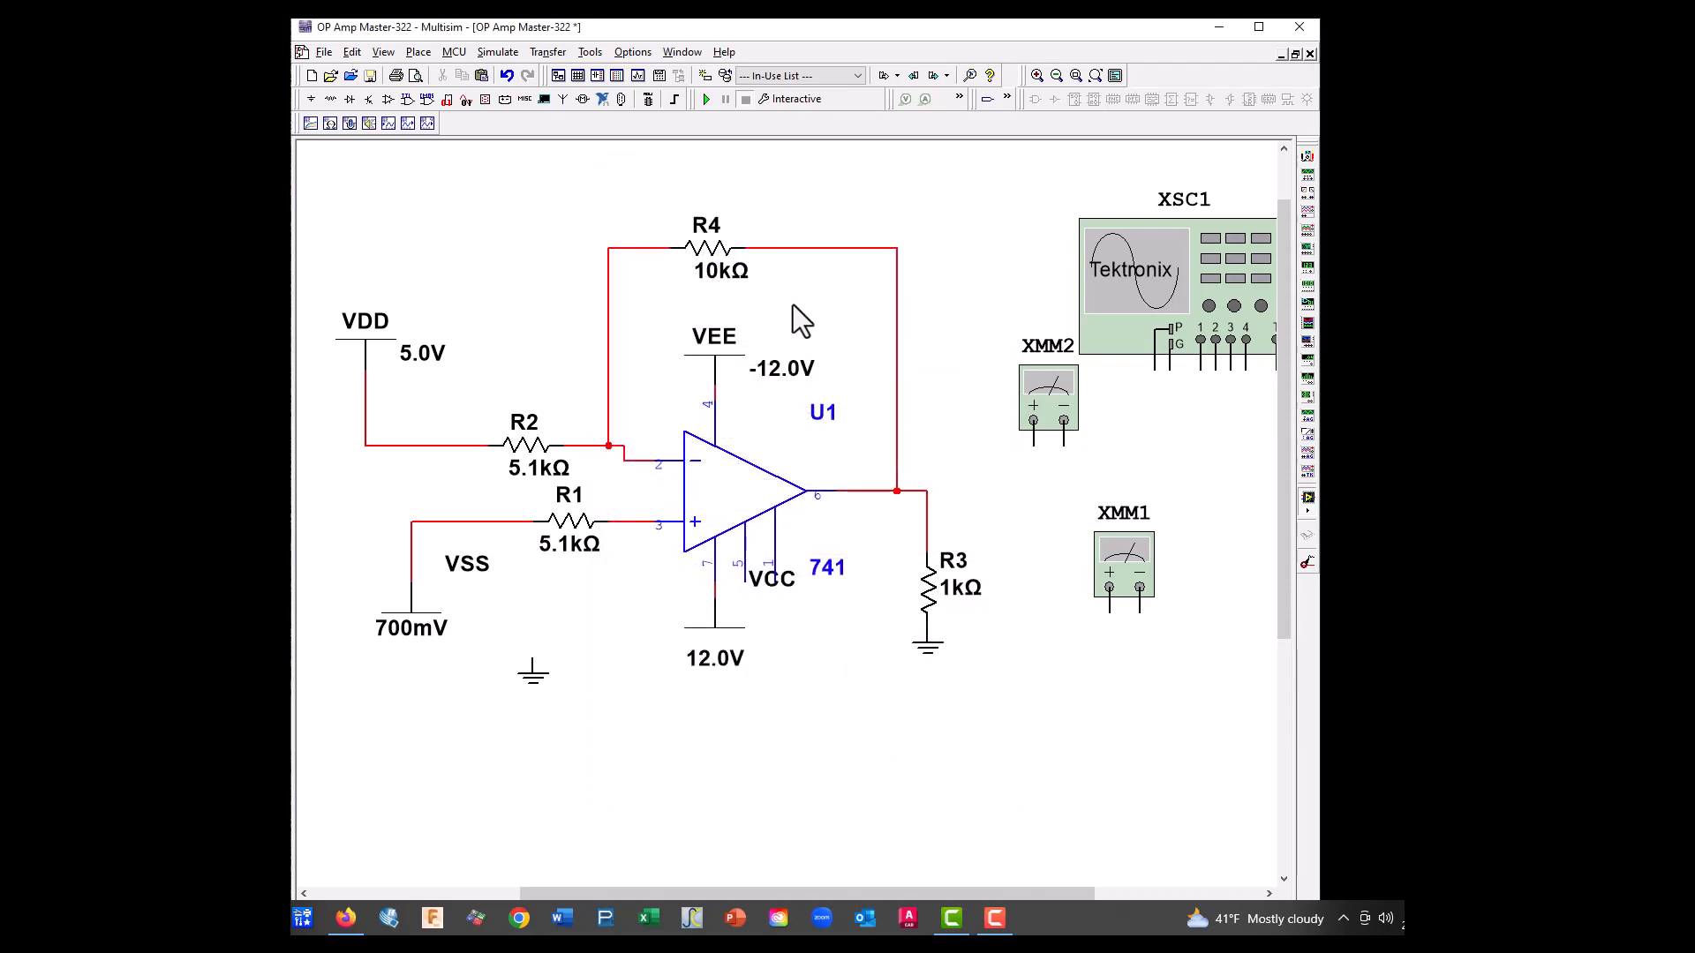
Paste a copy of R4 between the loose ground symbol and the 12.0V supply, and rotate it 90° clockwise
{"action": "right_click", "coordinate": [697, 265]}
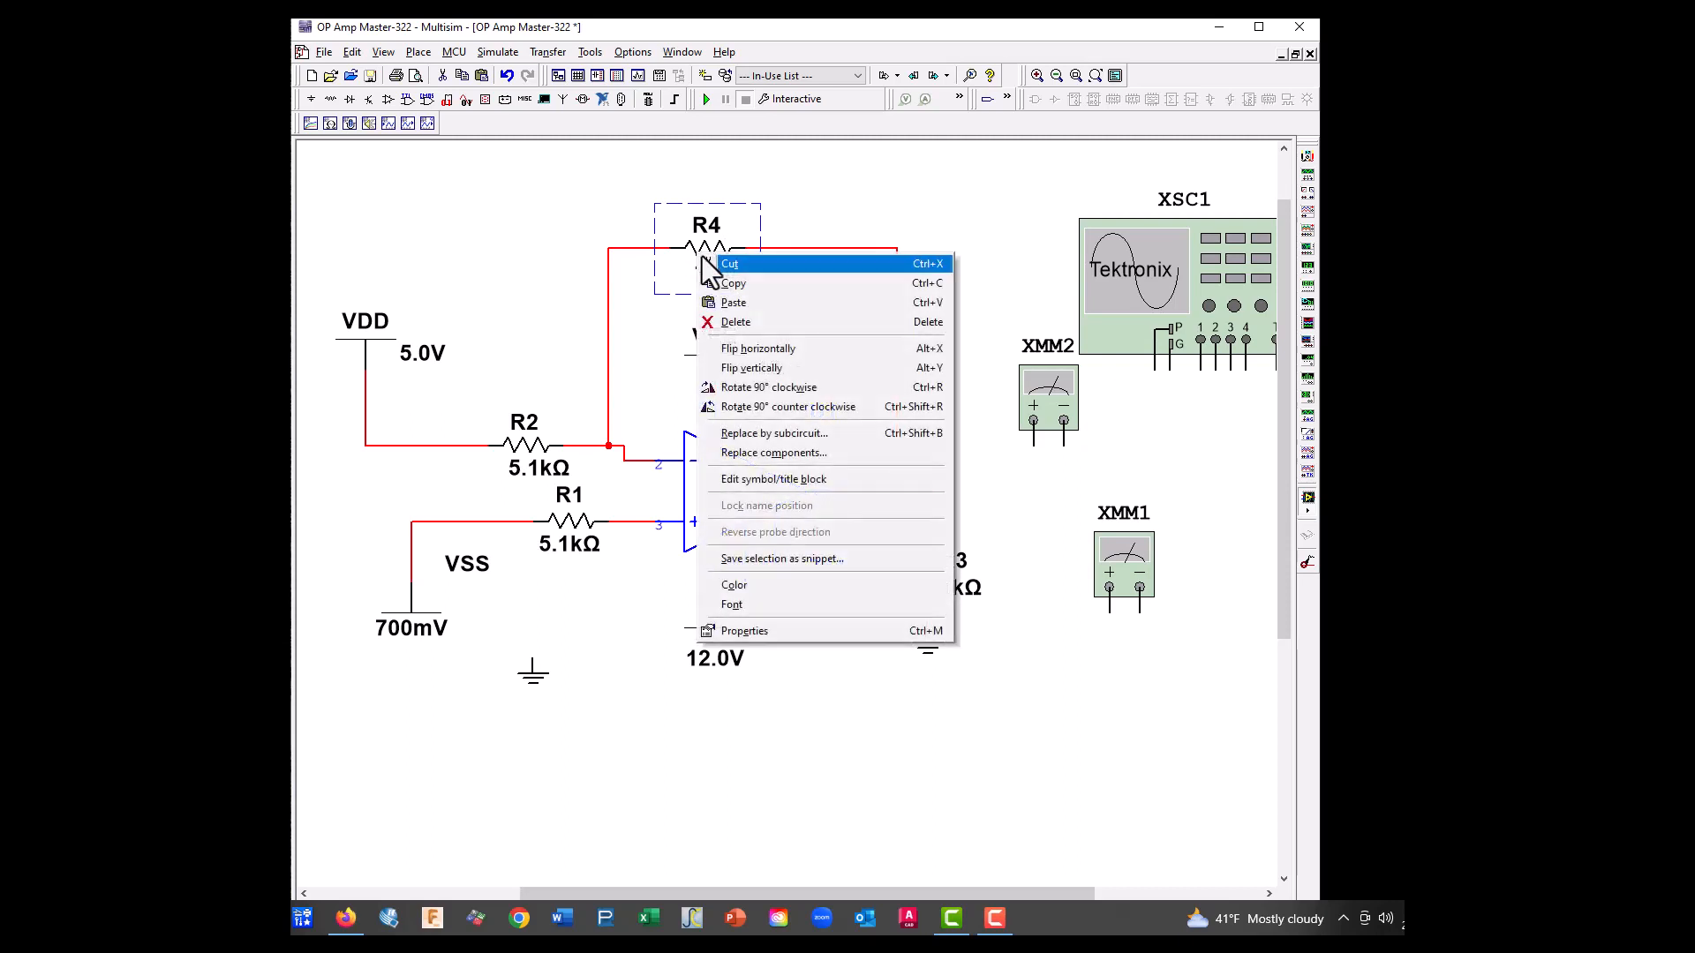
{"action": "key", "text": "Escape"}
{"action": "right_click", "coordinate": [696, 724]}
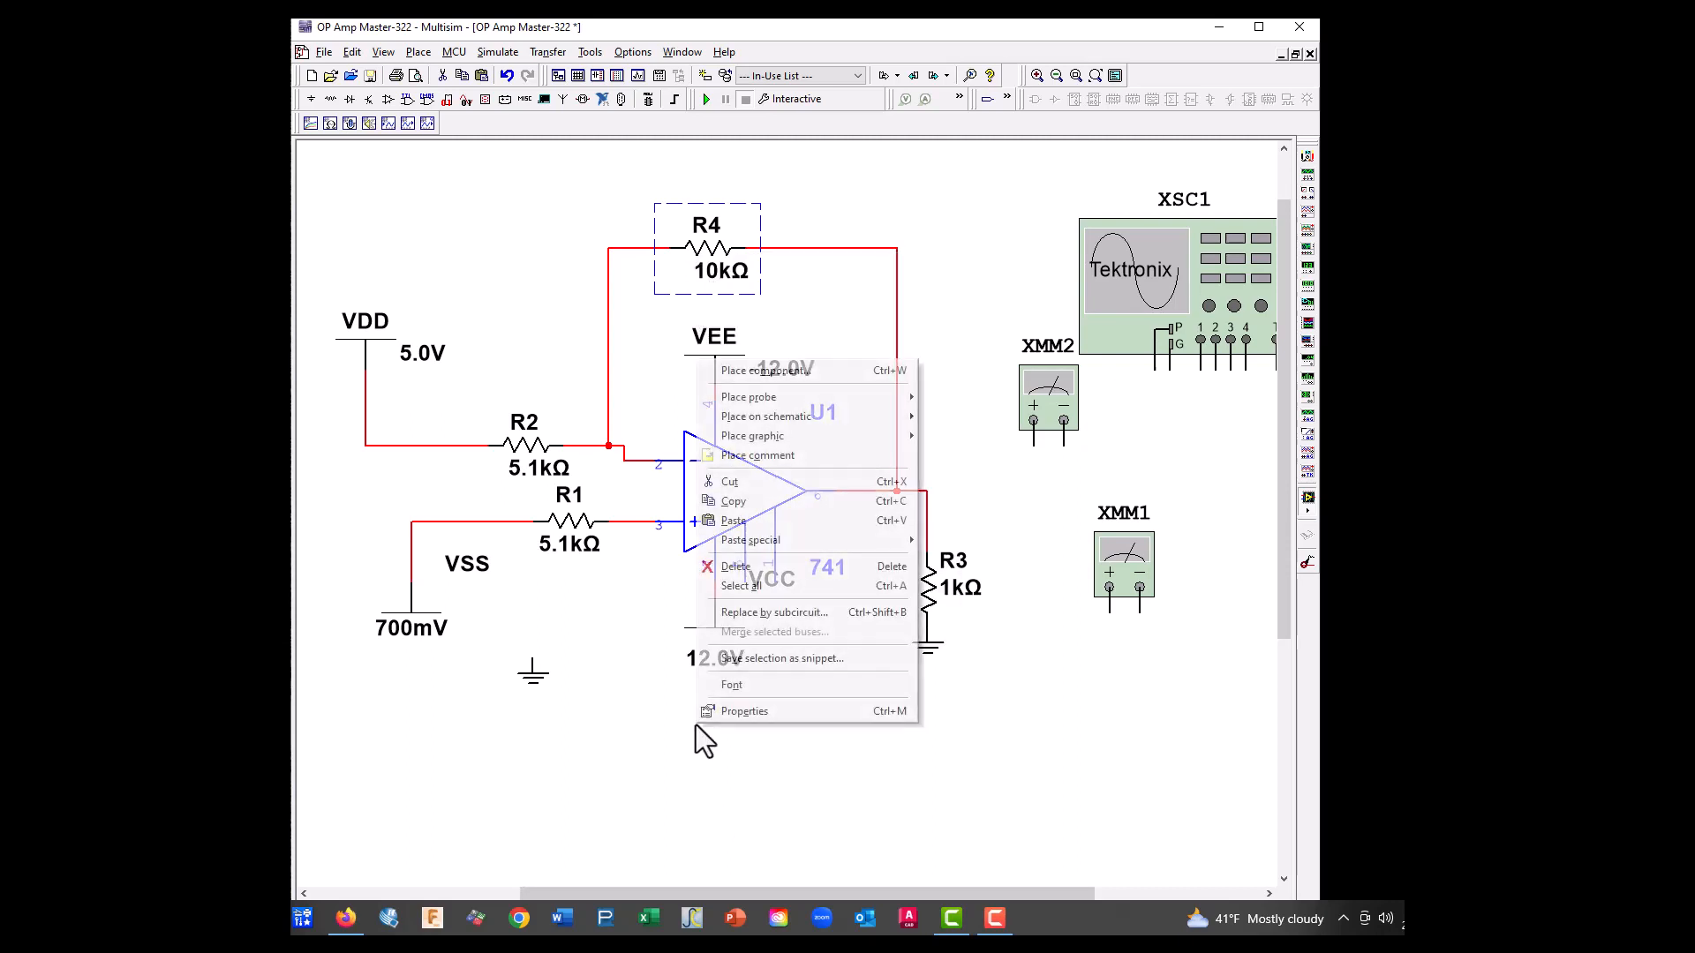
{"action": "left_click", "coordinate": [739, 521]}
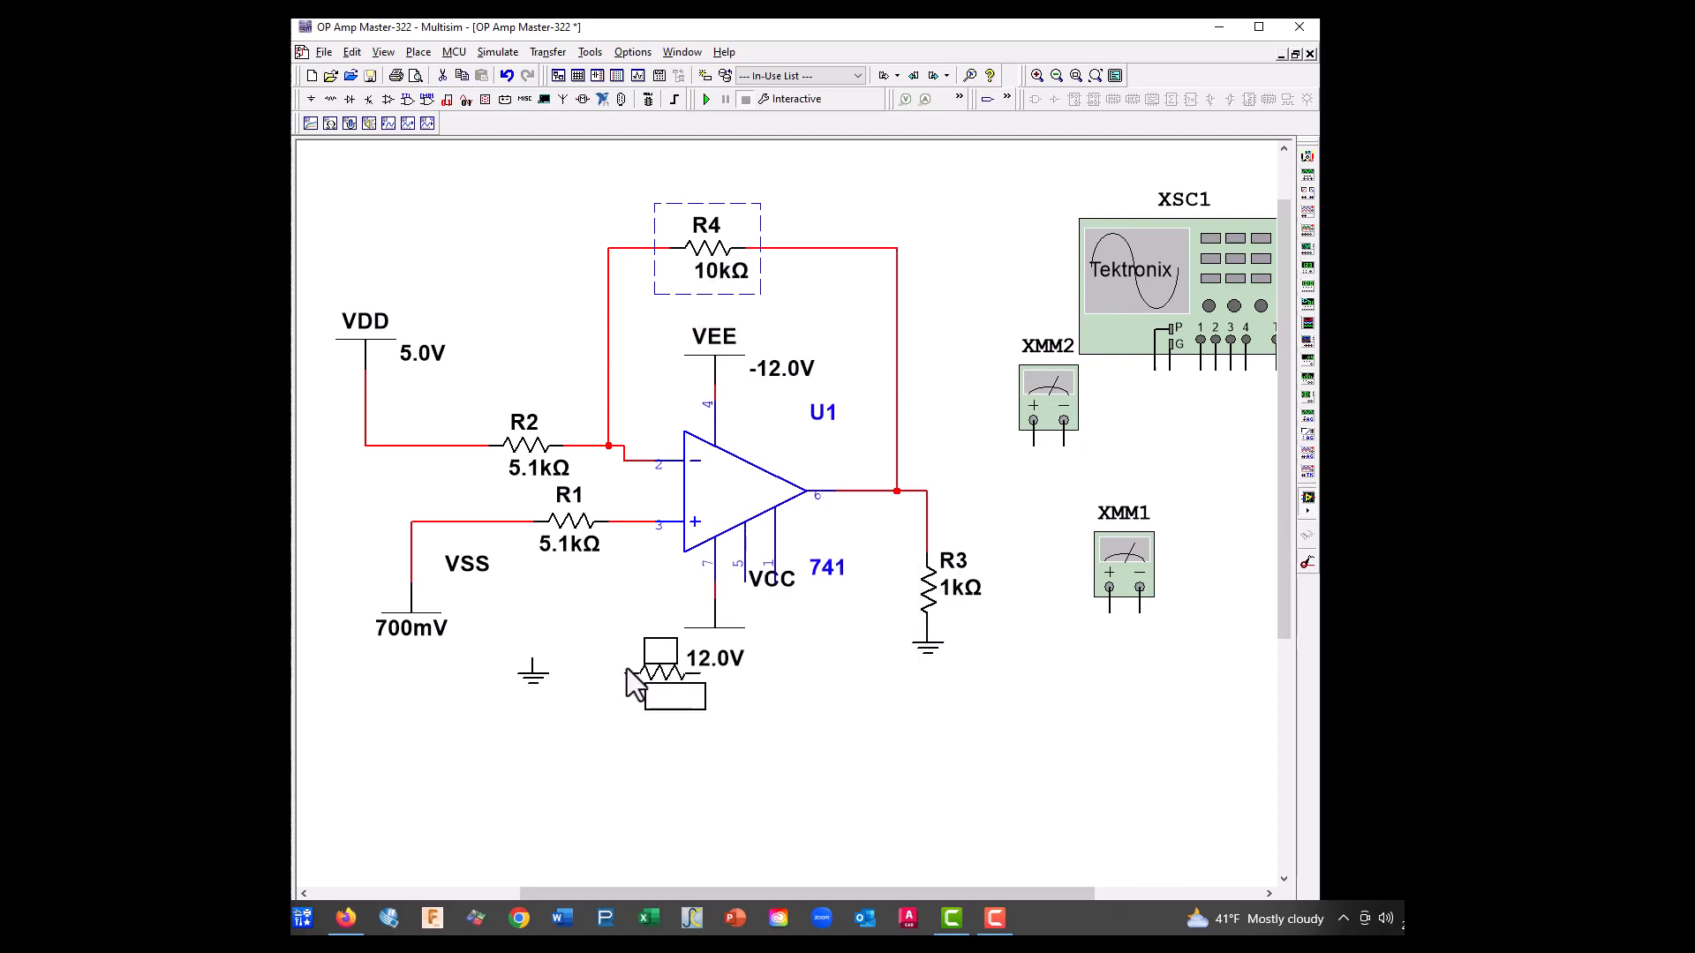
{"action": "left_click", "coordinate": [590, 668]}
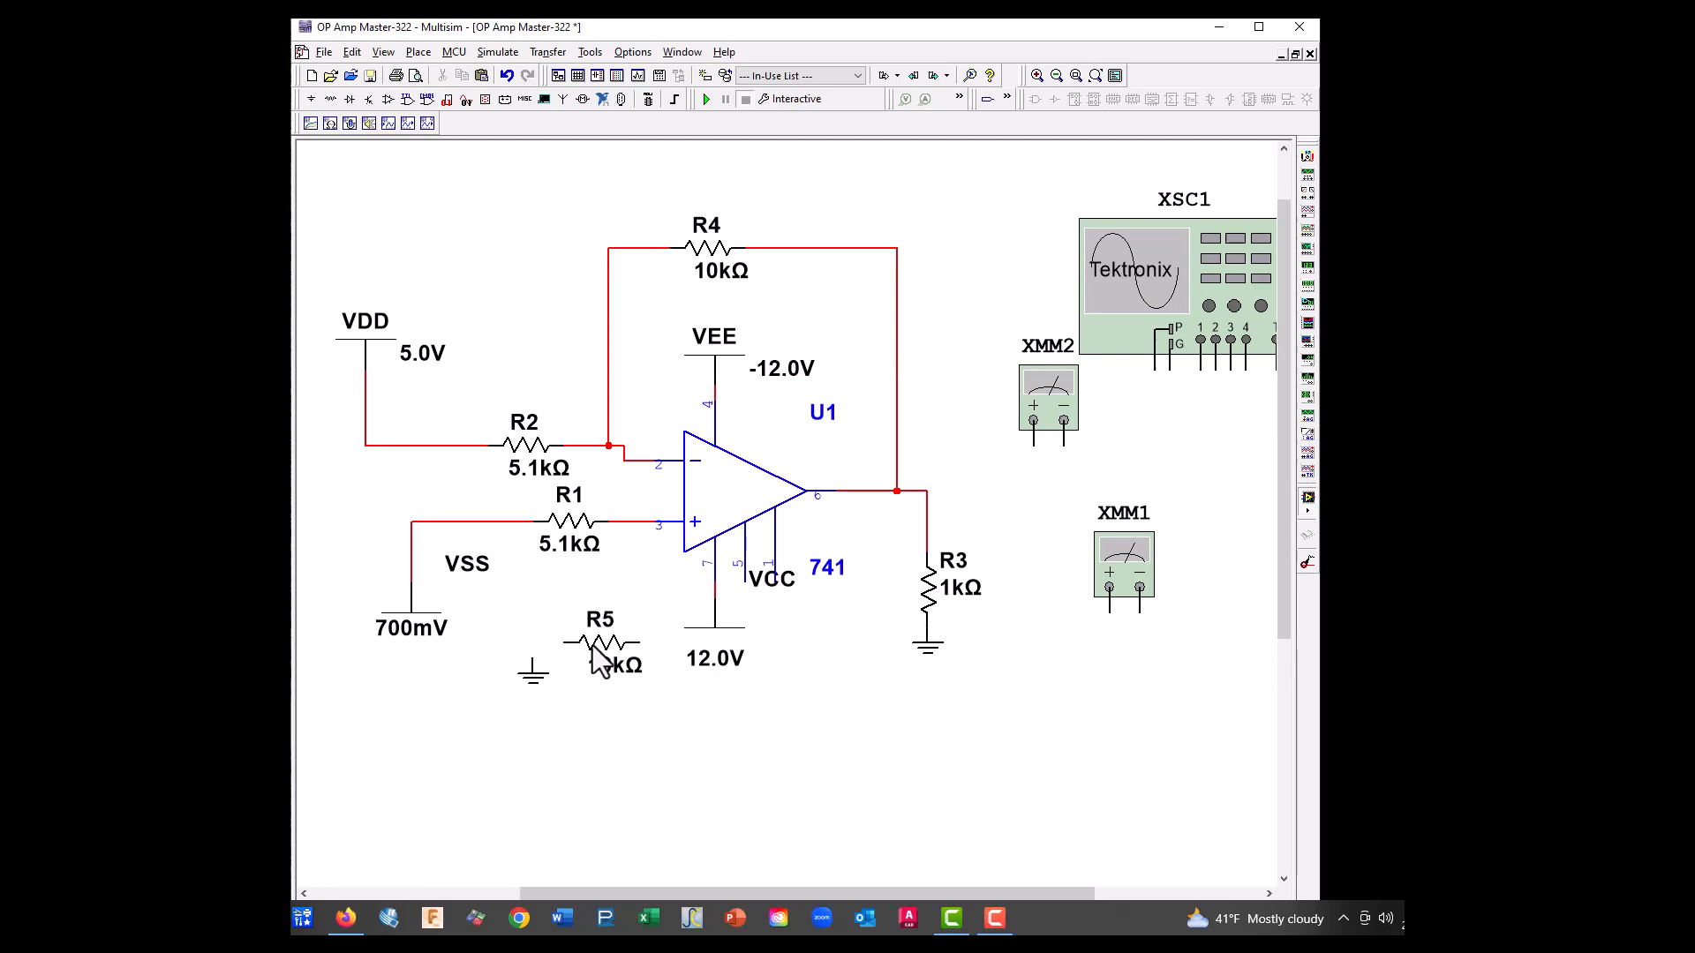
{"action": "right_click", "coordinate": [591, 644]}
{"action": "left_click", "coordinate": [658, 388]}
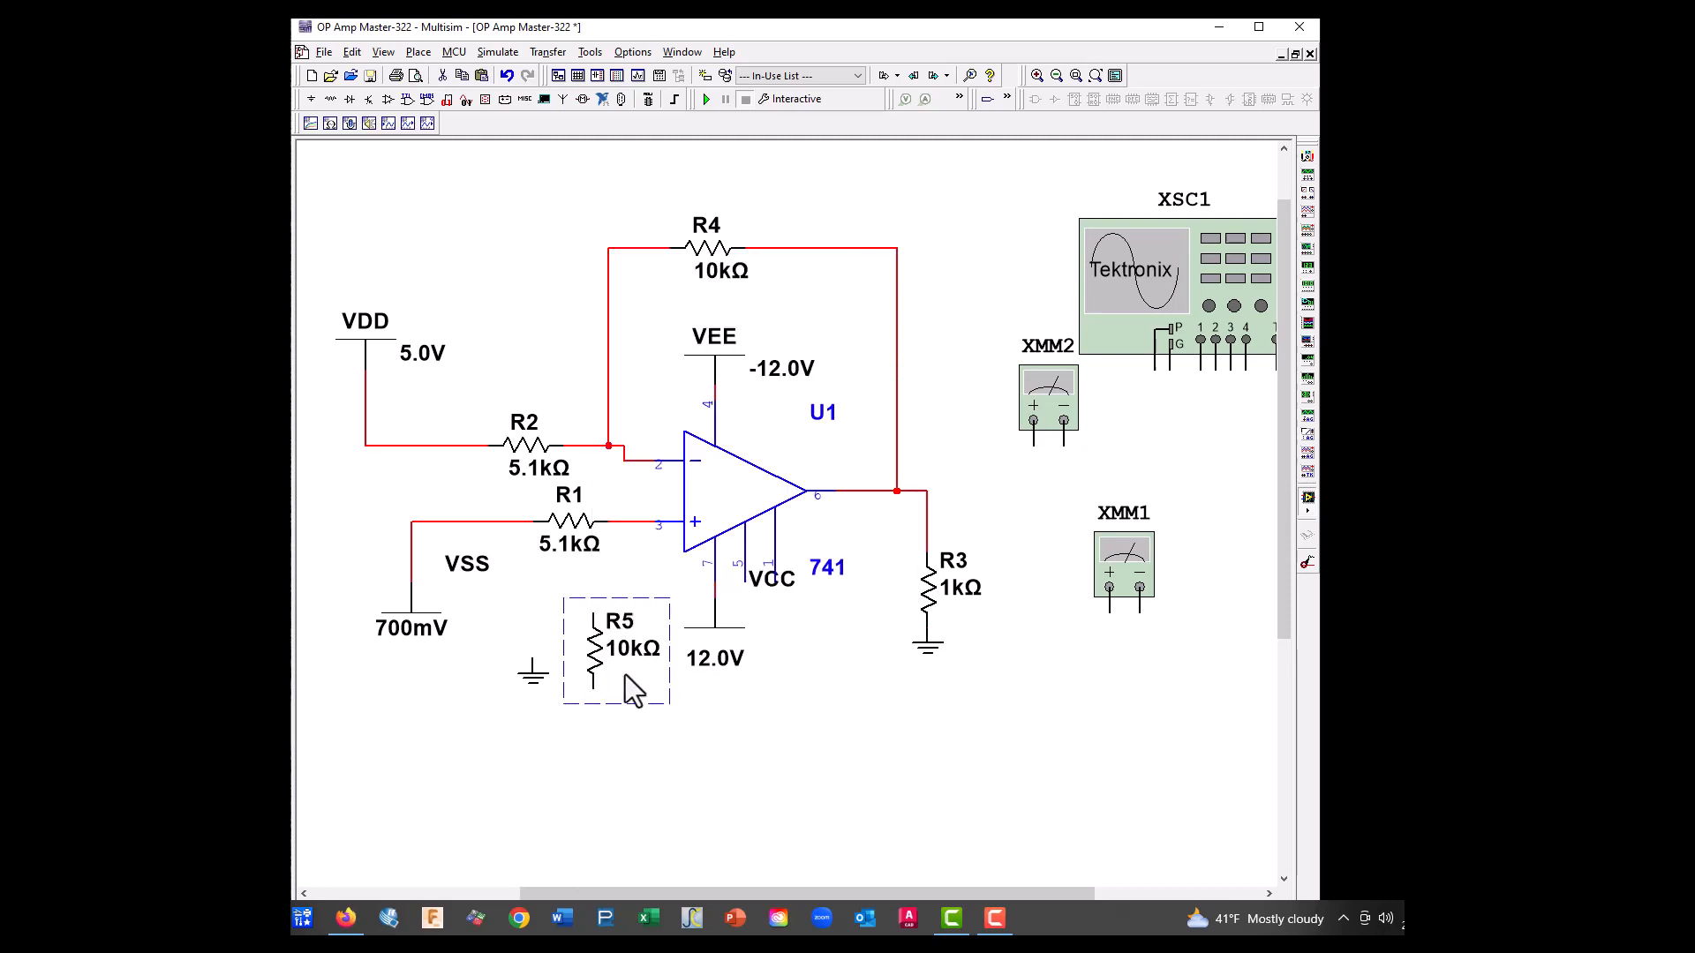
Shift R1 left along the non-inverting input line and wire R5's upper end to the line between R1 and pin 3
{"action": "left_click", "coordinate": [510, 521]}
{"action": "left_click_drag", "start_coordinate": [510, 521], "coordinate": [512, 523]}
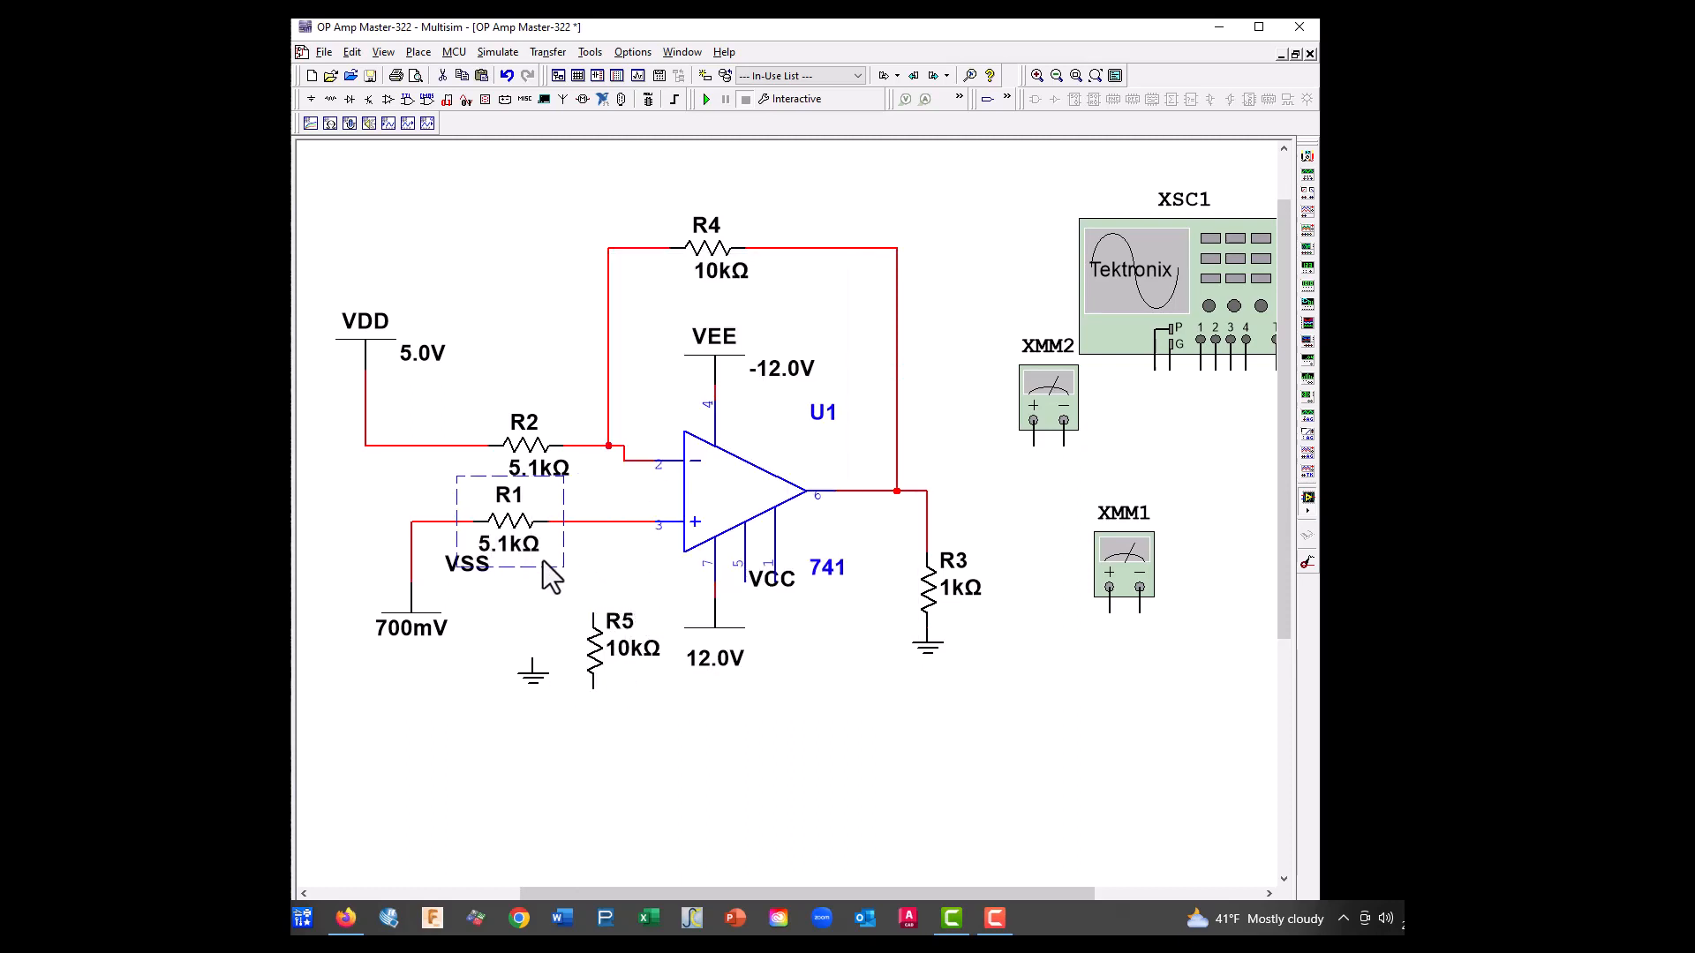
{"action": "left_click", "coordinate": [593, 616]}
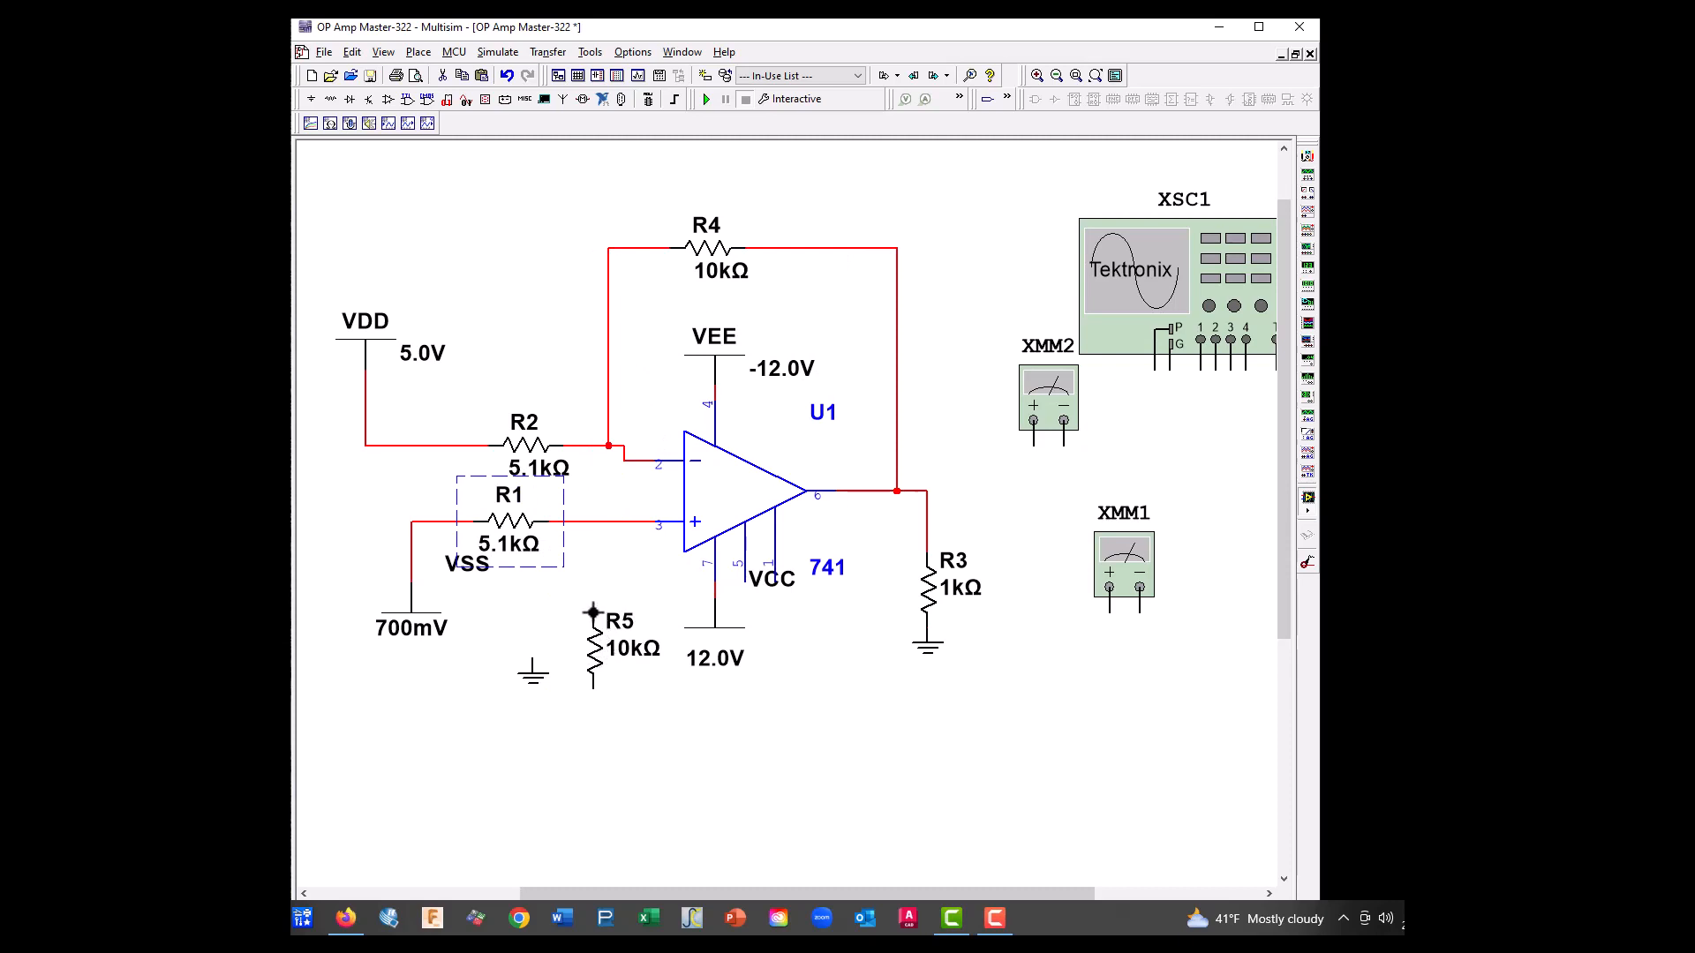
{"action": "left_click", "coordinate": [593, 522]}
Raise R5 closer to the input line and connect the loose ground symbol to its lower end
{"action": "left_click", "coordinate": [599, 618]}
{"action": "left_click_drag", "start_coordinate": [598, 621], "coordinate": [598, 605]}
{"action": "left_click", "coordinate": [502, 760]}
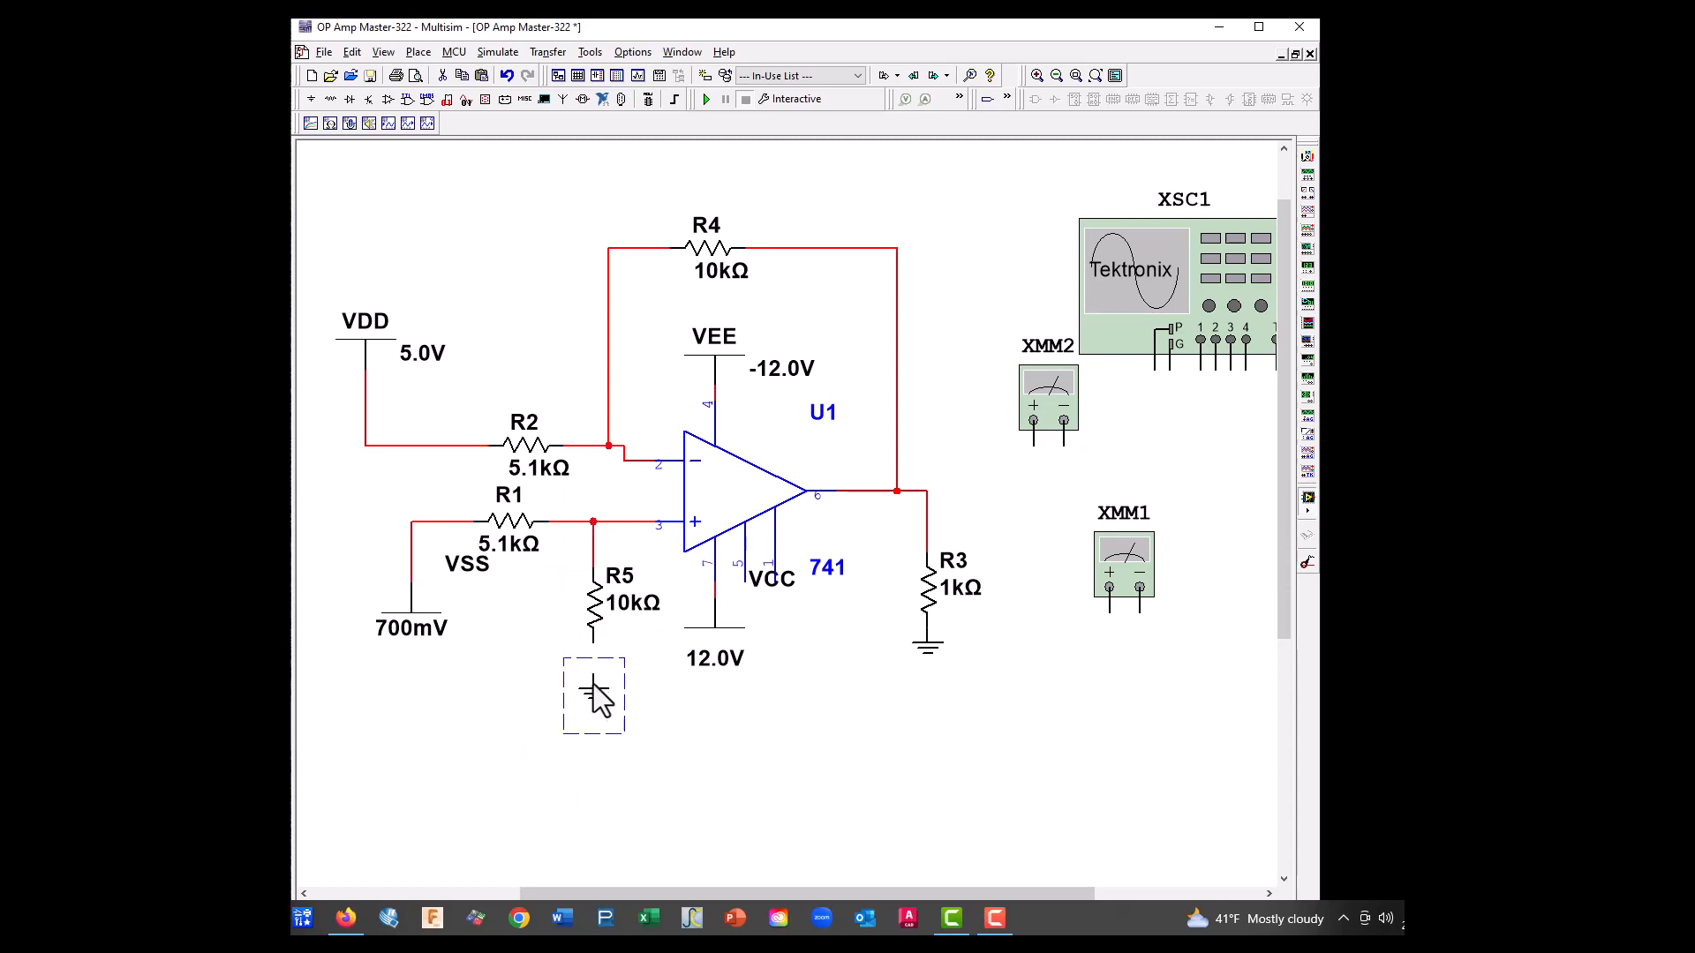
{"action": "left_click", "coordinate": [594, 690]}
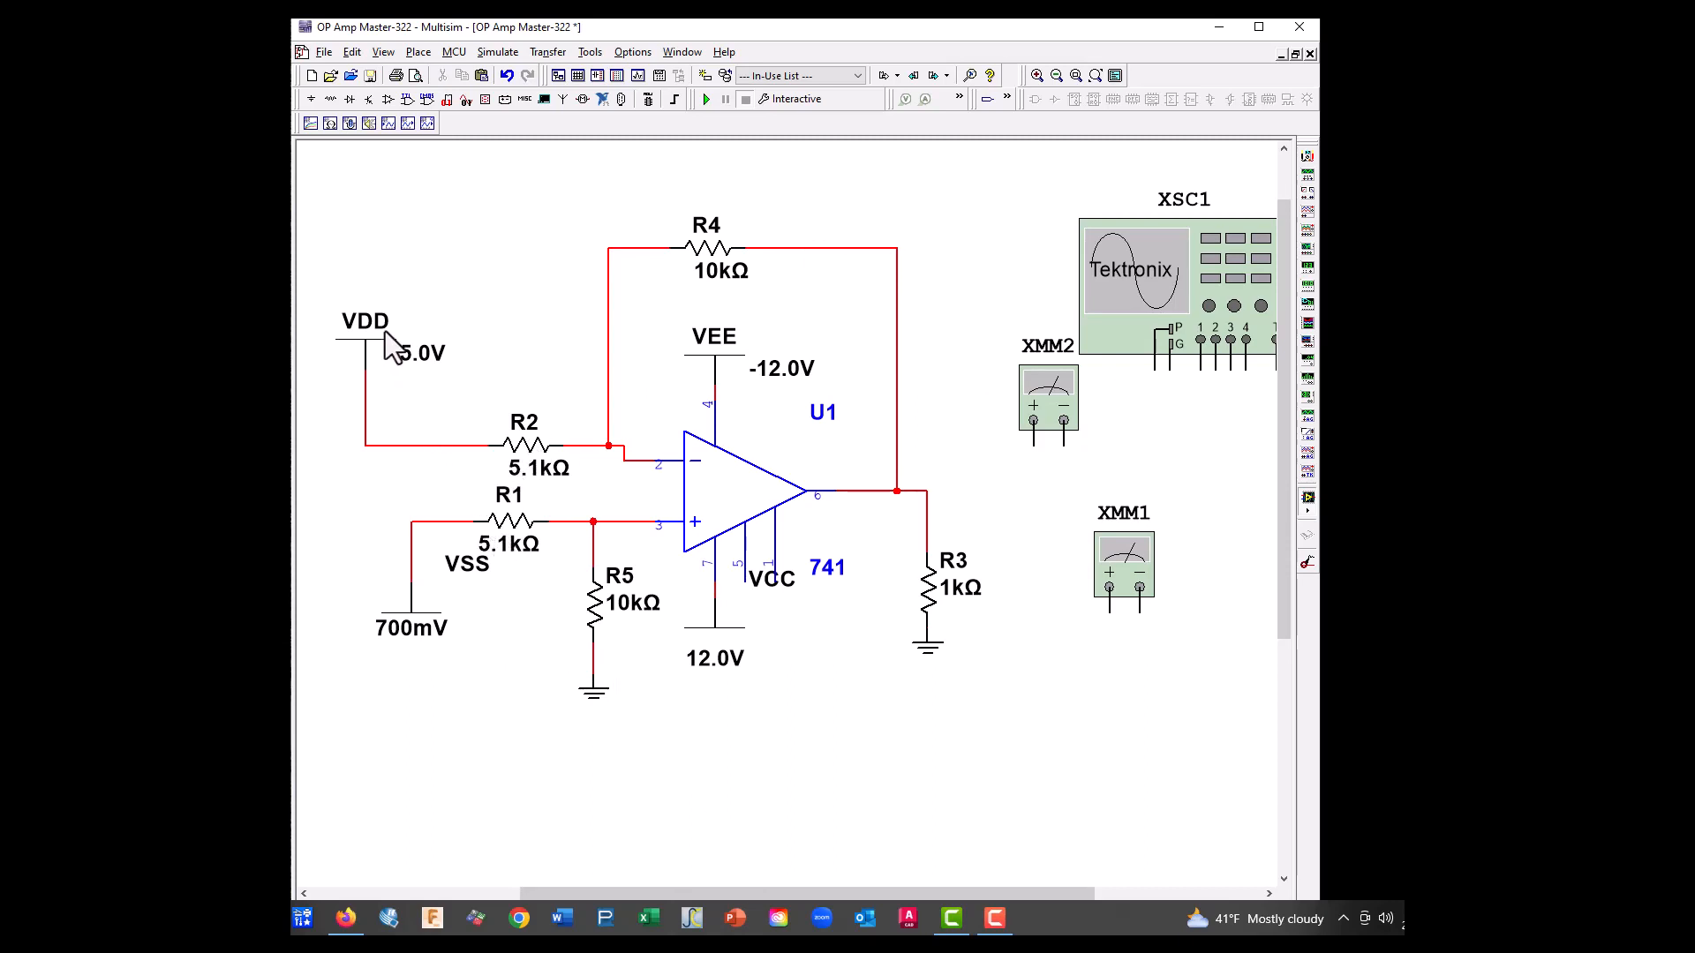
Set the VSS source voltage to 7.5 V
{"action": "double_click", "coordinate": [407, 630]}
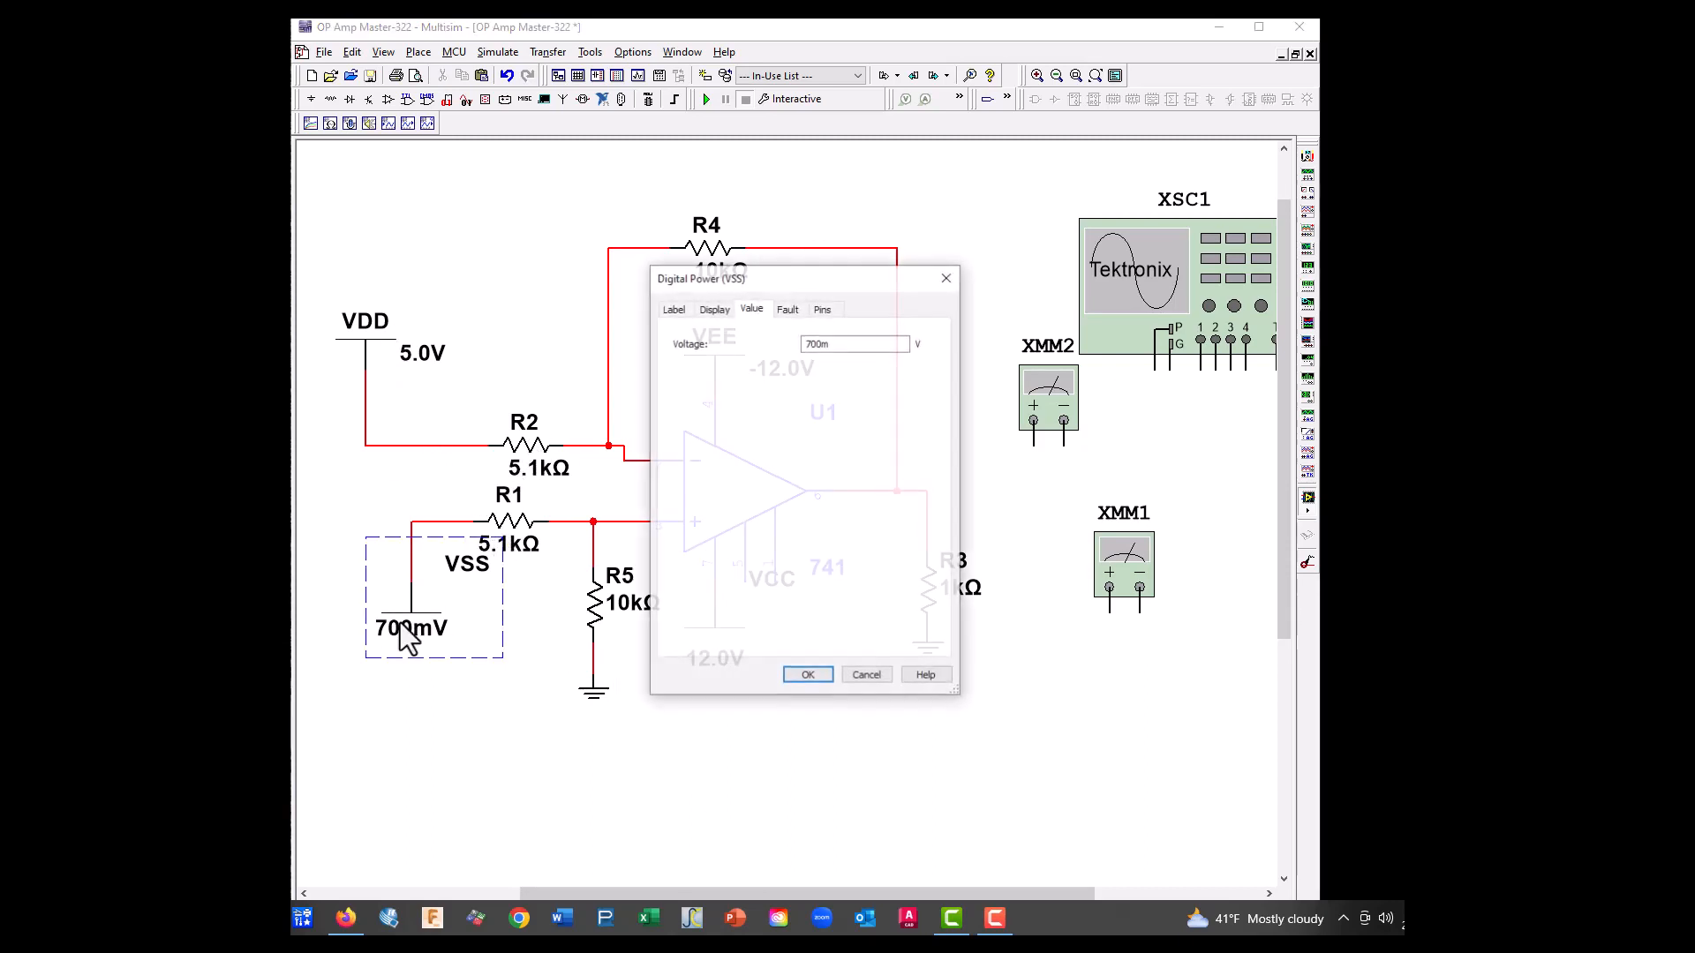
{"action": "double_click", "coordinate": [845, 344]}
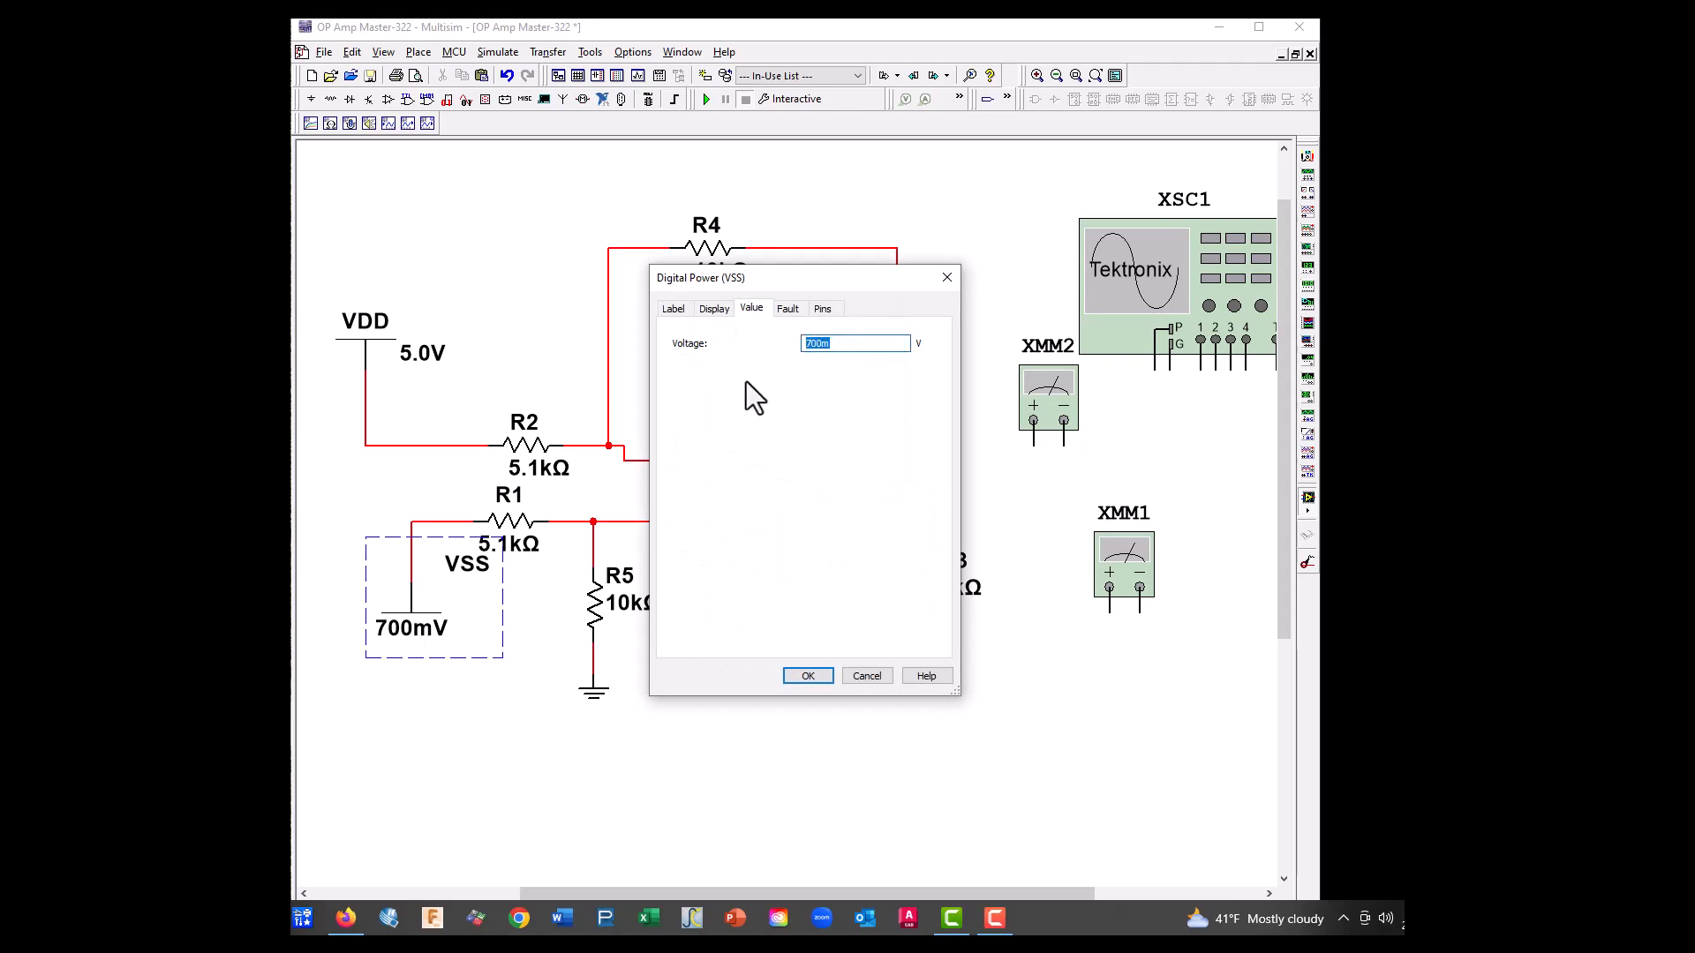
{"action": "type", "text": "7.5"}
{"action": "left_click", "coordinate": [809, 677]}
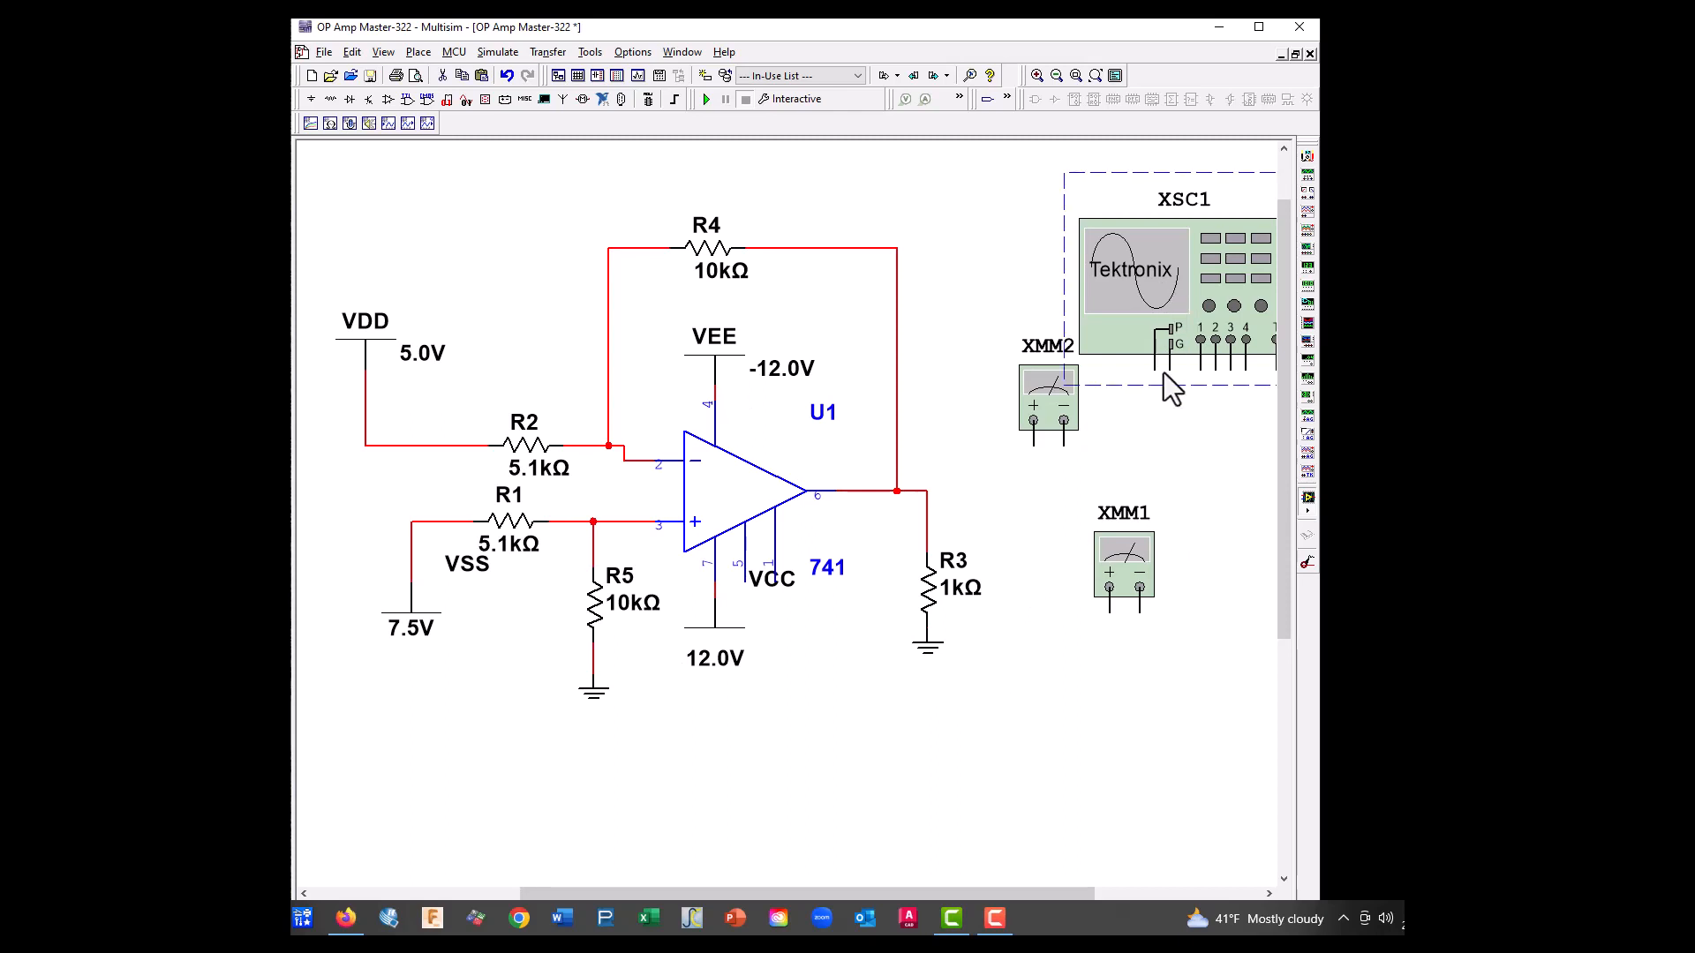
Delete the oscilloscope and multimeter XMM1, and wire XMM2's positive terminal to the output line above R3
{"action": "key", "text": "Delete"}
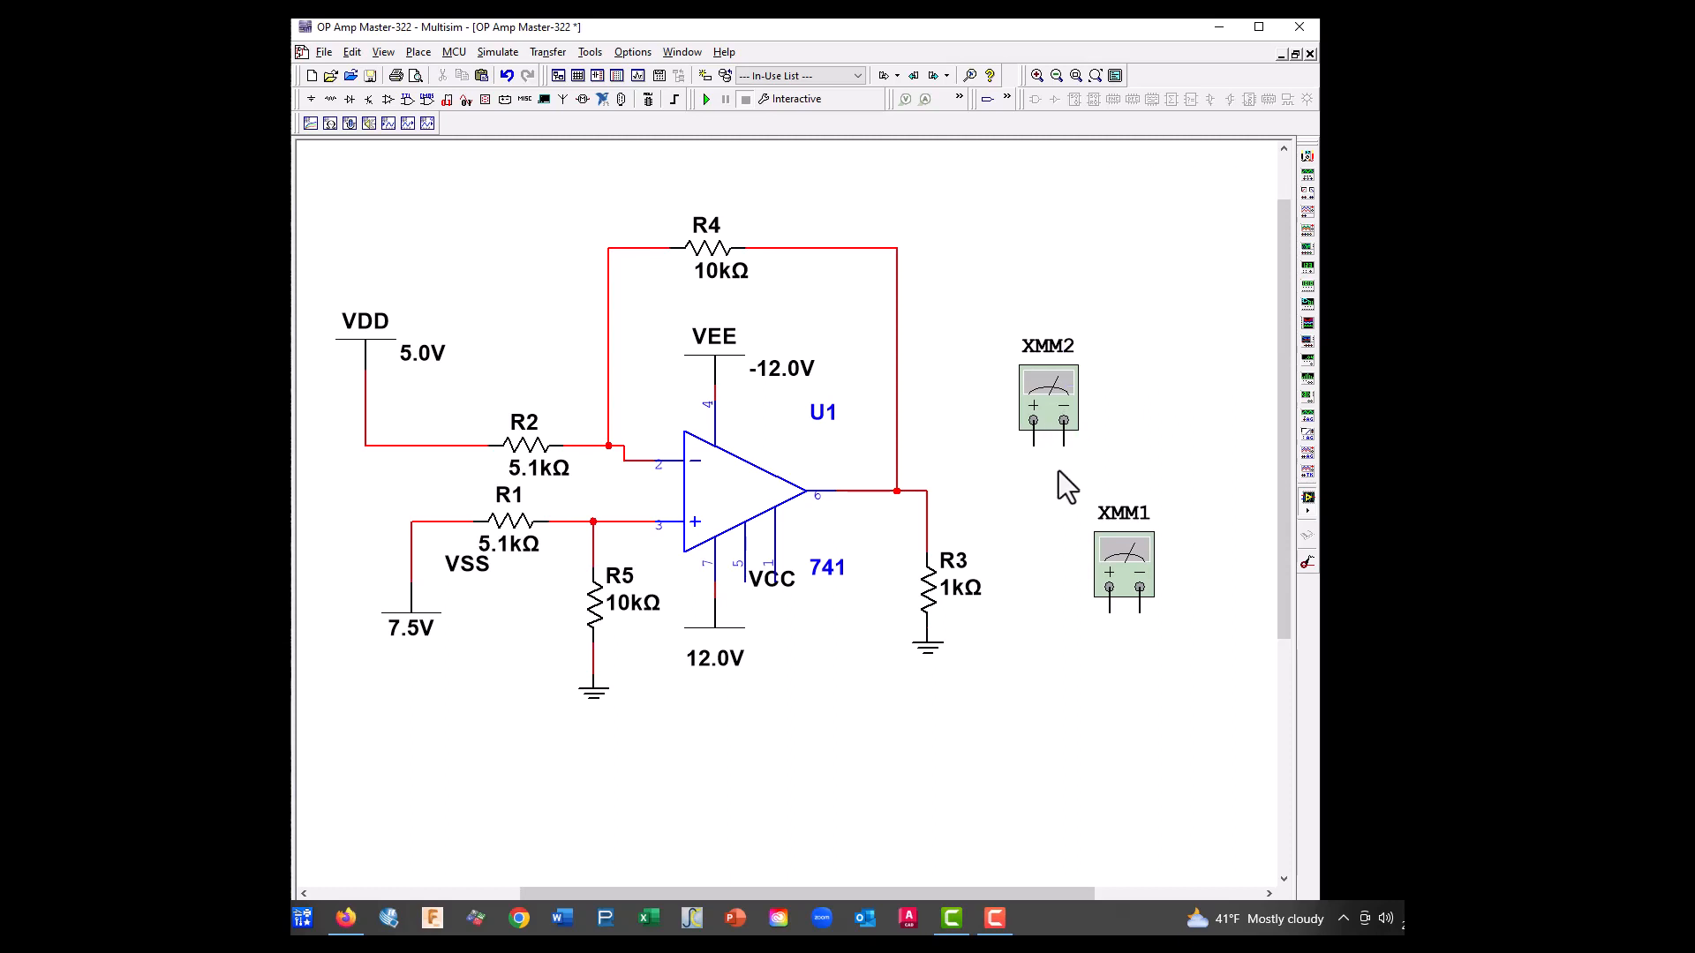
{"action": "left_click", "coordinate": [1033, 445]}
{"action": "left_click", "coordinate": [927, 506]}
{"action": "left_click_drag", "start_coordinate": [1128, 551], "coordinate": [1174, 702]}
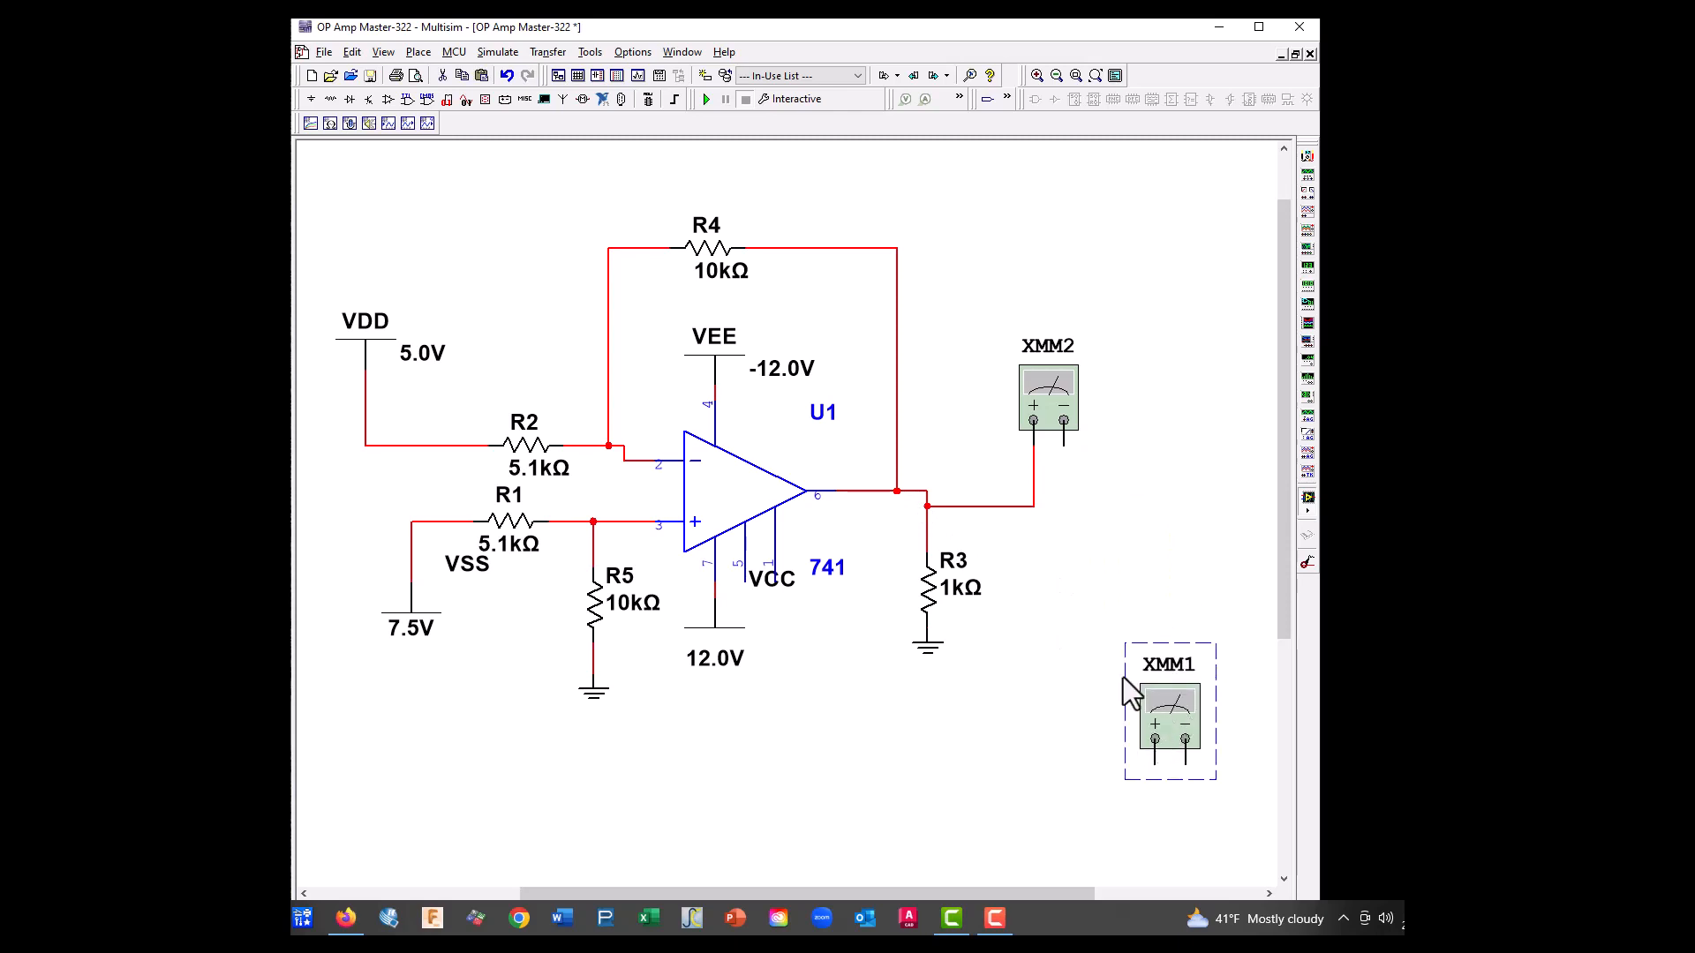
{"action": "key", "text": "Delete"}
Copy the ground symbol under R3, paste it below XMM2, and wire it to XMM2's negative terminal
{"action": "left_click", "coordinate": [945, 655]}
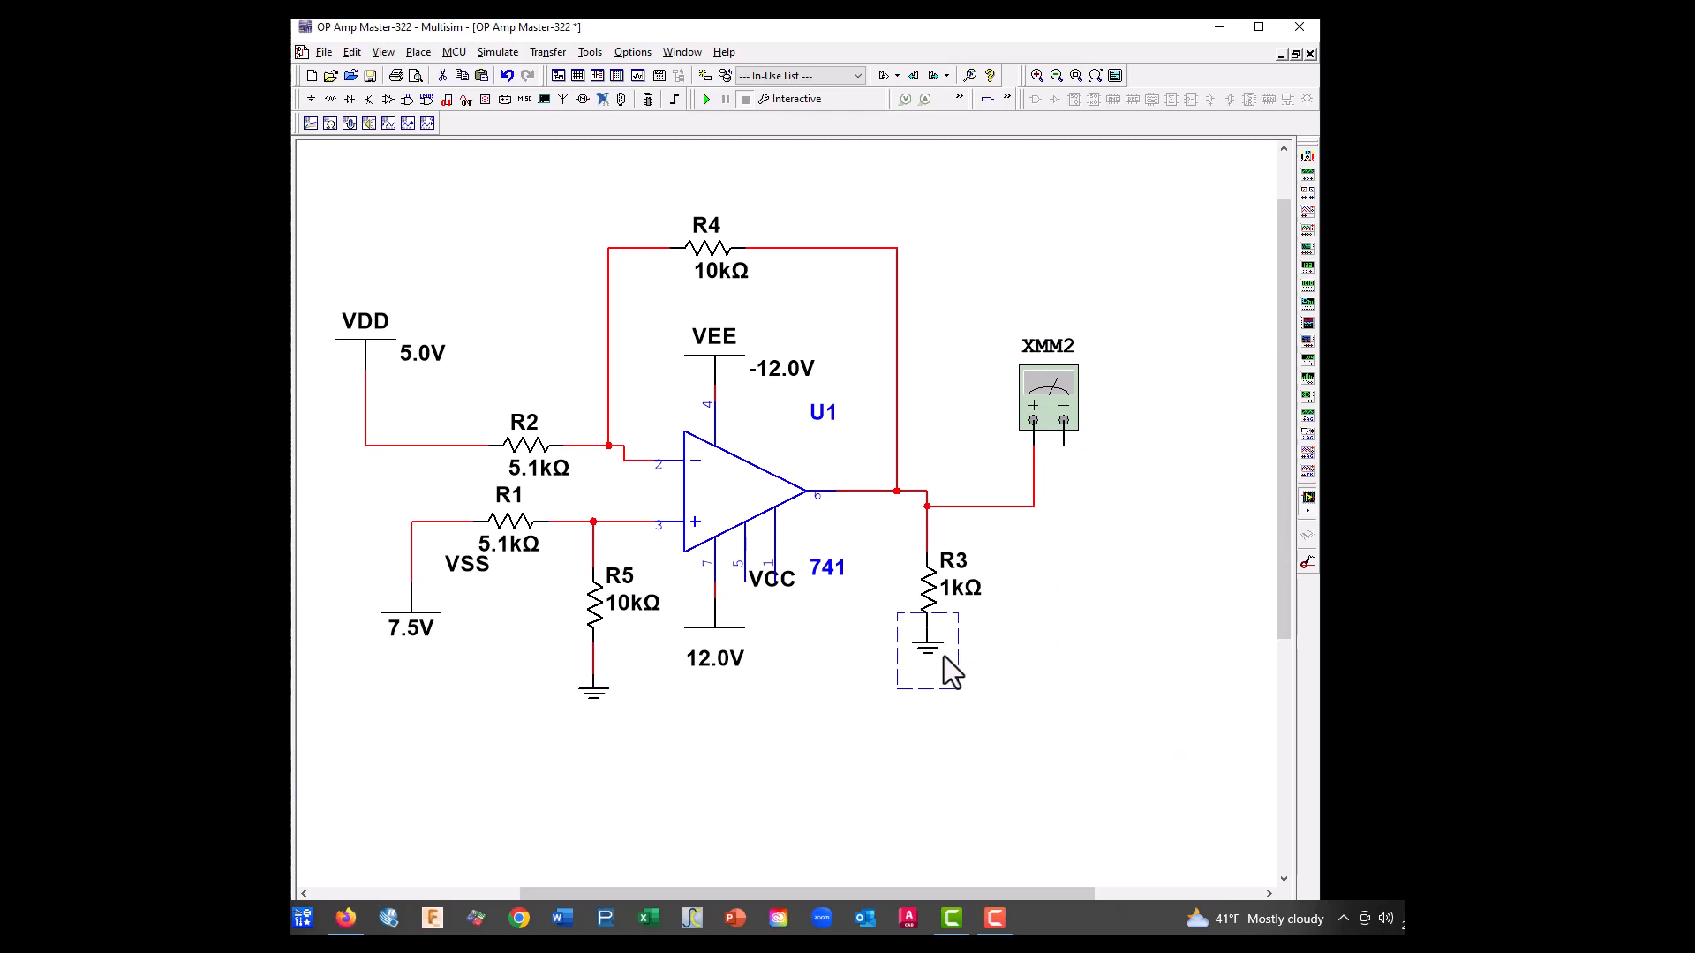
{"action": "right_click", "coordinate": [945, 655]}
{"action": "left_click", "coordinate": [982, 297]}
{"action": "right_click", "coordinate": [1074, 484]}
{"action": "left_click", "coordinate": [1112, 645]}
{"action": "left_click", "coordinate": [1068, 474]}
{"action": "left_click", "coordinate": [1066, 447]}
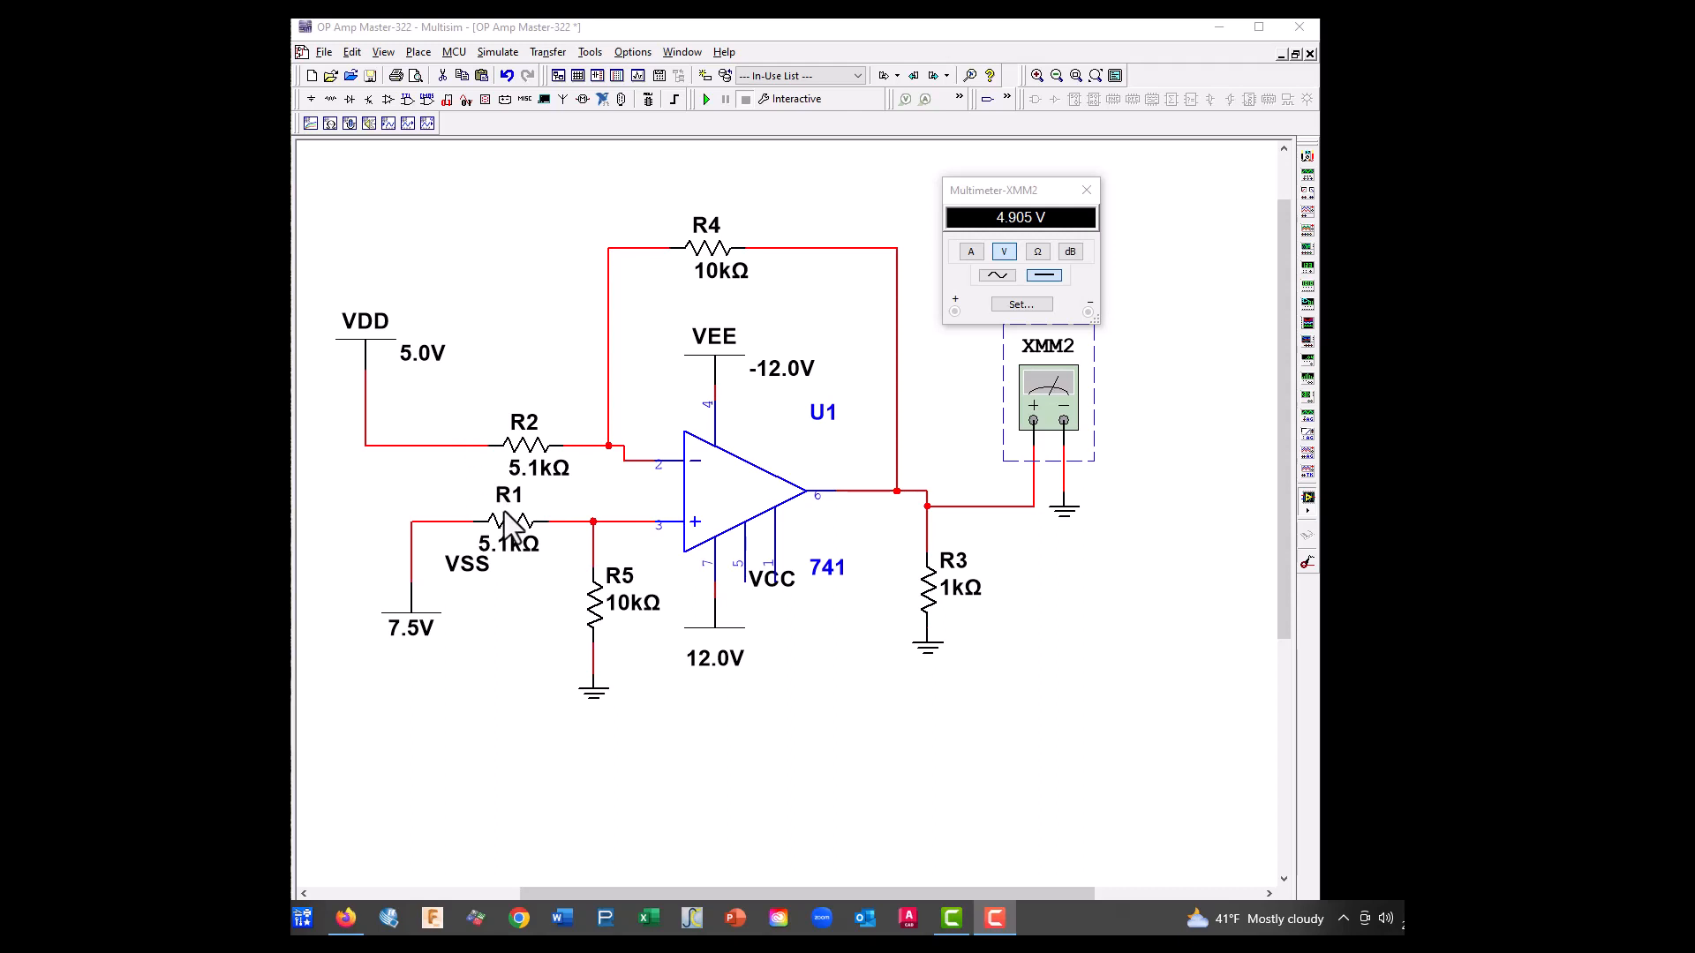
Delete the wires joining op-amp pin 3, R1 and the upper end of R5
{"action": "left_click", "coordinate": [624, 523]}
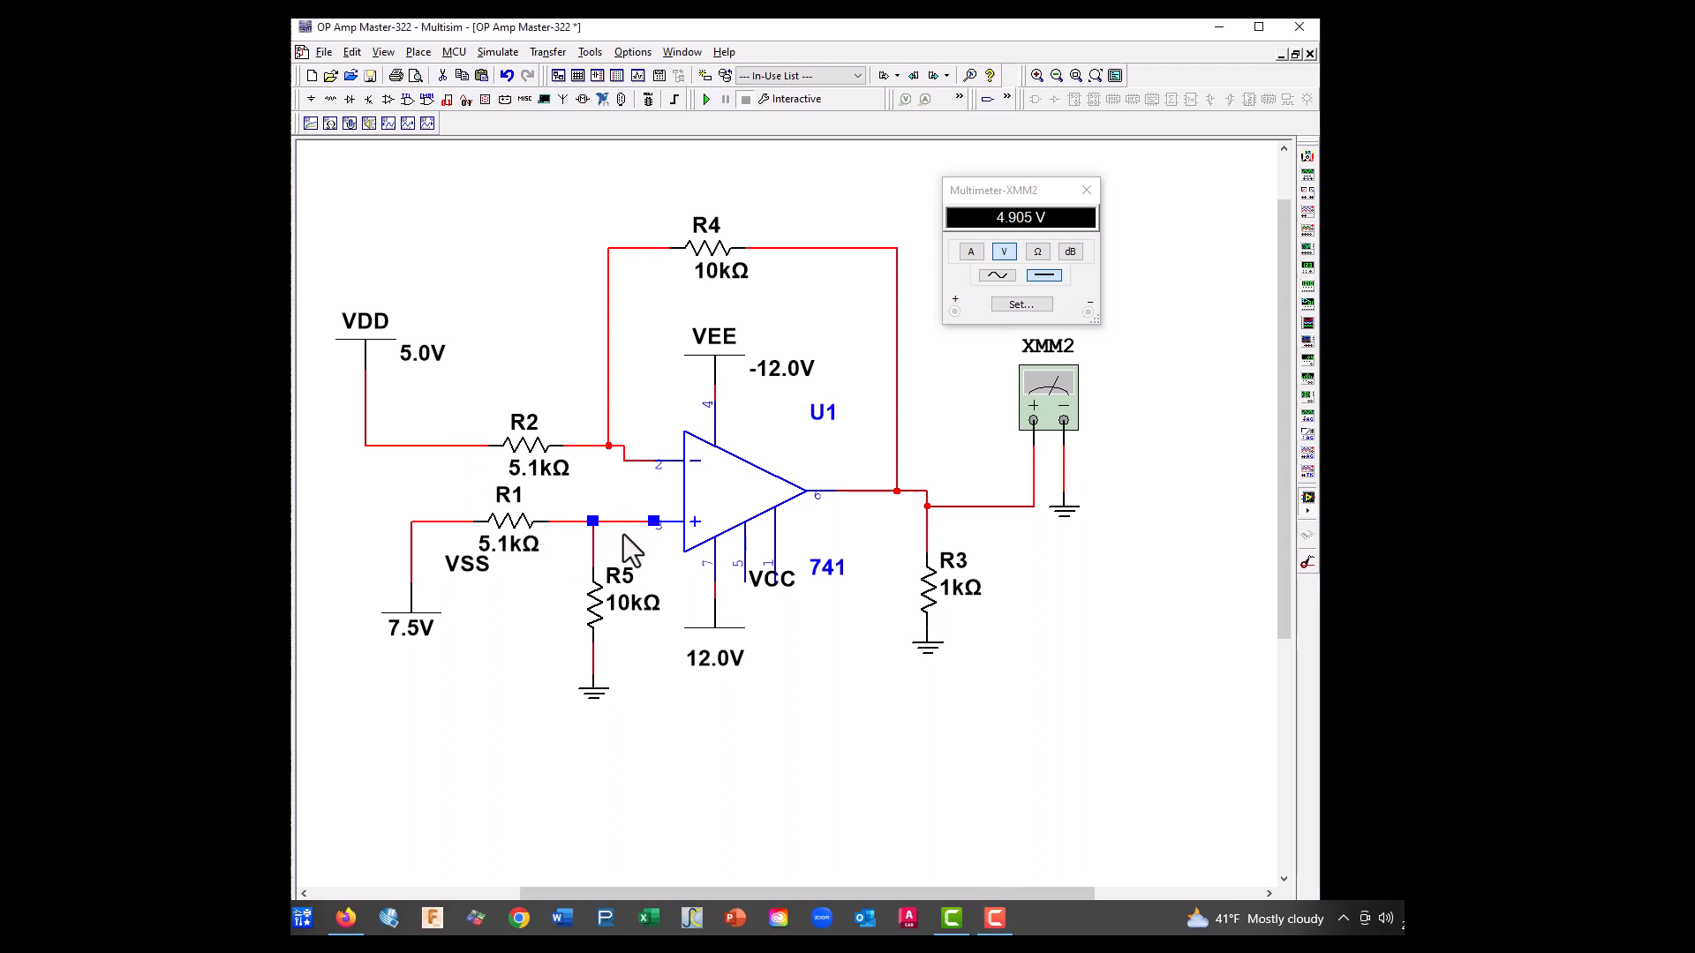
{"action": "key", "text": "Delete"}
{"action": "left_click", "coordinate": [593, 552]}
{"action": "key", "text": "Delete"}
Move VSS and R1 together lower beside R5, and place R2 nearer VDD in line with the inverting input wire
{"action": "left_click_drag", "start_coordinate": [368, 477], "coordinate": [556, 670]}
{"action": "left_click_drag", "start_coordinate": [517, 533], "coordinate": [455, 593]}
{"action": "left_click", "coordinate": [499, 668]}
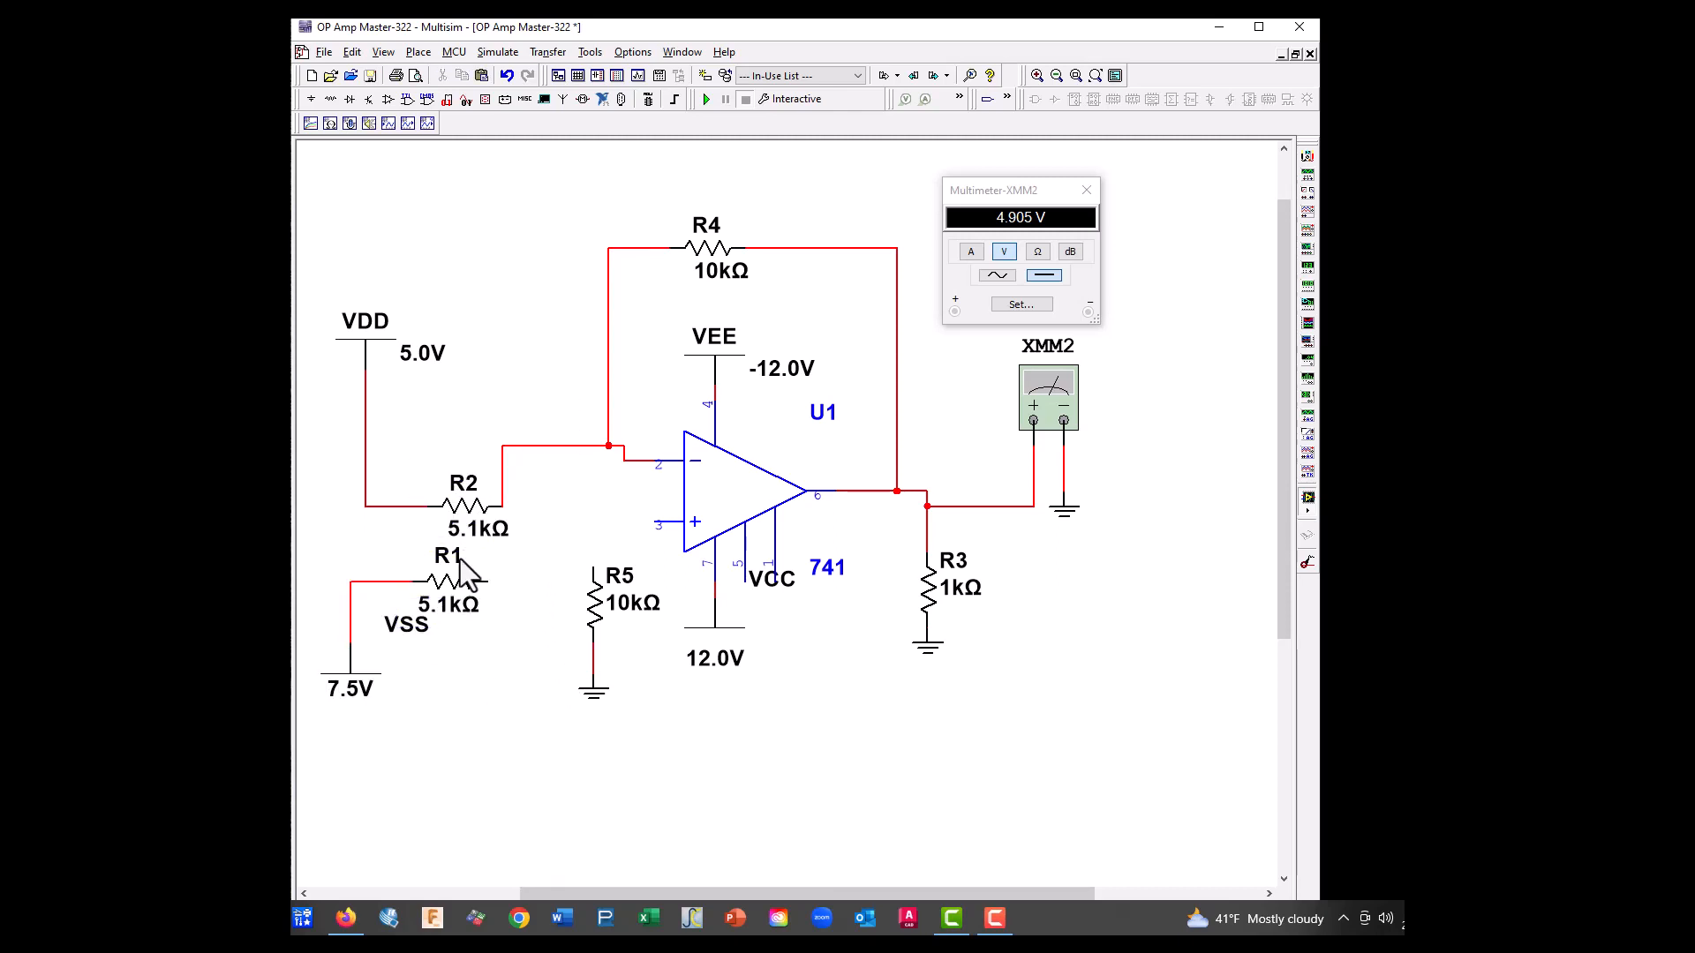
{"action": "left_click", "coordinate": [465, 496]}
{"action": "left_click_drag", "start_coordinate": [426, 455], "coordinate": [428, 443]}
{"action": "left_click", "coordinate": [531, 522]}
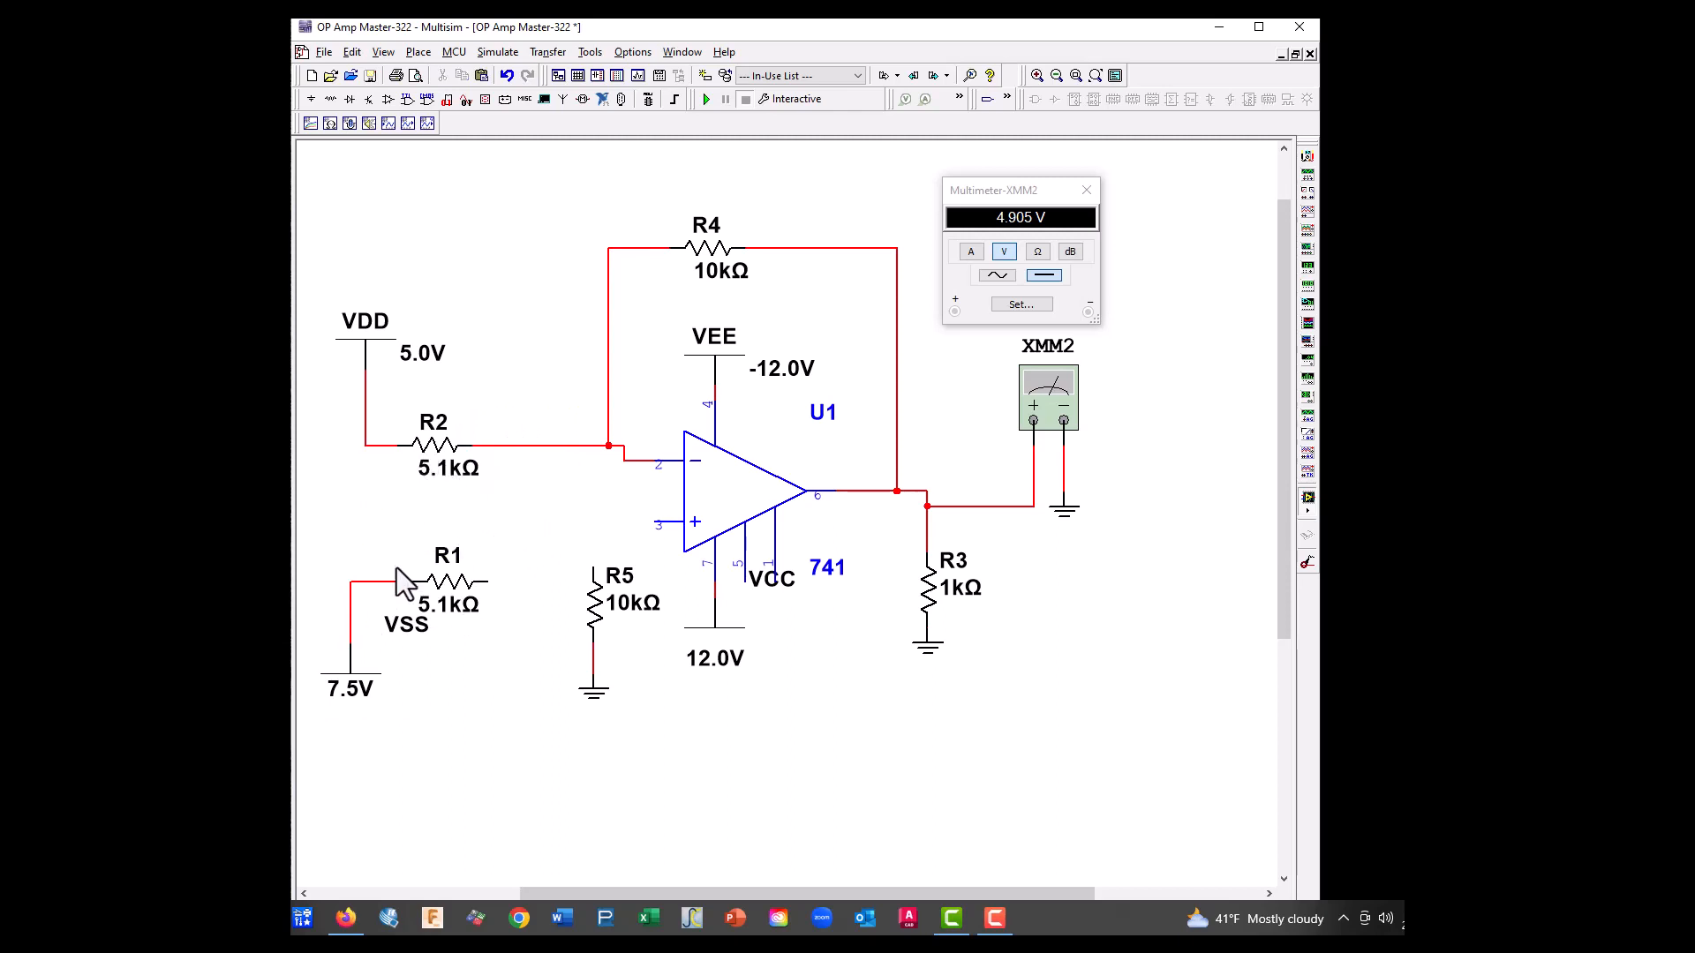
{"action": "left_click_drag", "start_coordinate": [335, 543], "coordinate": [498, 738]}
{"action": "left_click_drag", "start_coordinate": [458, 585], "coordinate": [507, 586]}
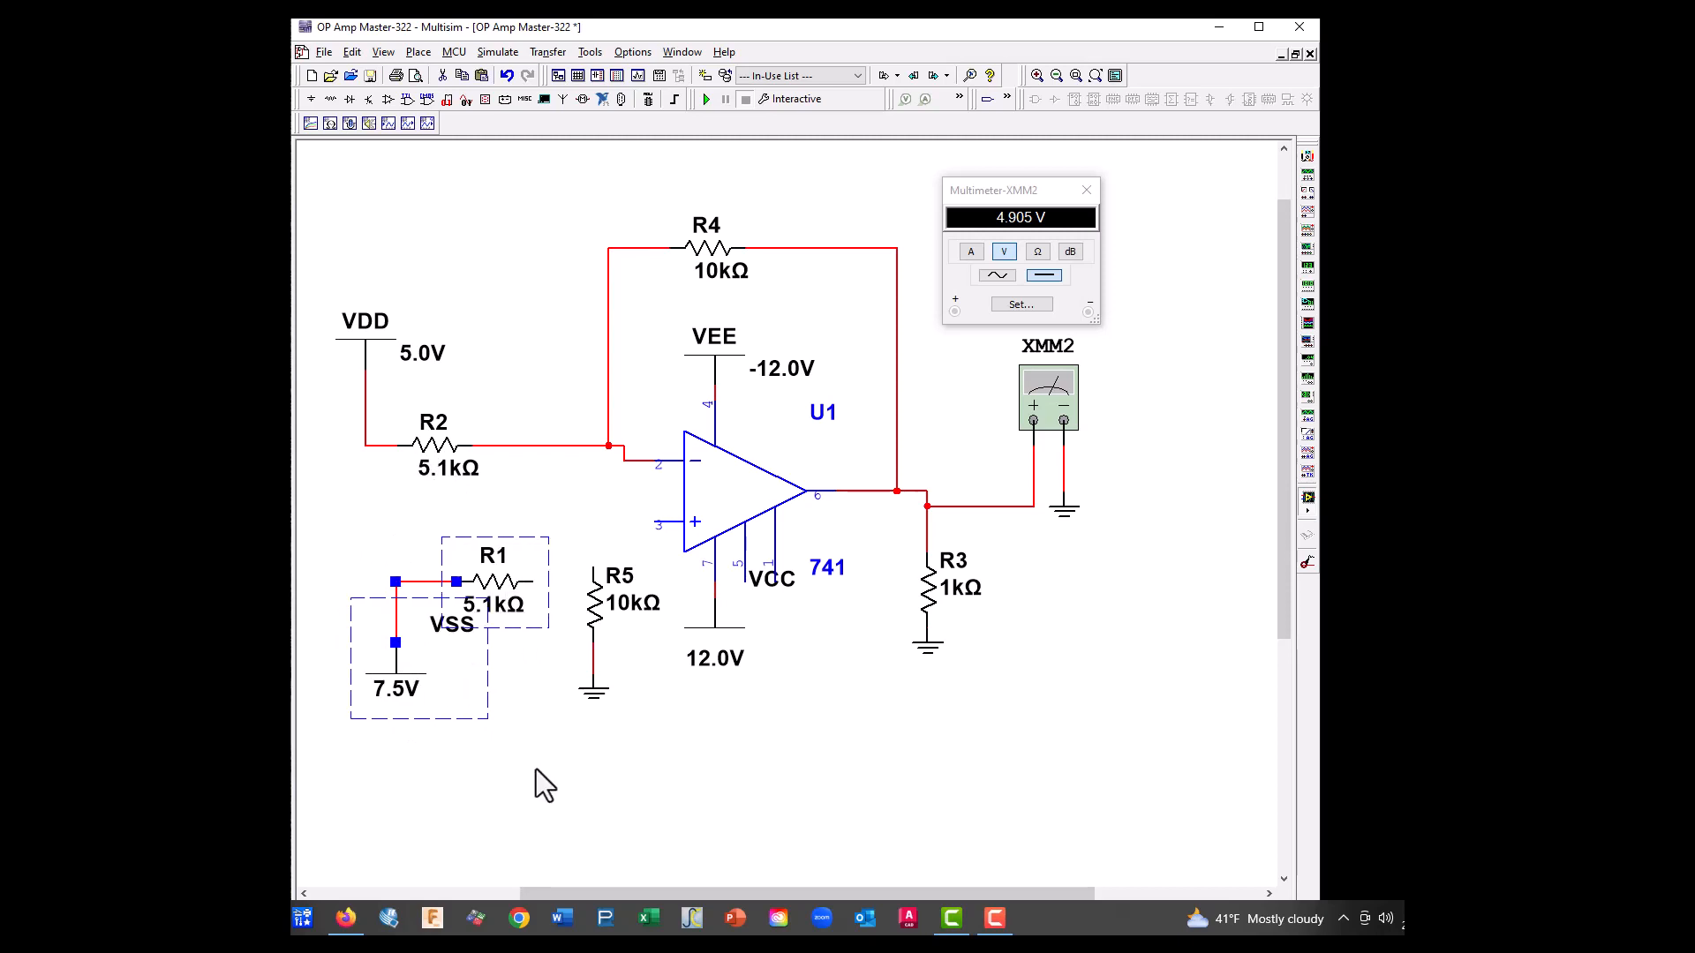
{"action": "left_click", "coordinate": [537, 770]}
{"action": "left_click_drag", "start_coordinate": [465, 505], "coordinate": [470, 501]}
{"action": "right_click", "coordinate": [437, 460]}
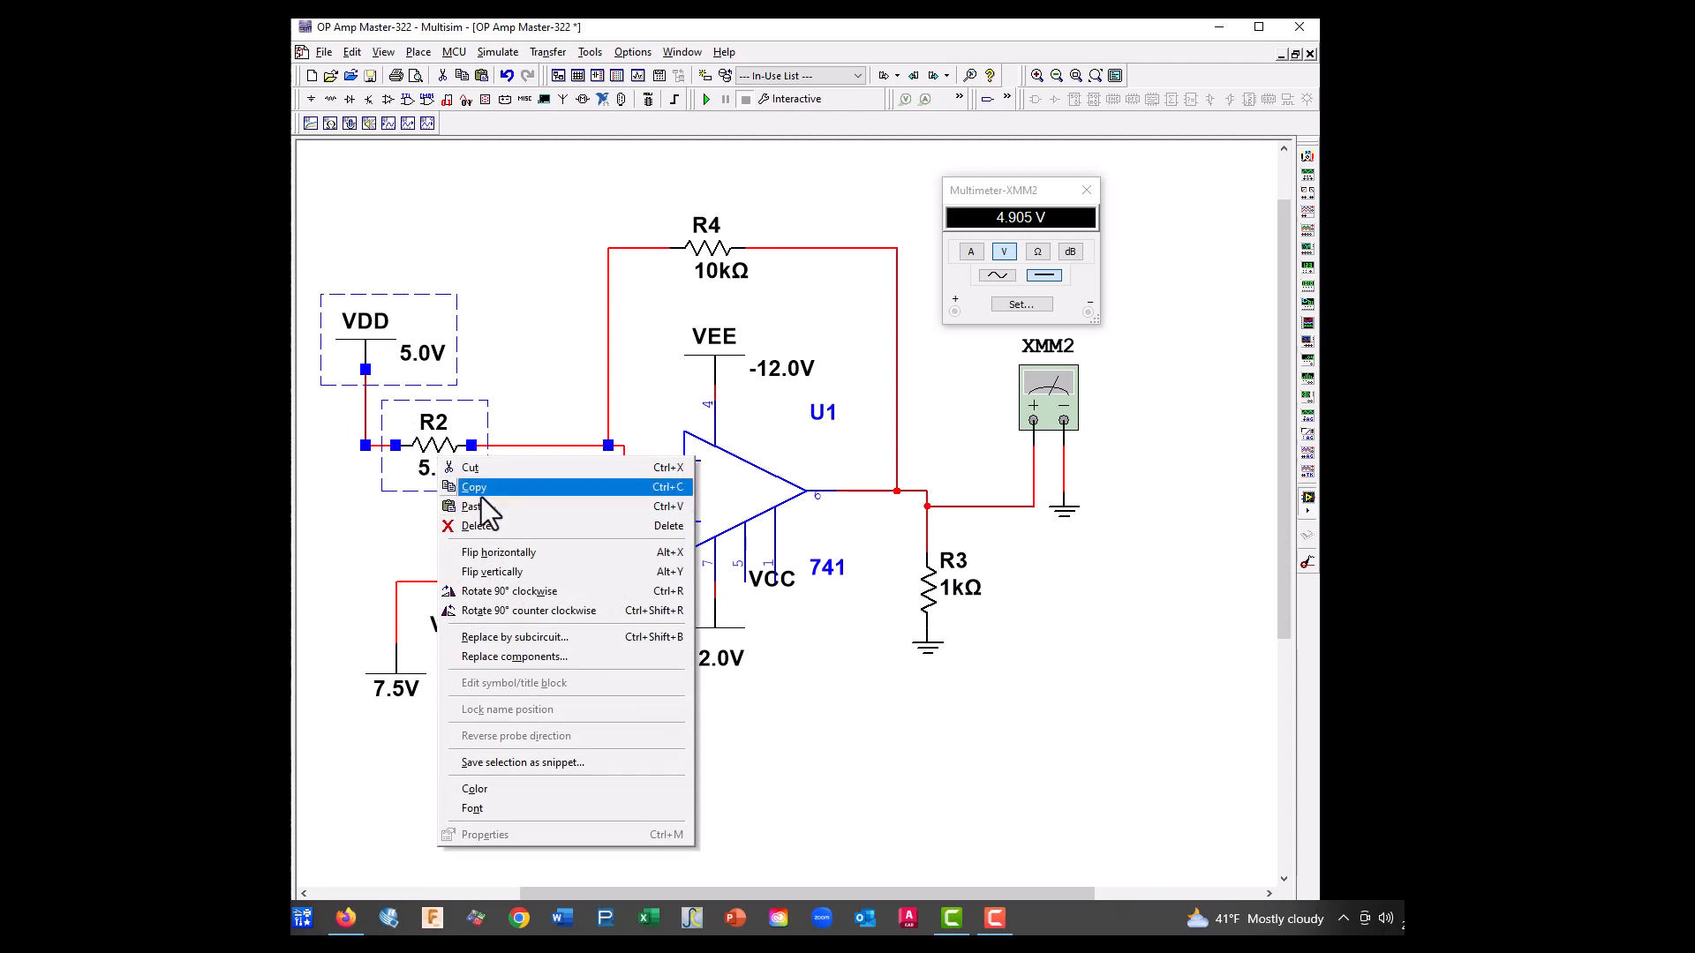
{"action": "left_click", "coordinate": [521, 362]}
Copy R2 and paste the duplicate directly below it, above R1
{"action": "right_click", "coordinate": [440, 442]}
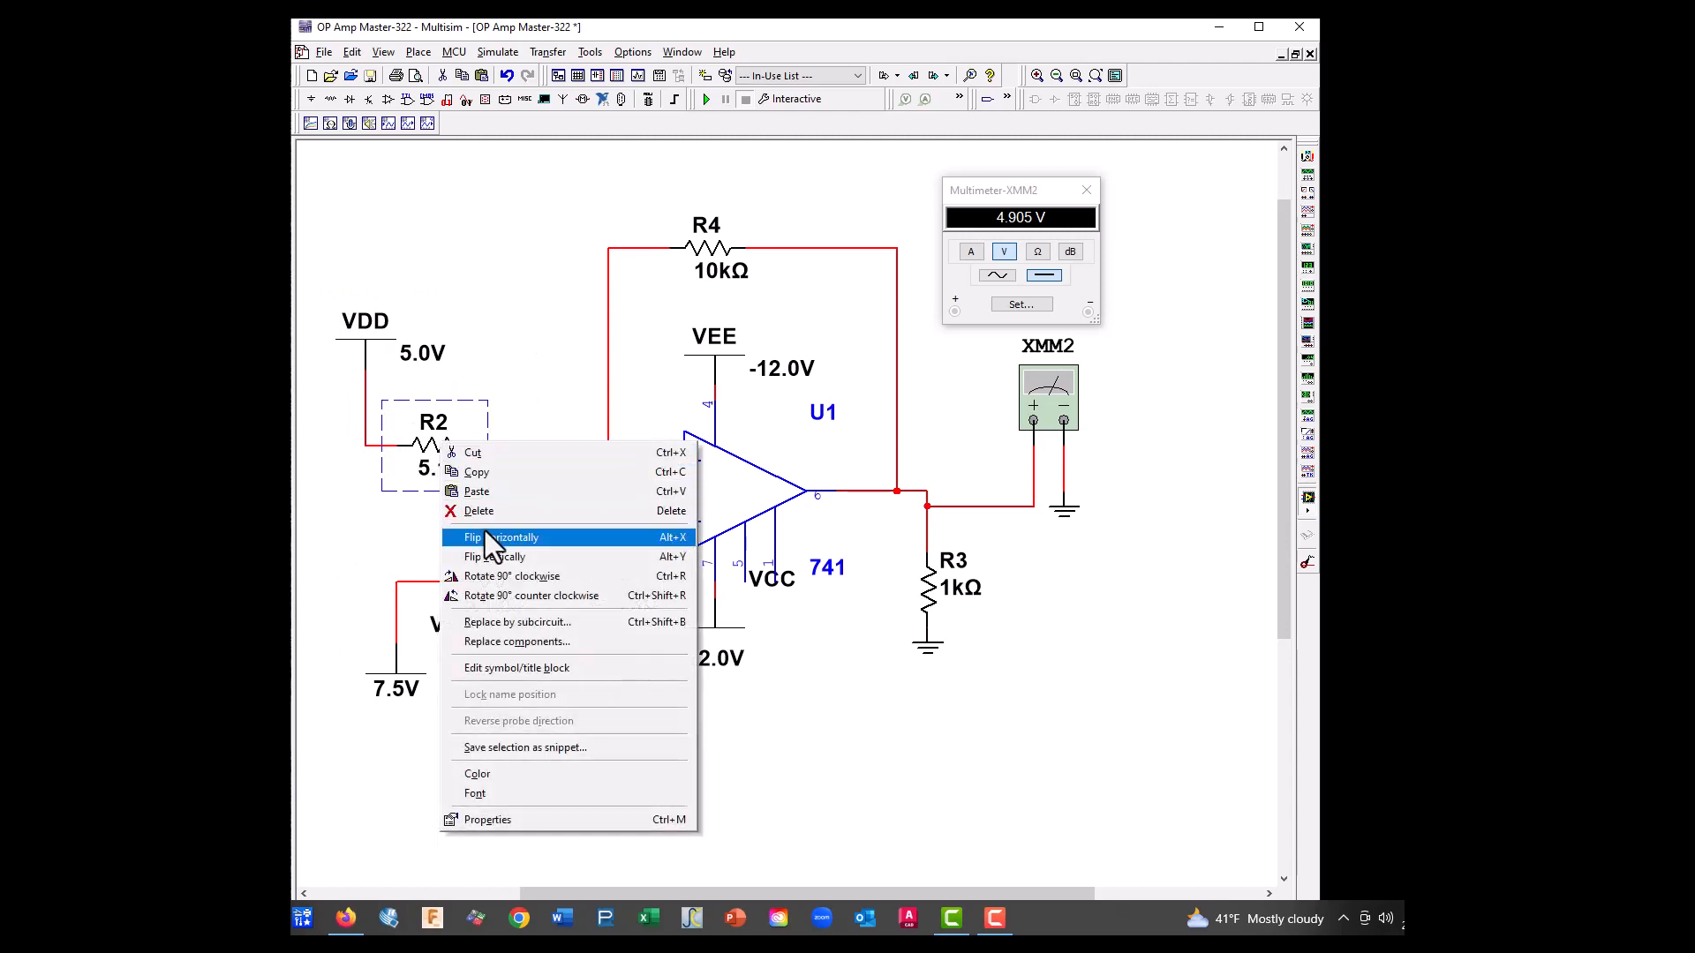
{"action": "left_click", "coordinate": [475, 472]}
{"action": "right_click", "coordinate": [399, 520]}
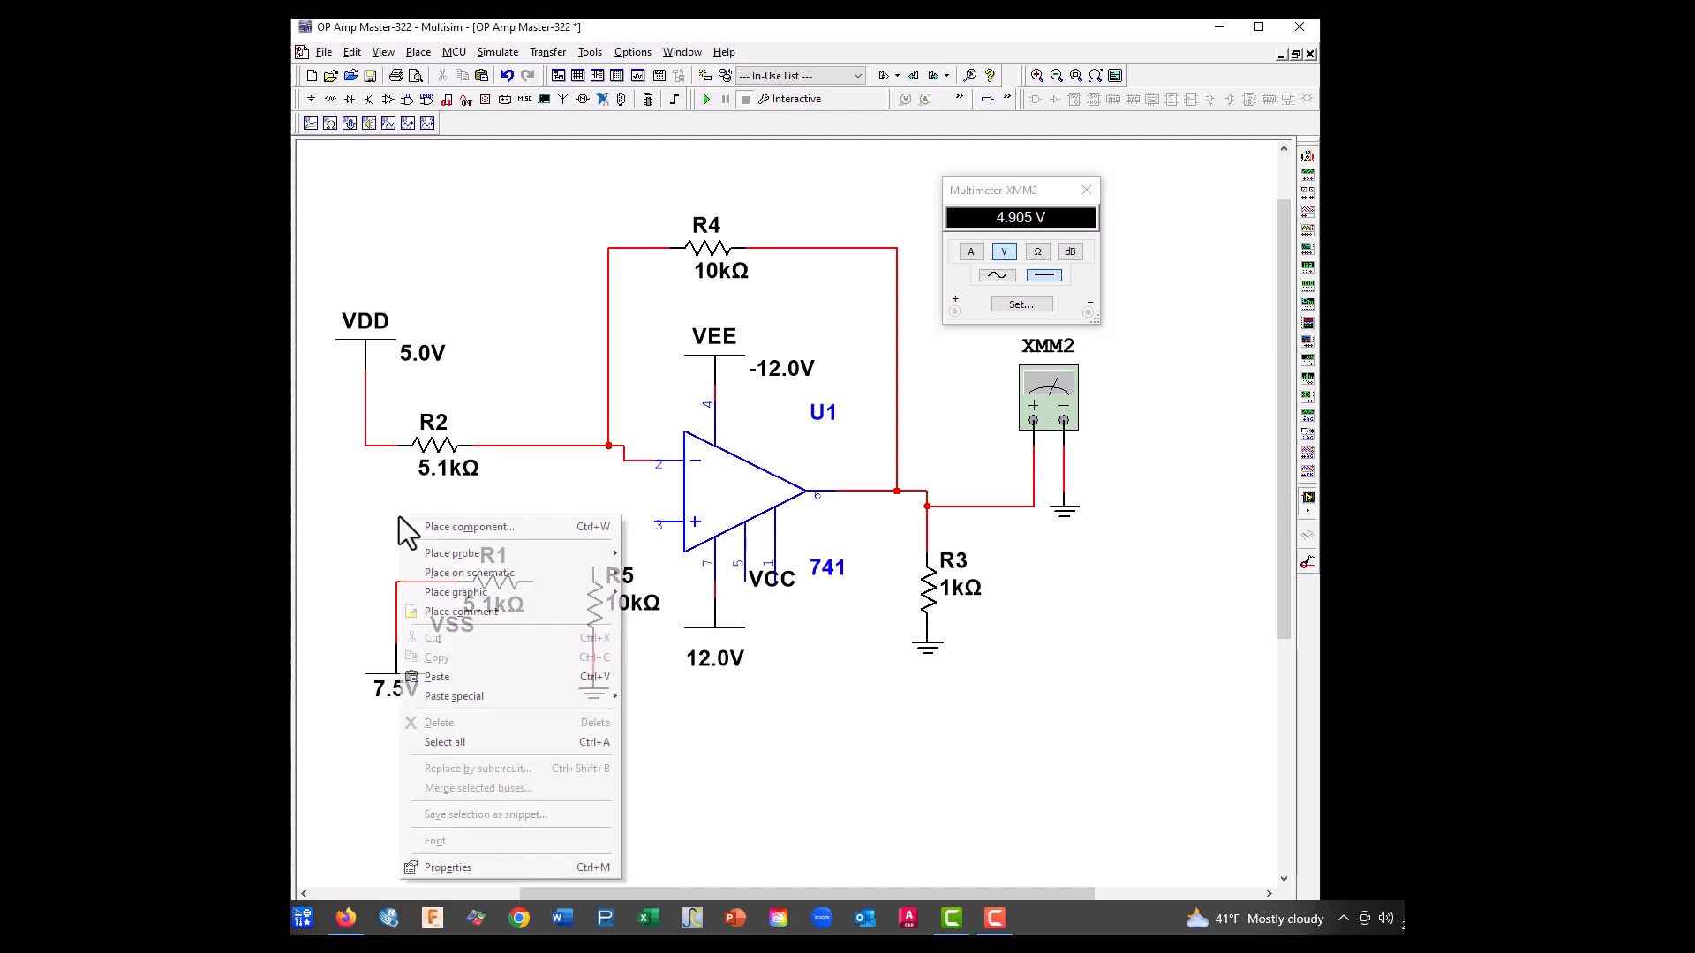
{"action": "left_click", "coordinate": [441, 672]}
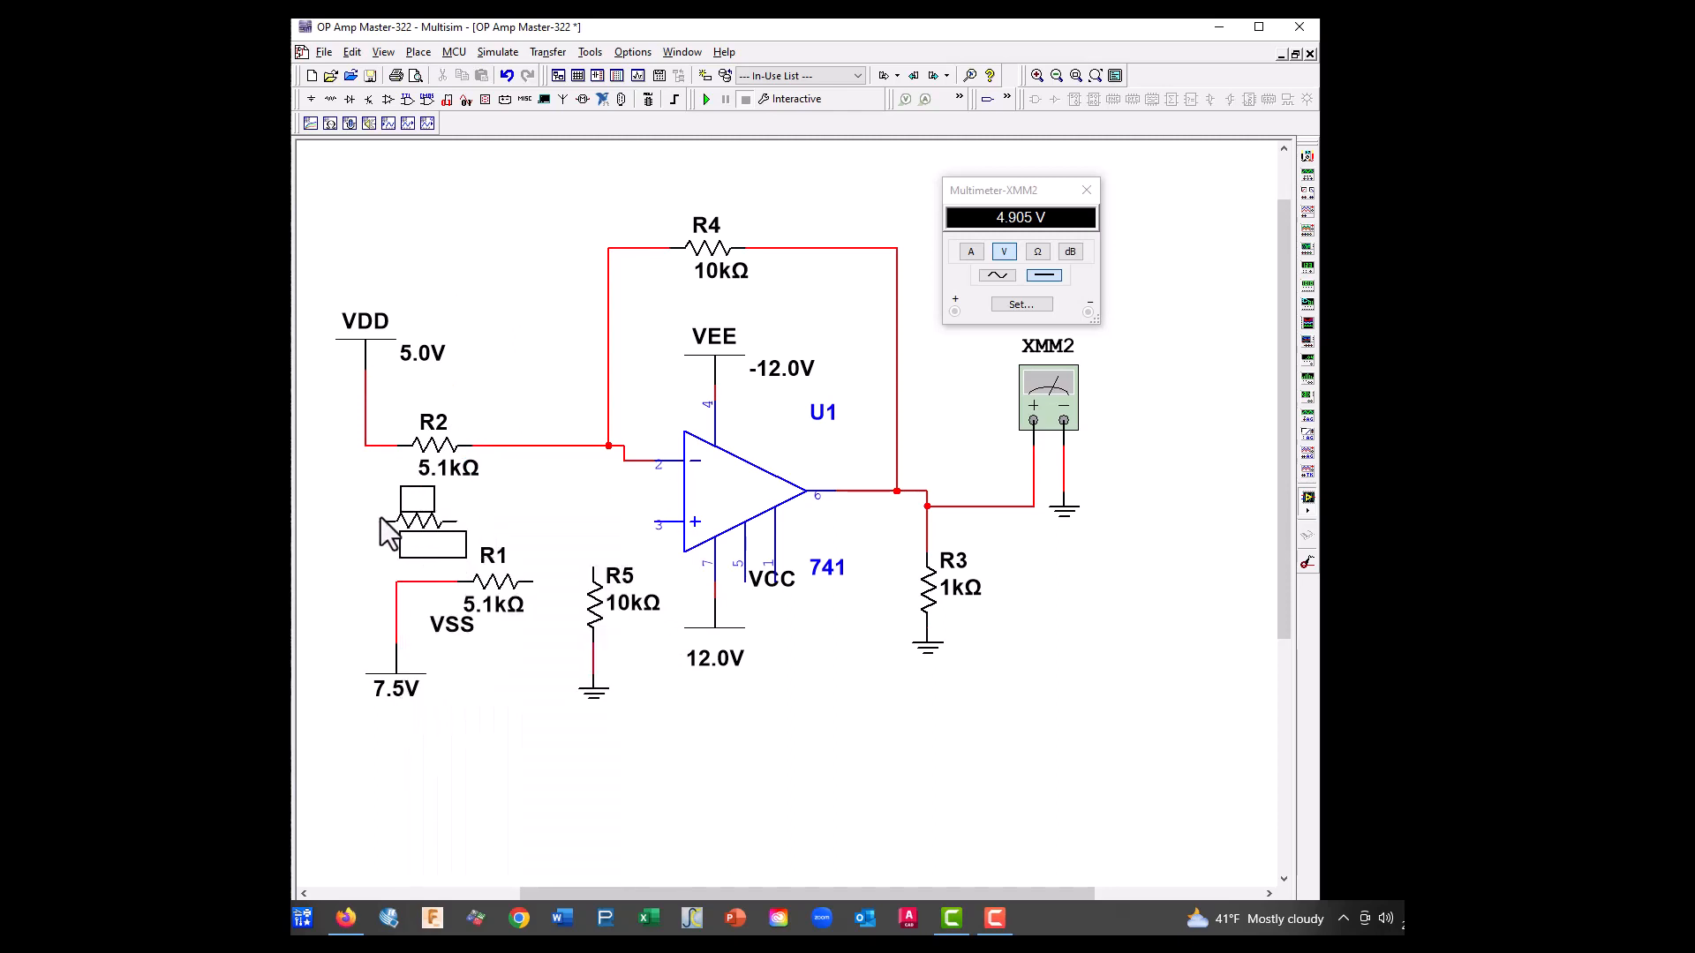
{"action": "left_click", "coordinate": [400, 518]}
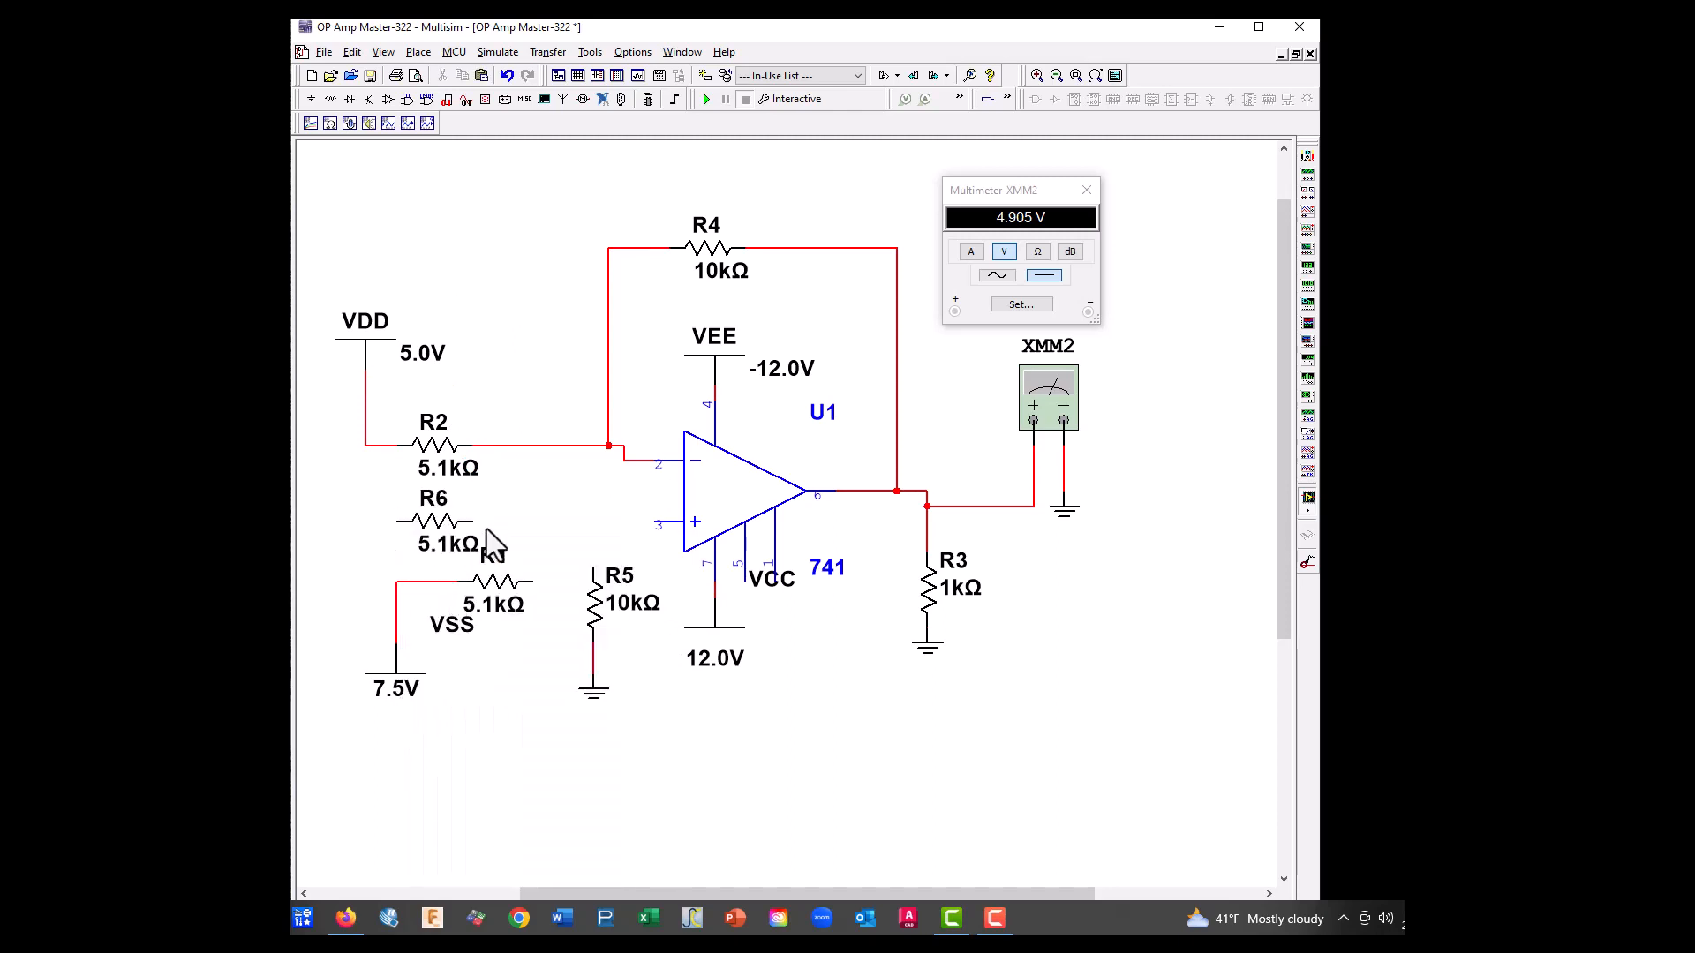
Wire R1's free end to the inverting input line and join R6's end nearest the op-amp to that wire
{"action": "left_click", "coordinate": [531, 580]}
{"action": "left_click", "coordinate": [622, 463]}
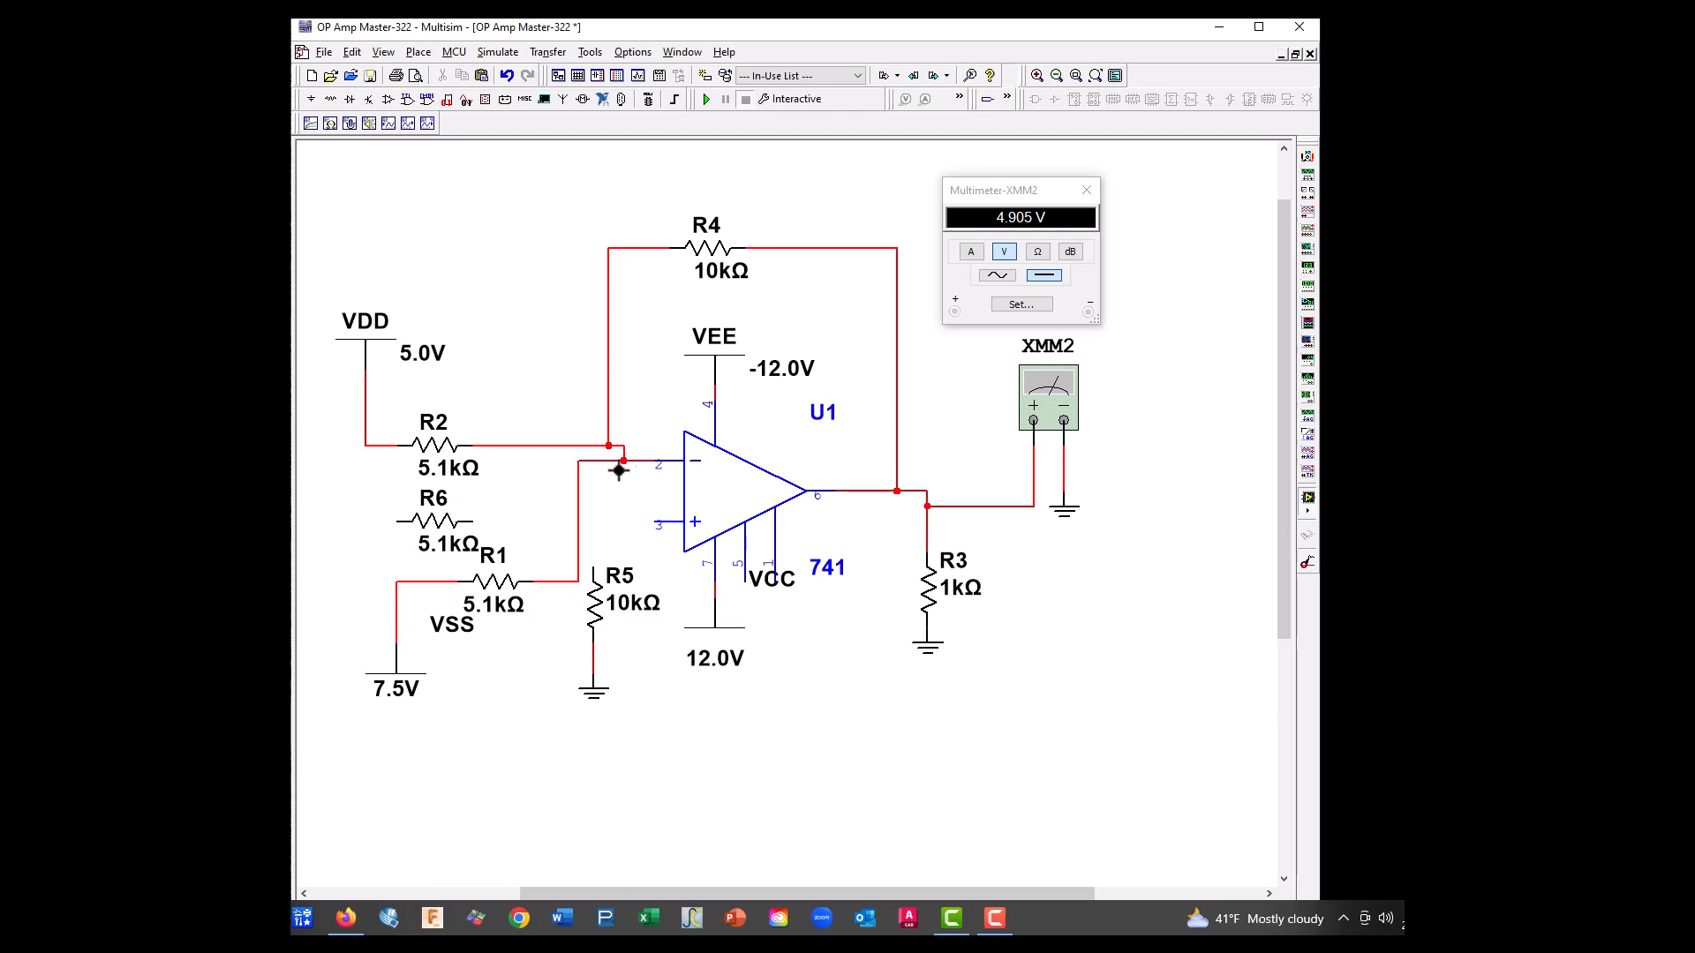
{"action": "left_click", "coordinate": [475, 521]}
{"action": "left_click", "coordinate": [578, 520]}
Place a VEE supply from the Sources group's POWER_SOURCES family beside R6's unconnected end
{"action": "left_click", "coordinate": [333, 99]}
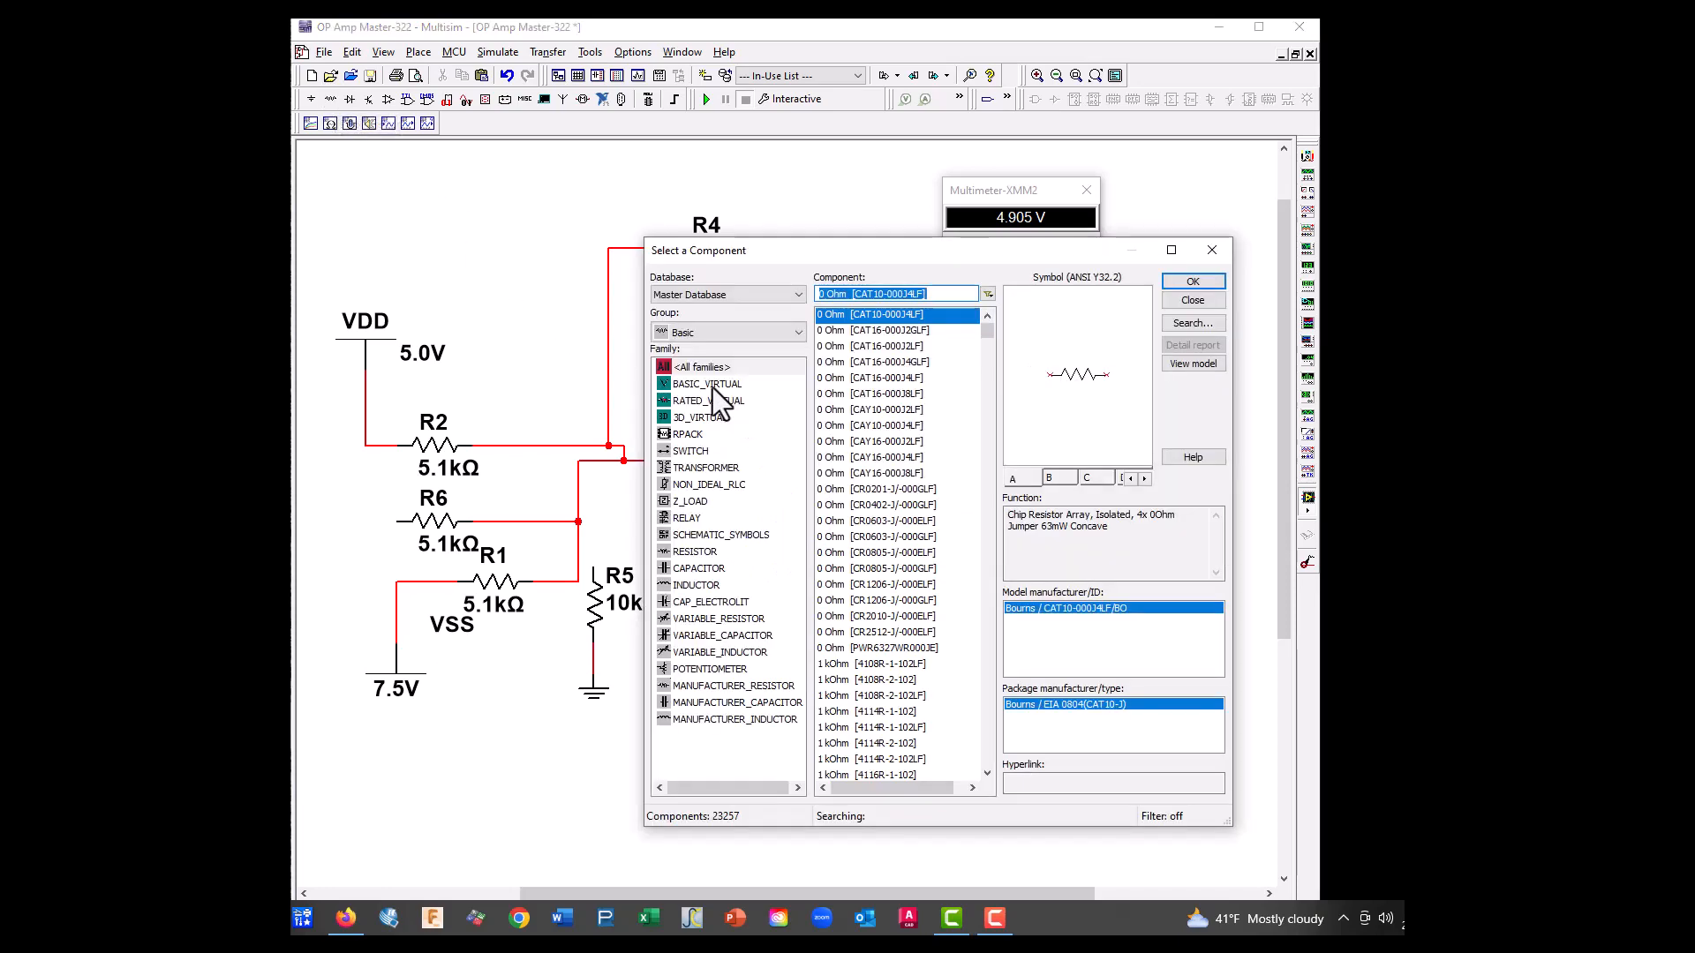
{"action": "left_click", "coordinate": [702, 327]}
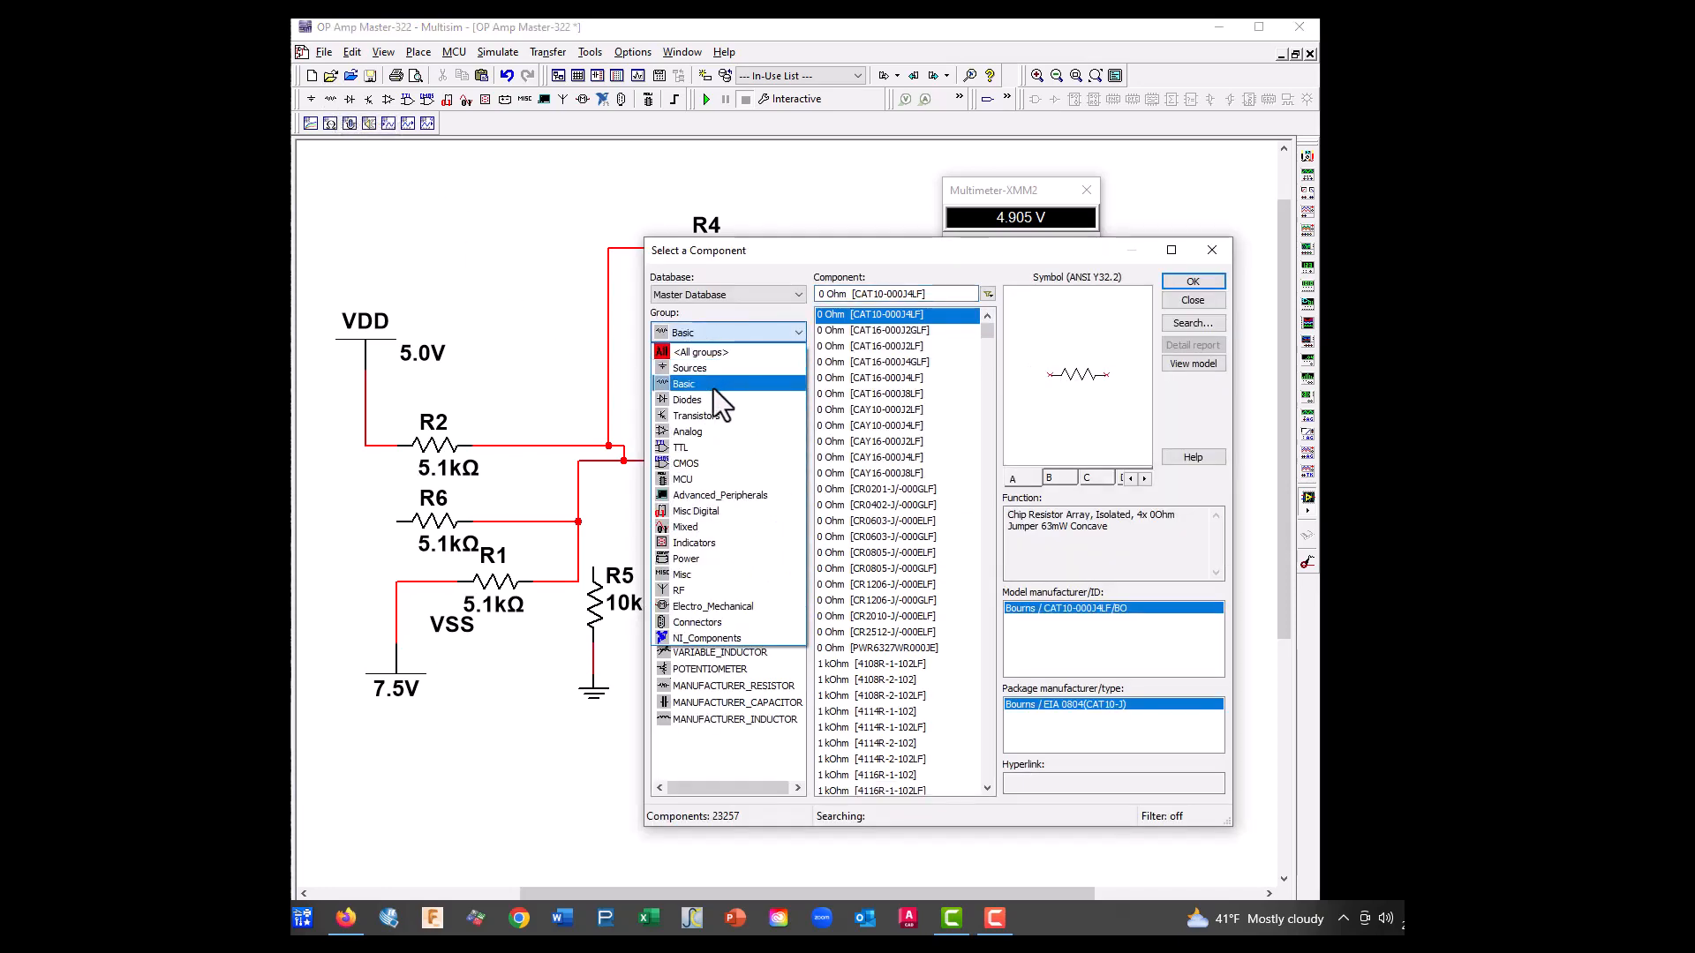
{"action": "left_click", "coordinate": [714, 367]}
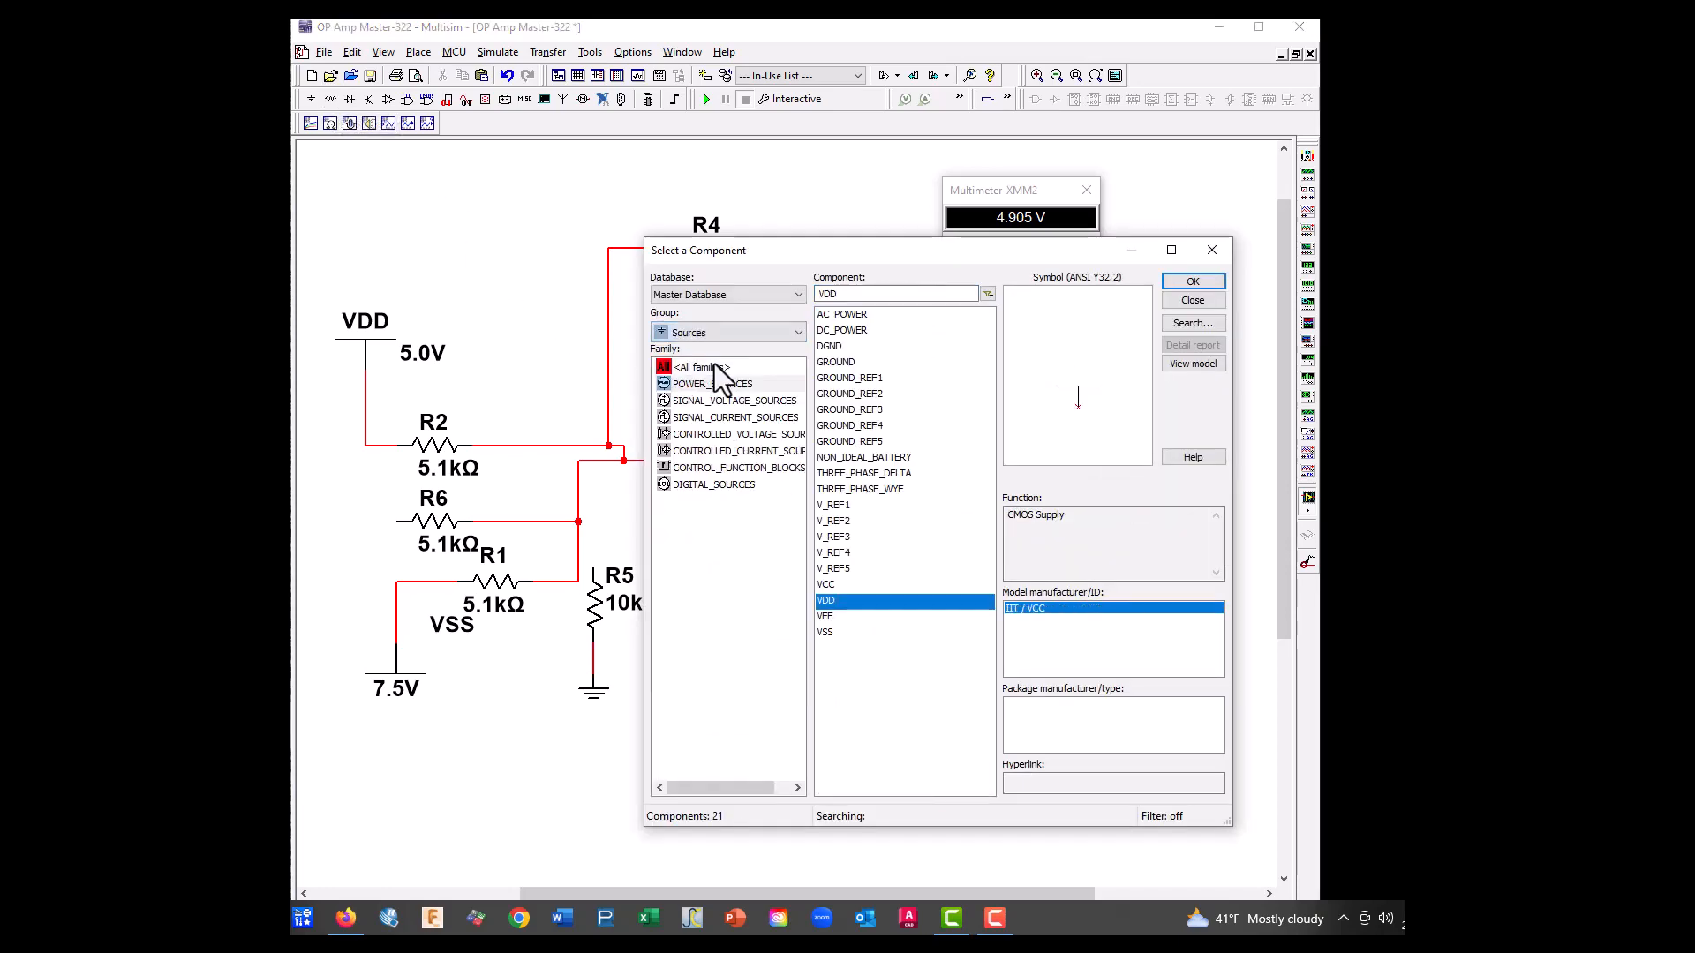
{"action": "left_click", "coordinate": [844, 620]}
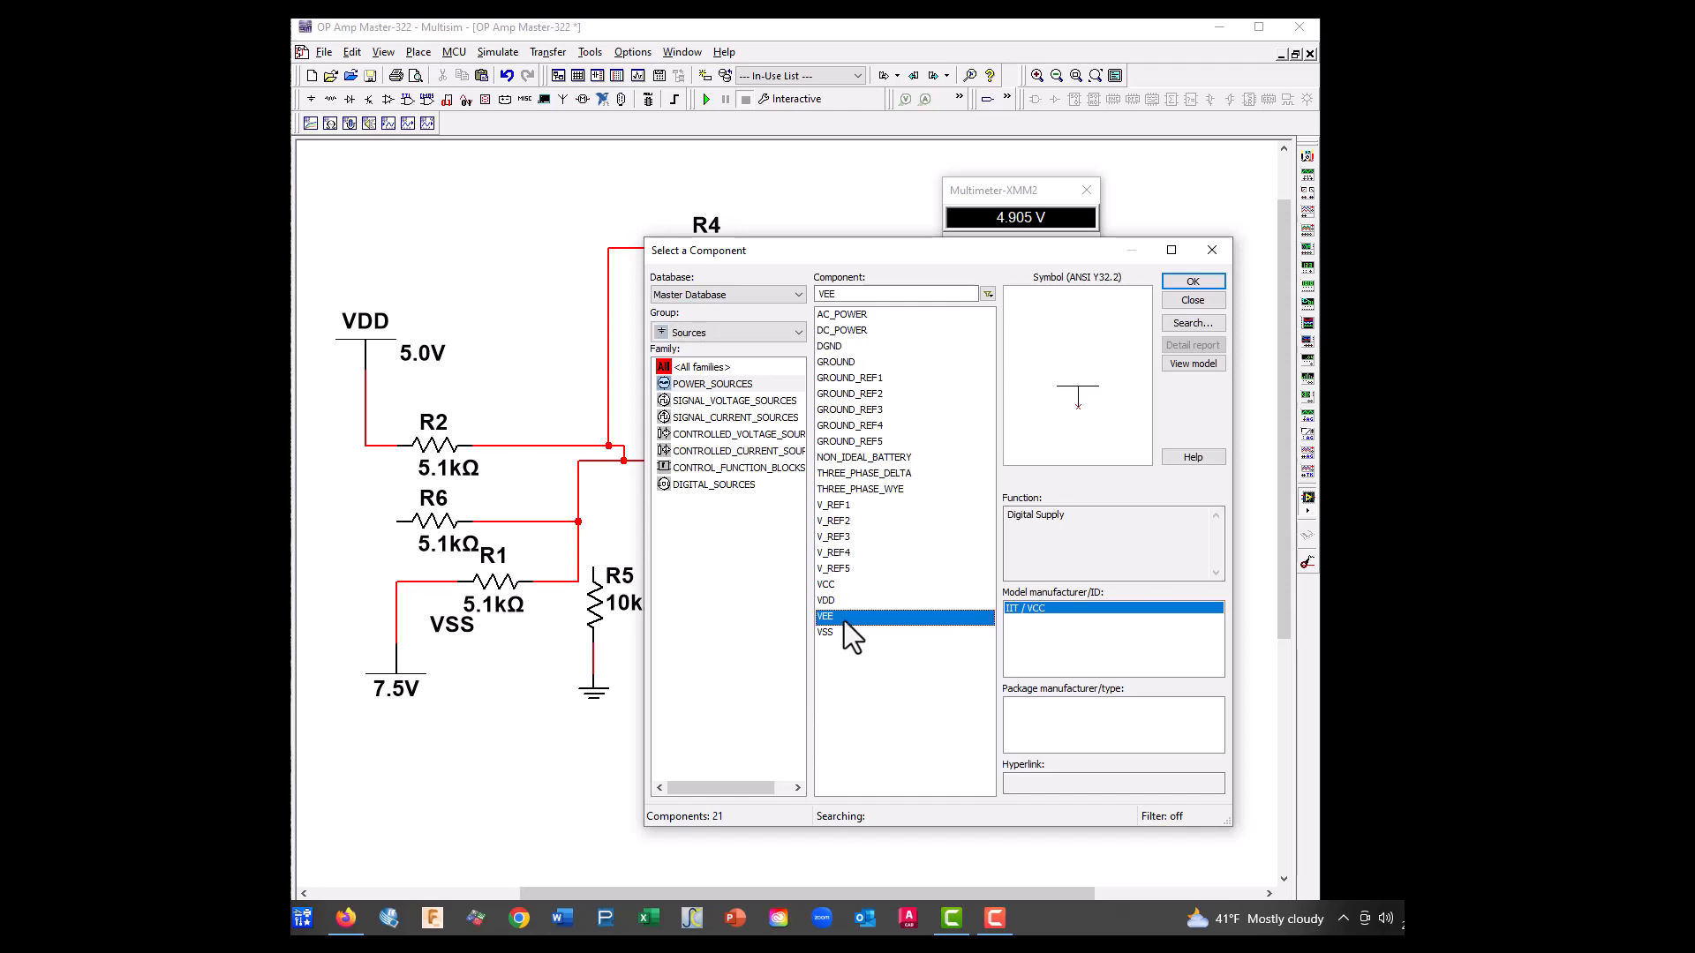
{"action": "left_click", "coordinate": [1193, 280]}
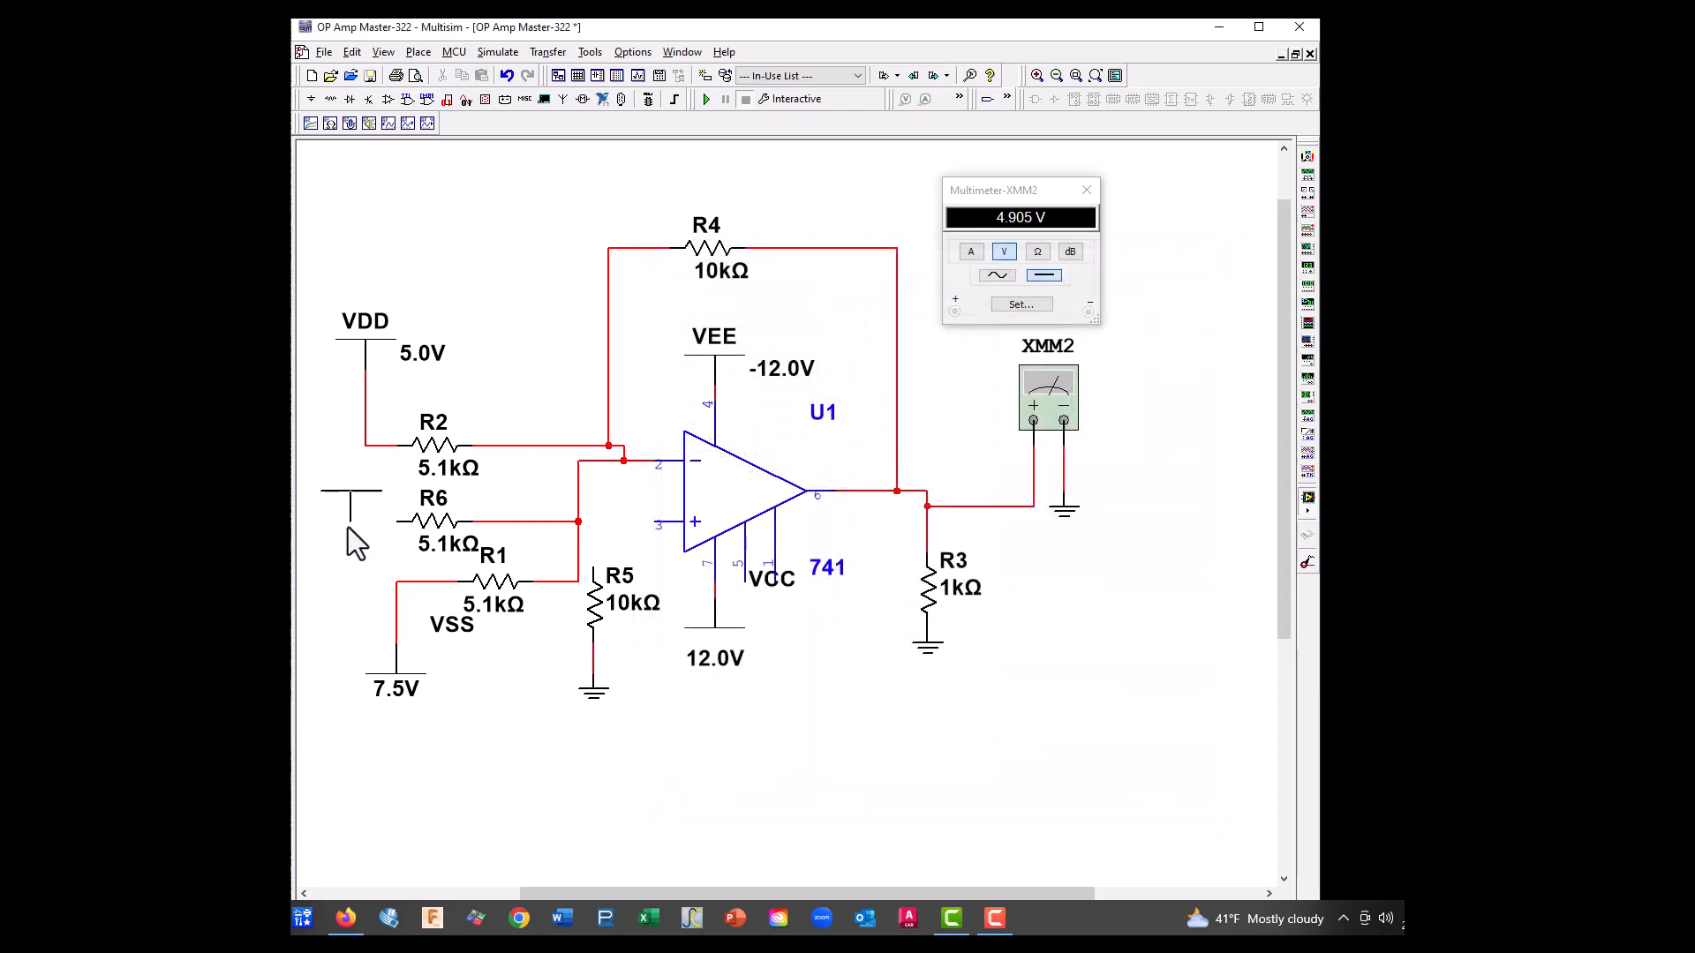
{"action": "left_click", "coordinate": [335, 493]}
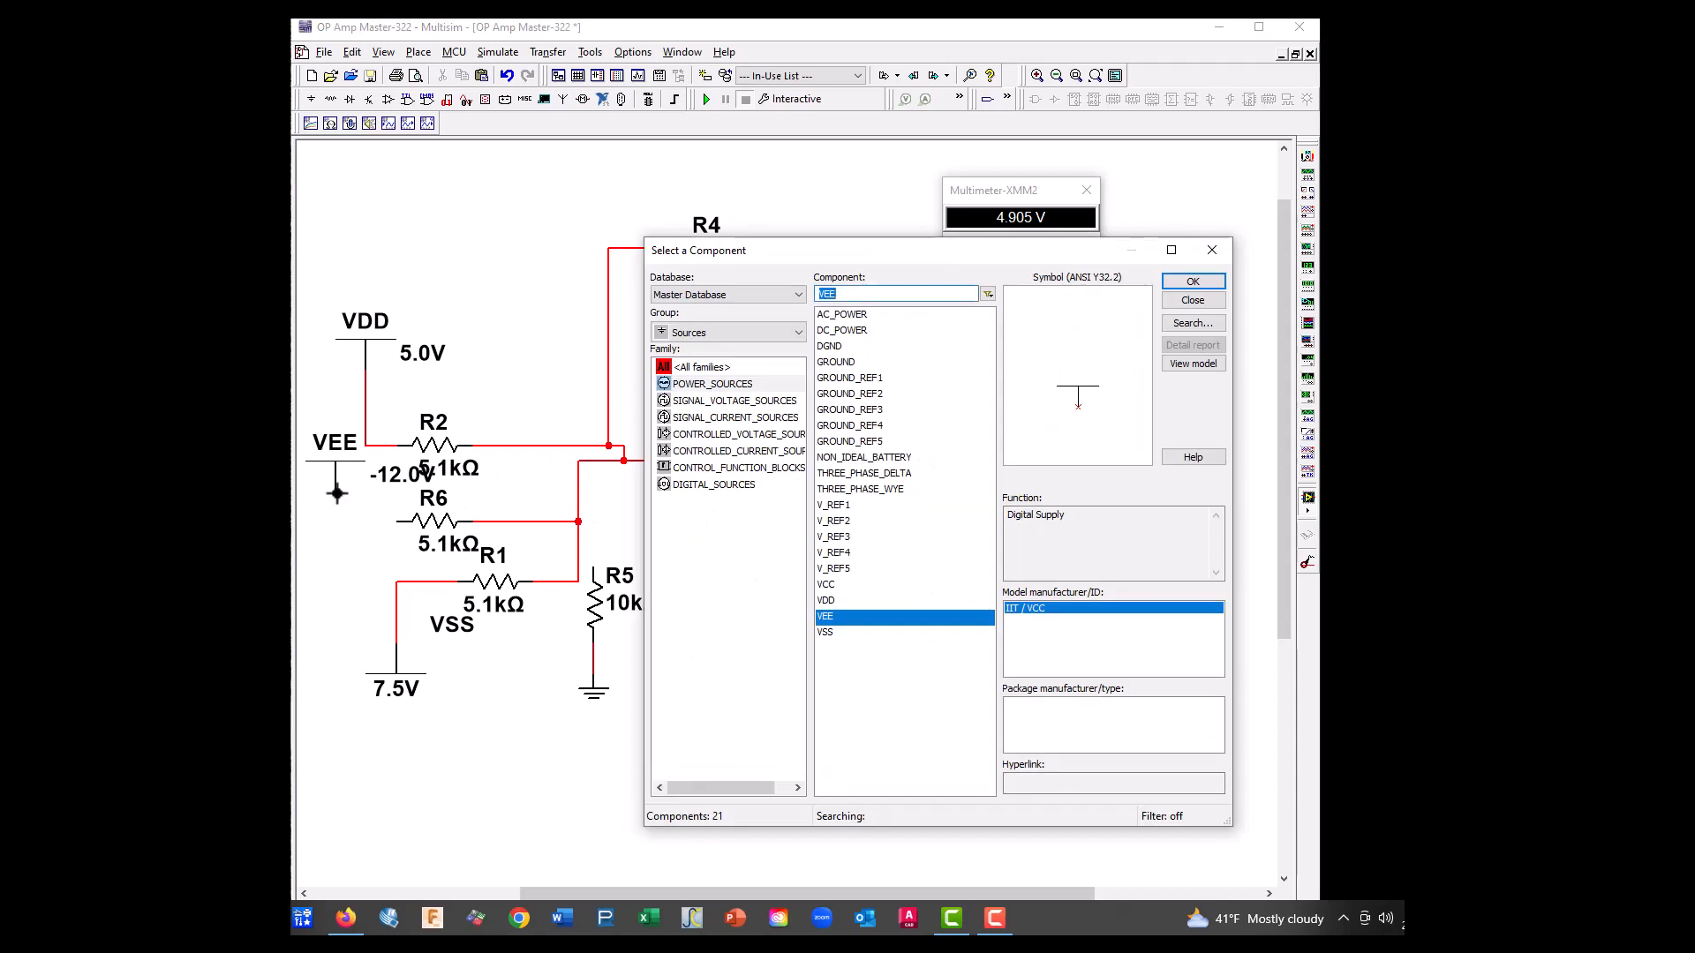
Wire the new VEE supply to R6's free end, and close the component browser and the multimeter readout
{"action": "left_click", "coordinate": [336, 494]}
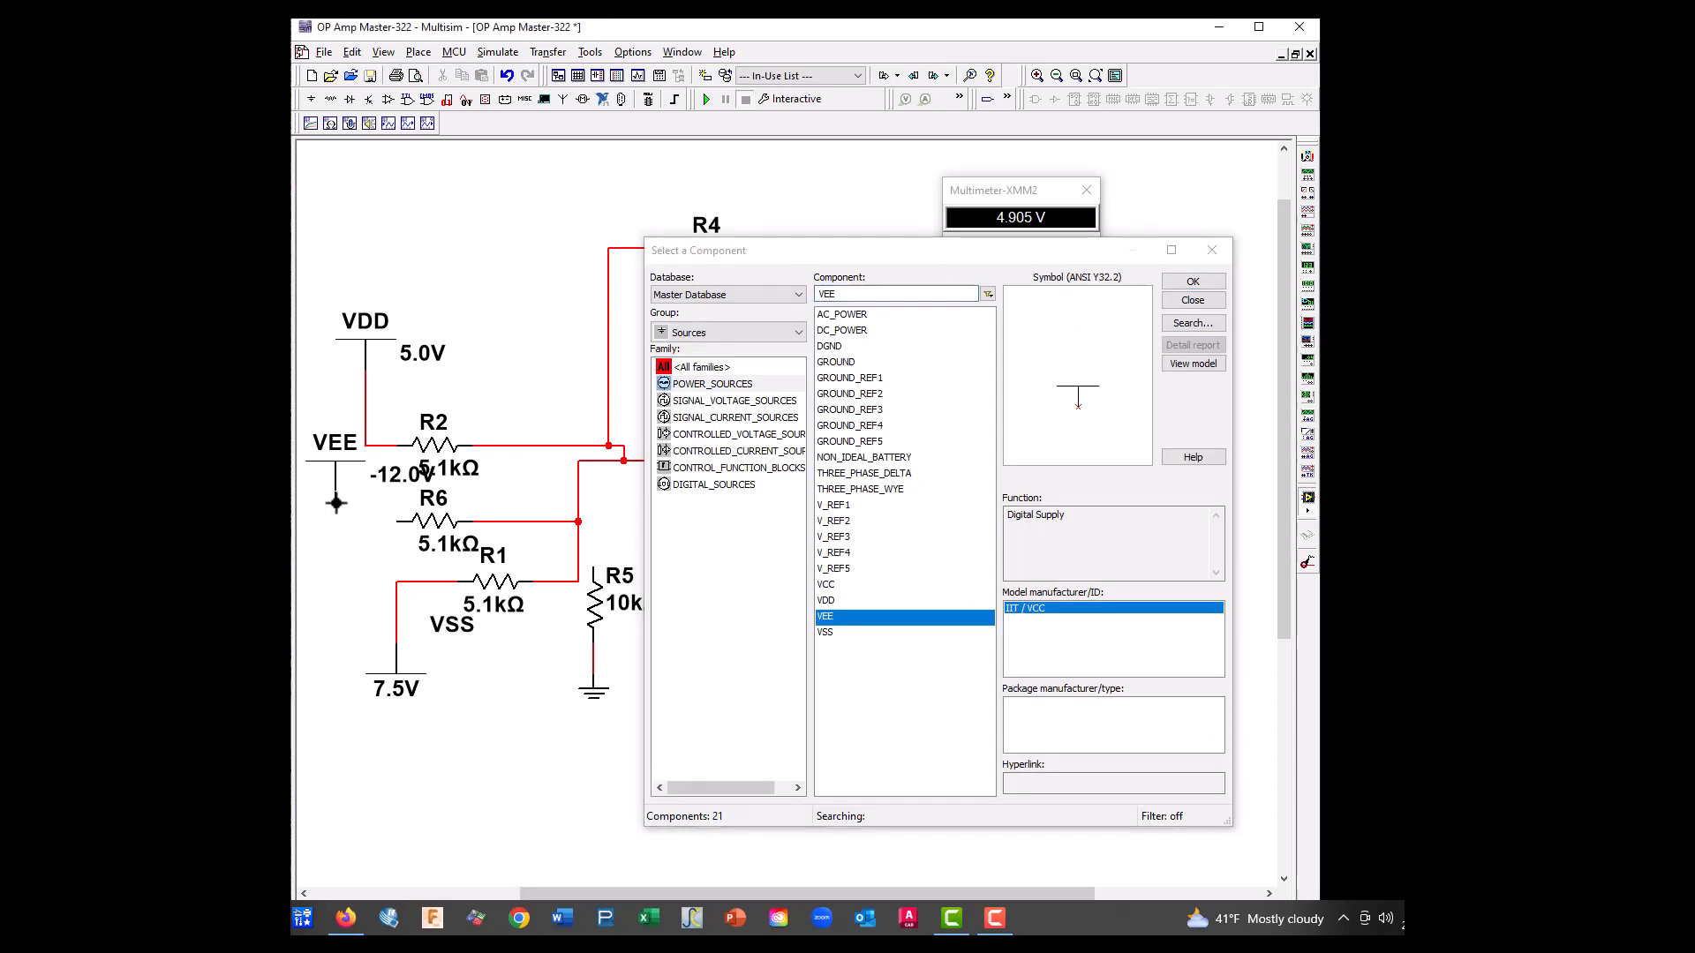
{"action": "left_click", "coordinate": [400, 522]}
{"action": "left_click", "coordinate": [1211, 253]}
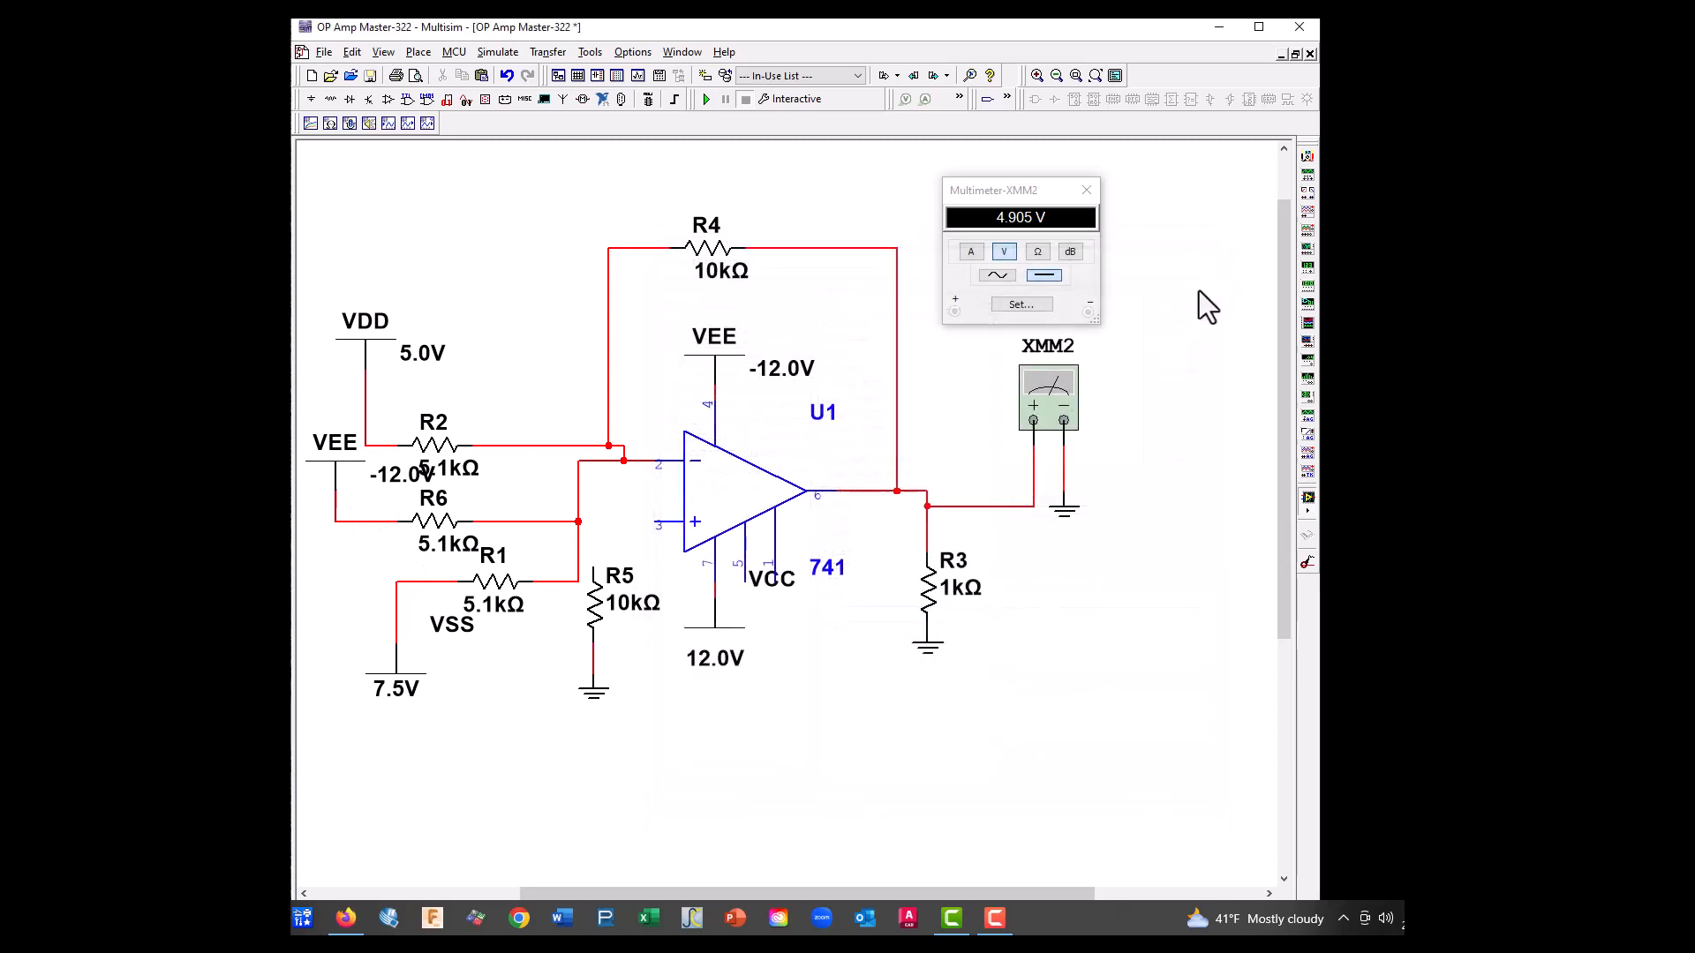
{"action": "left_click", "coordinate": [1087, 189]}
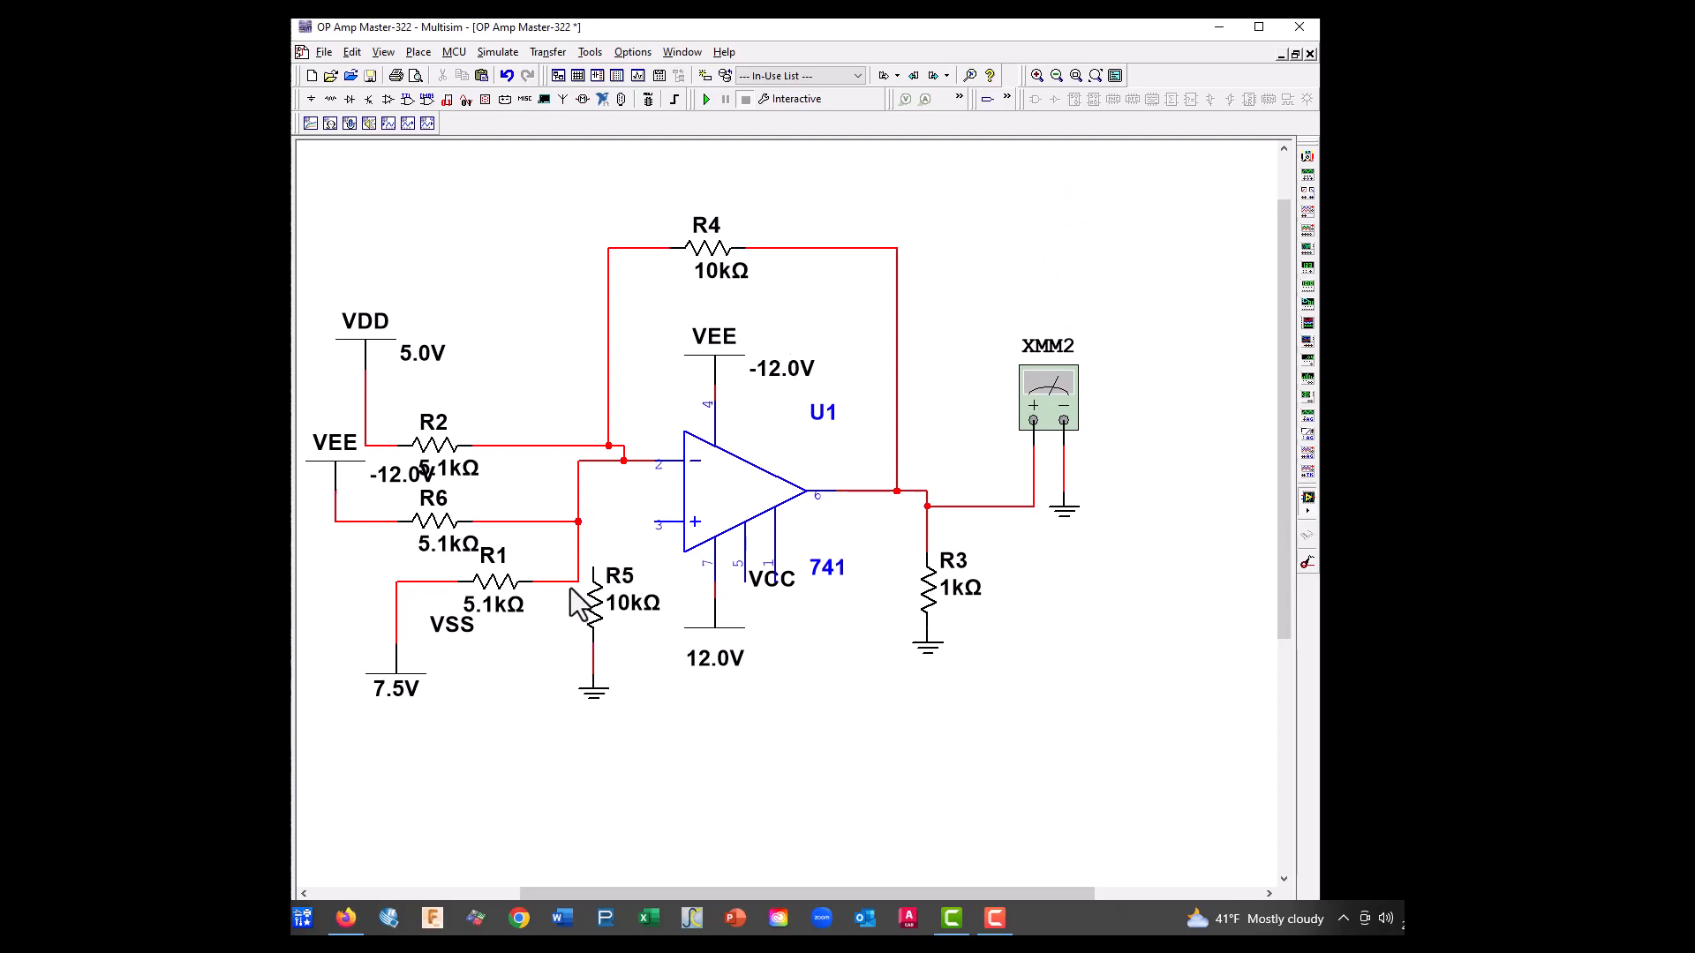
Delete R5 and wire its ground directly to the op-amp's non-inverting input, pin 3
{"action": "left_click", "coordinate": [599, 610]}
{"action": "key", "text": "Delete"}
{"action": "left_click", "coordinate": [593, 675]}
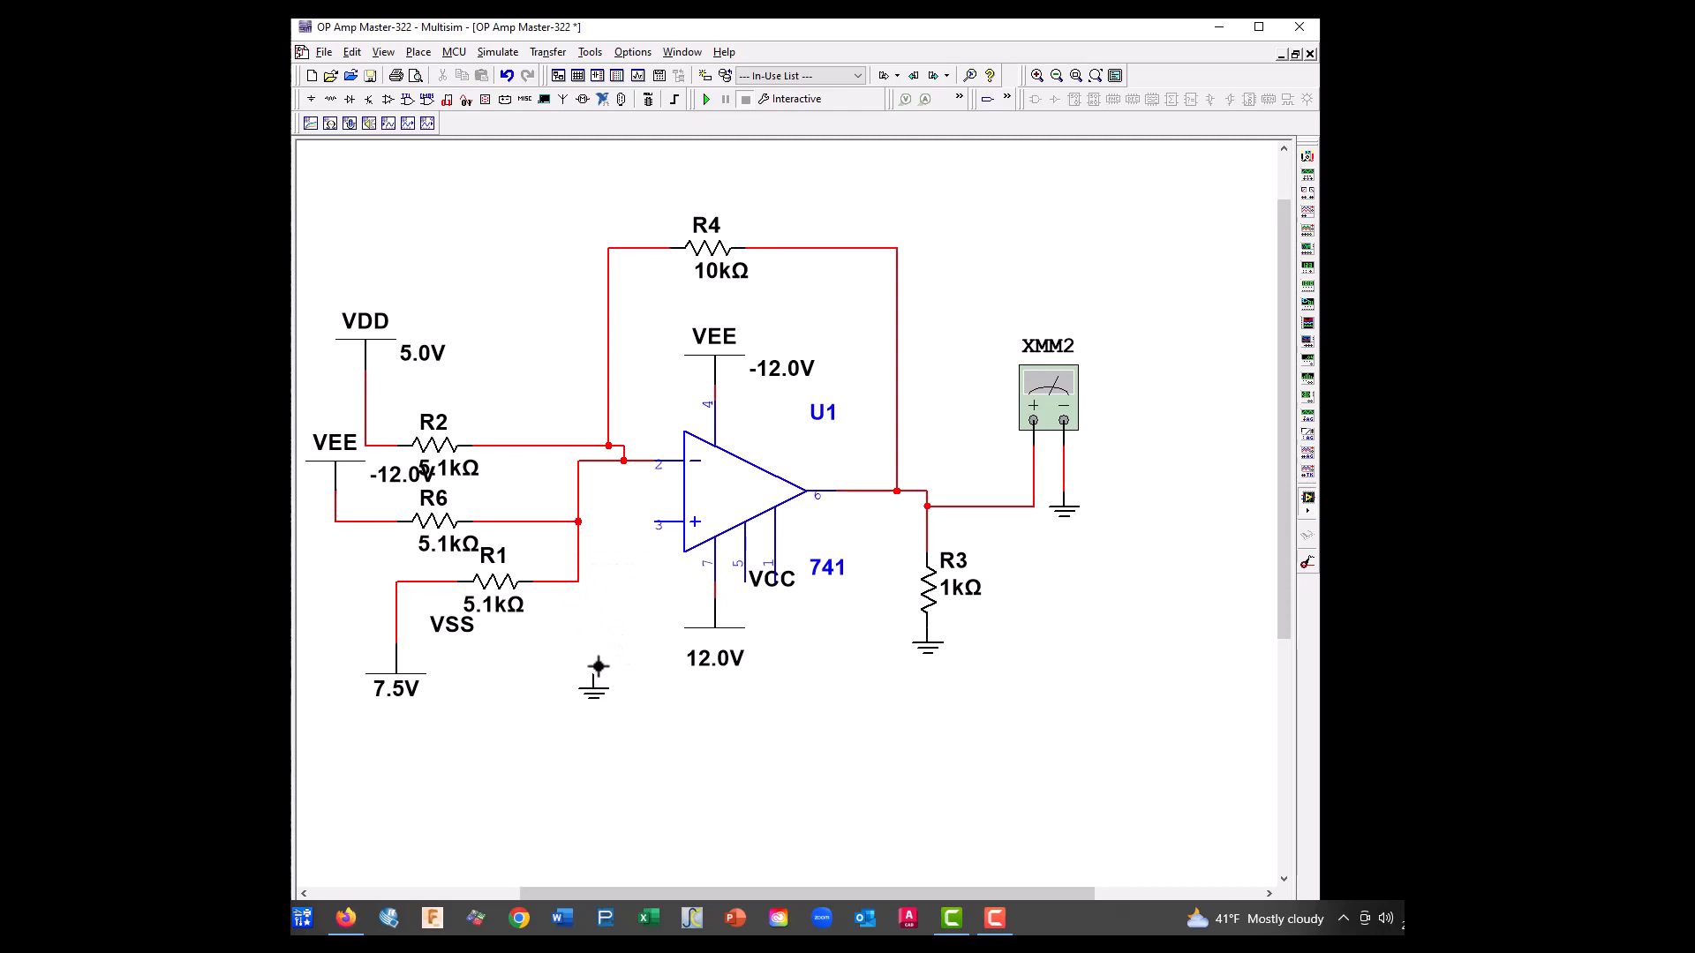
{"action": "left_click", "coordinate": [653, 523]}
Set feedback resistor R4's resistance to 5.1 kΩ and check R2's resistance
{"action": "double_click", "coordinate": [715, 256]}
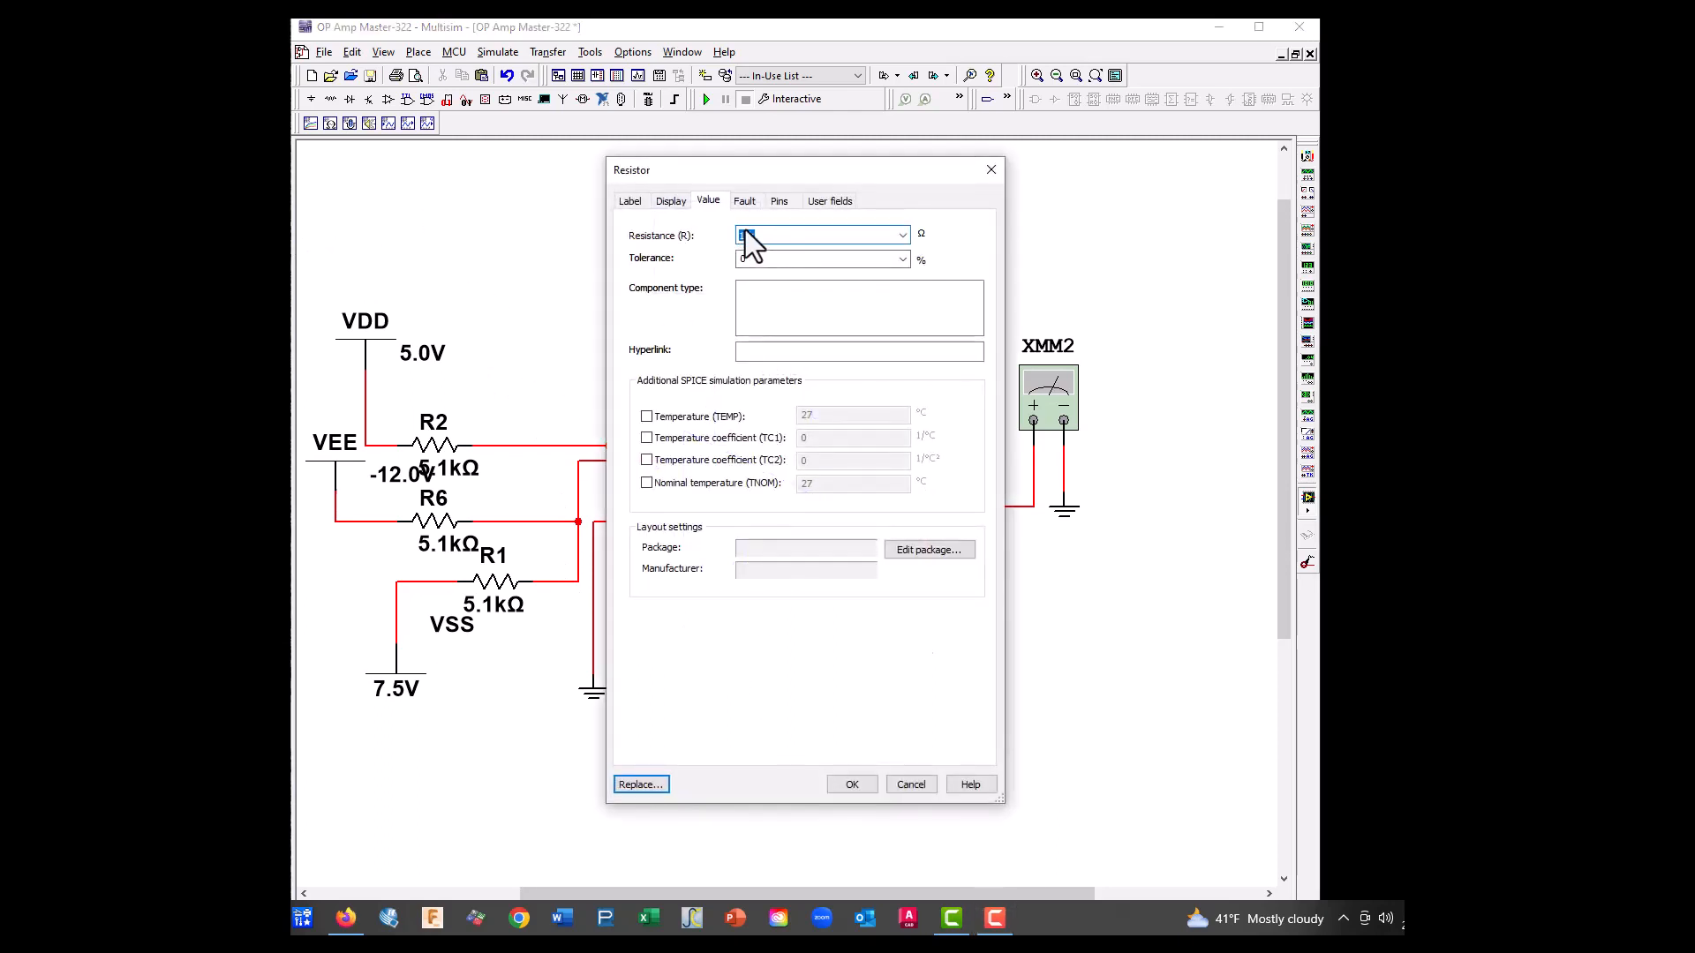
{"action": "left_click", "coordinate": [752, 238]}
{"action": "left_click_drag", "start_coordinate": [750, 235], "coordinate": [701, 242]}
{"action": "type", "text": "5.1k"}
{"action": "left_click", "coordinate": [848, 785]}
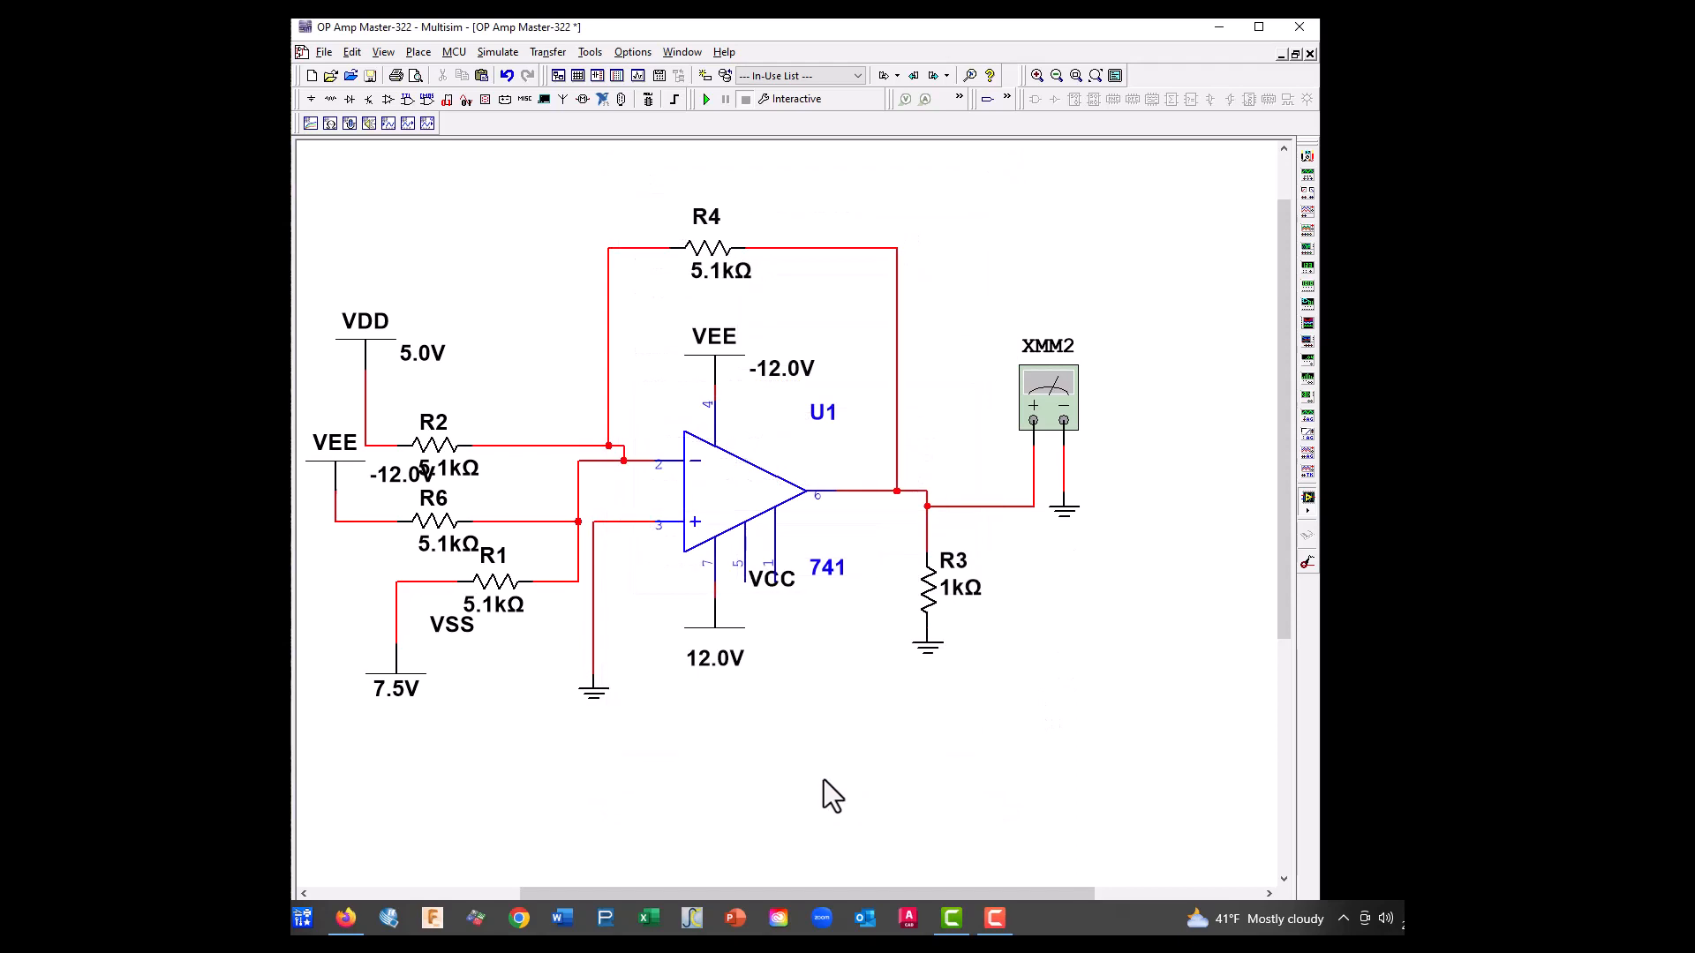
{"action": "double_click", "coordinate": [436, 450]}
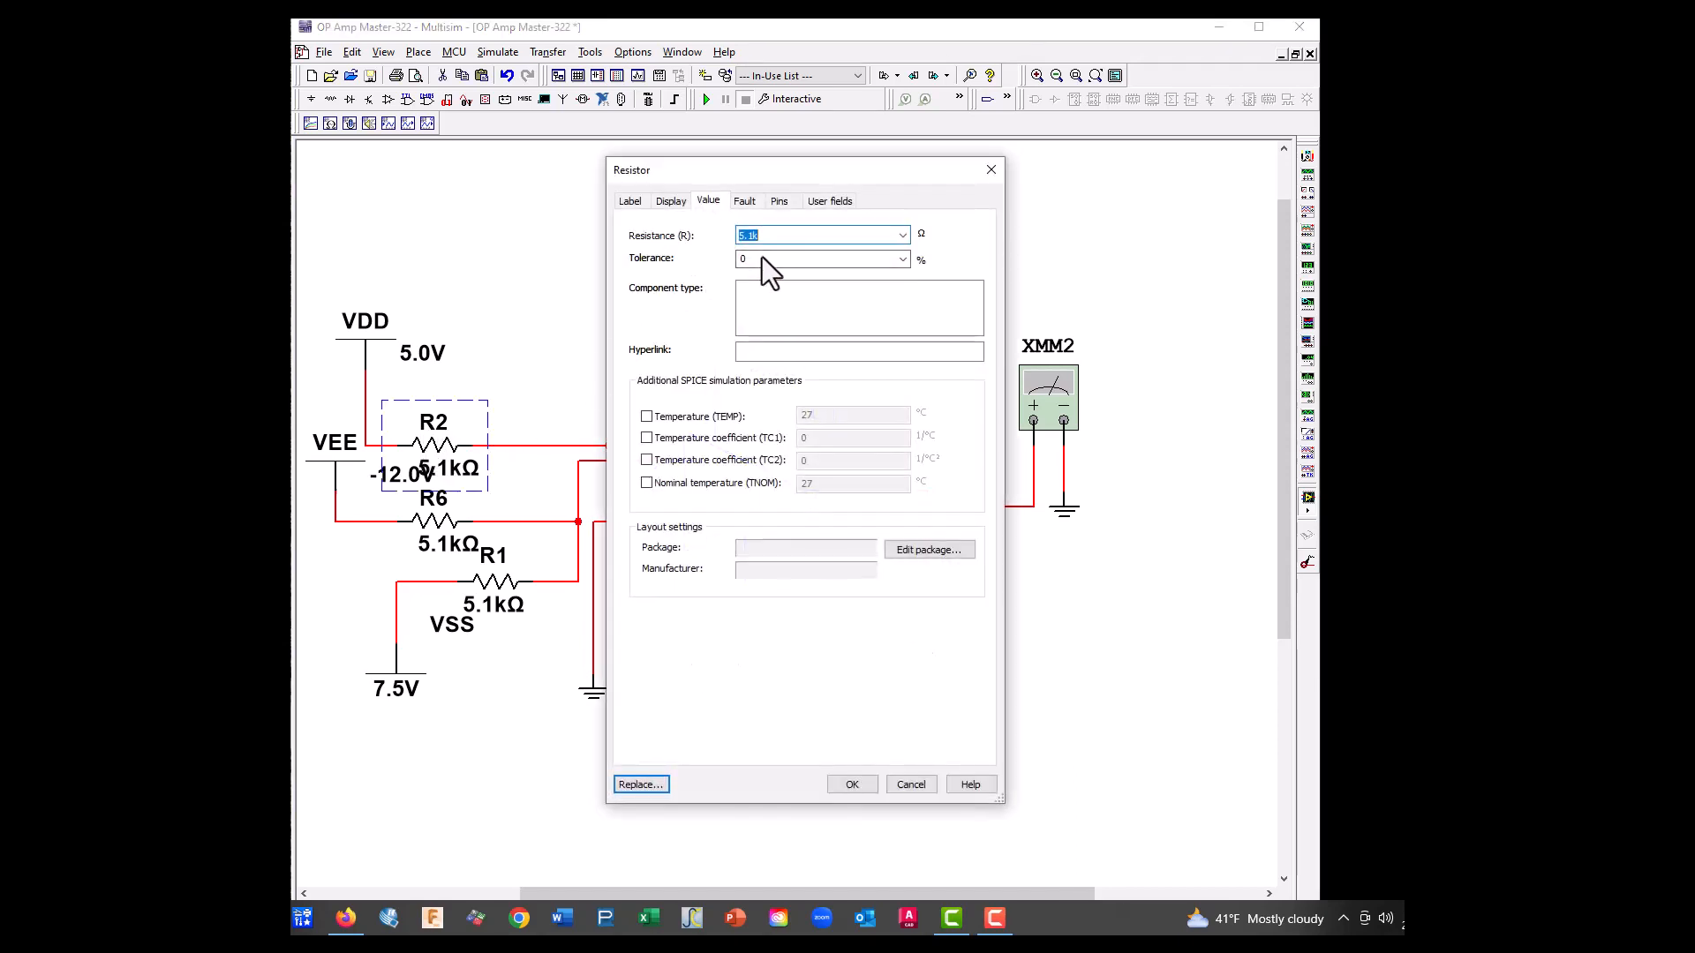
{"action": "left_click", "coordinate": [861, 782]}
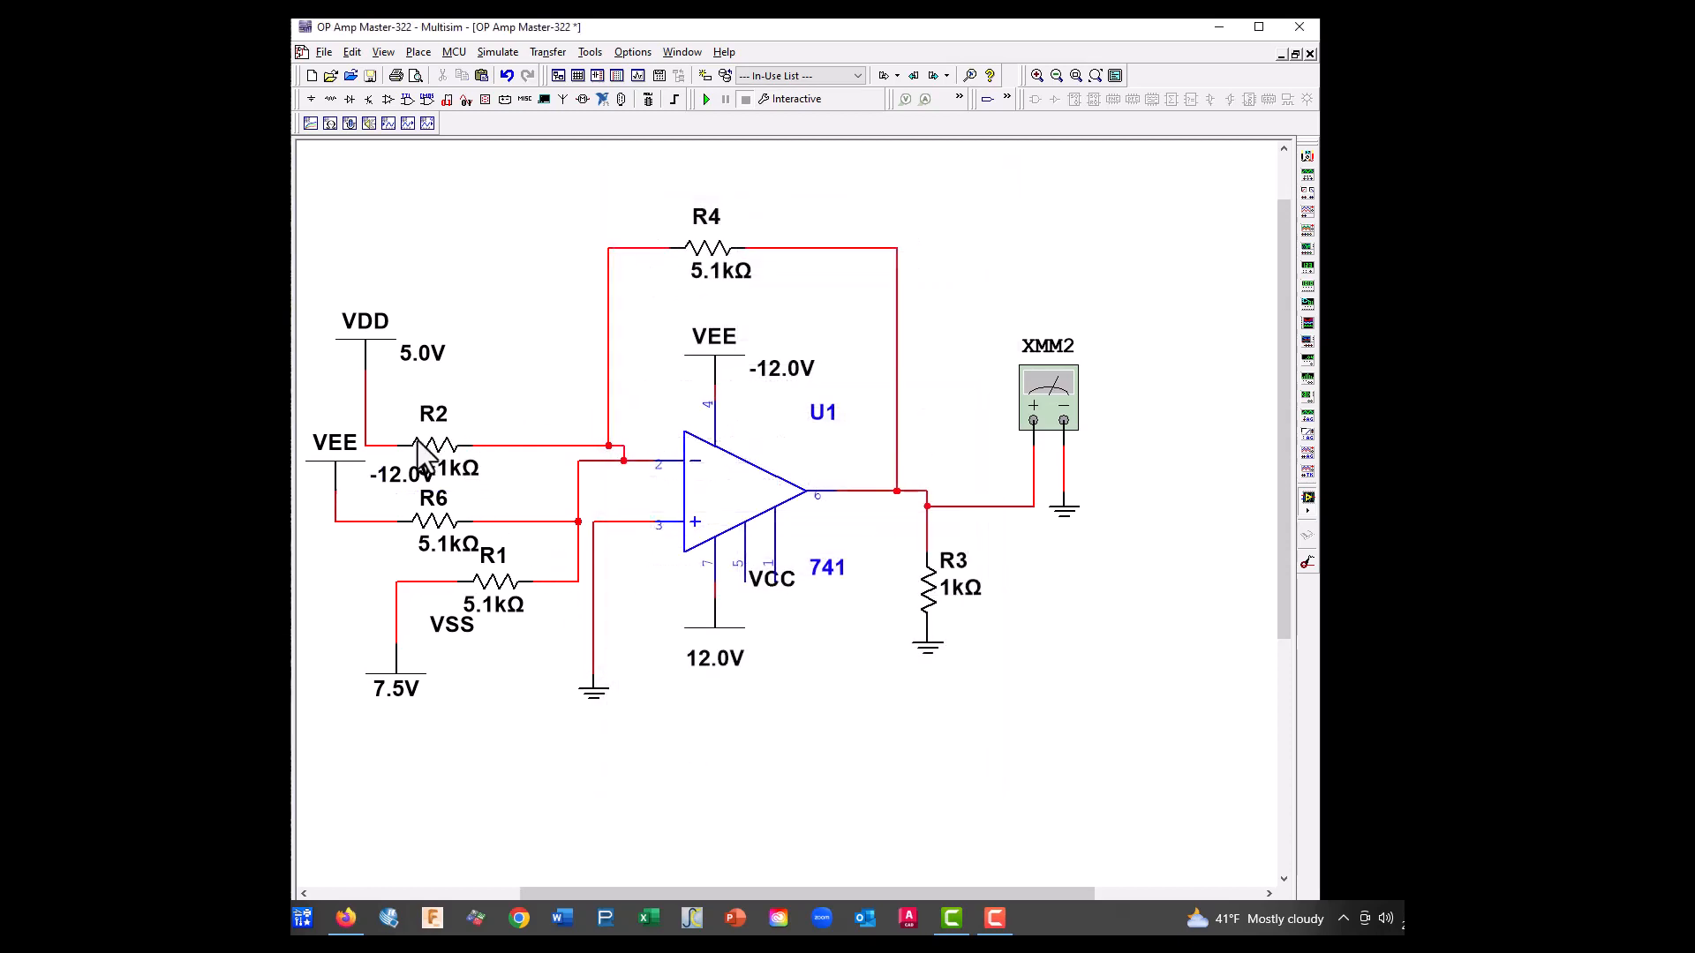
Move R2 and the VDD supply higher to clear the VEE input, keeping R2 in line above R6
{"action": "left_click_drag", "start_coordinate": [436, 454], "coordinate": [481, 394]}
{"action": "left_click_drag", "start_coordinate": [376, 352], "coordinate": [384, 298]}
{"action": "left_click", "coordinate": [360, 352]}
{"action": "left_click", "coordinate": [387, 431]}
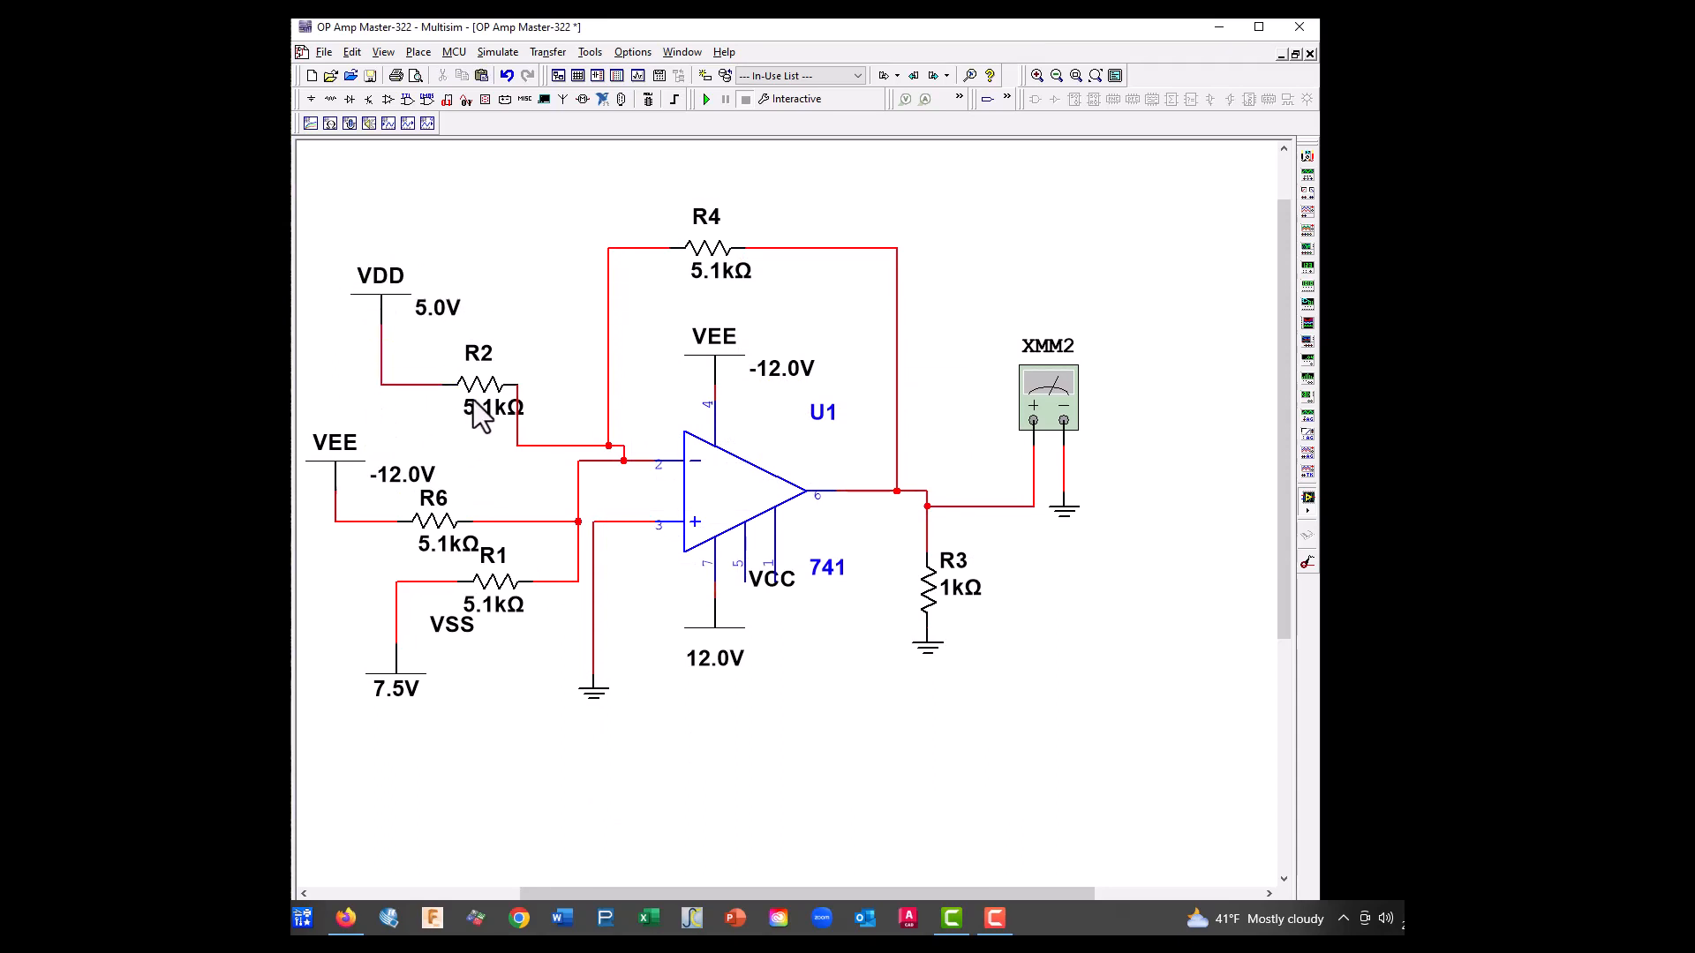
{"action": "left_click_drag", "start_coordinate": [485, 387], "coordinate": [441, 389]}
{"action": "left_click", "coordinate": [456, 476]}
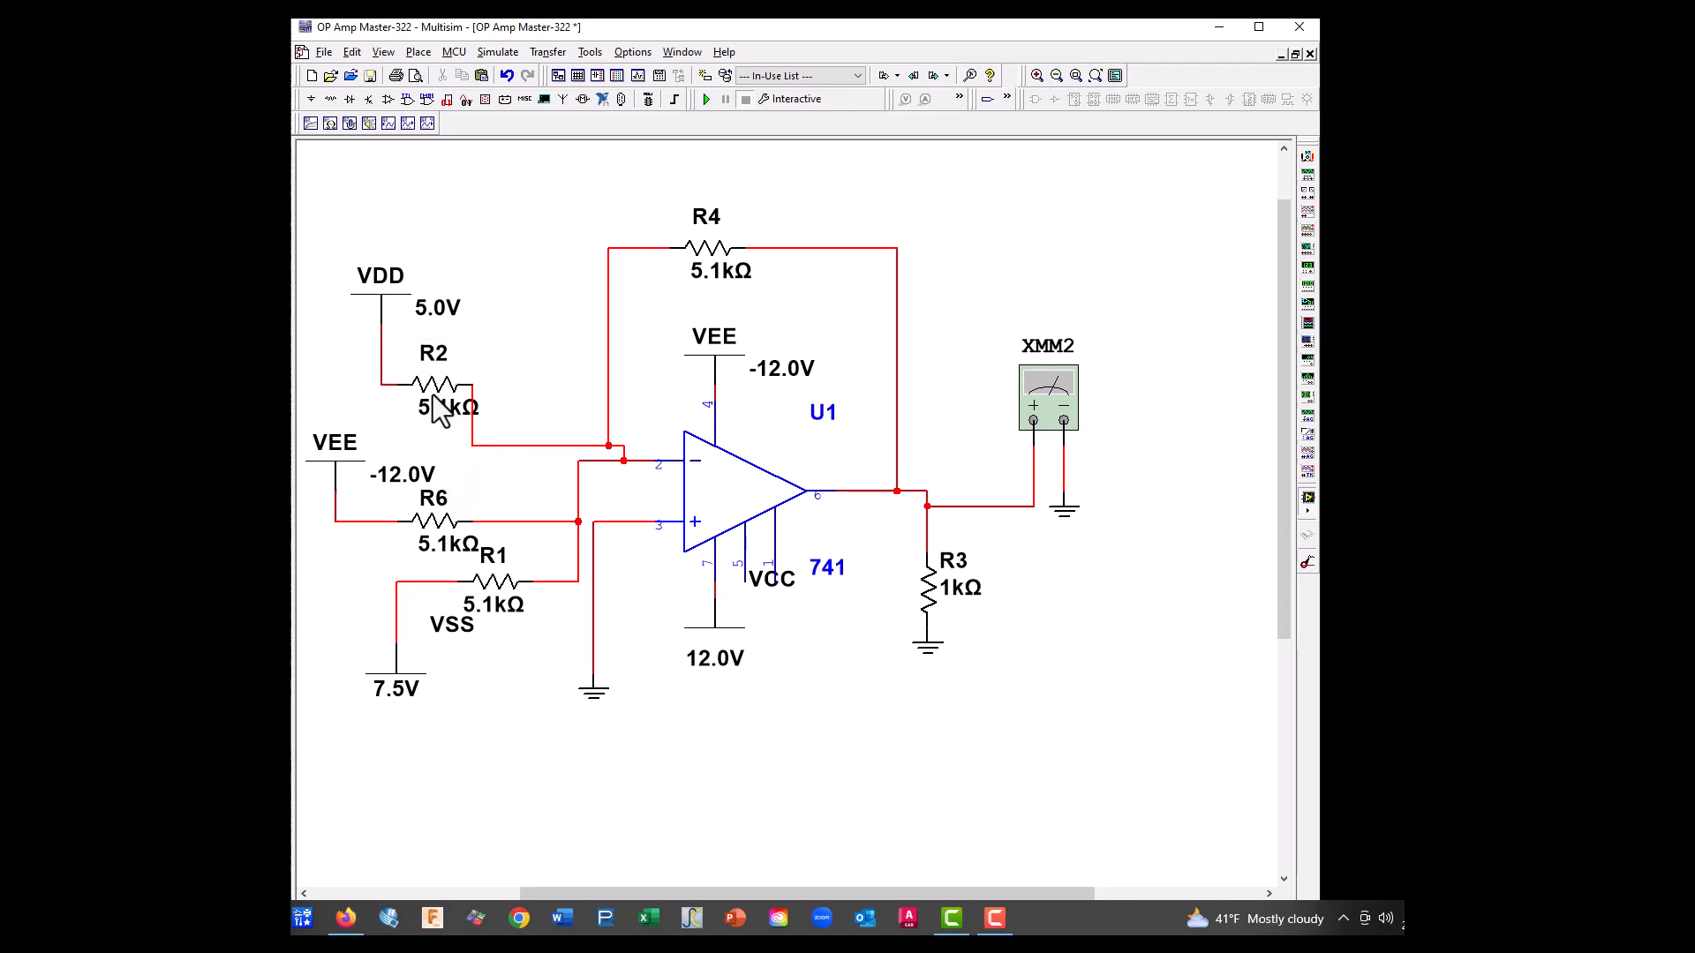
Set the VDD supply's voltage to 300 mV
{"action": "double_click", "coordinate": [387, 294]}
{"action": "double_click", "coordinate": [813, 344]}
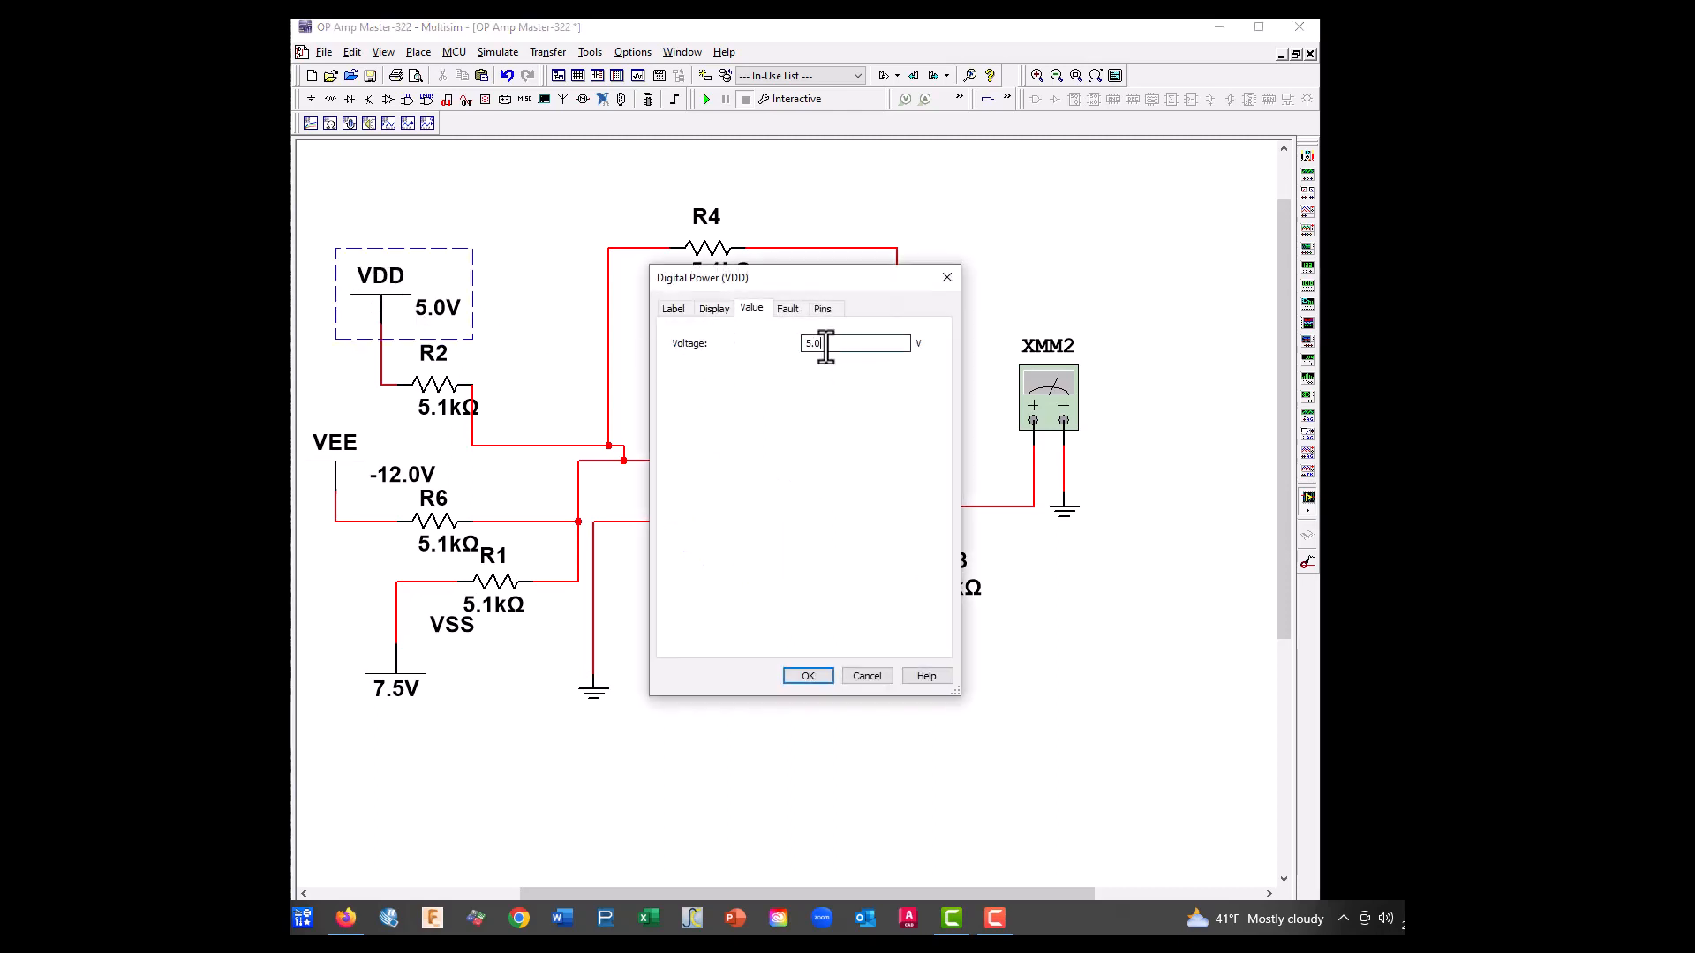
{"action": "type", "text": "300m"}
{"action": "left_click", "coordinate": [804, 675]}
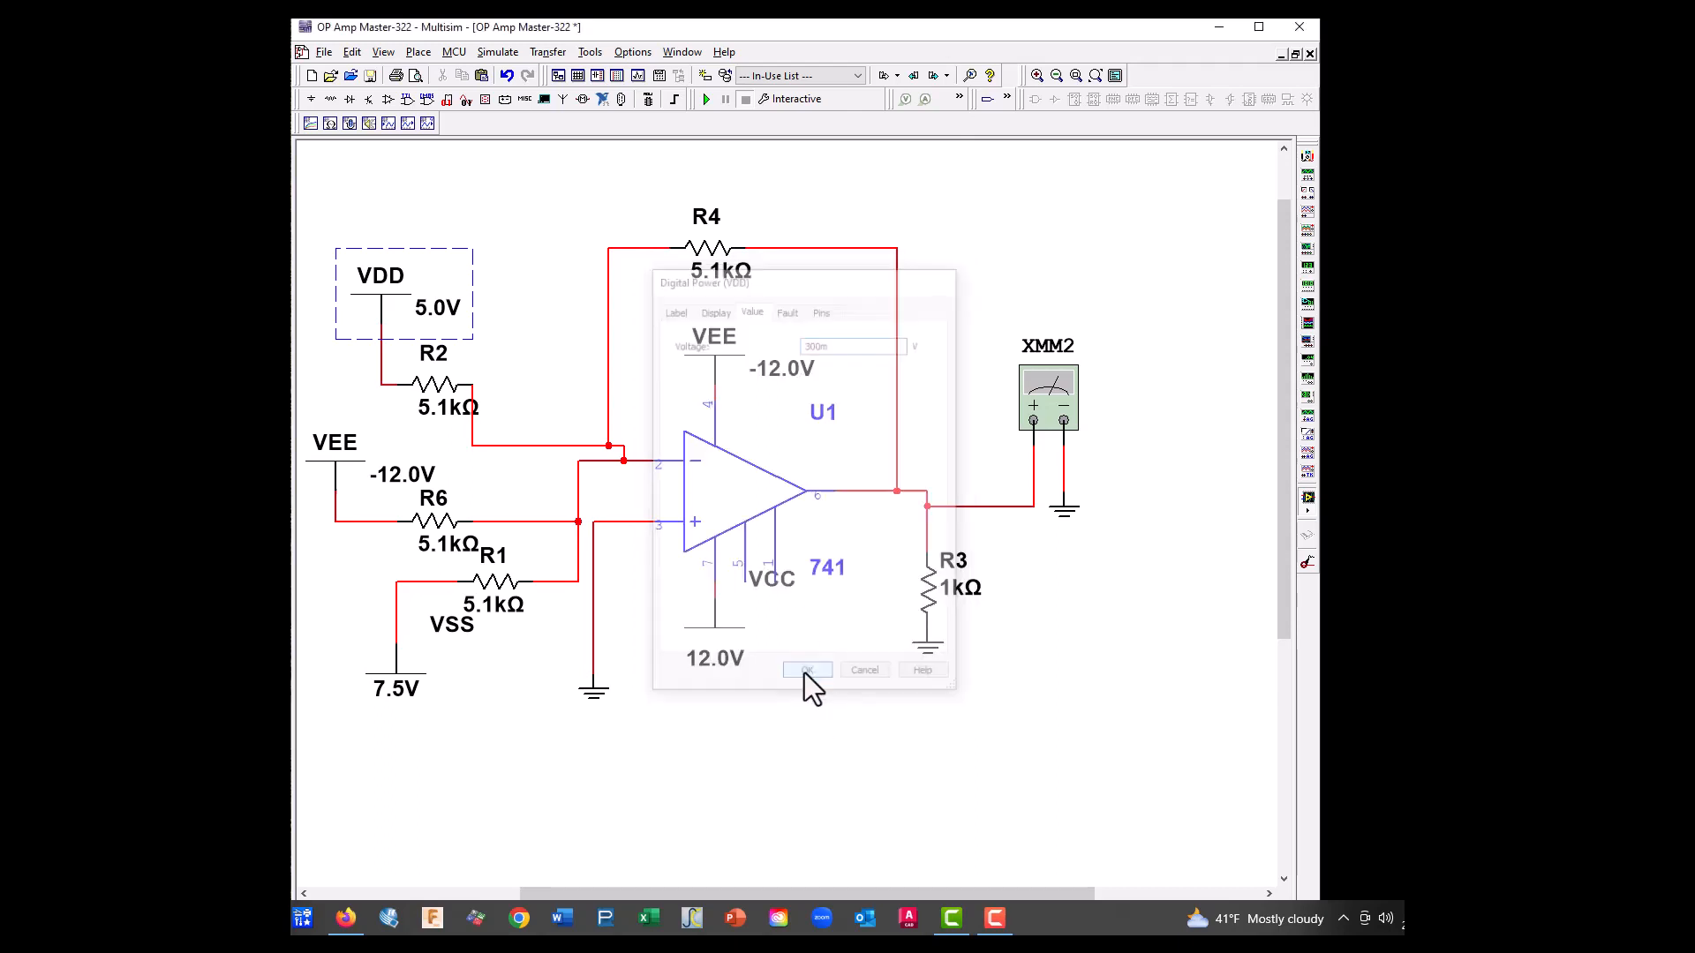
Set R6's resistance to 2.4 kΩ
{"action": "double_click", "coordinate": [432, 536]}
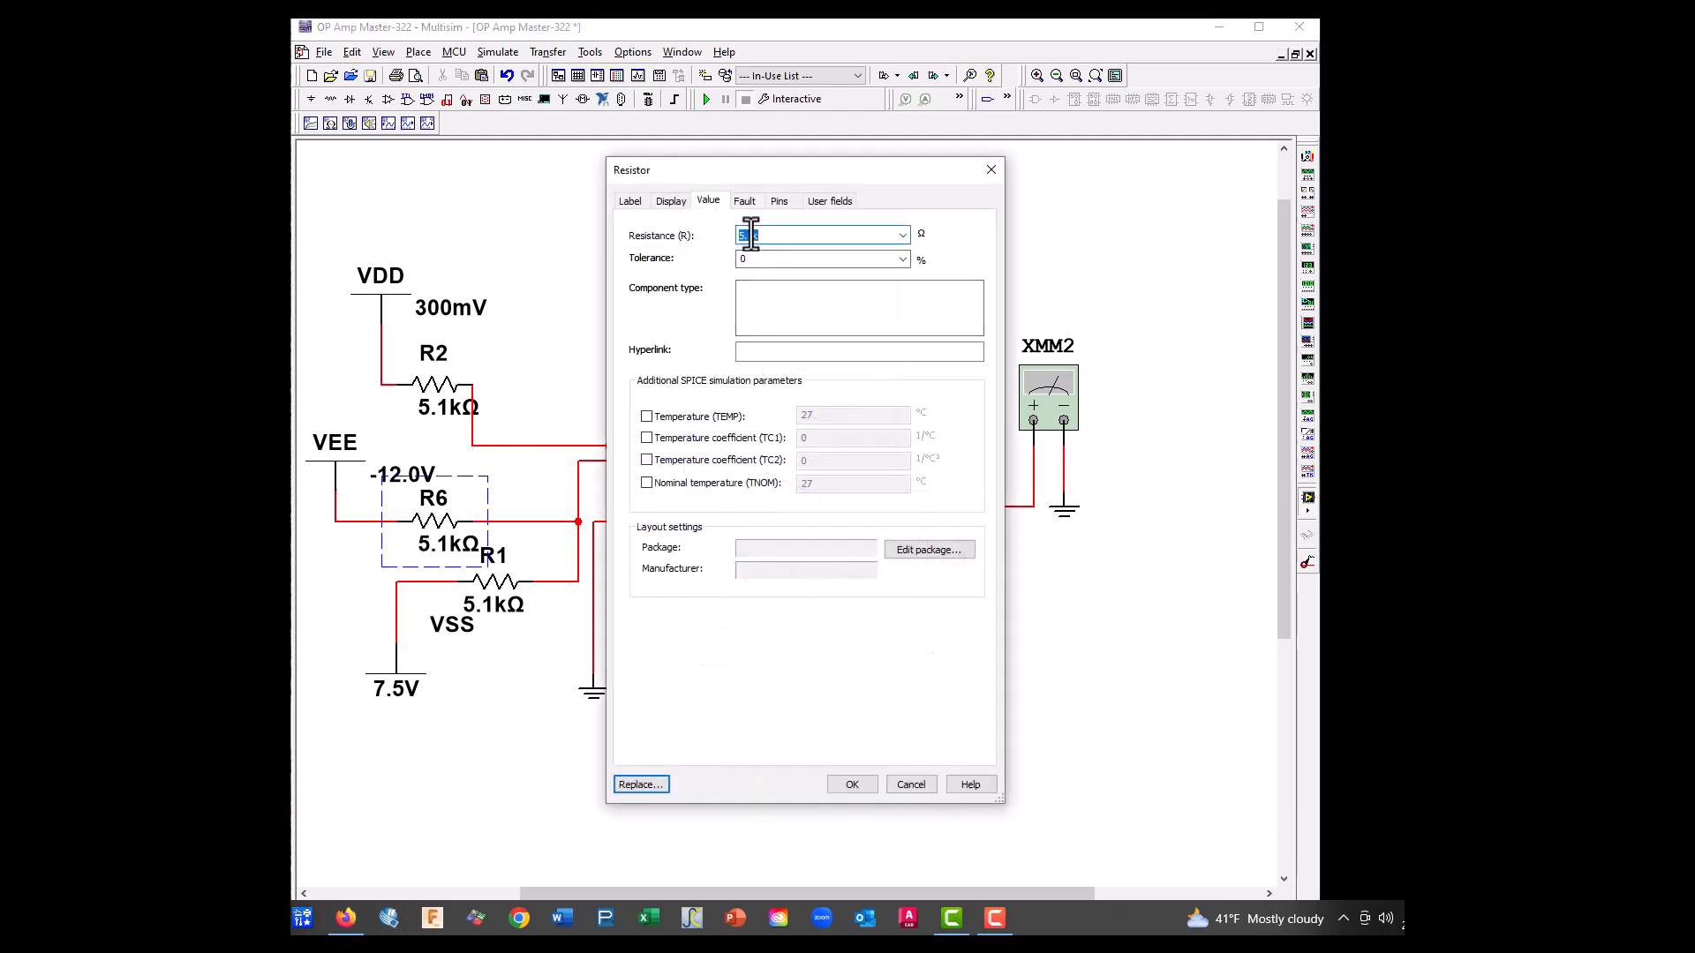
{"action": "type", "text": "2."}
{"action": "left_click", "coordinate": [853, 785]}
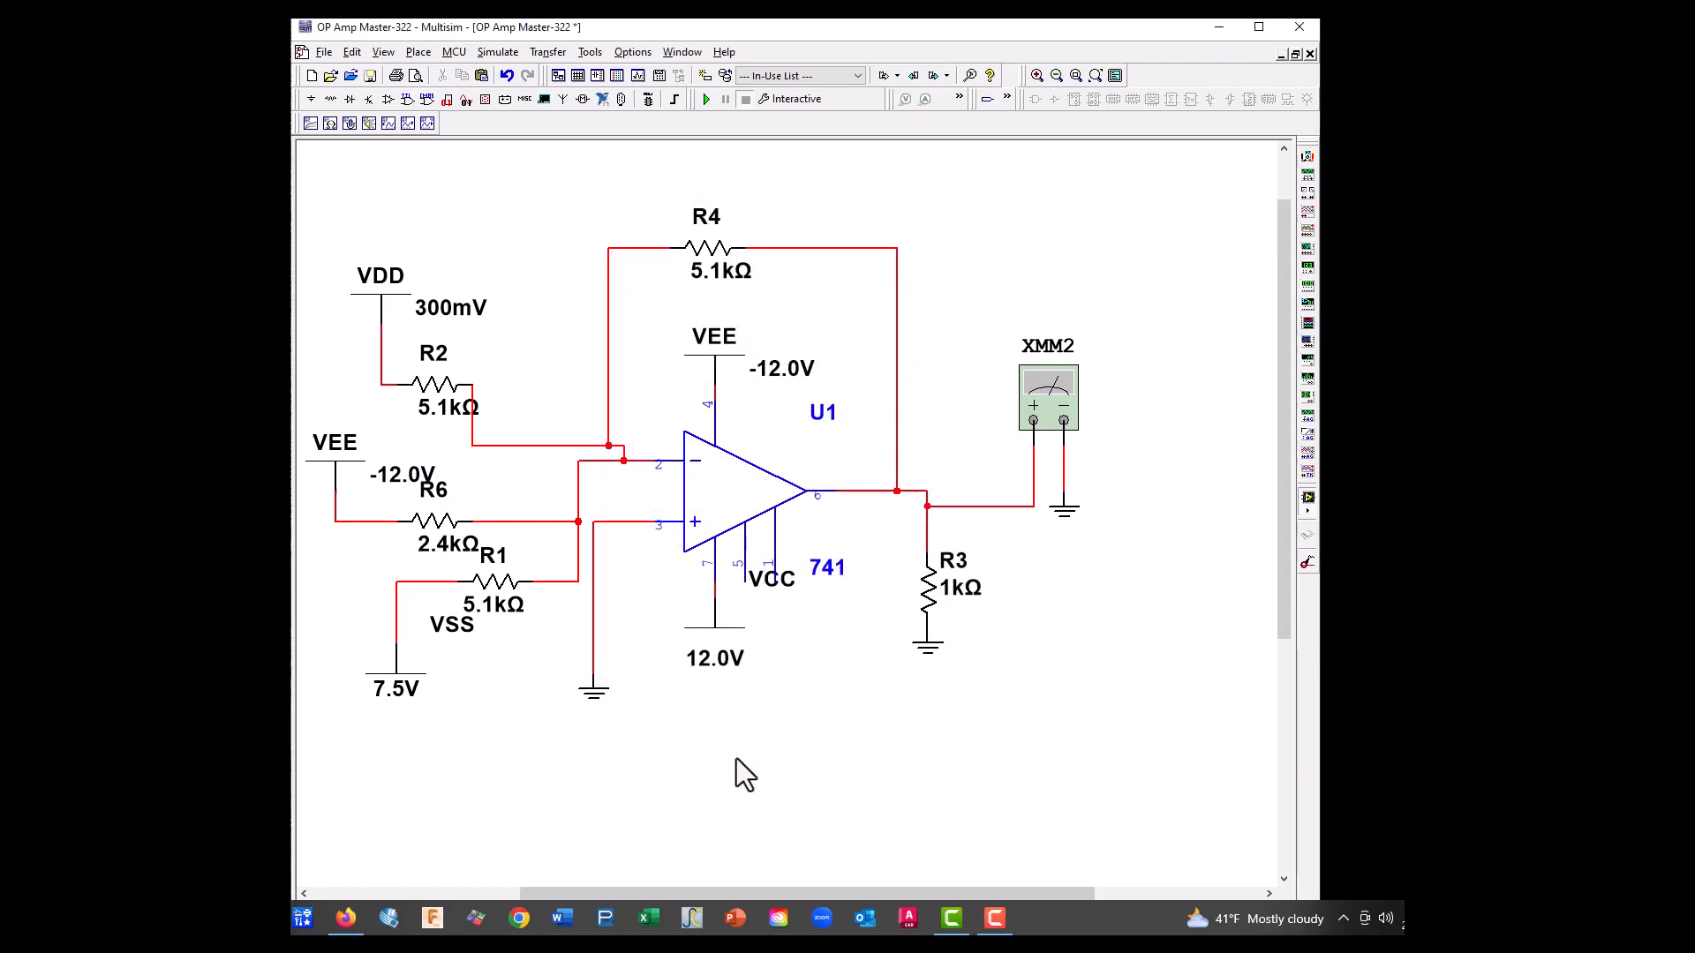
Move the voltage label of the VEE supply feeding R6 up beside its name, and open that supply's voltage for editing
{"action": "left_click_drag", "start_coordinate": [412, 479], "coordinate": [396, 444]}
{"action": "double_click", "coordinate": [337, 458]}
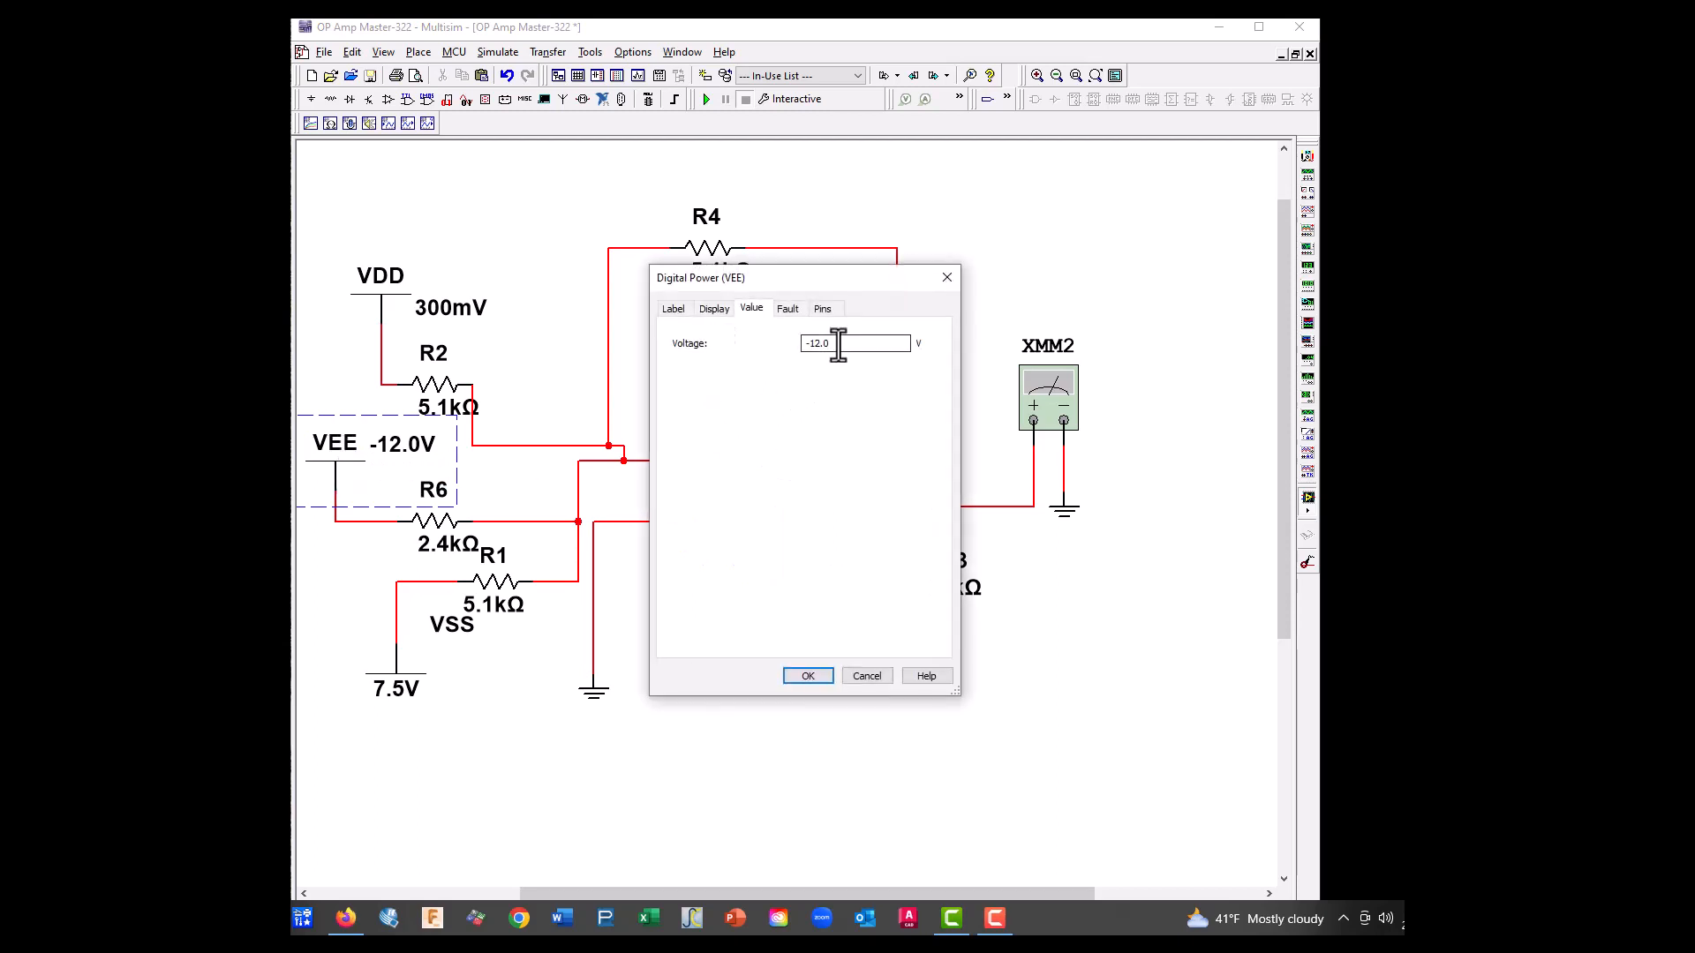
{"action": "left_click_drag", "start_coordinate": [907, 343], "coordinate": [785, 348]}
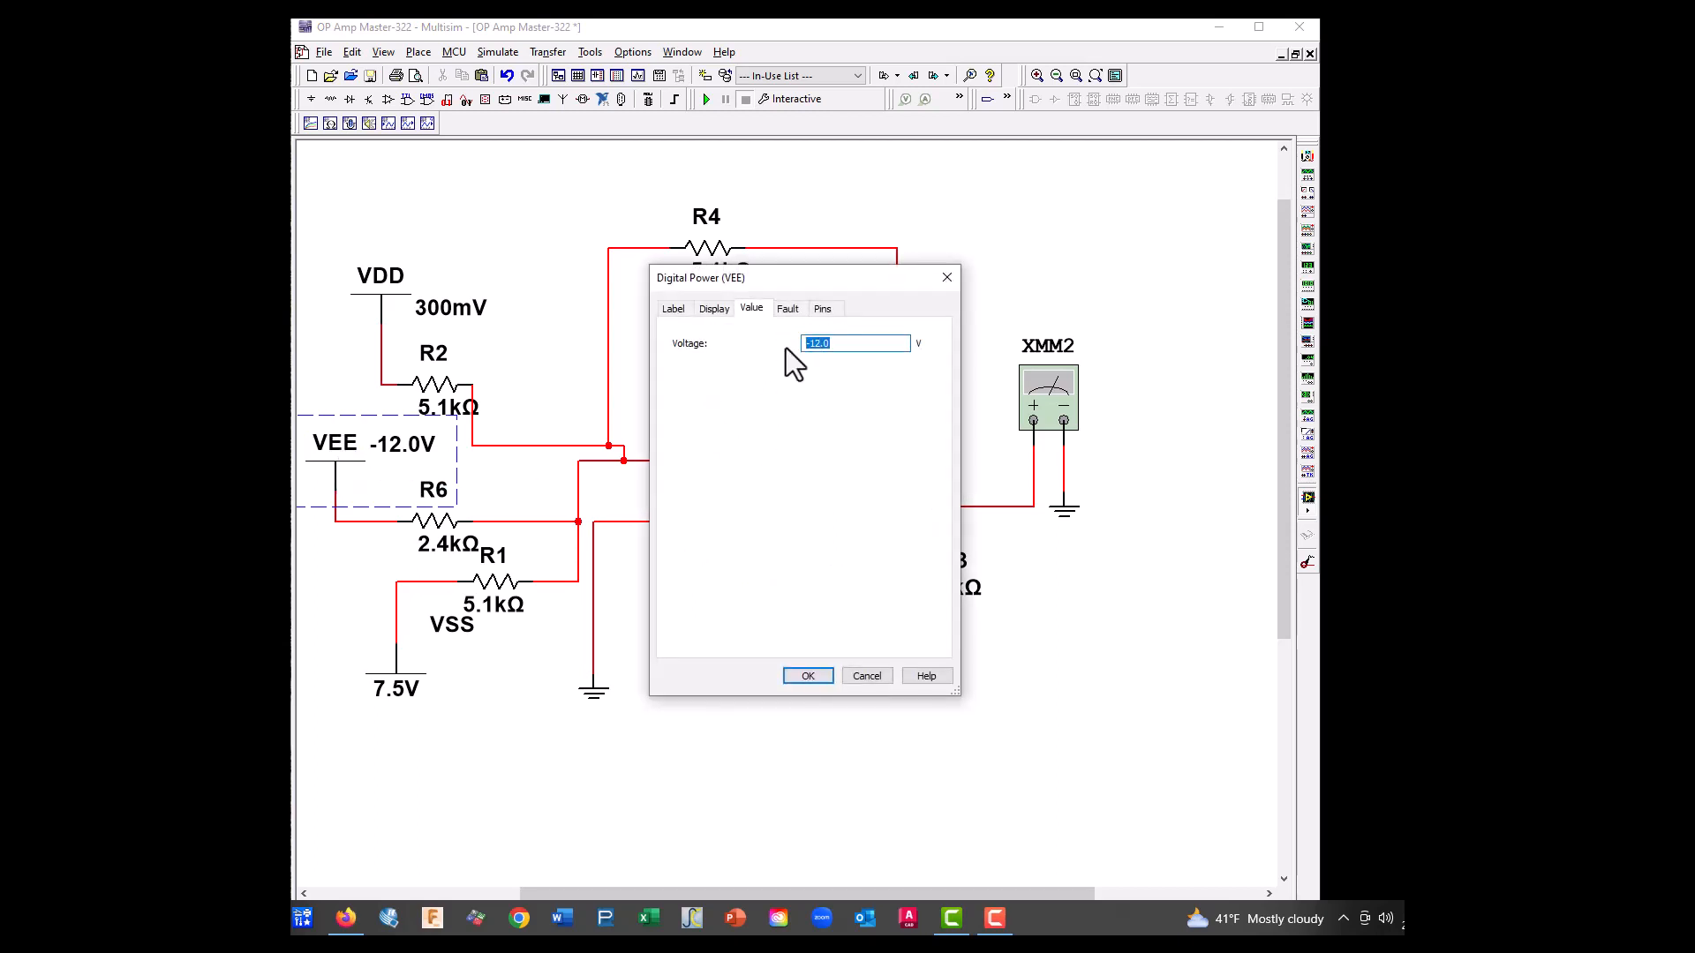